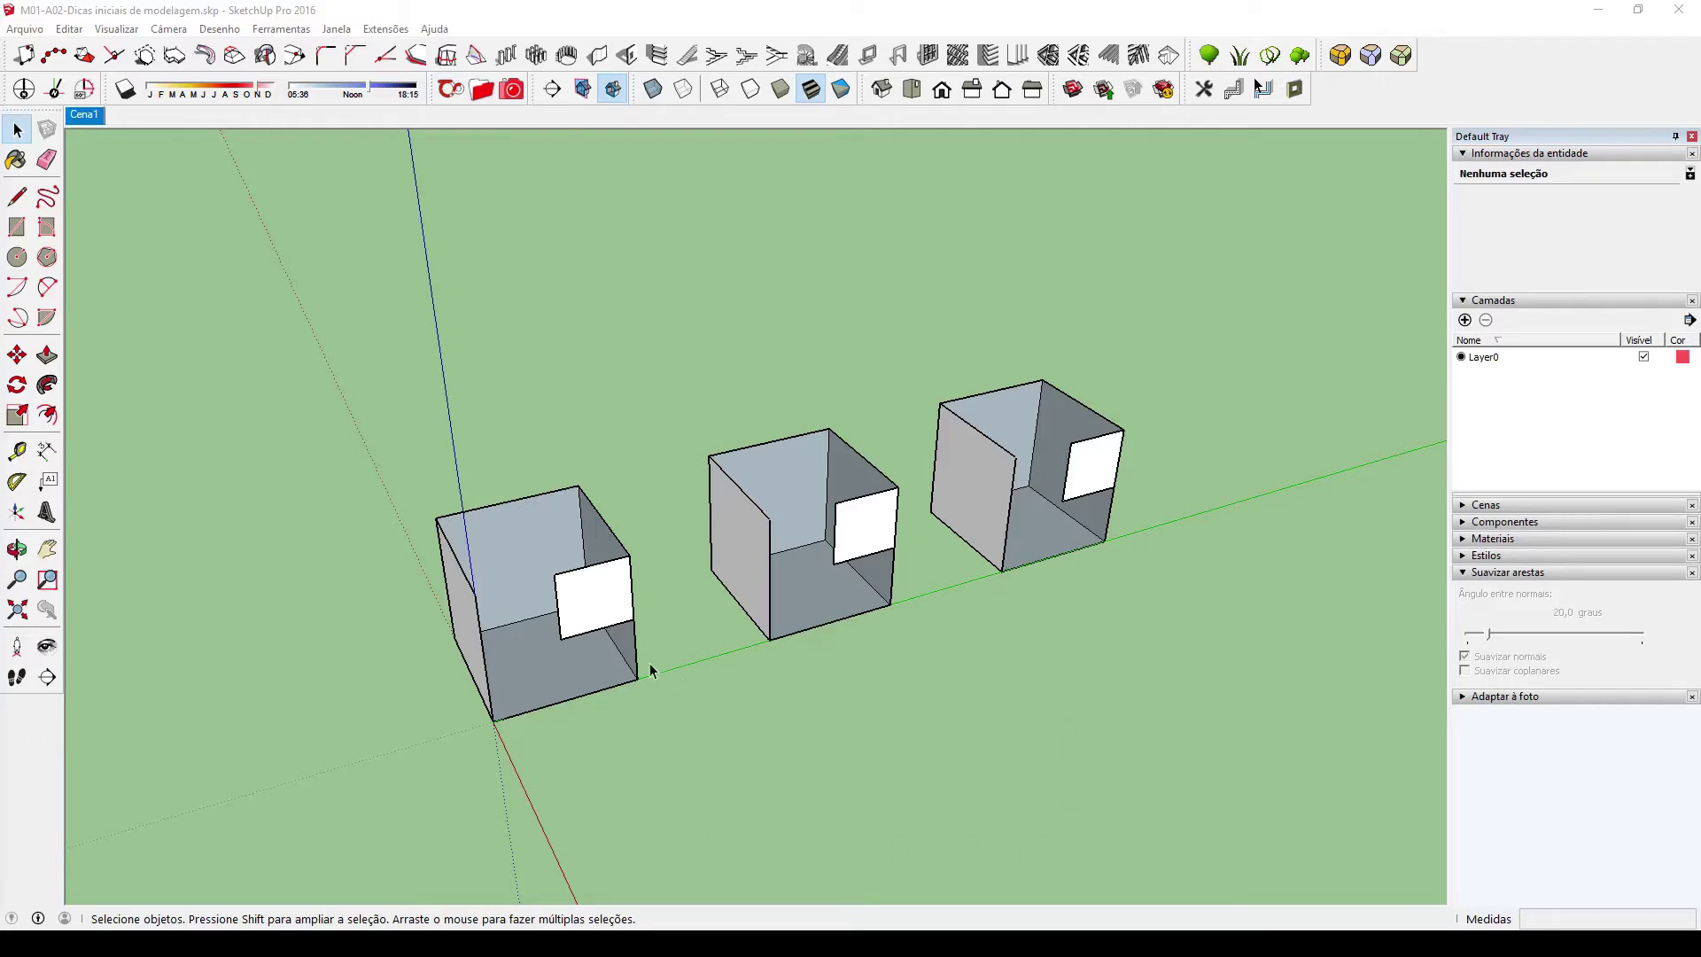
Open the group of the cube at the origin for editing and select its side face facing the other cubes.
middle_drag(645, 672, 634, 714)
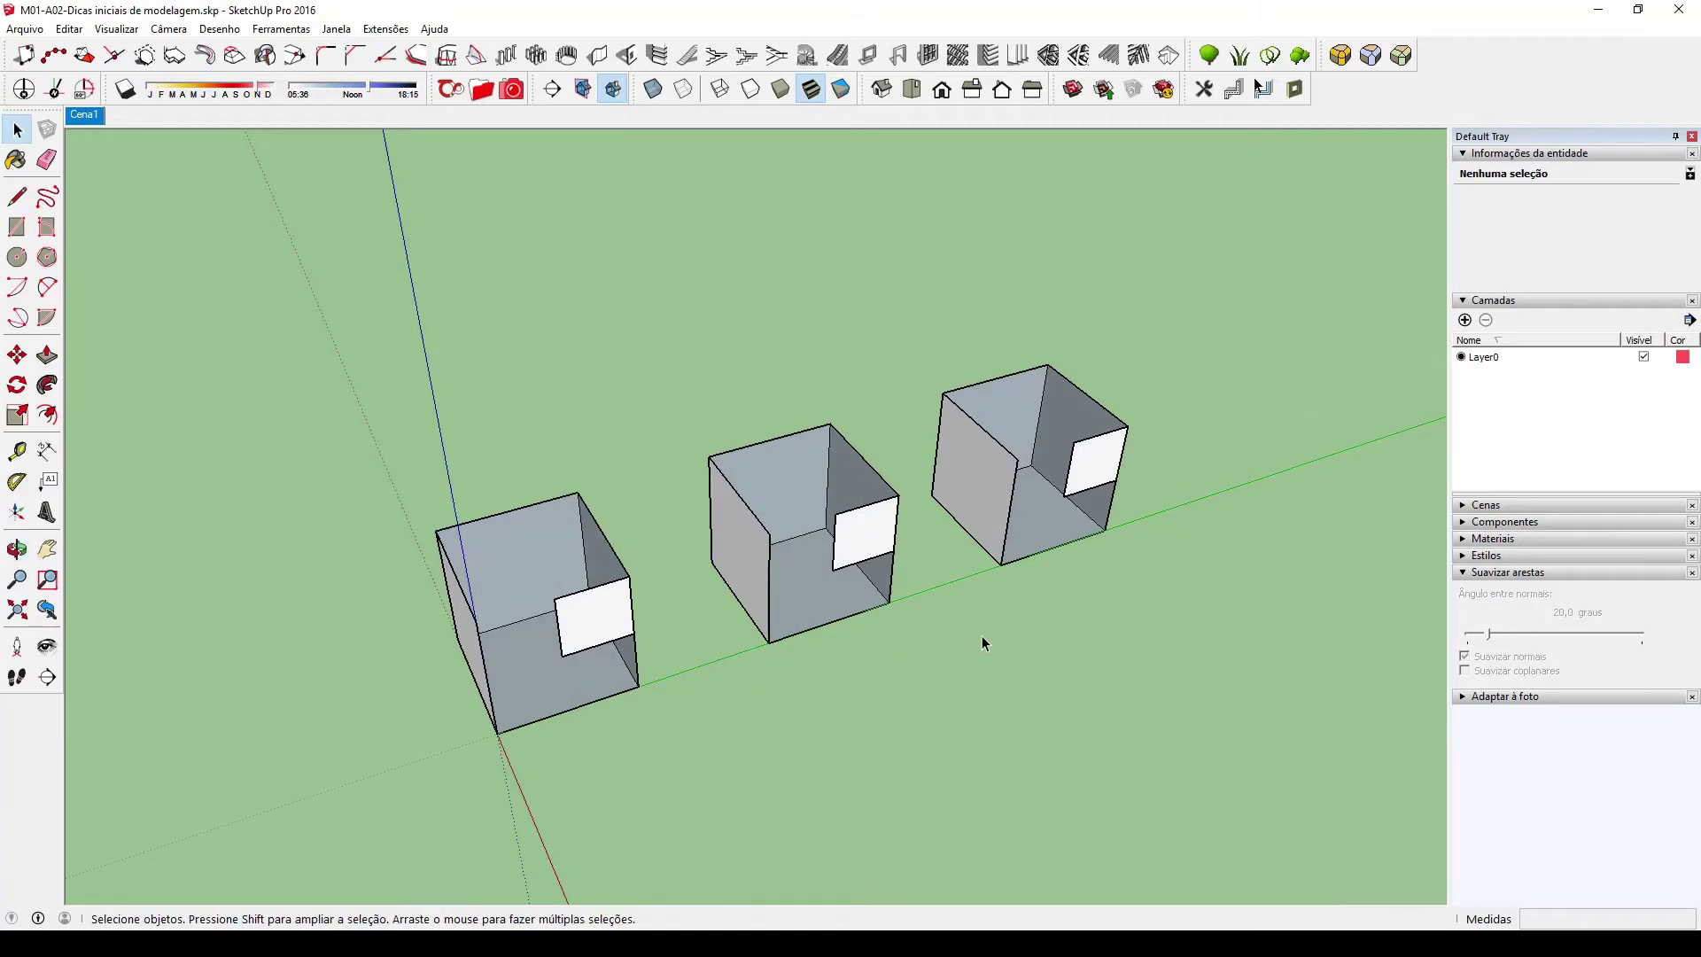
middle_drag(984, 638, 515, 603)
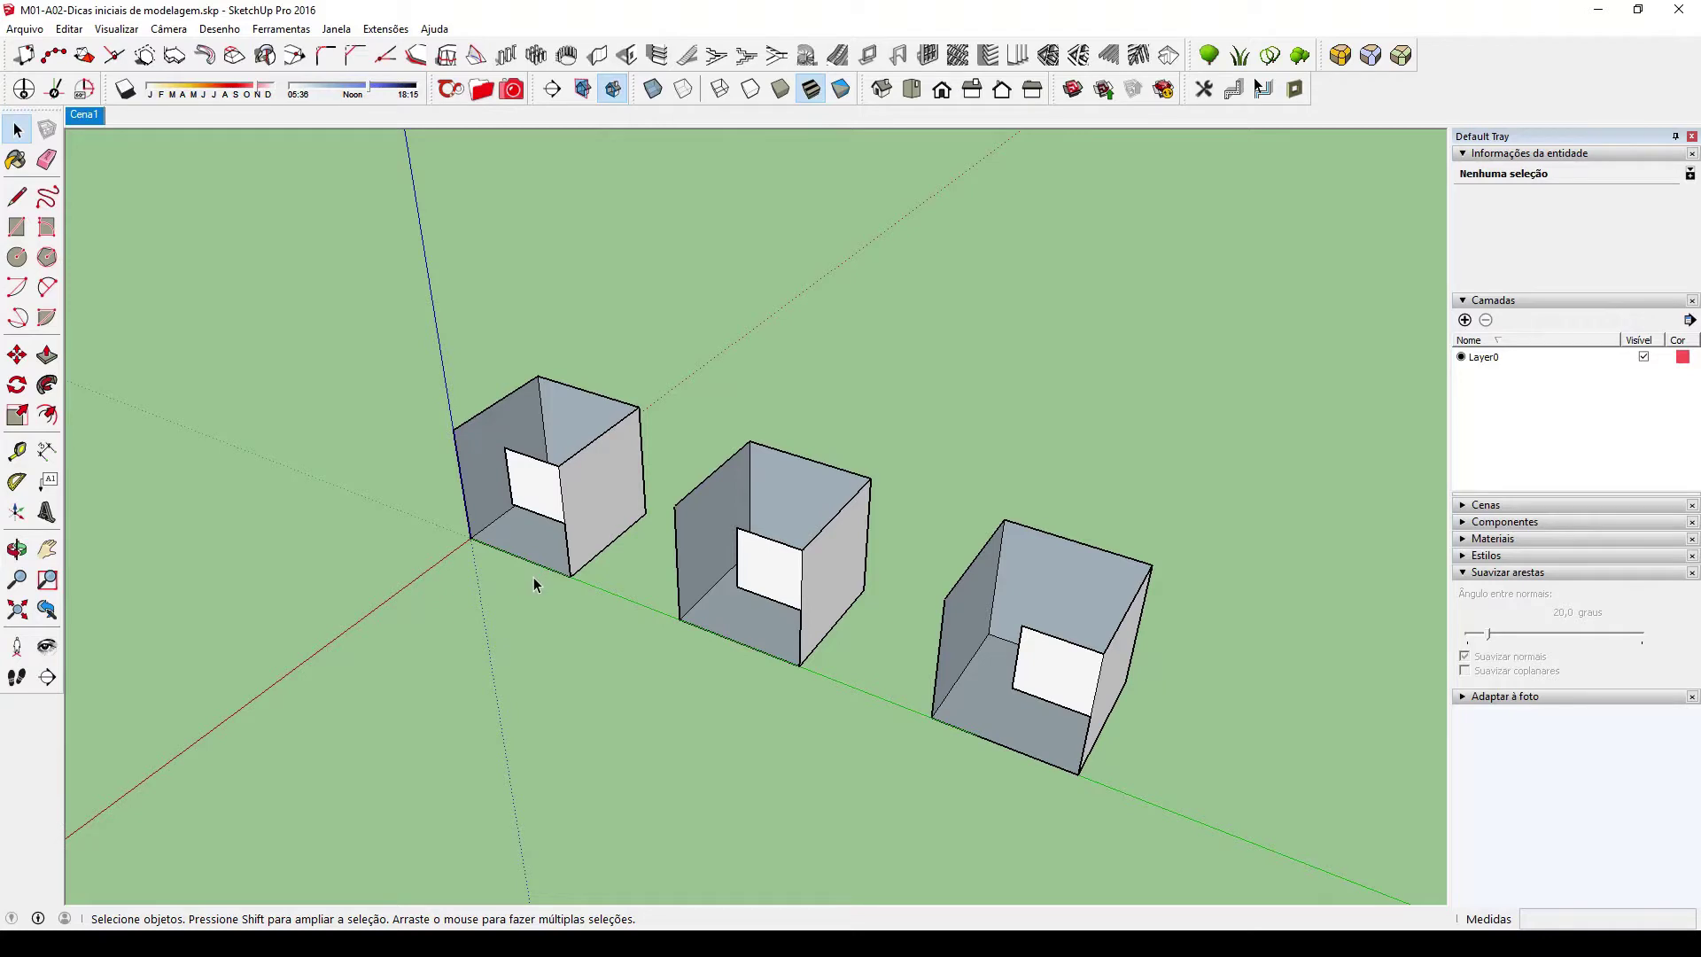
scroll(535, 582, up, 2)
scroll(539, 567, up, 3)
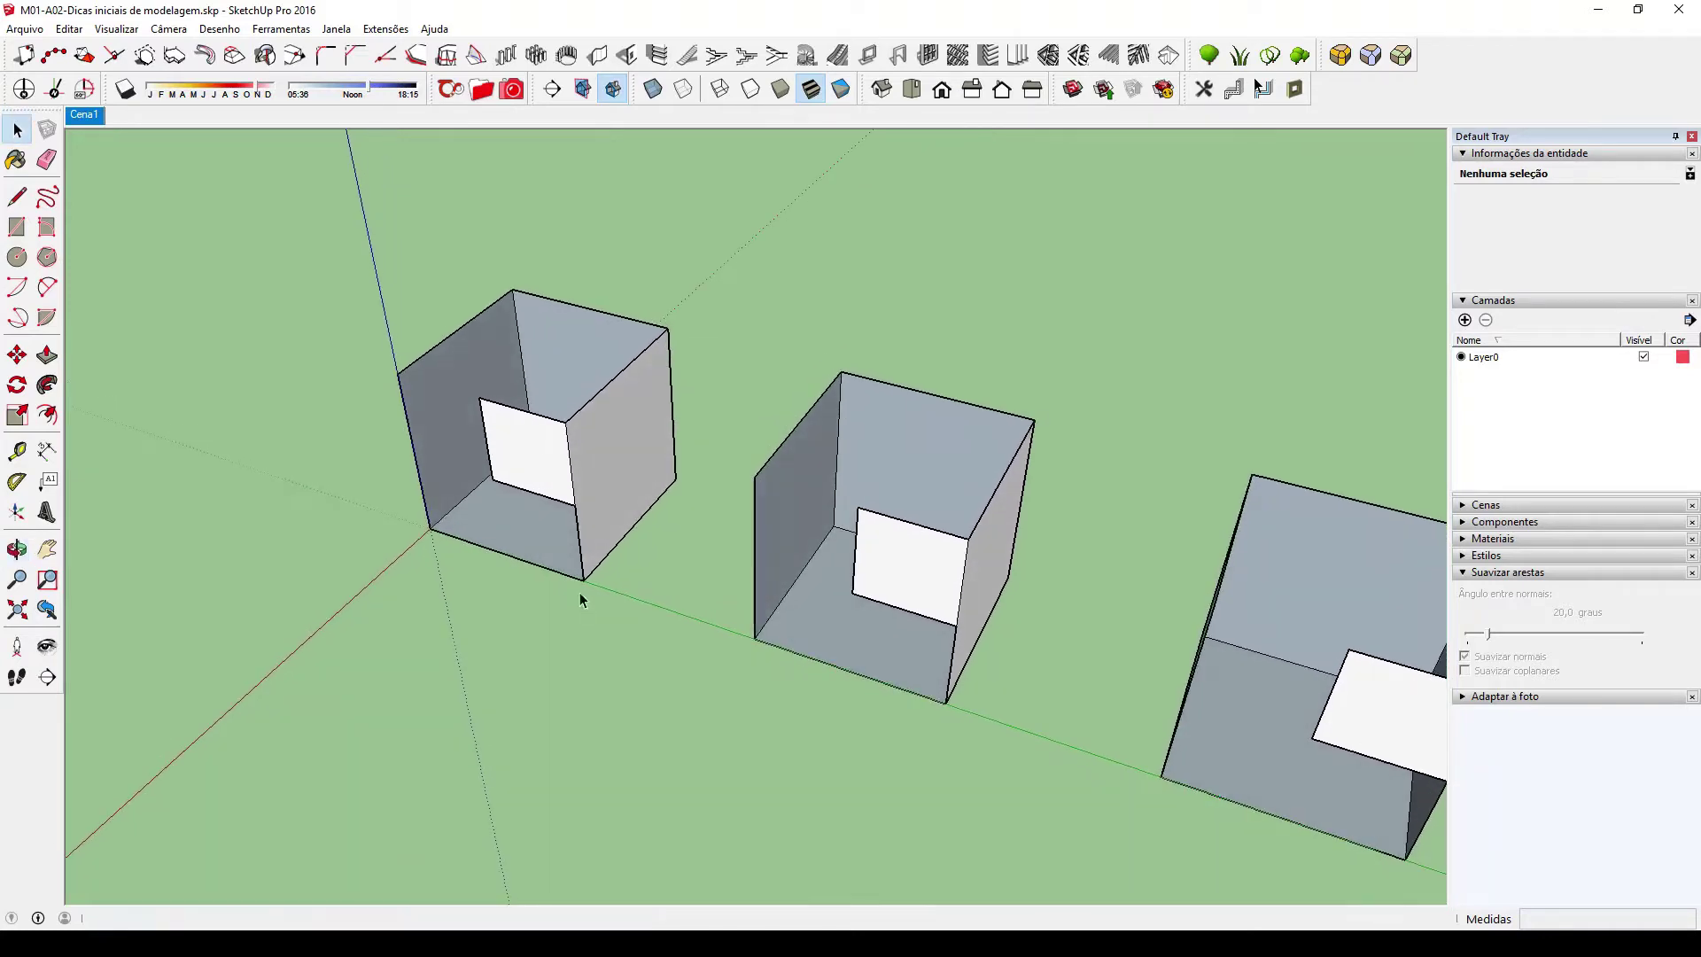
click(454, 378)
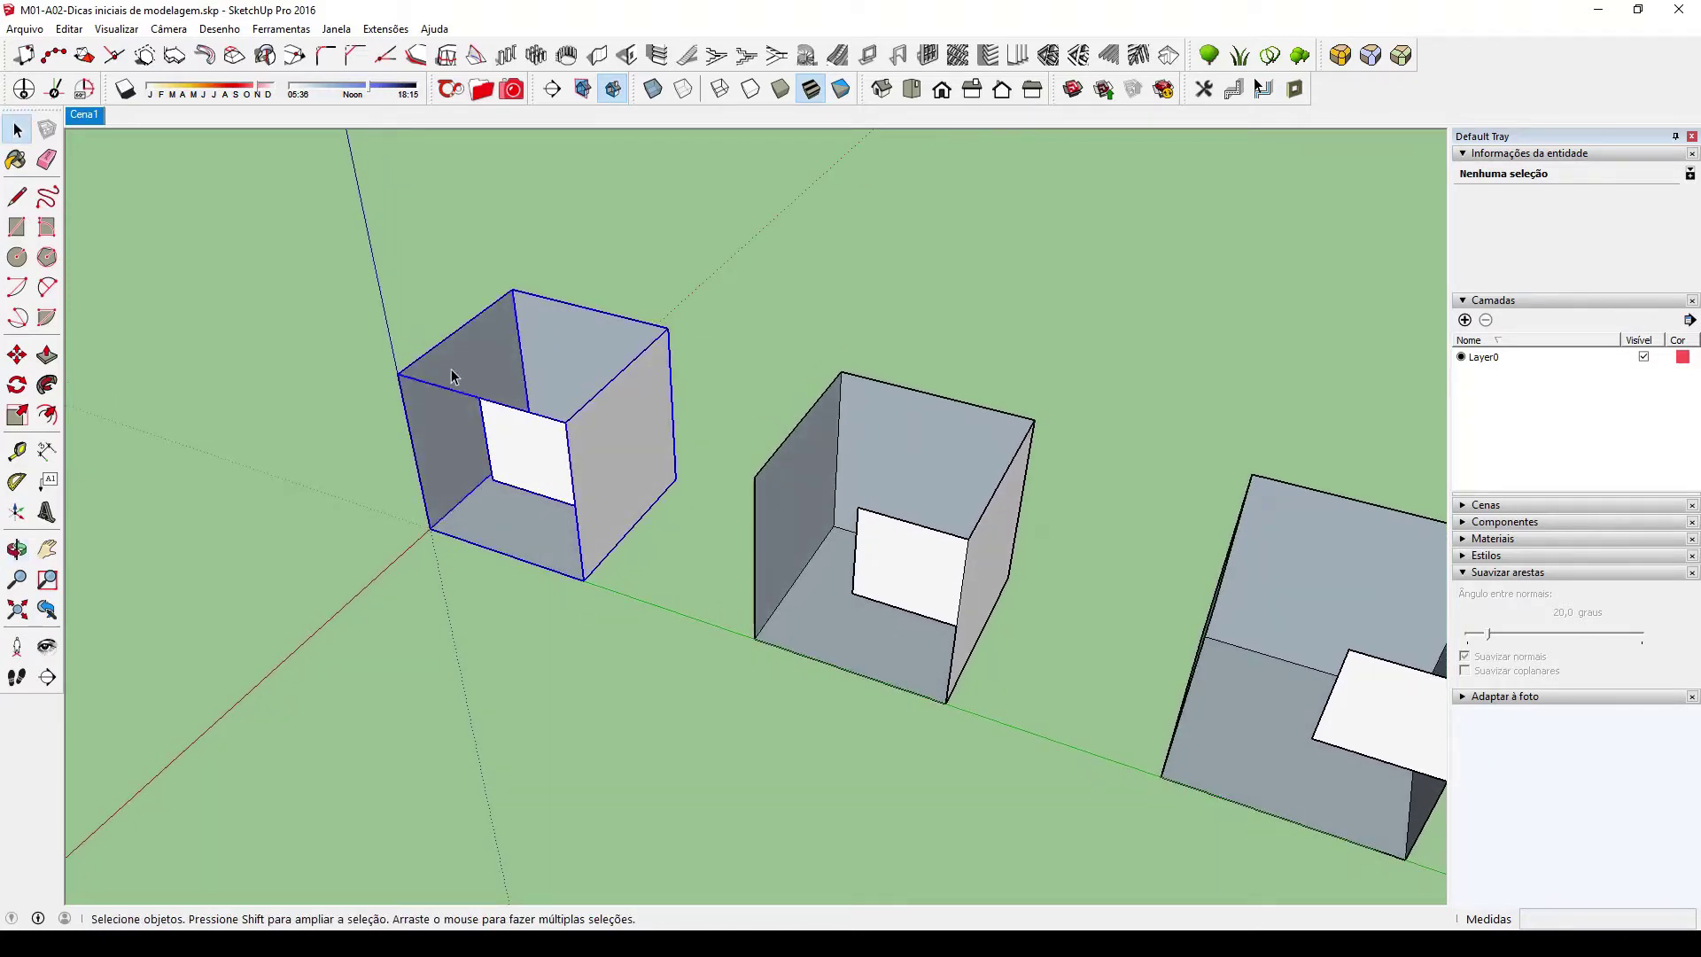
double_click(618, 493)
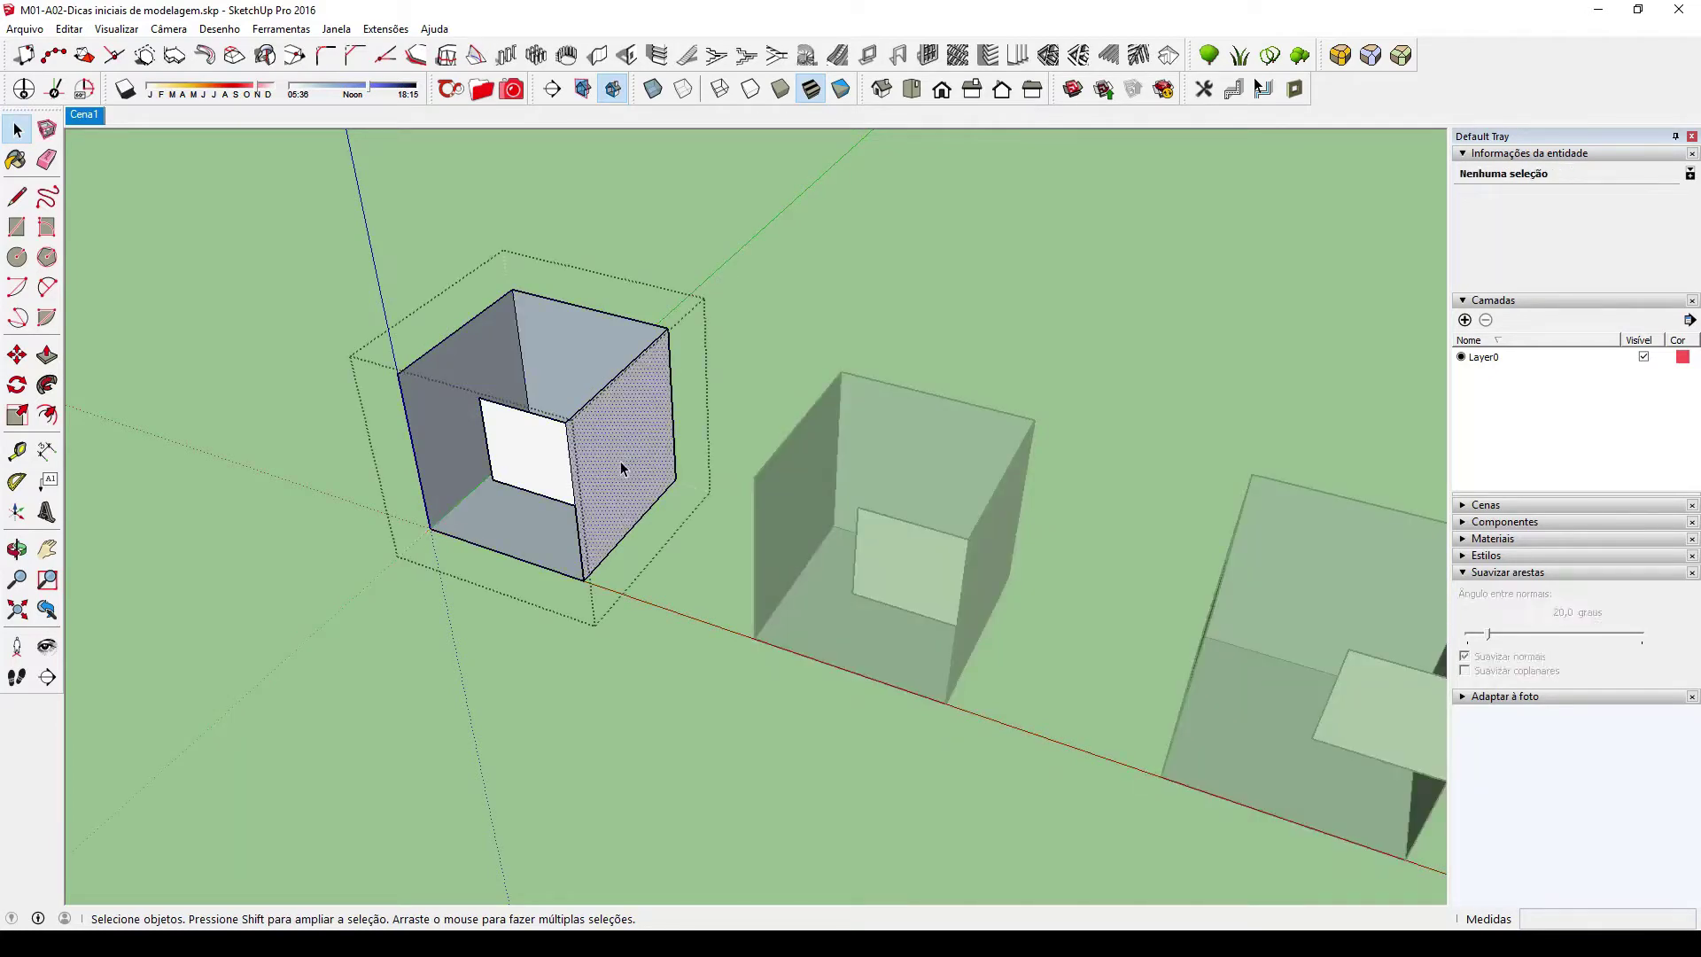
click(620, 461)
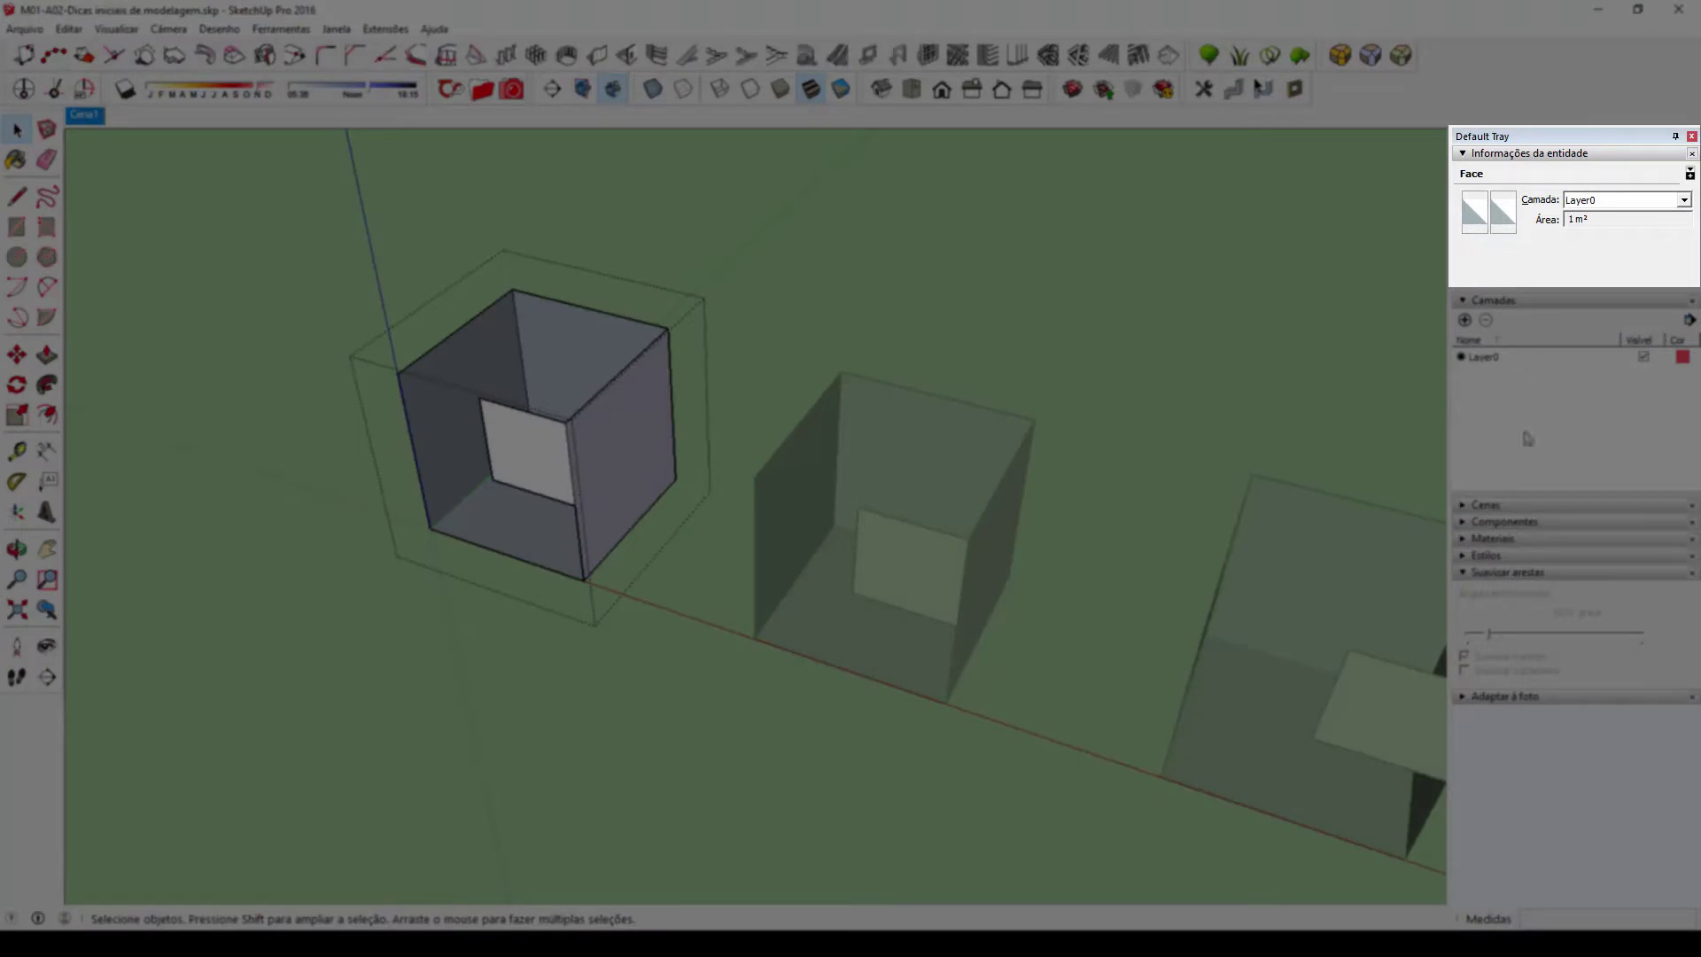
Paint the small square face on the first cube with the red Cor A05 material from the Cores collection.
click(1466, 538)
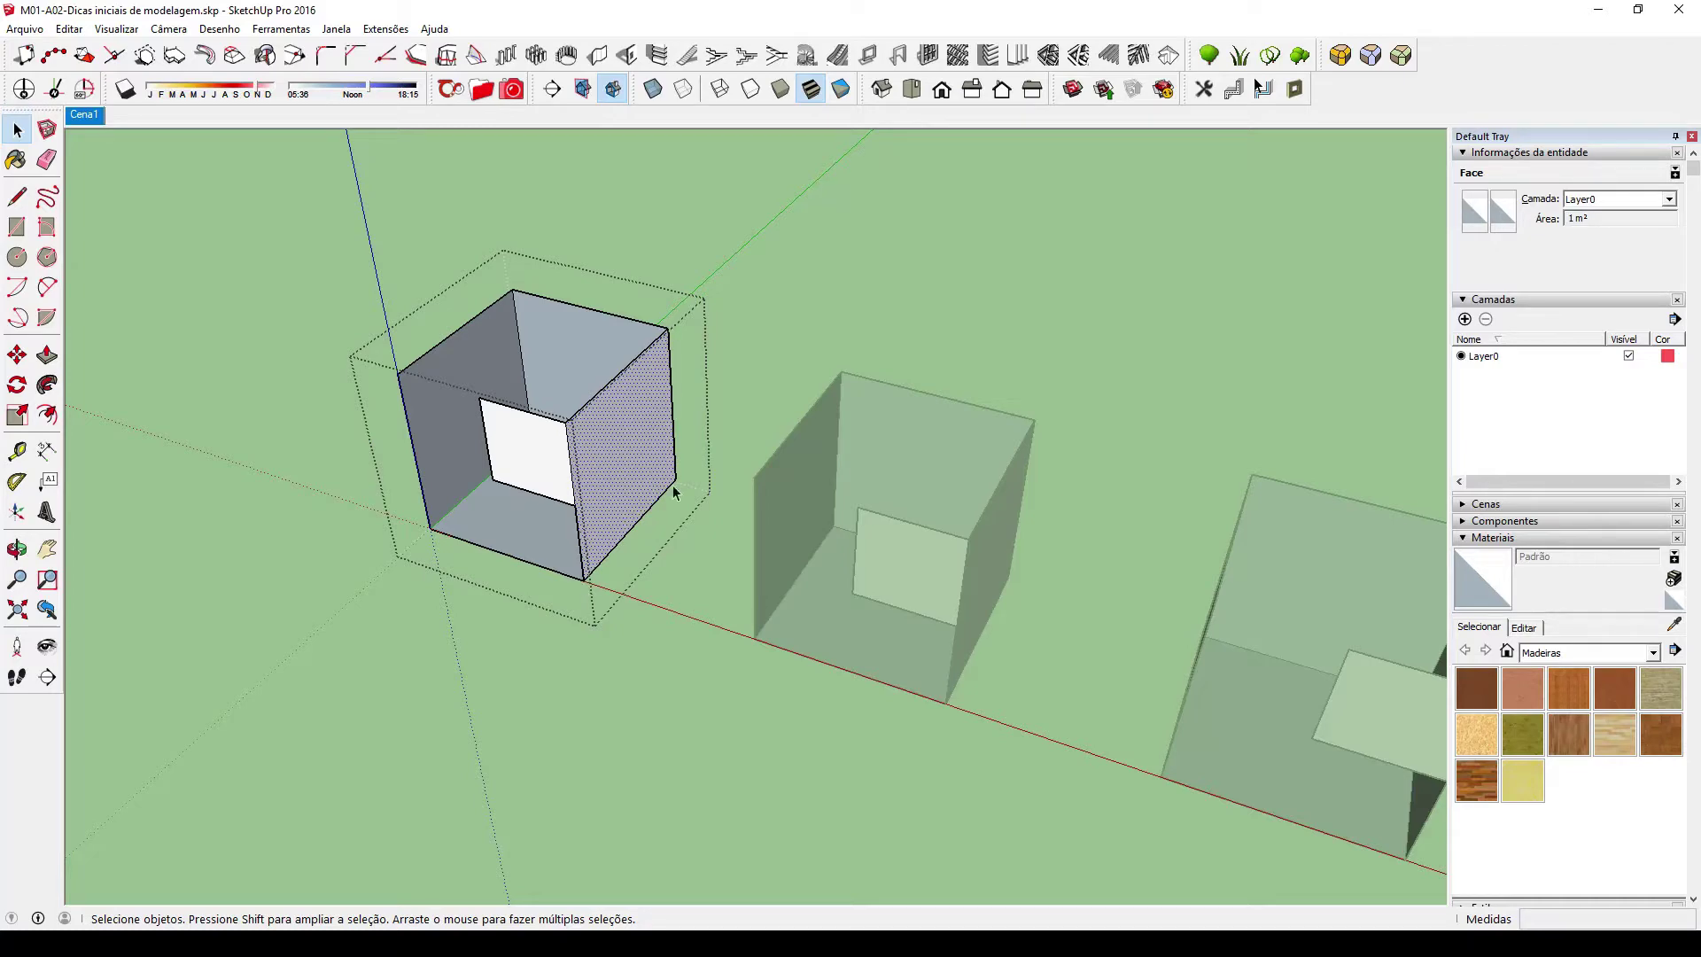
middle_drag(597, 452, 1017, 430)
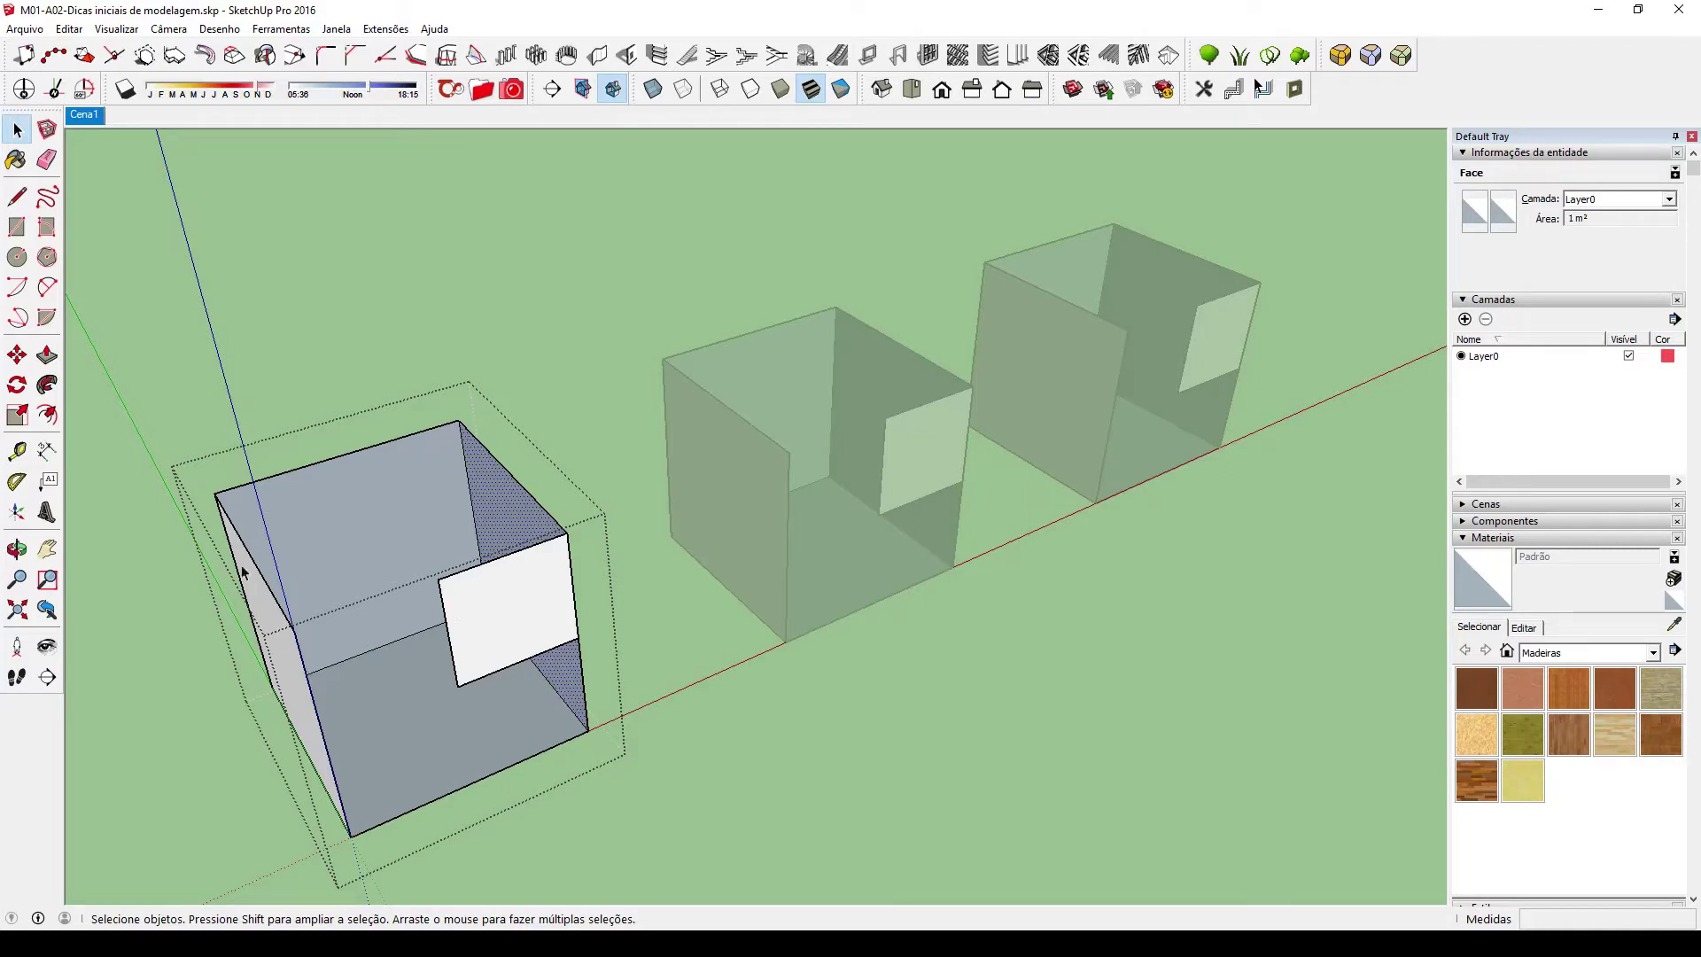
middle_drag(276, 632, 372, 618)
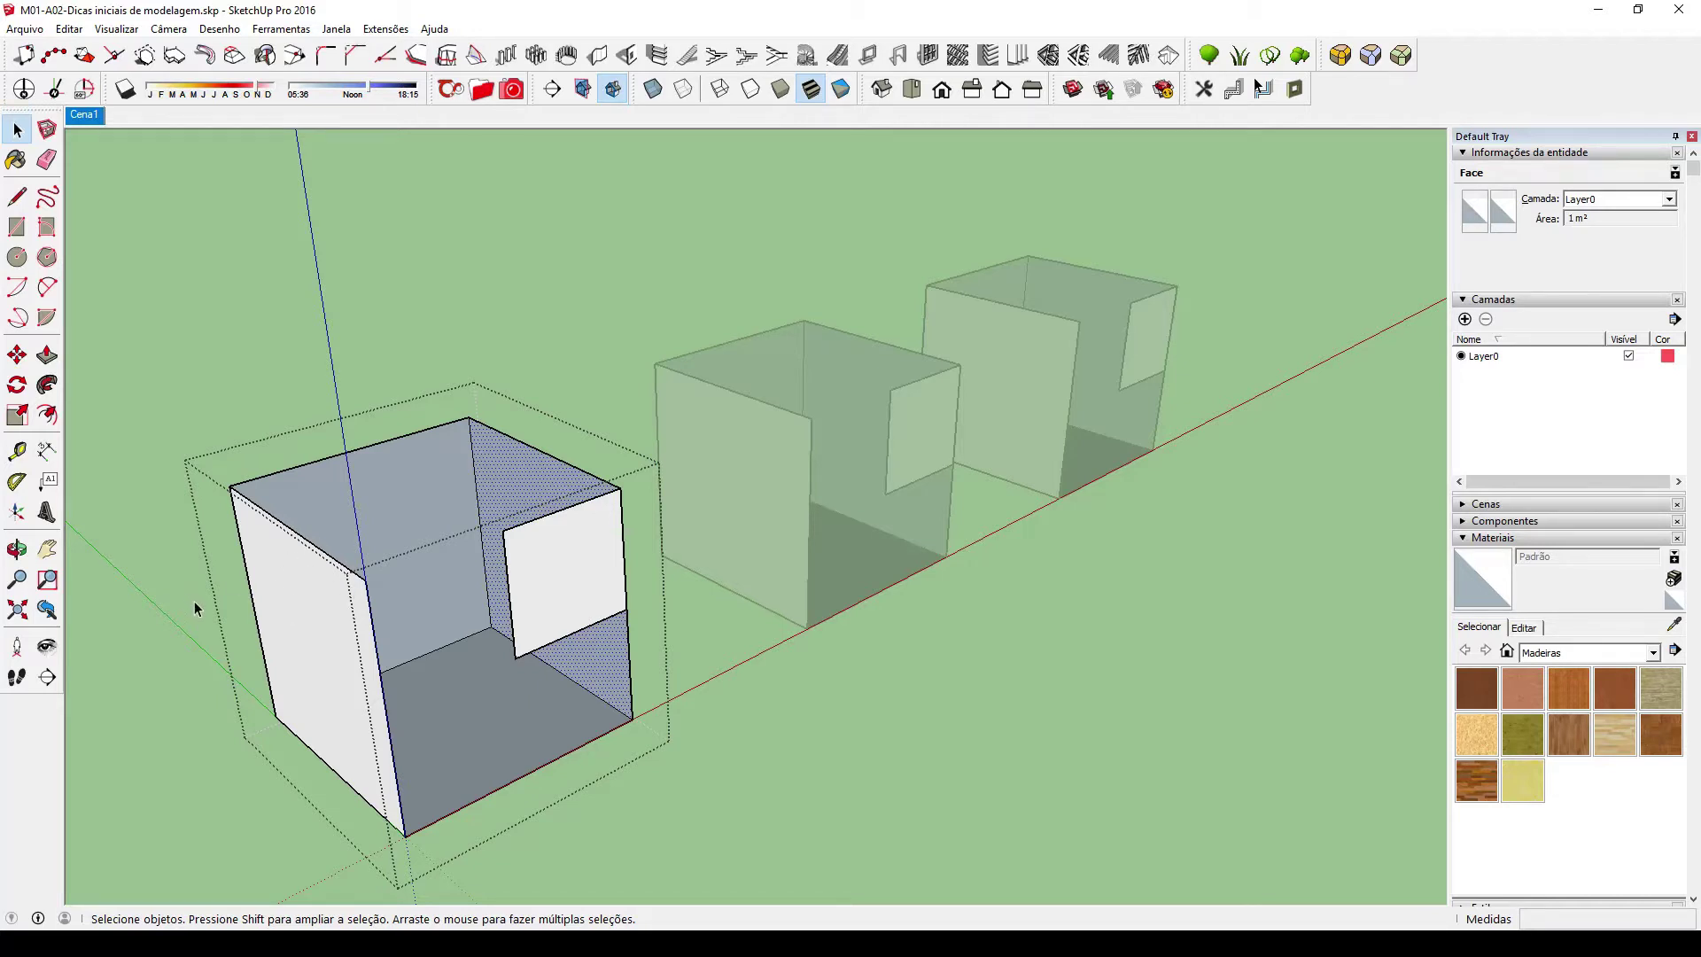
middle_drag(194, 600, 229, 542)
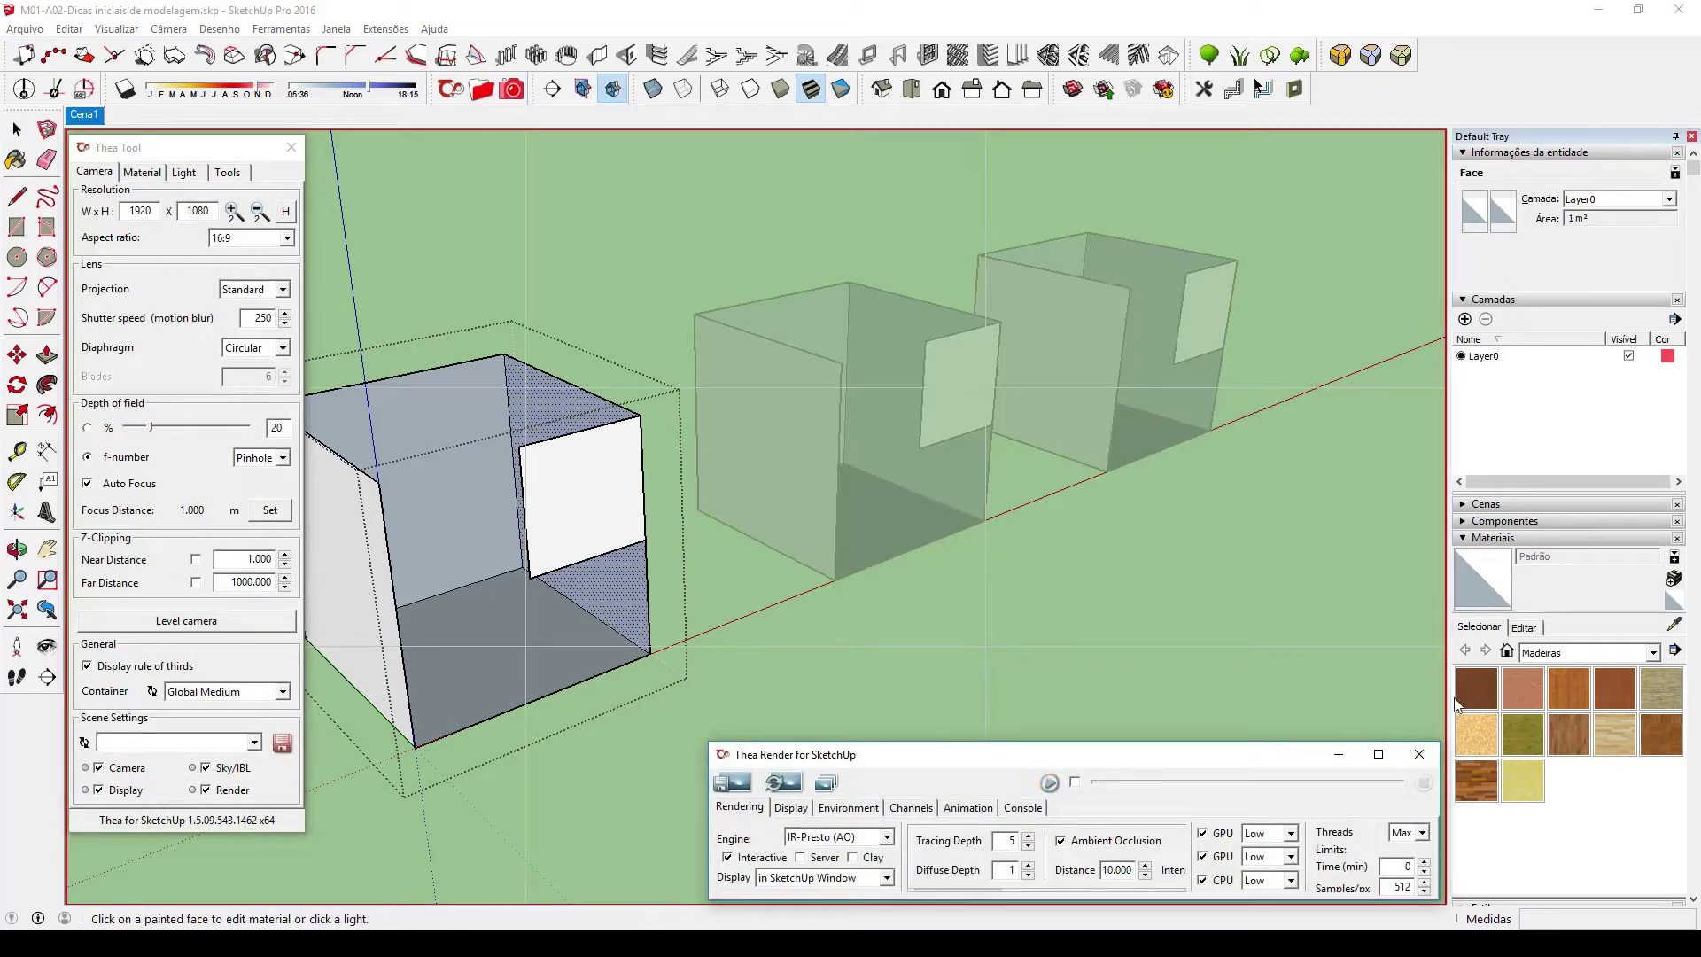
click(1533, 658)
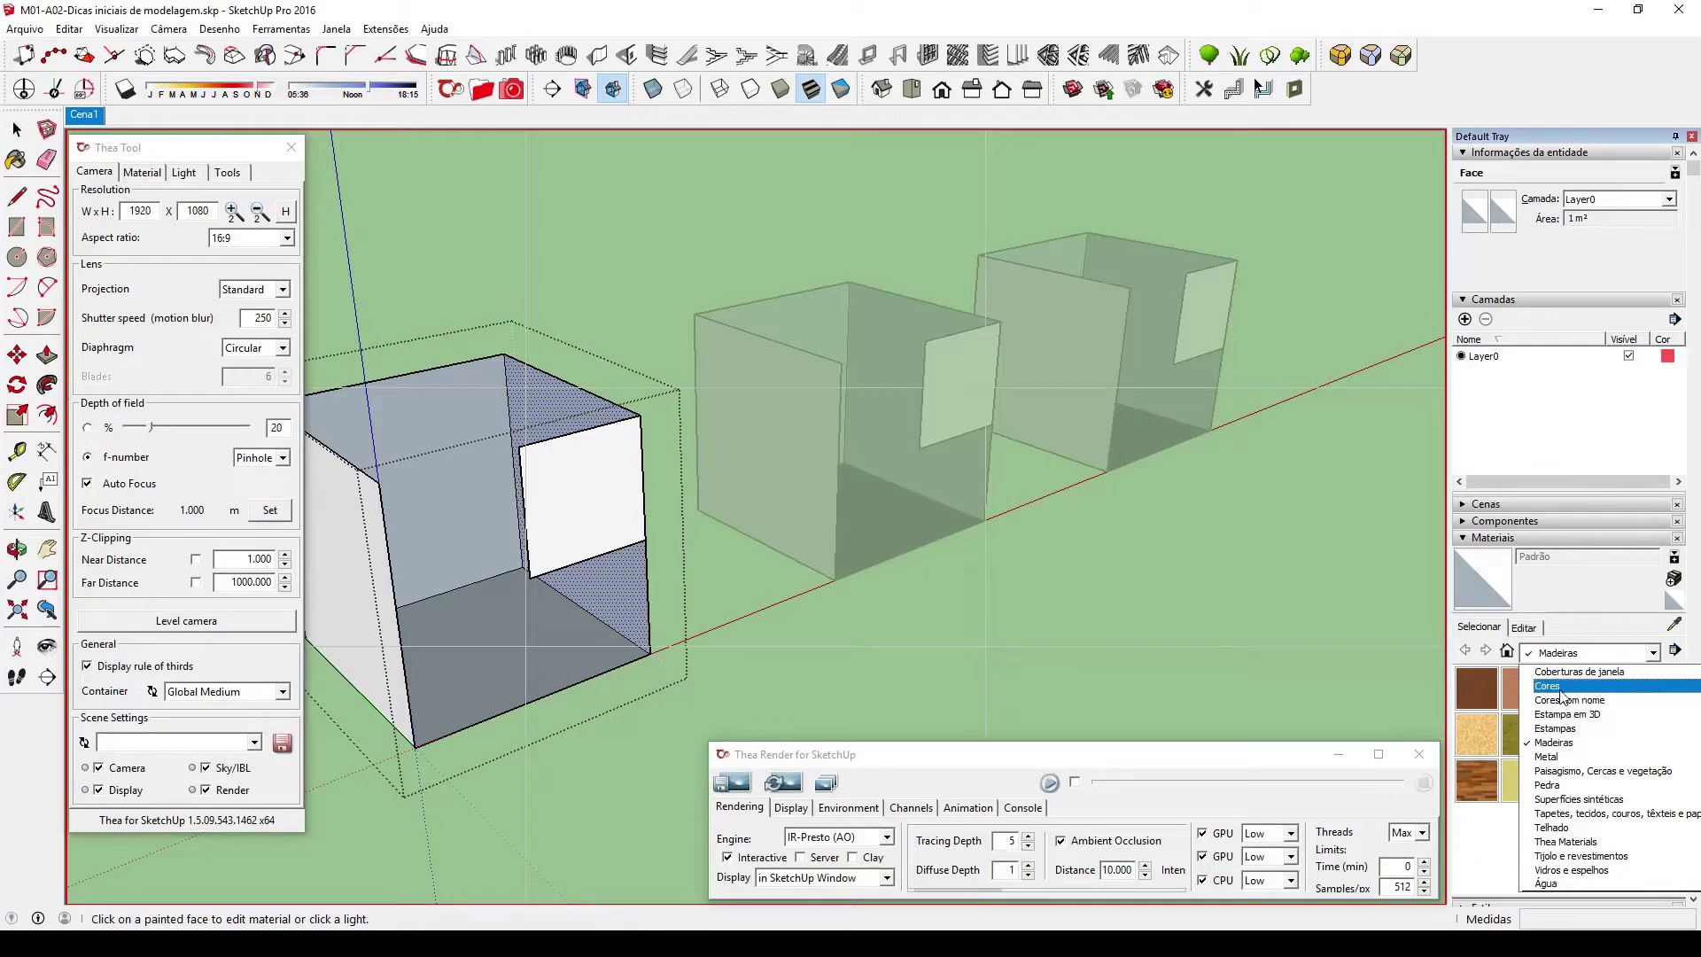
click(1548, 764)
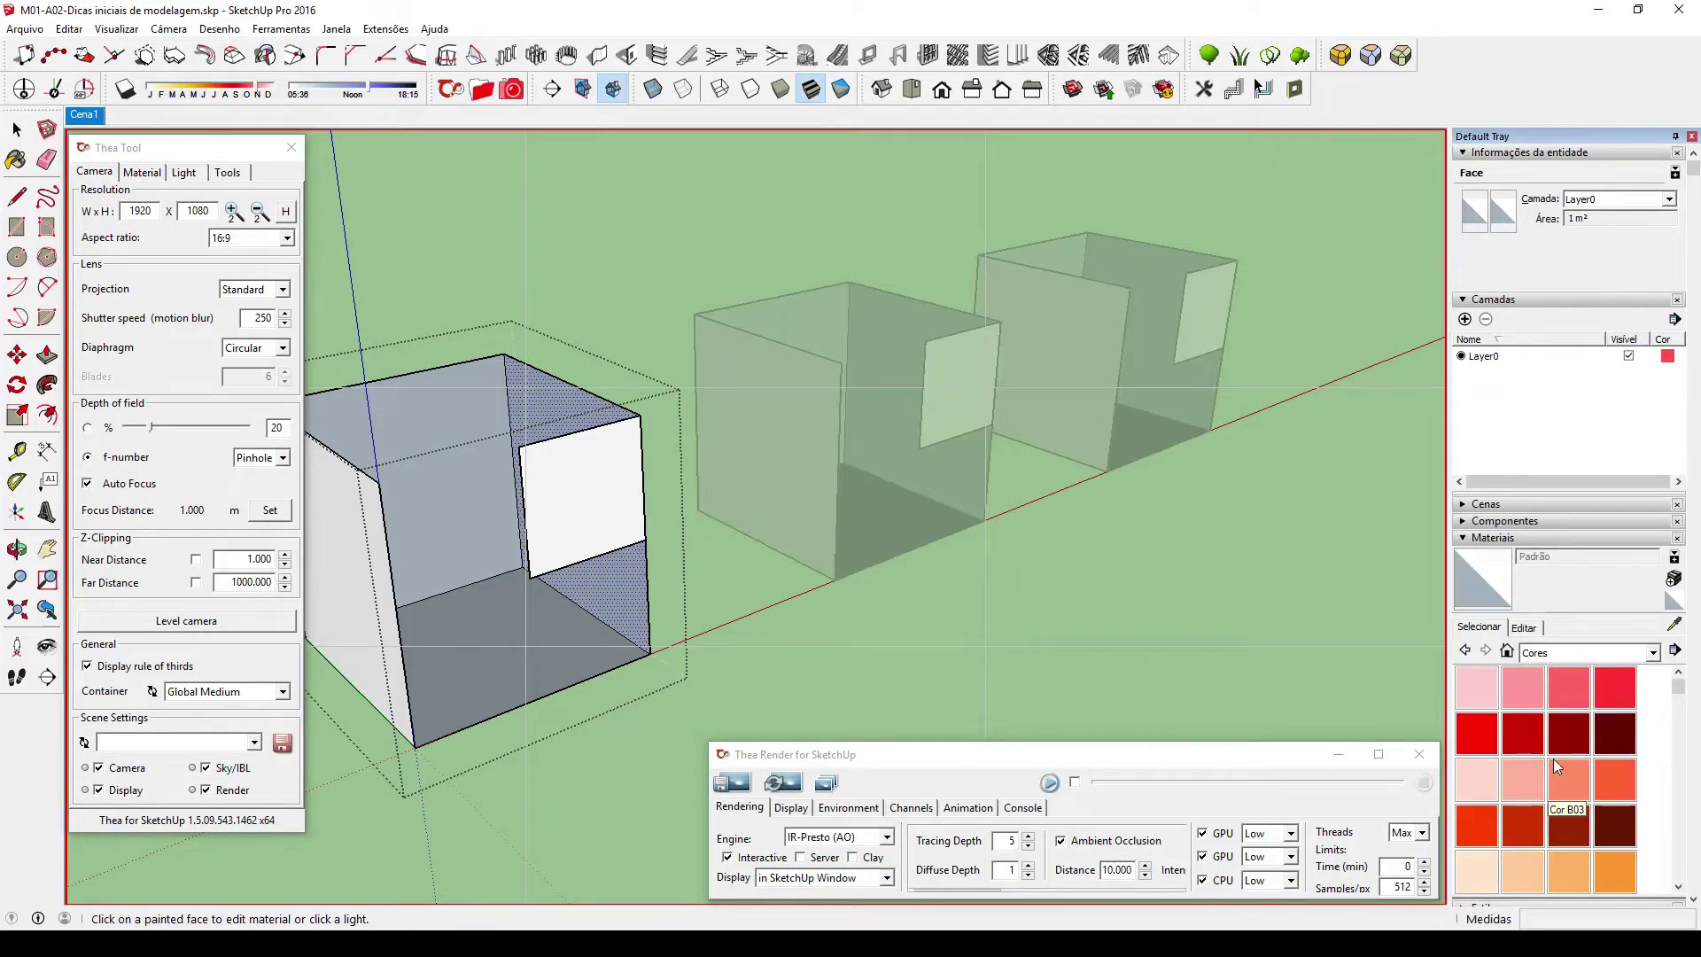
scroll(1546, 751, up, 2)
click(1474, 733)
click(607, 479)
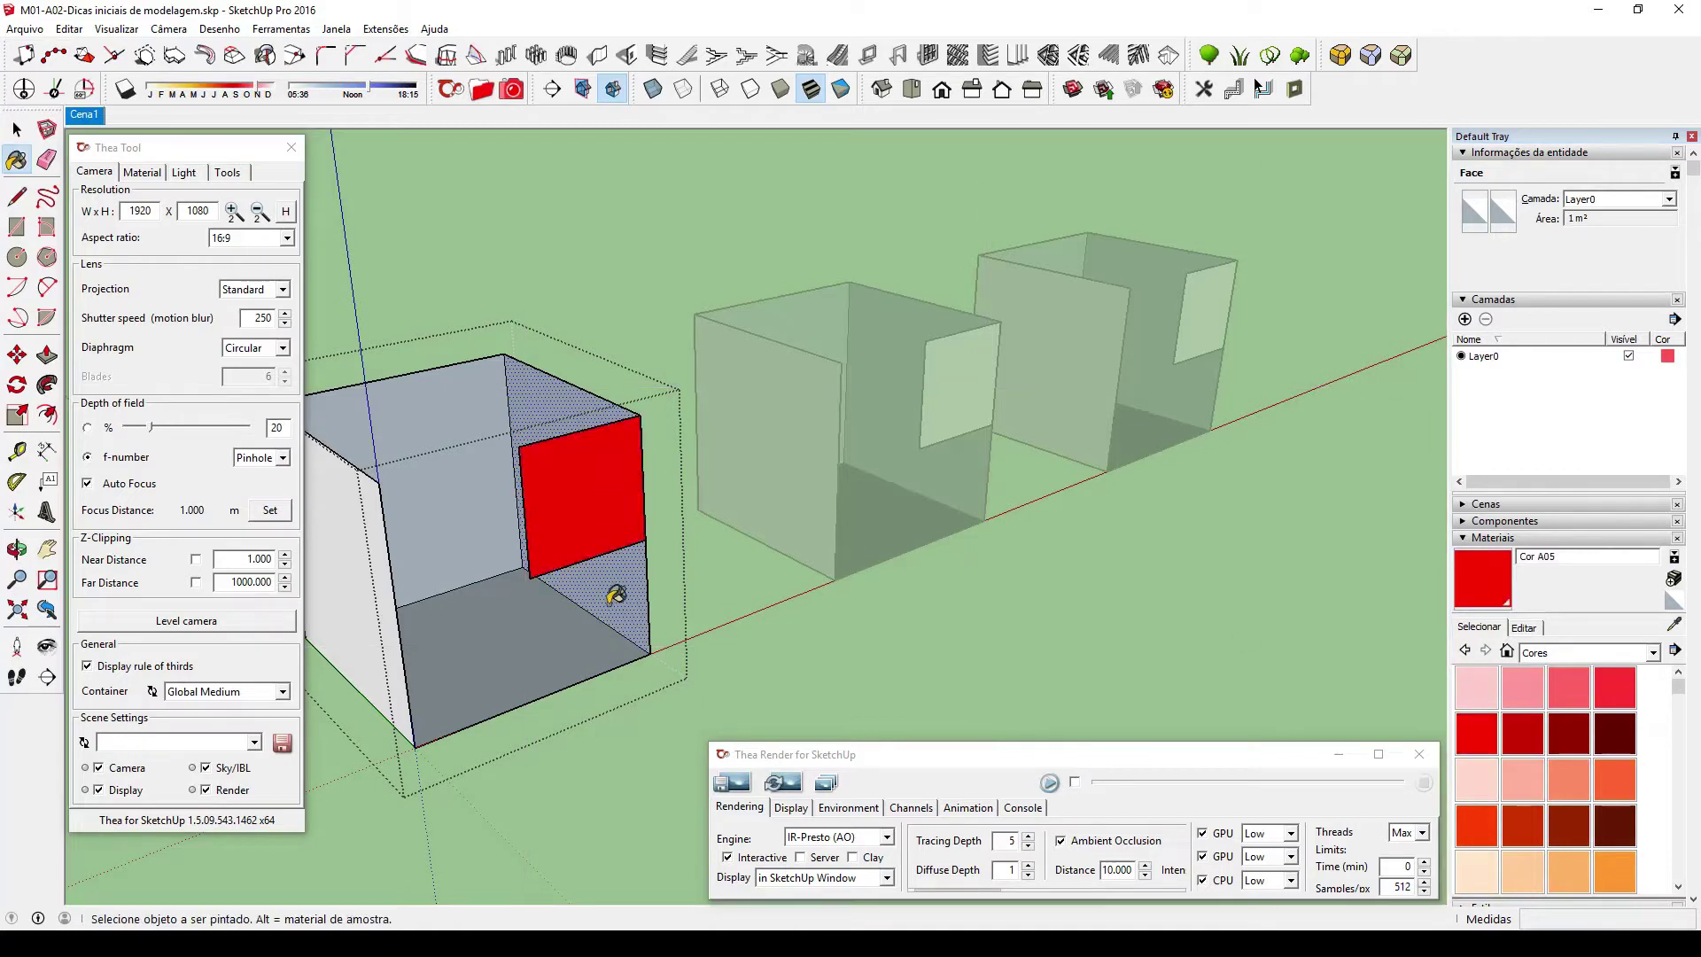
Paint the inner side of the first cube's selected side wall with the yellow Cor E05 material.
scroll(1523, 735, down, 4)
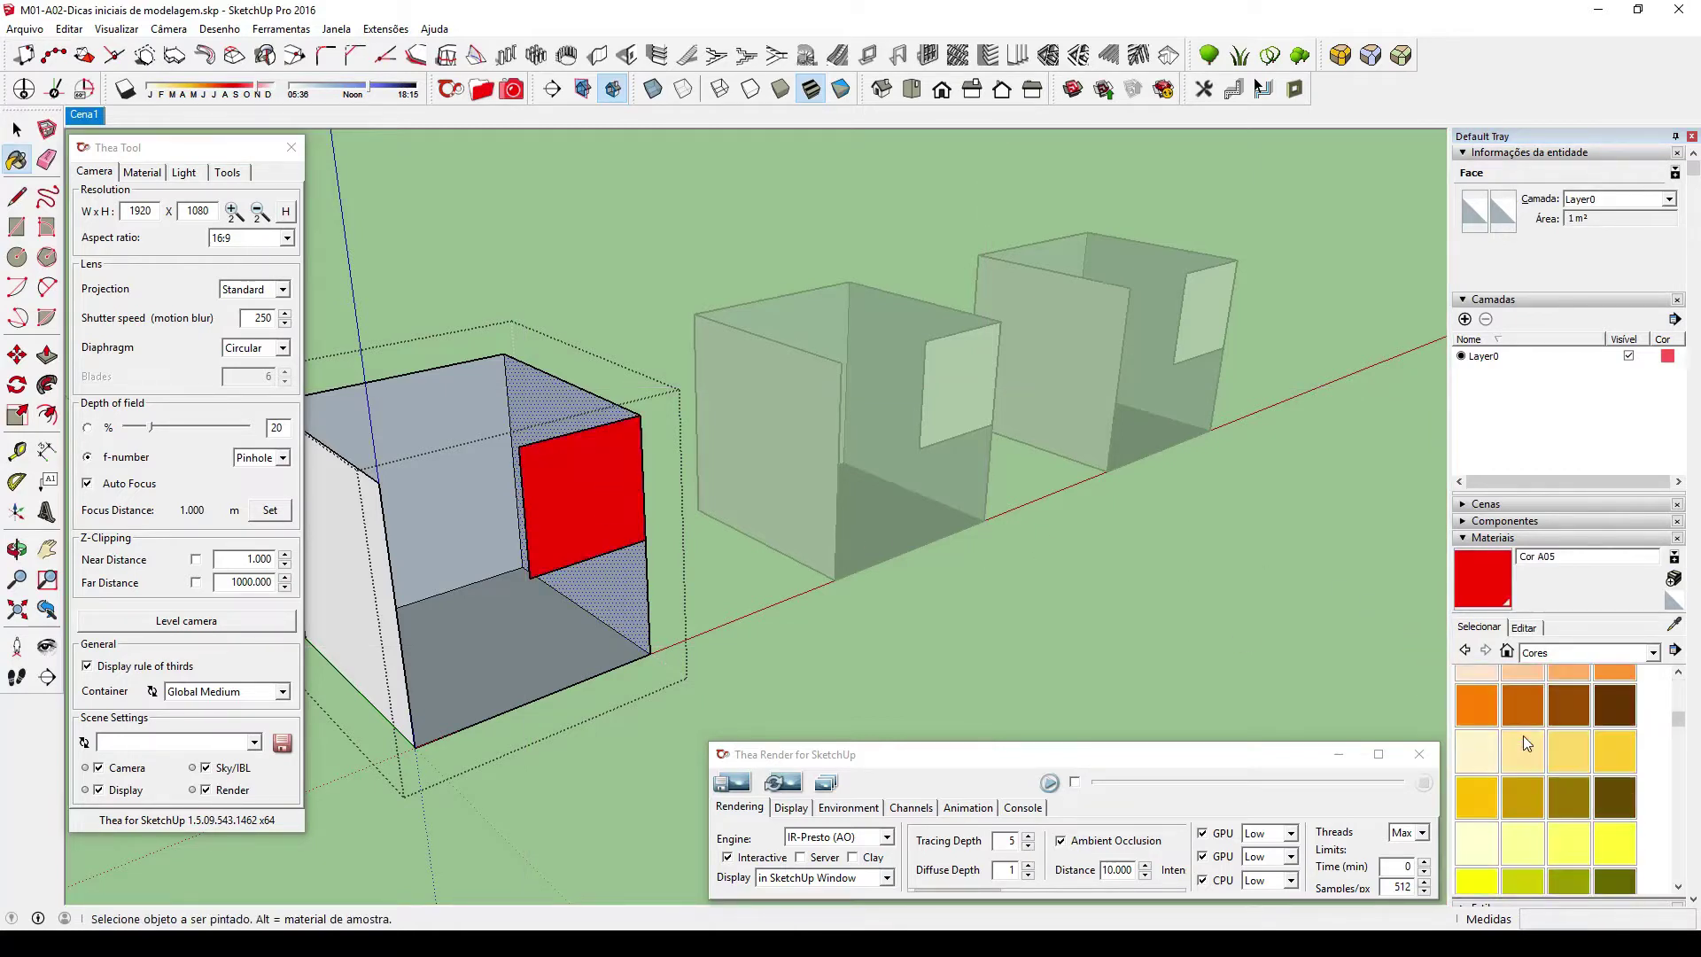
click(1489, 879)
click(542, 394)
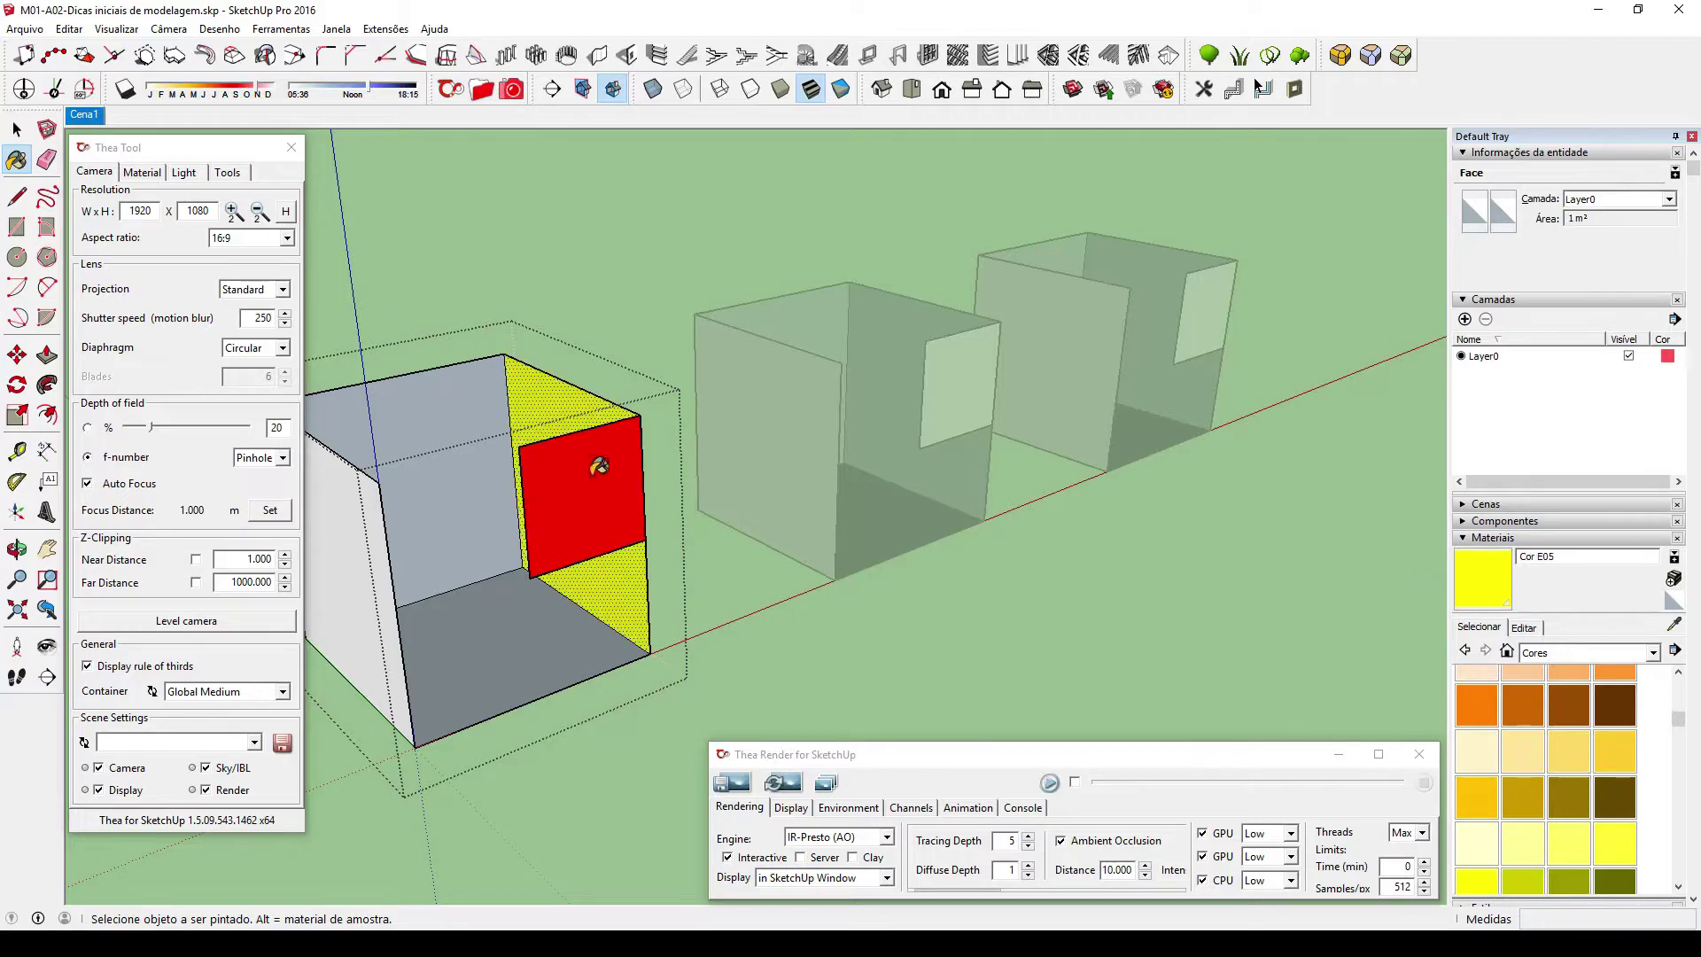
Start the interactive Thea render in the SketchUp window and view the first cube's red and yellow faces.
mouse_move(663, 512)
middle_down()
mouse_move(789, 501)
mouse_move(705, 552)
mouse_move(627, 531)
mouse_move(668, 497)
middle_up()
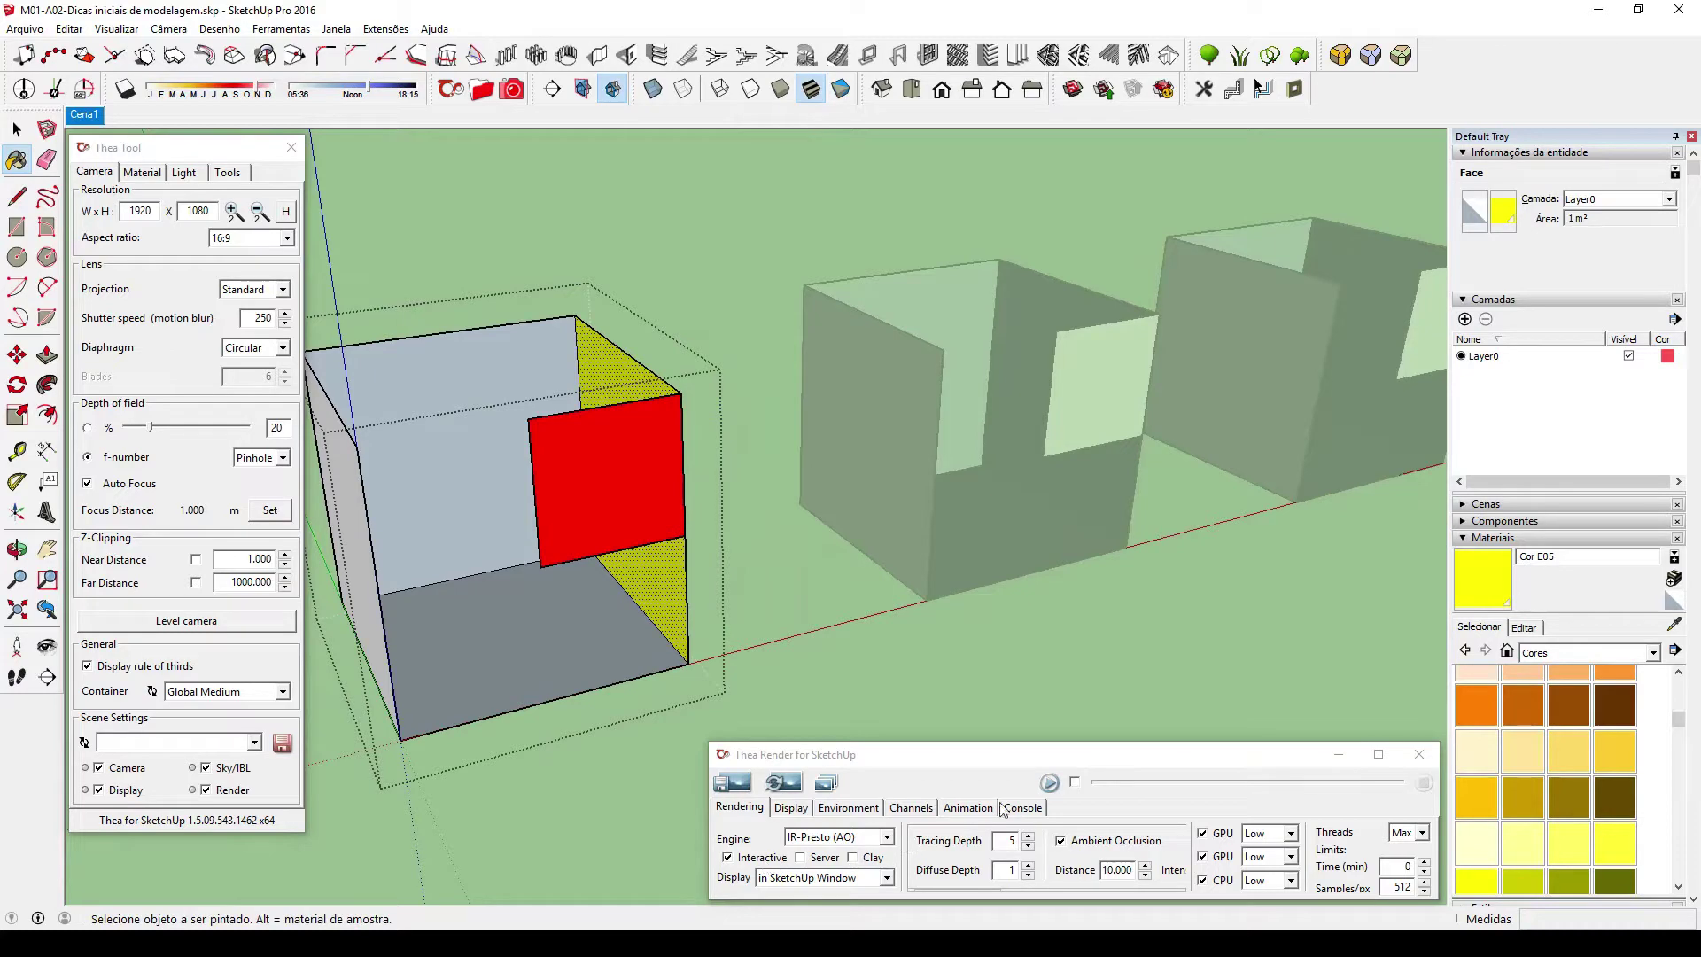
click(1049, 783)
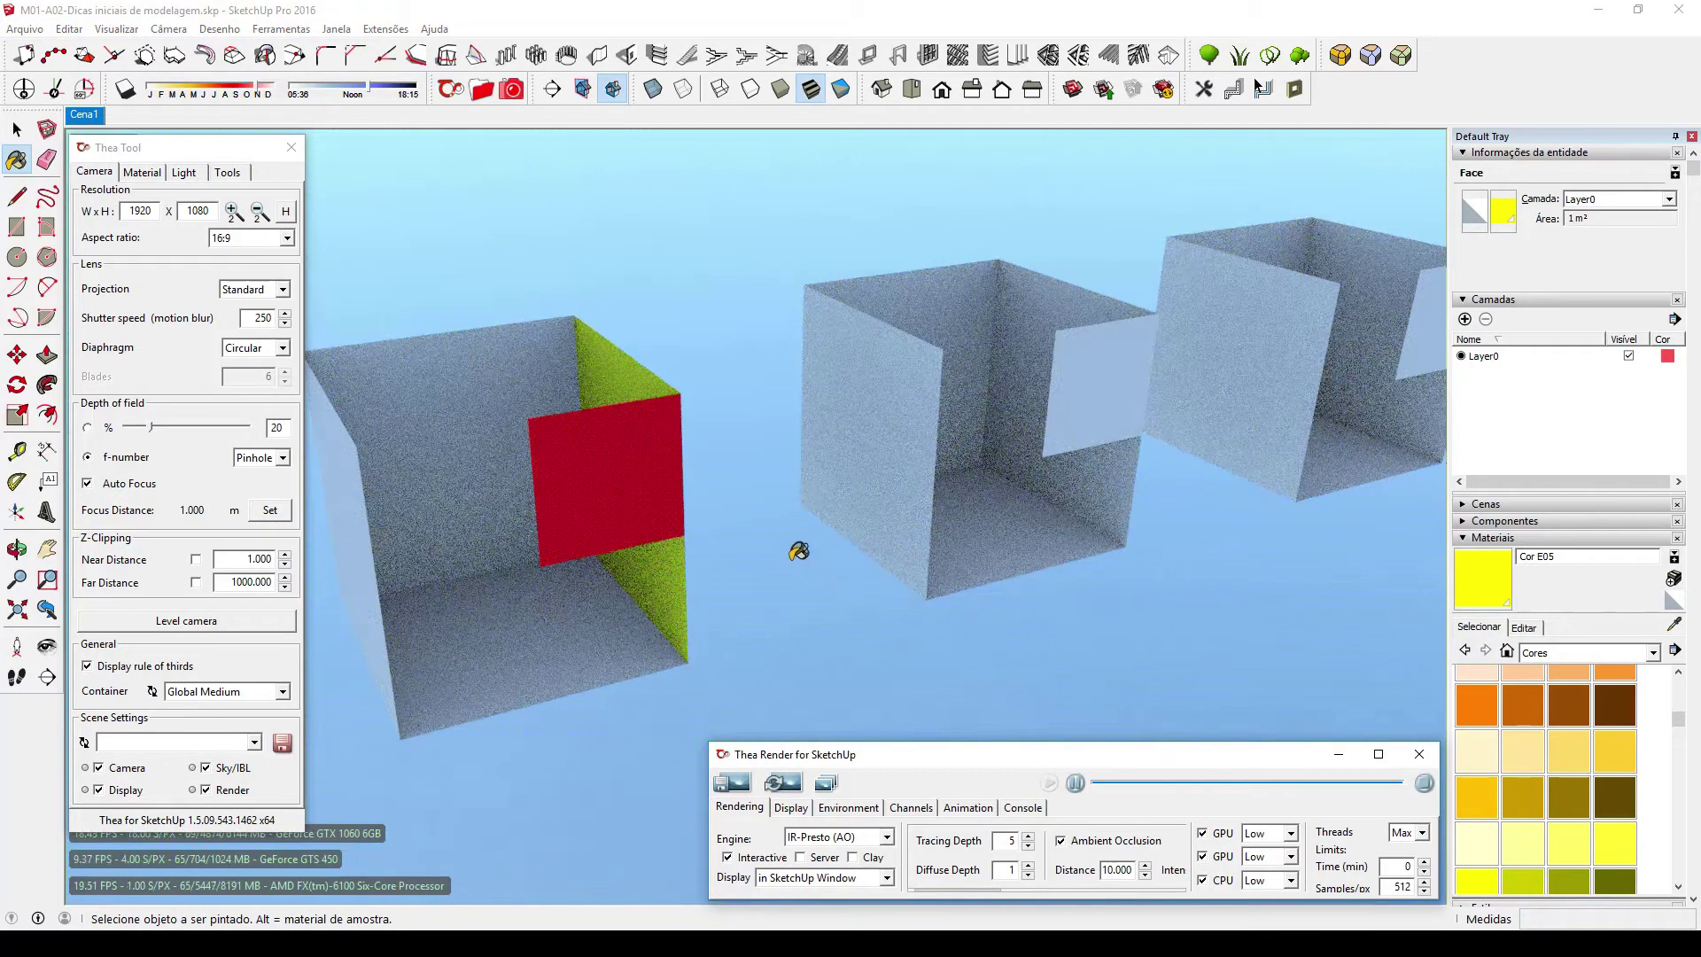
drag(759, 570, 565, 565)
middle_drag(565, 564, 431, 539)
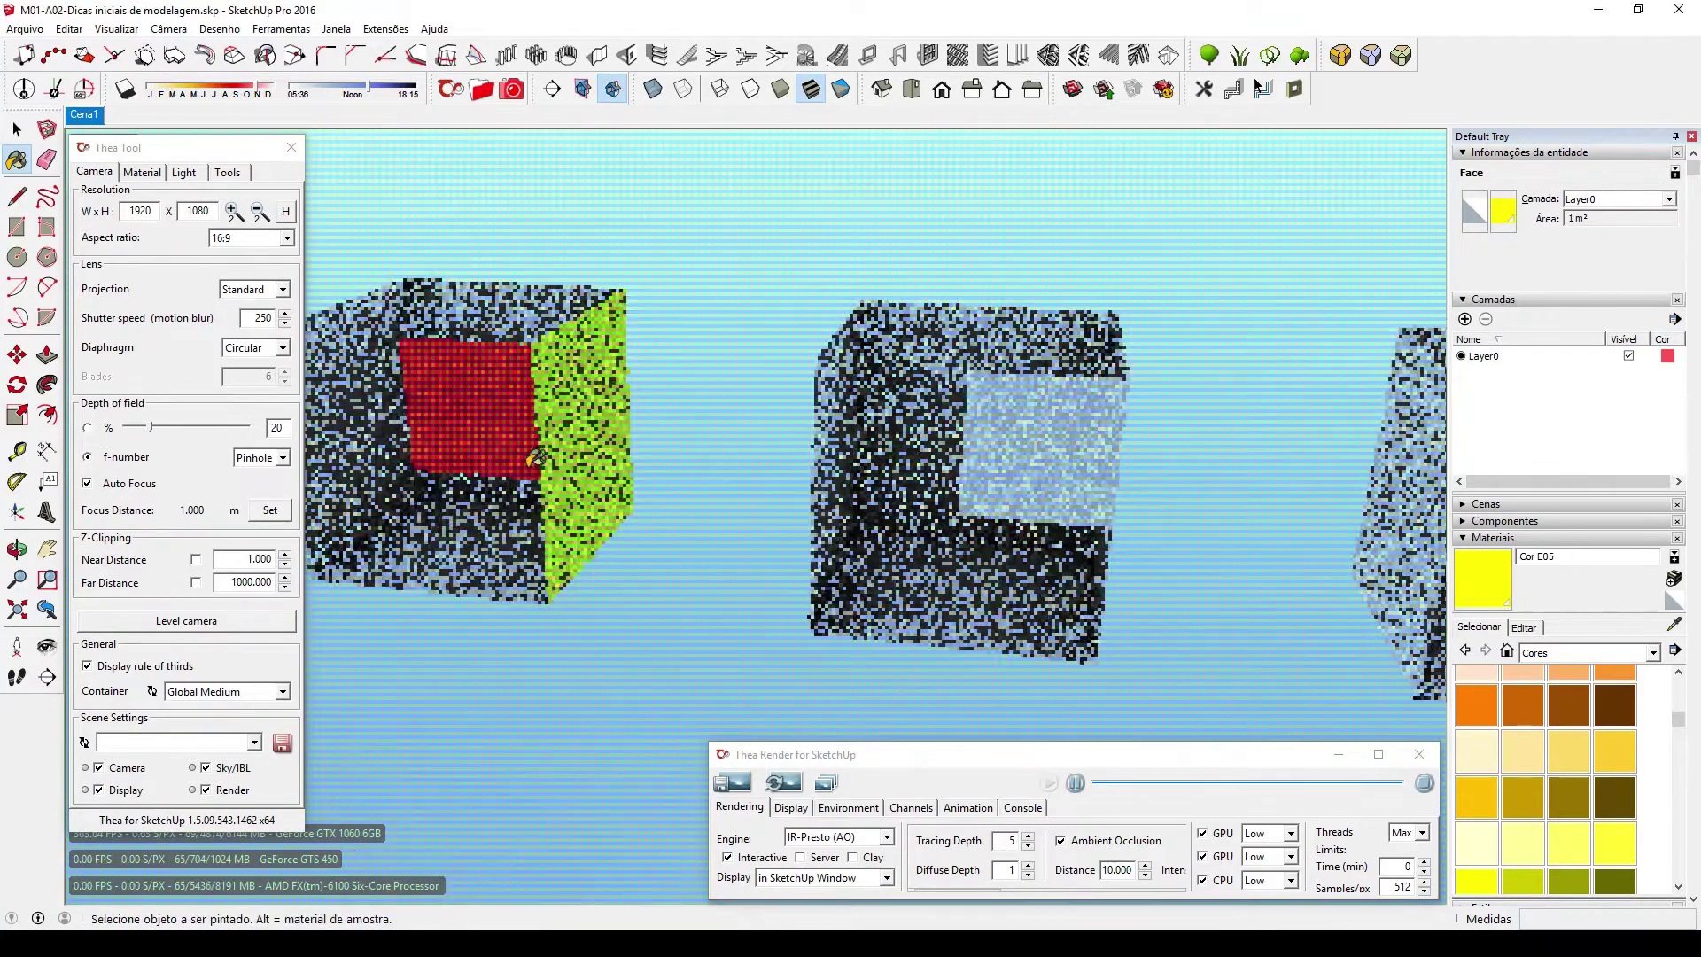
shift+middle_drag(619, 442, 746, 462)
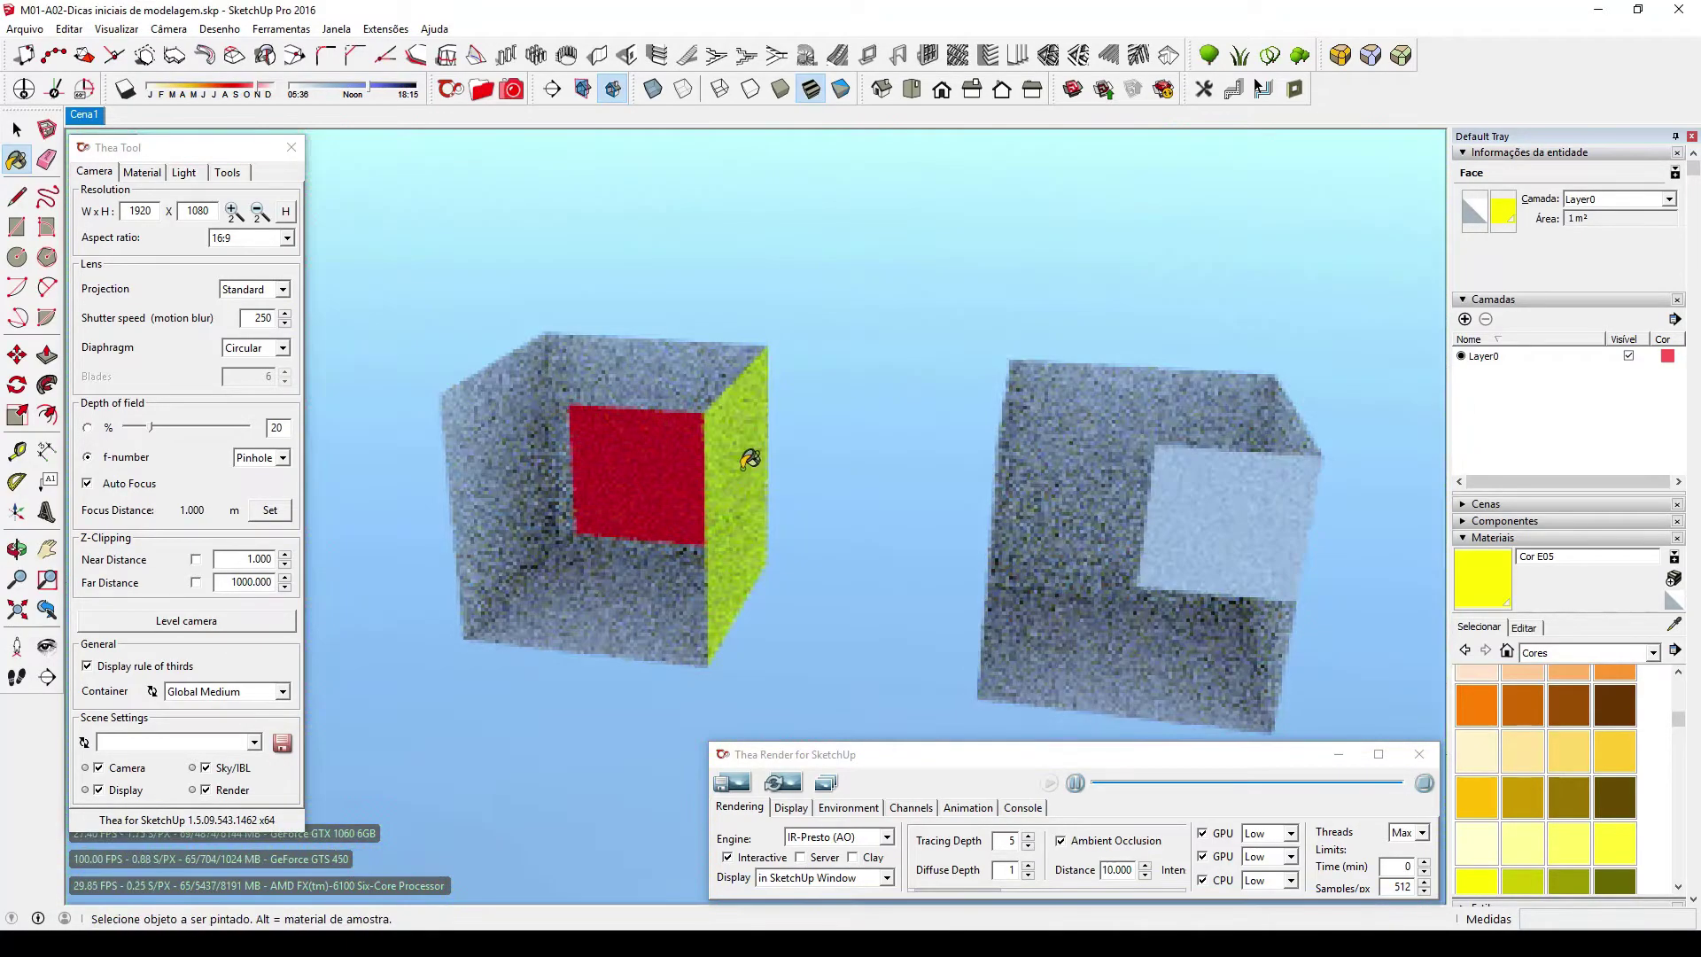
Exclude the CPU from the Thea render devices and check the rendered cube from both sides of the yellow wall.
click(1202, 880)
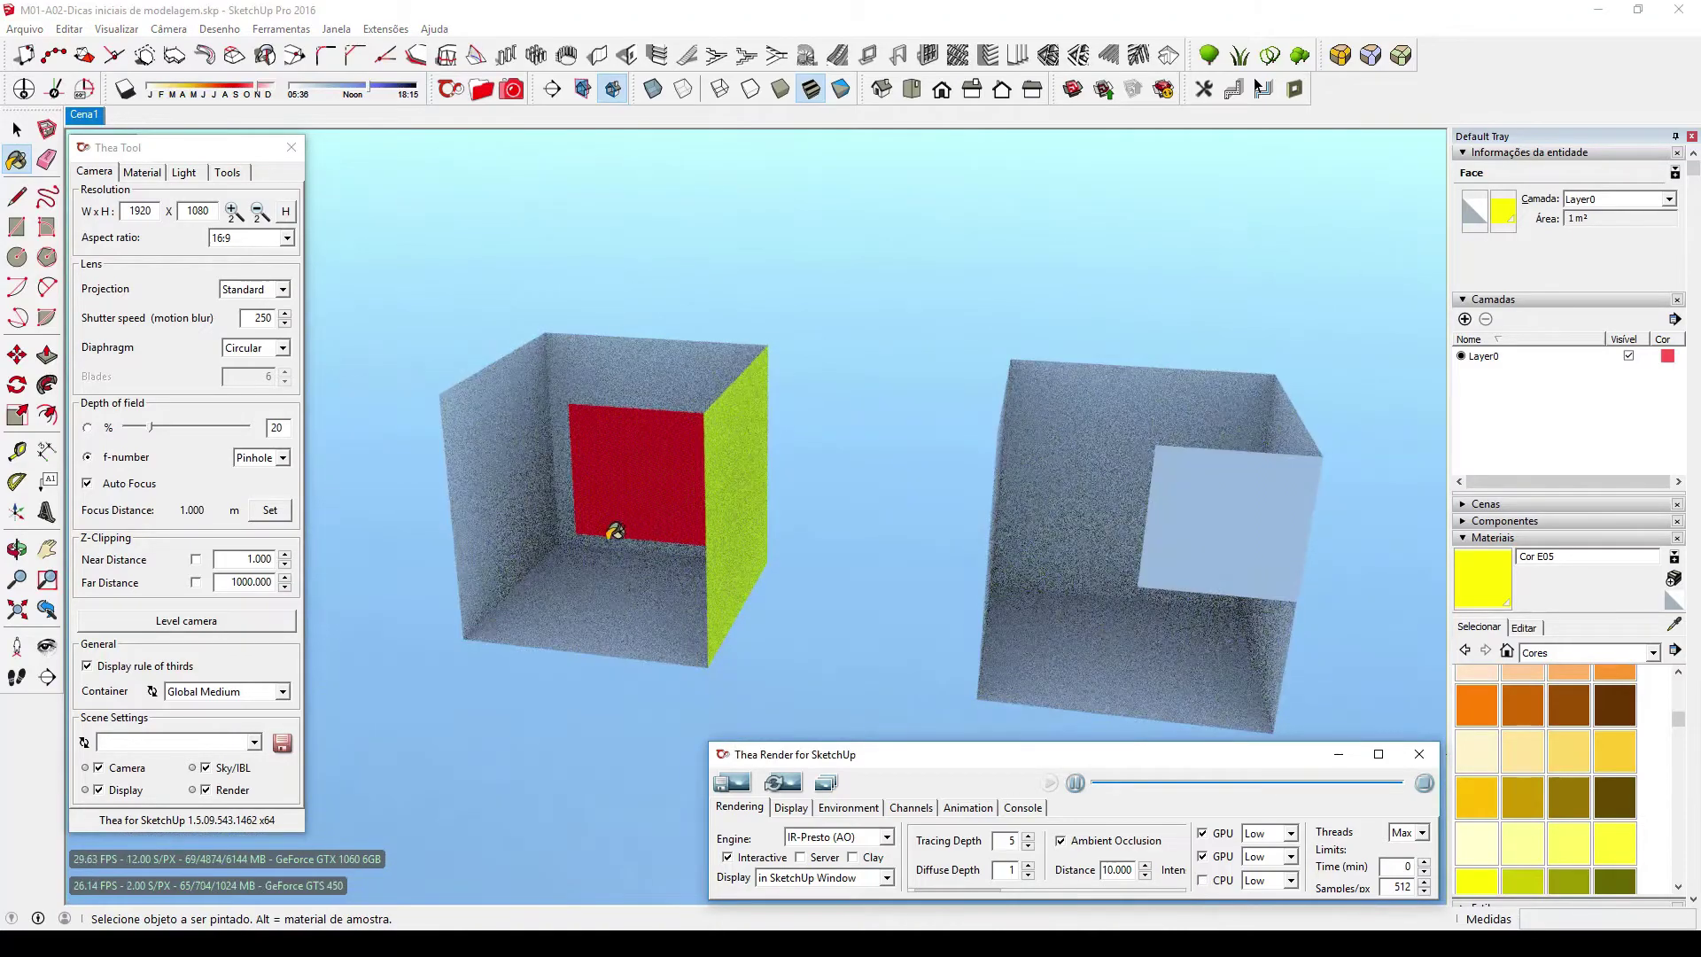
middle_drag(600, 461, 683, 406)
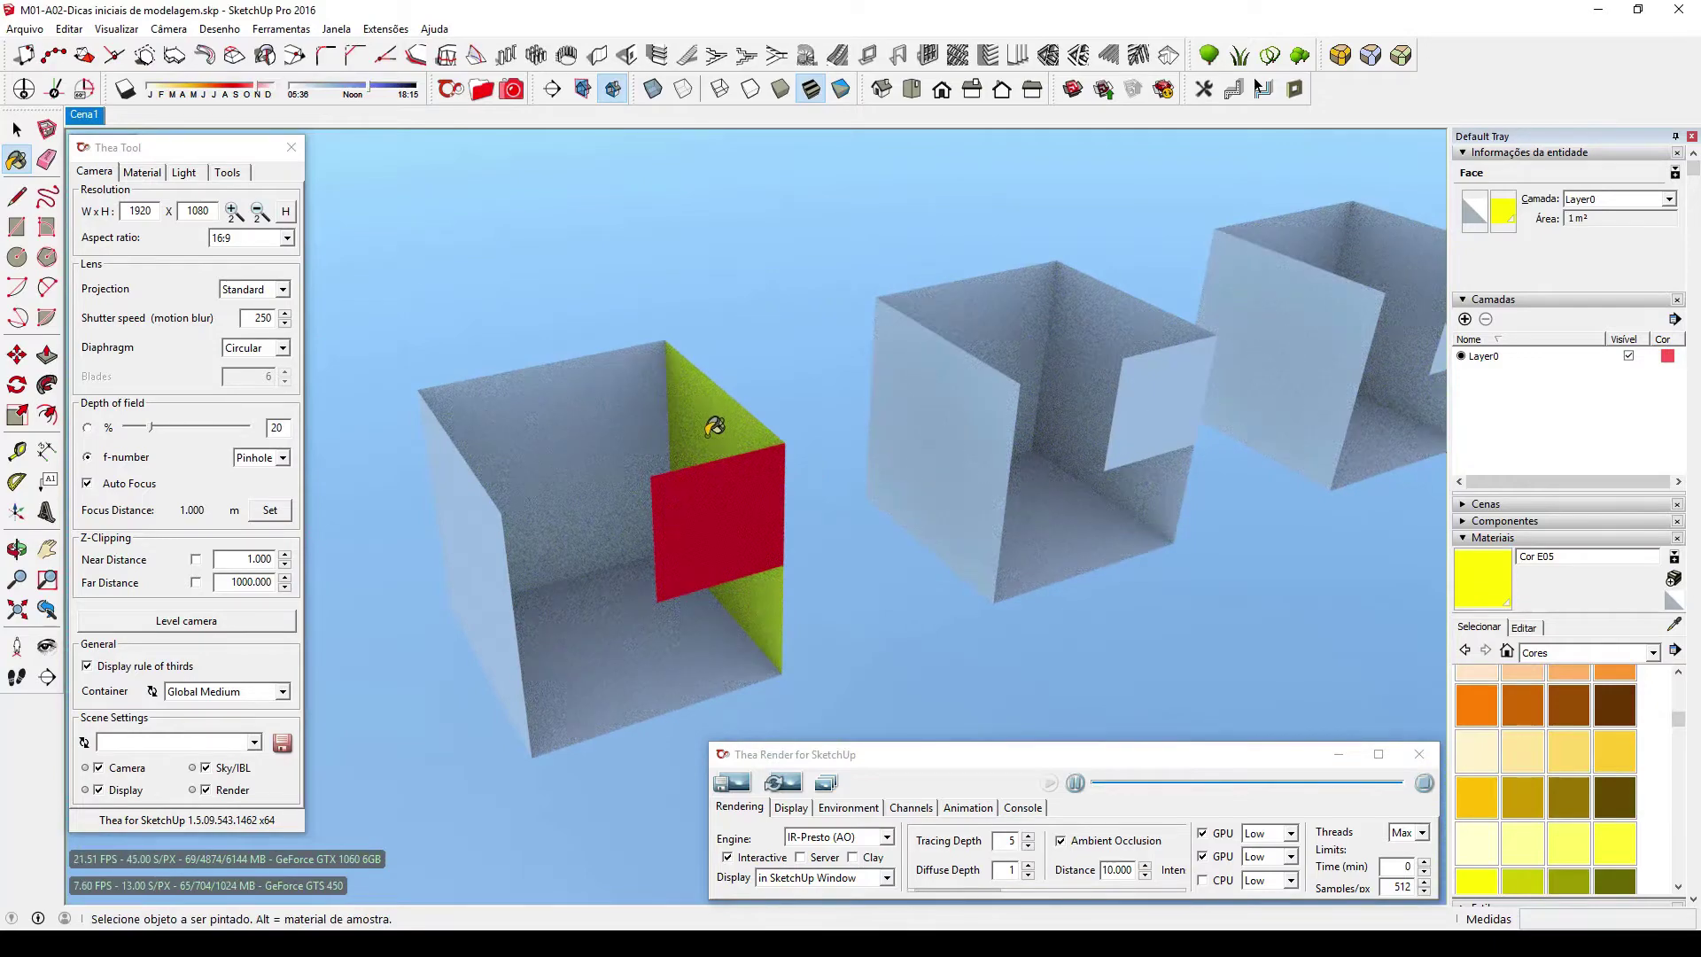
mouse_move(759, 456)
middle_down()
mouse_move(500, 556)
mouse_move(370, 521)
middle_up()
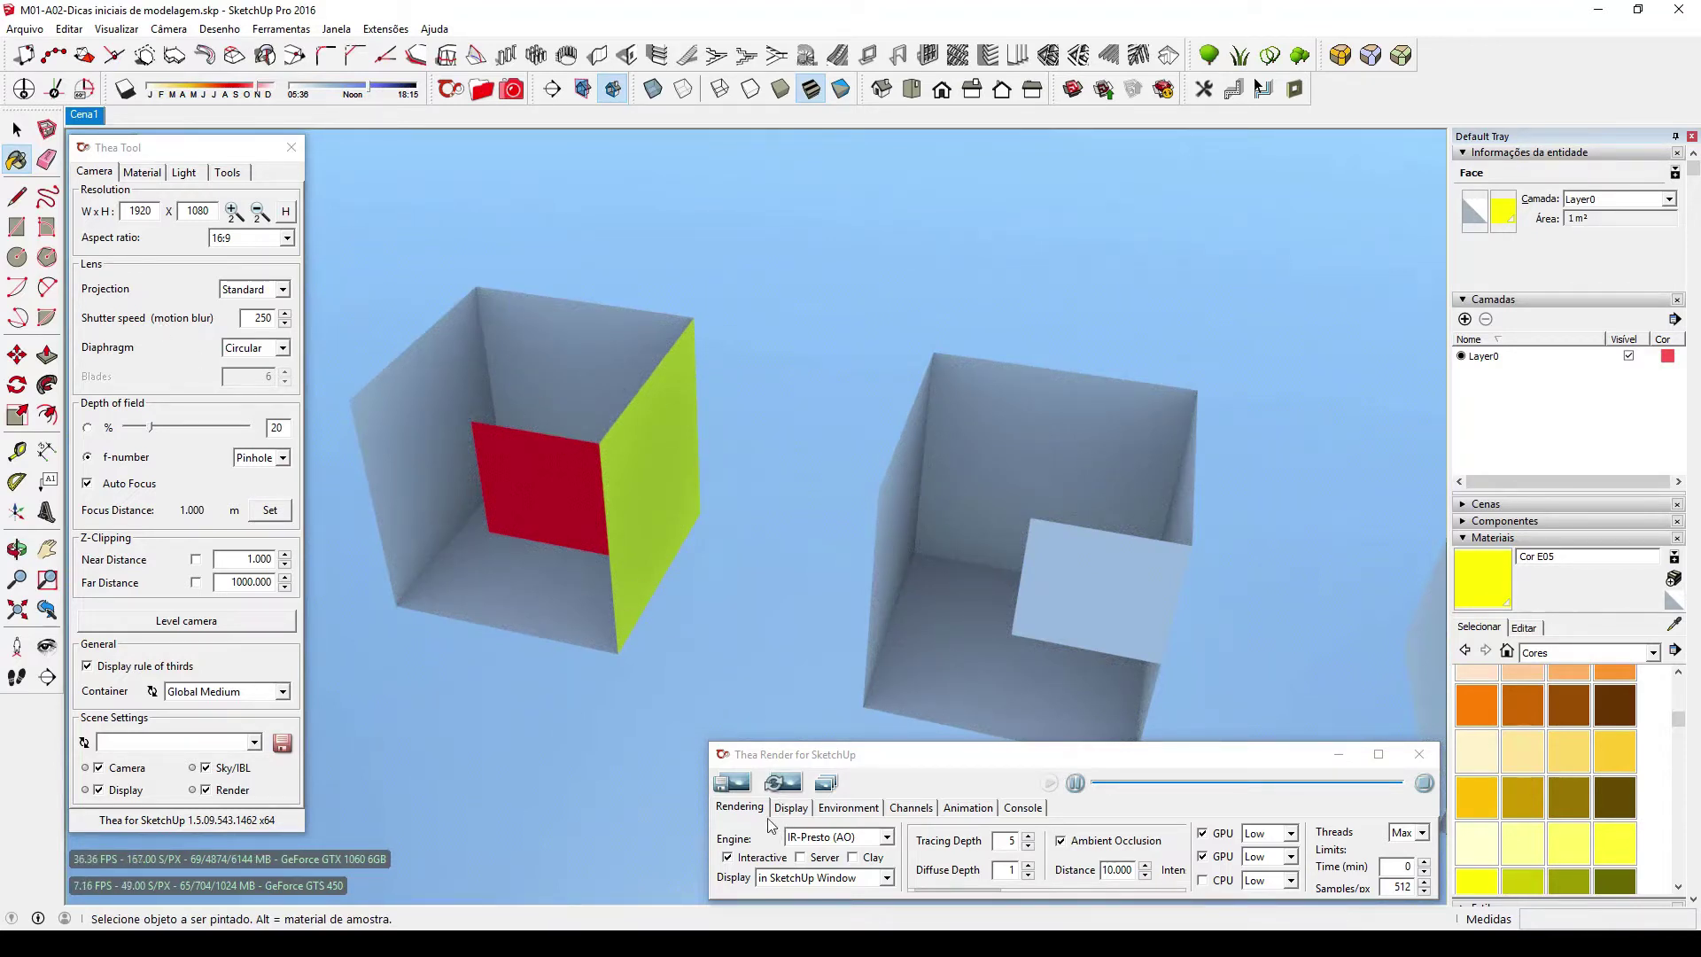
Restrict the interactive render to a rectangular region in the middle of the model view with the Thea tool.
click(451, 88)
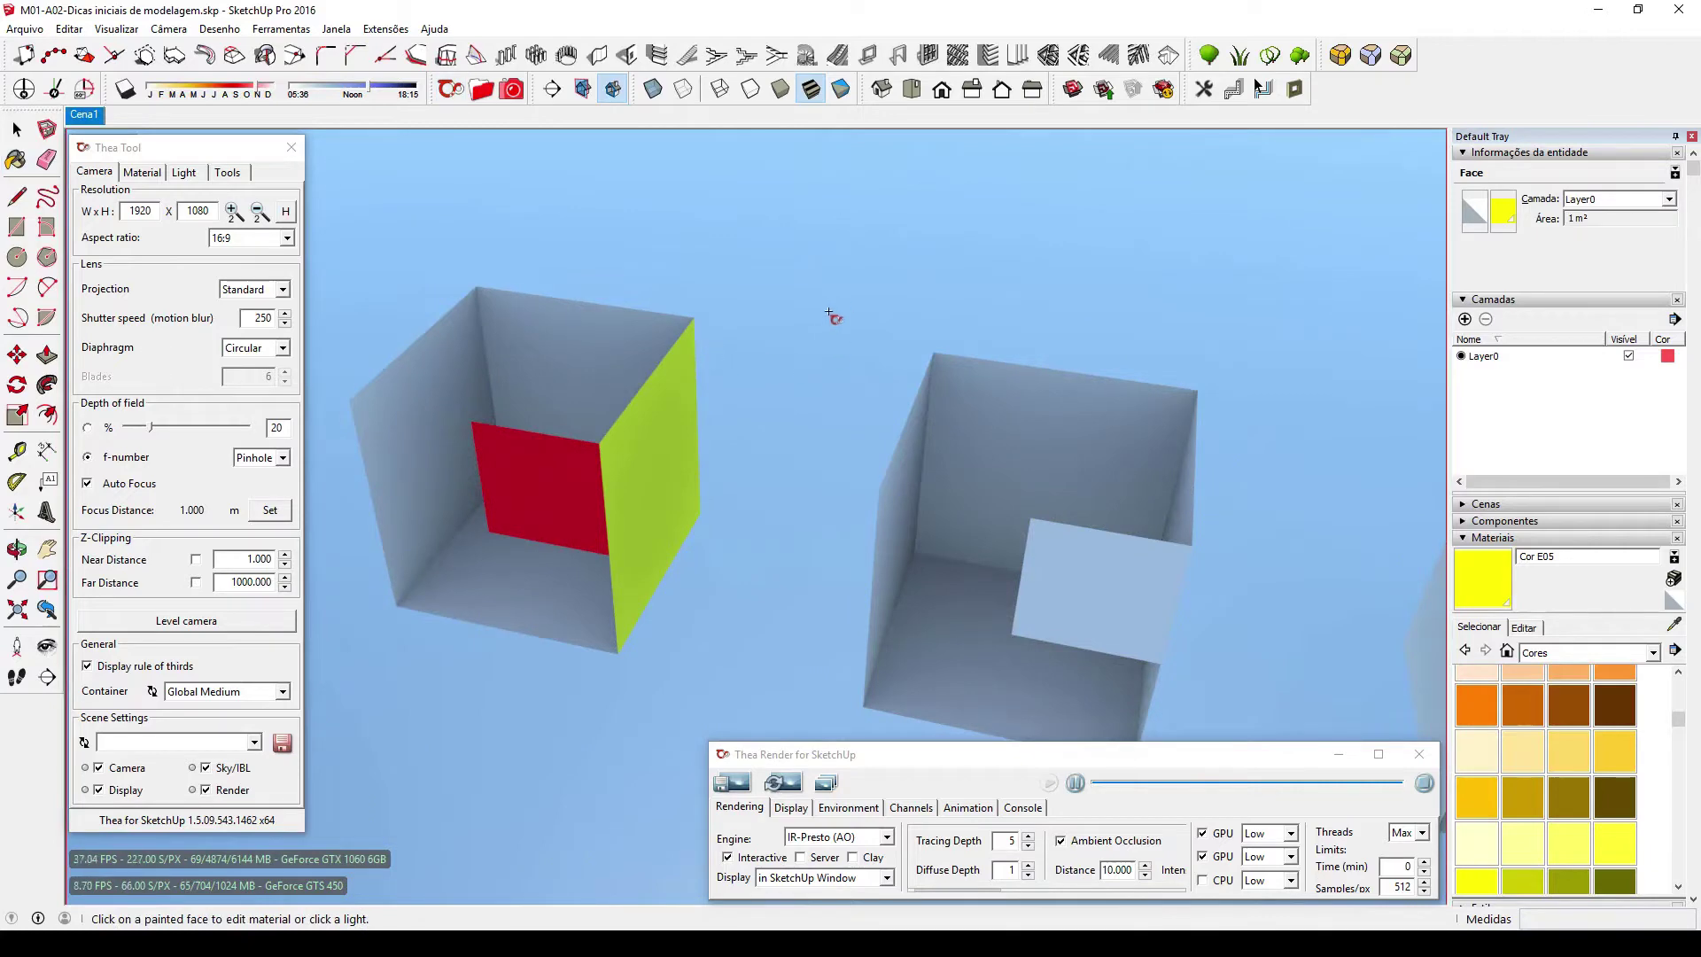
drag(758, 226, 1317, 676)
middle_drag(587, 506, 1075, 445)
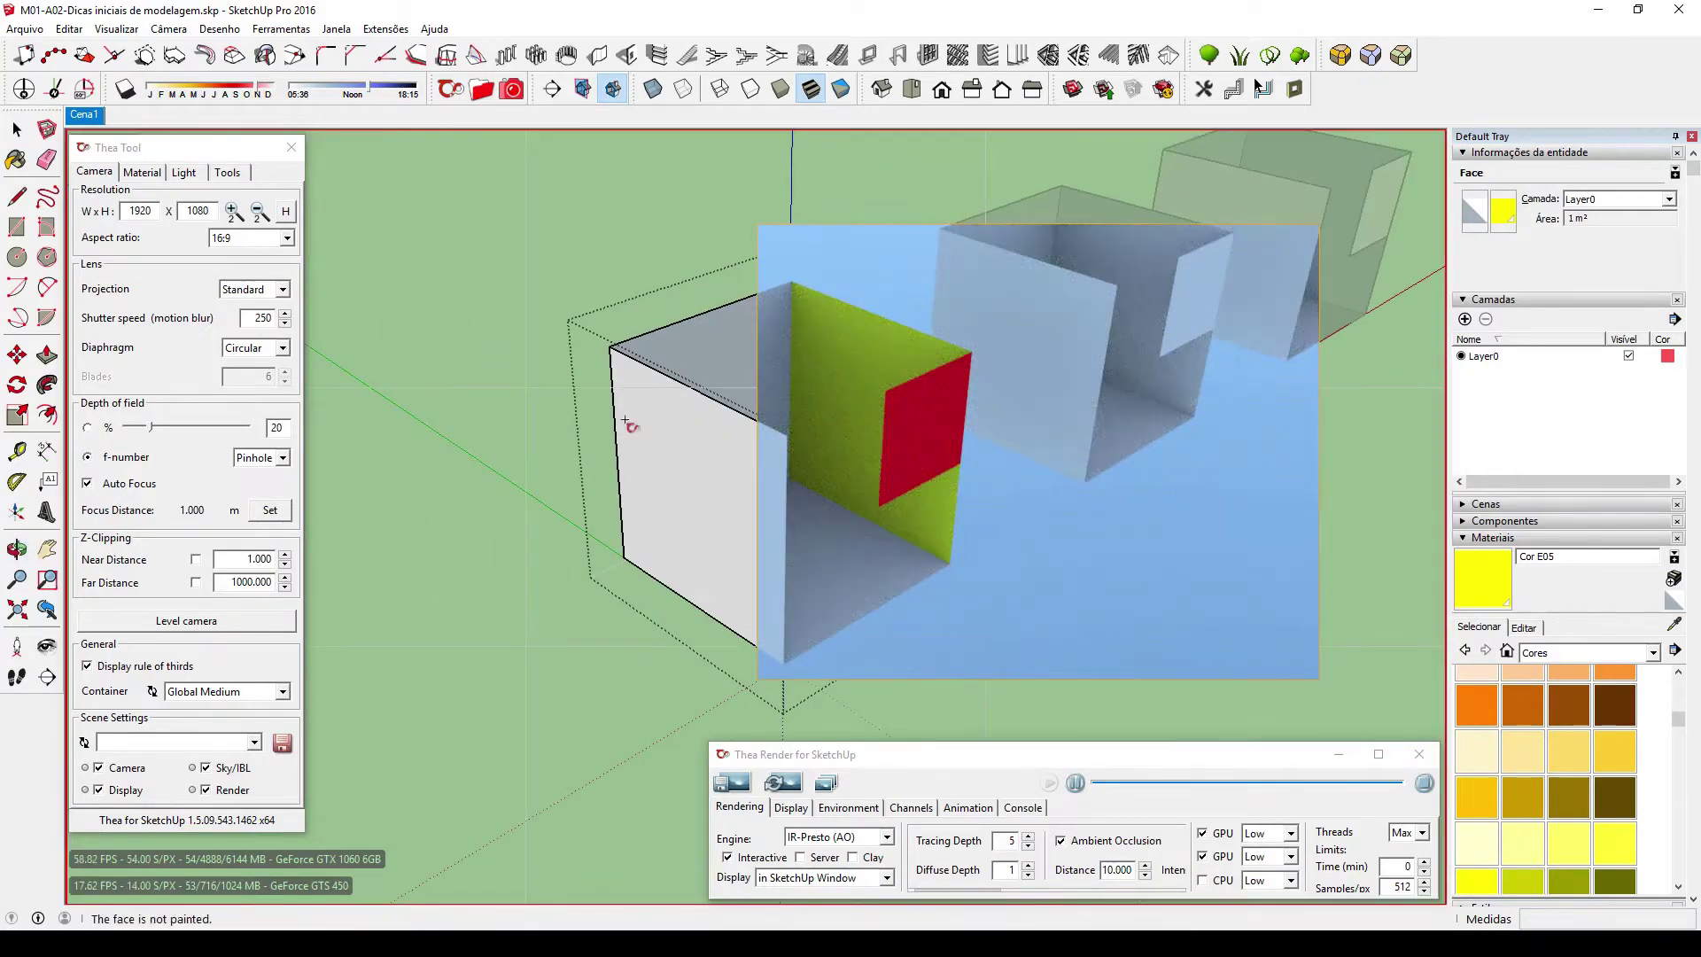
Examine the first cube's painted faces from inside and outside, comparing the render region with the normal model display.
middle_drag(901, 441, 1072, 308)
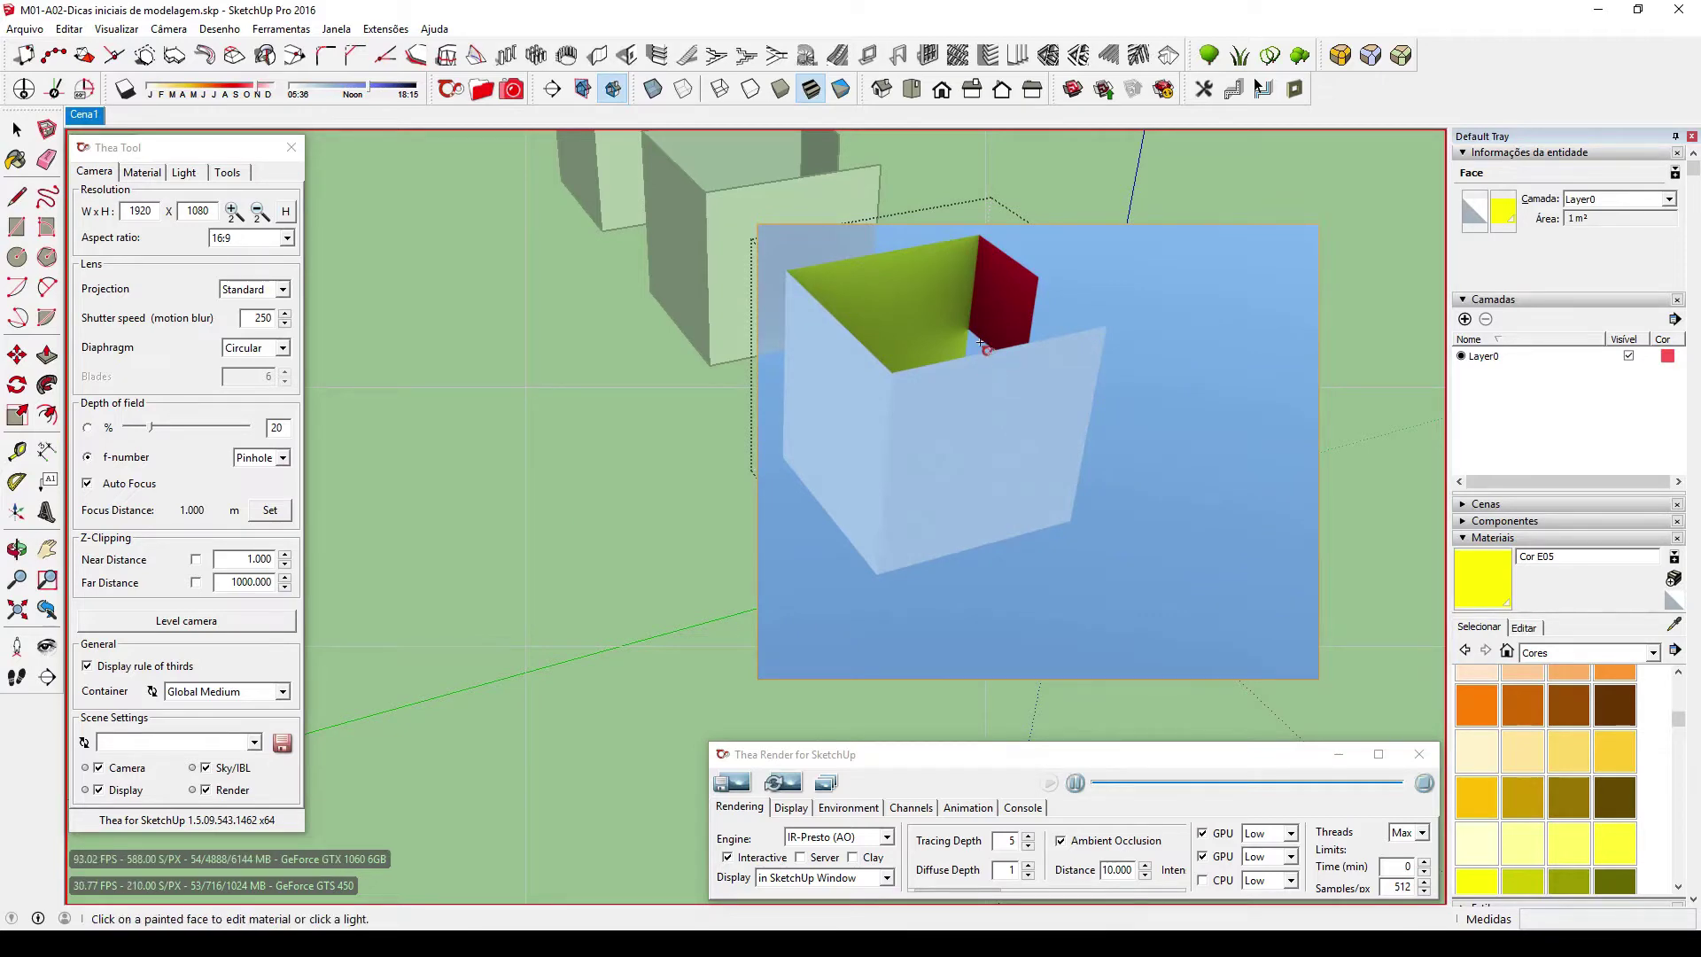
mouse_move(944, 451)
middle_down()
mouse_move(895, 502)
mouse_move(531, 531)
mouse_move(323, 524)
mouse_move(618, 367)
middle_up()
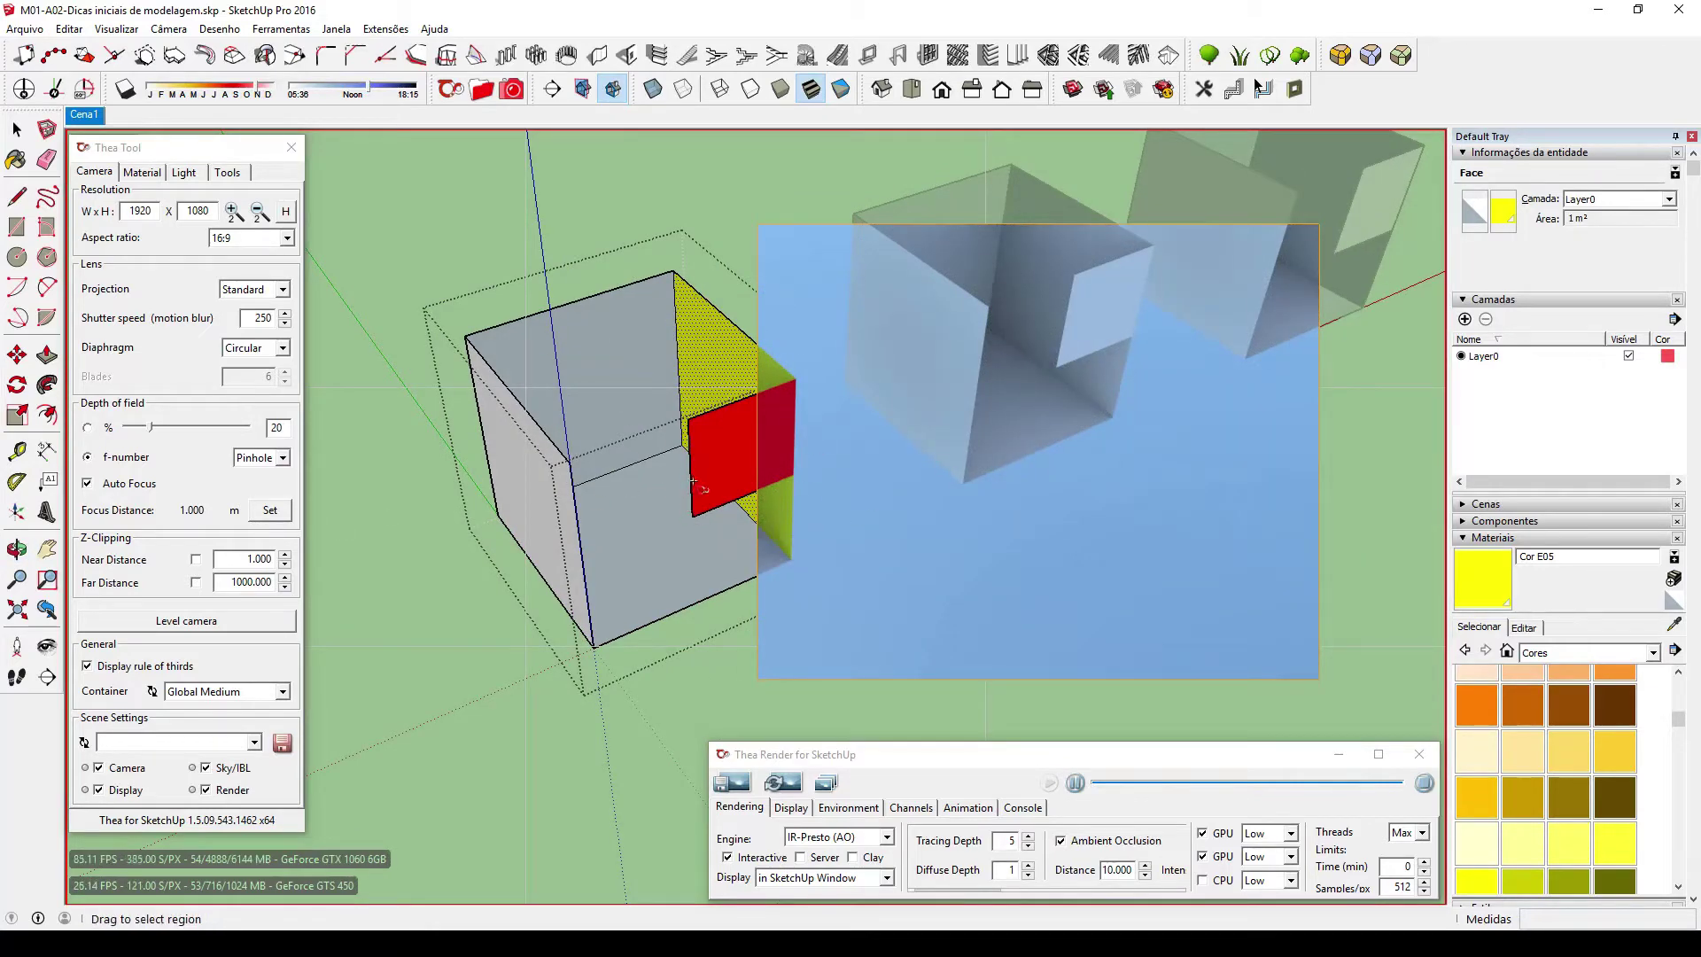
middle_drag(695, 496, 617, 516)
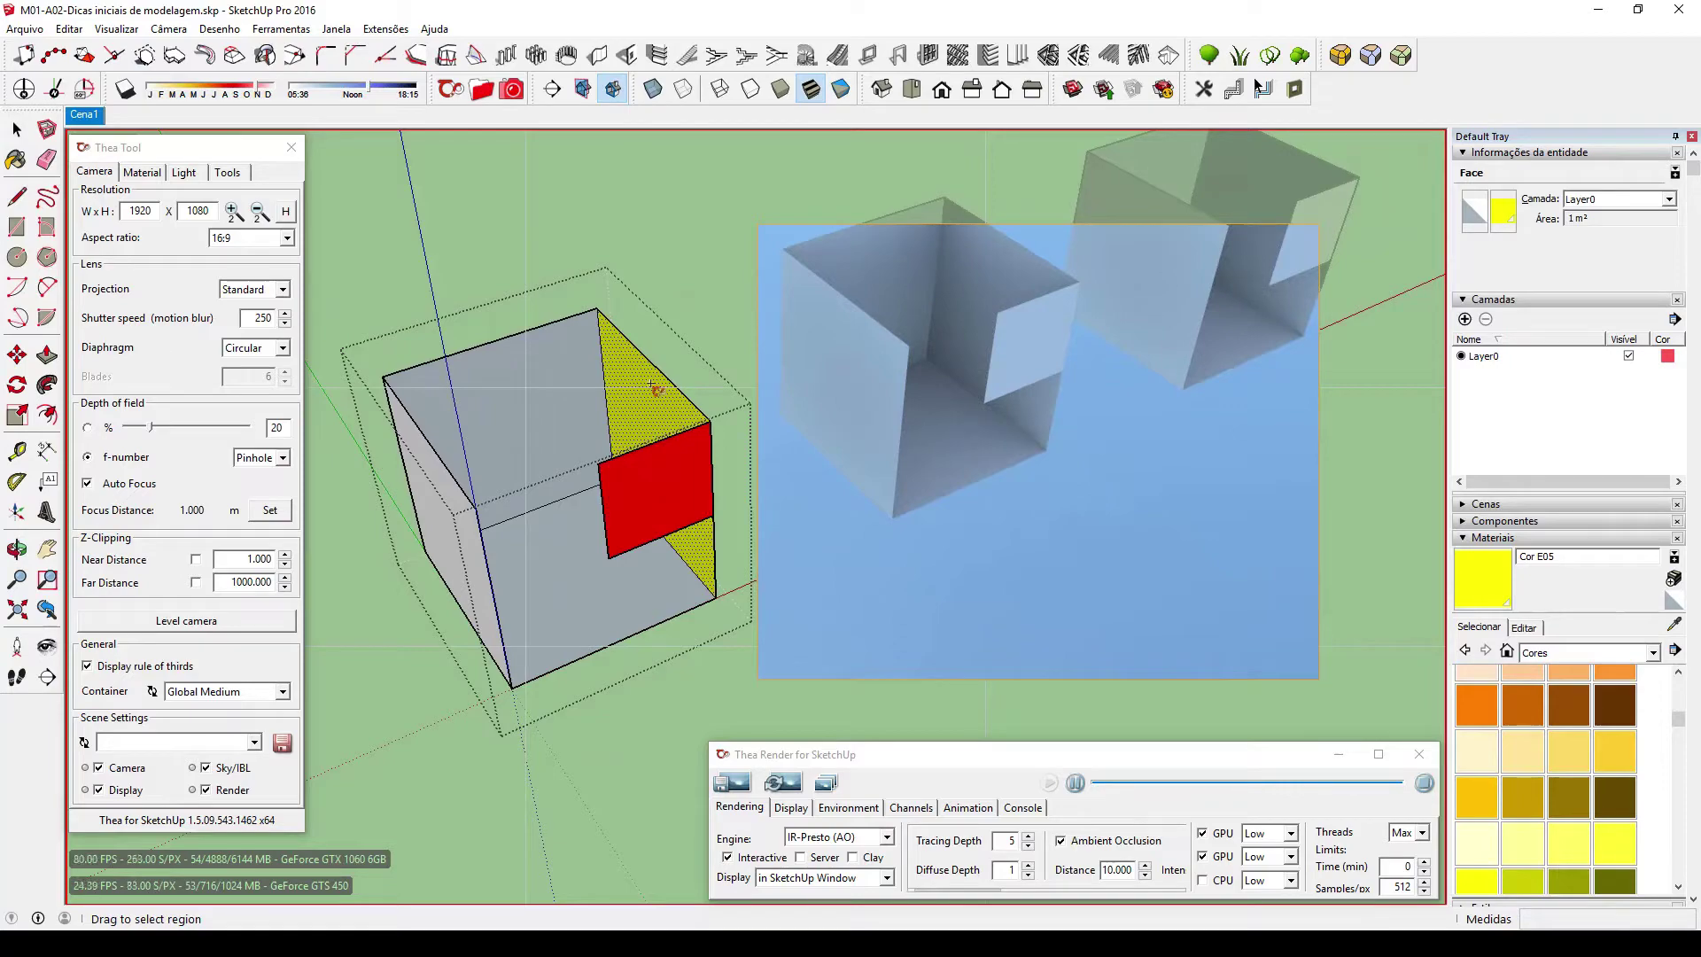
middle_drag(641, 395, 315, 531)
mouse_move(694, 463)
middle_down()
mouse_move(809, 429)
mouse_move(846, 443)
middle_up()
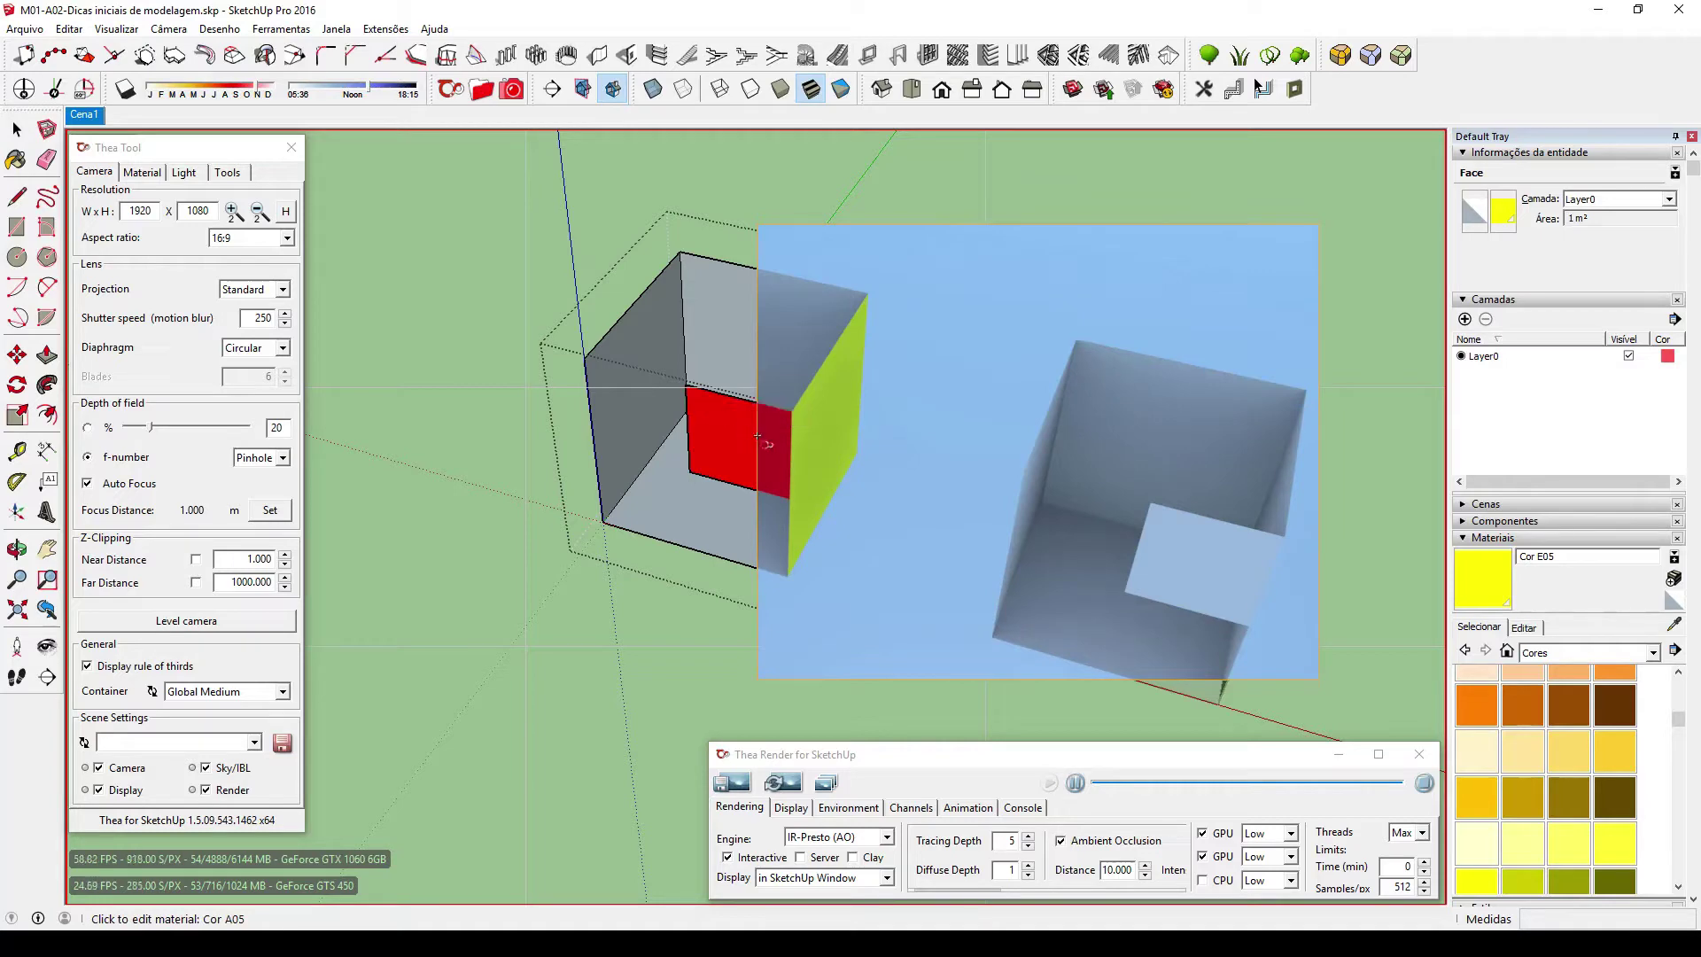
middle_drag(787, 450, 873, 456)
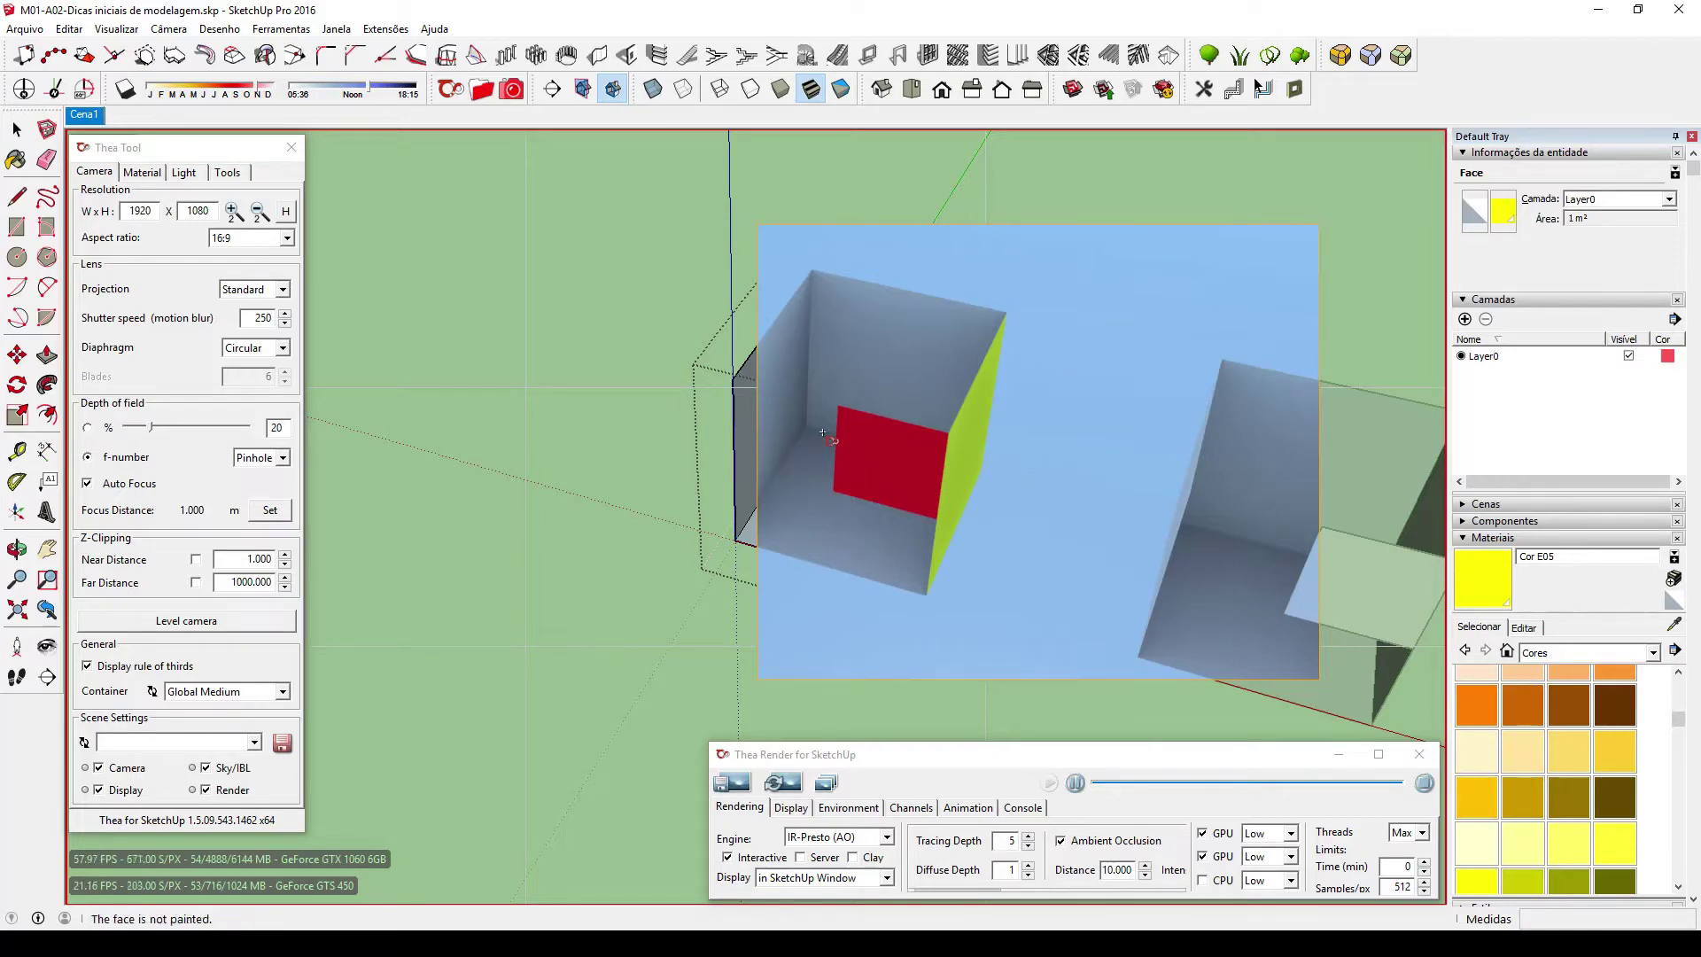
mouse_move(886, 466)
middle_down()
mouse_move(789, 580)
mouse_move(1234, 577)
mouse_move(714, 547)
mouse_move(1120, 570)
mouse_move(1309, 499)
mouse_move(1289, 530)
middle_up()
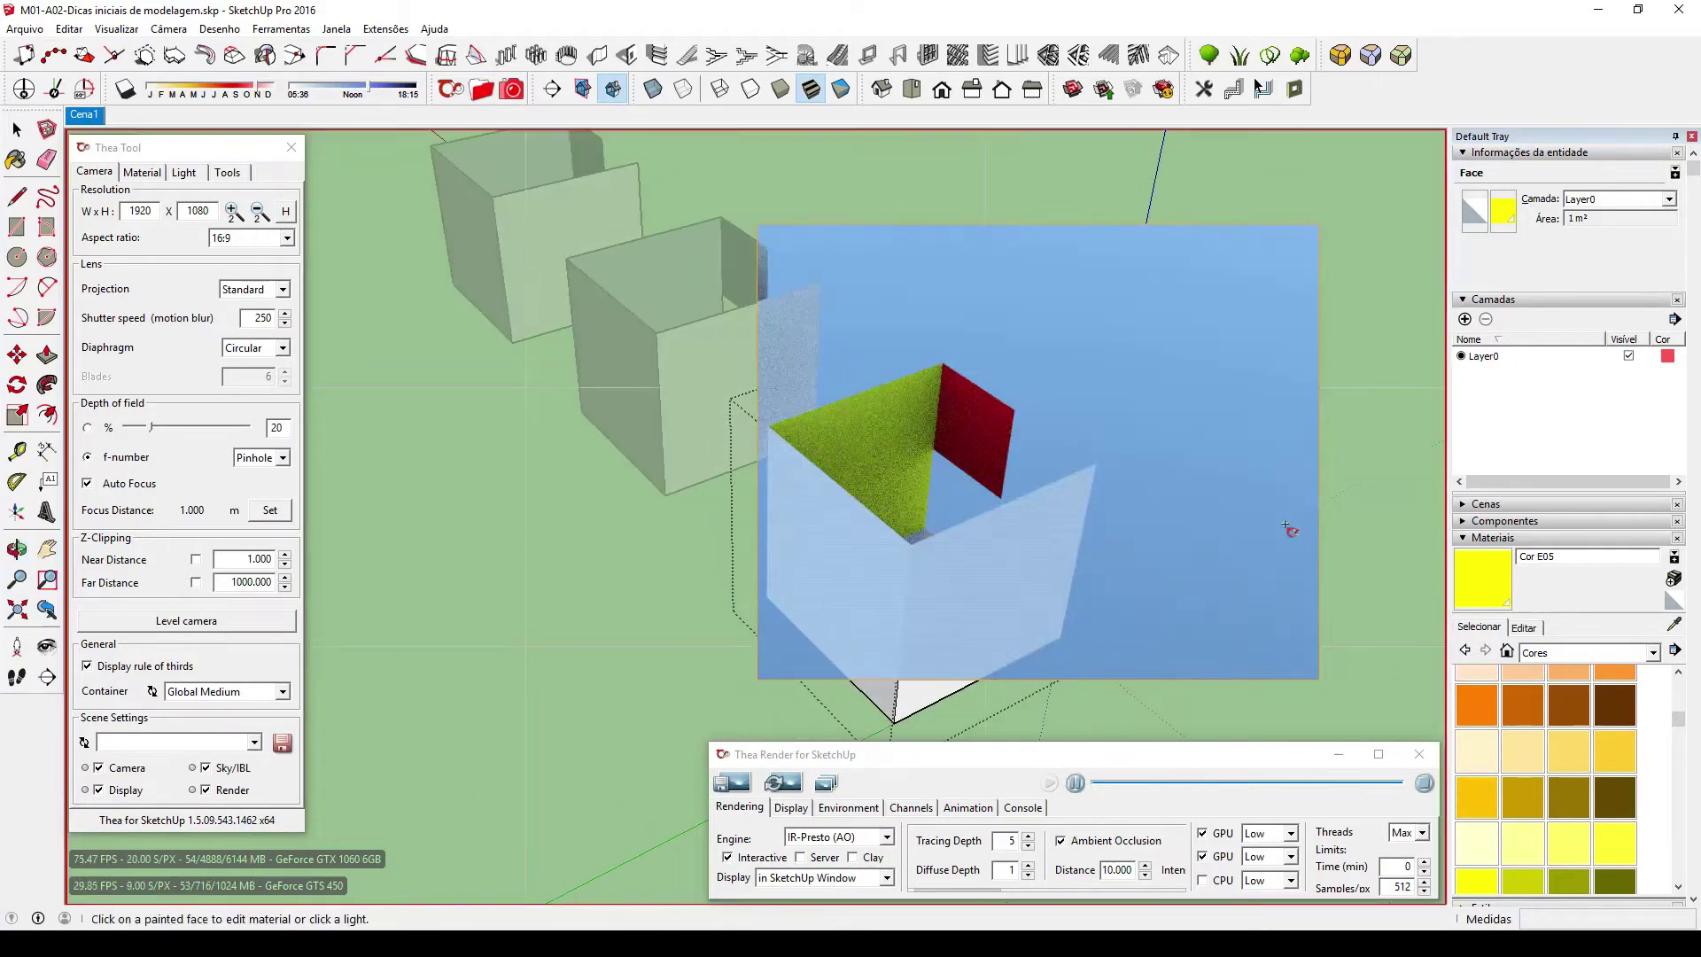
Paint the inner side of the first cube's wall opposite the yellow one with the yellow Cor E05 material.
click(1488, 589)
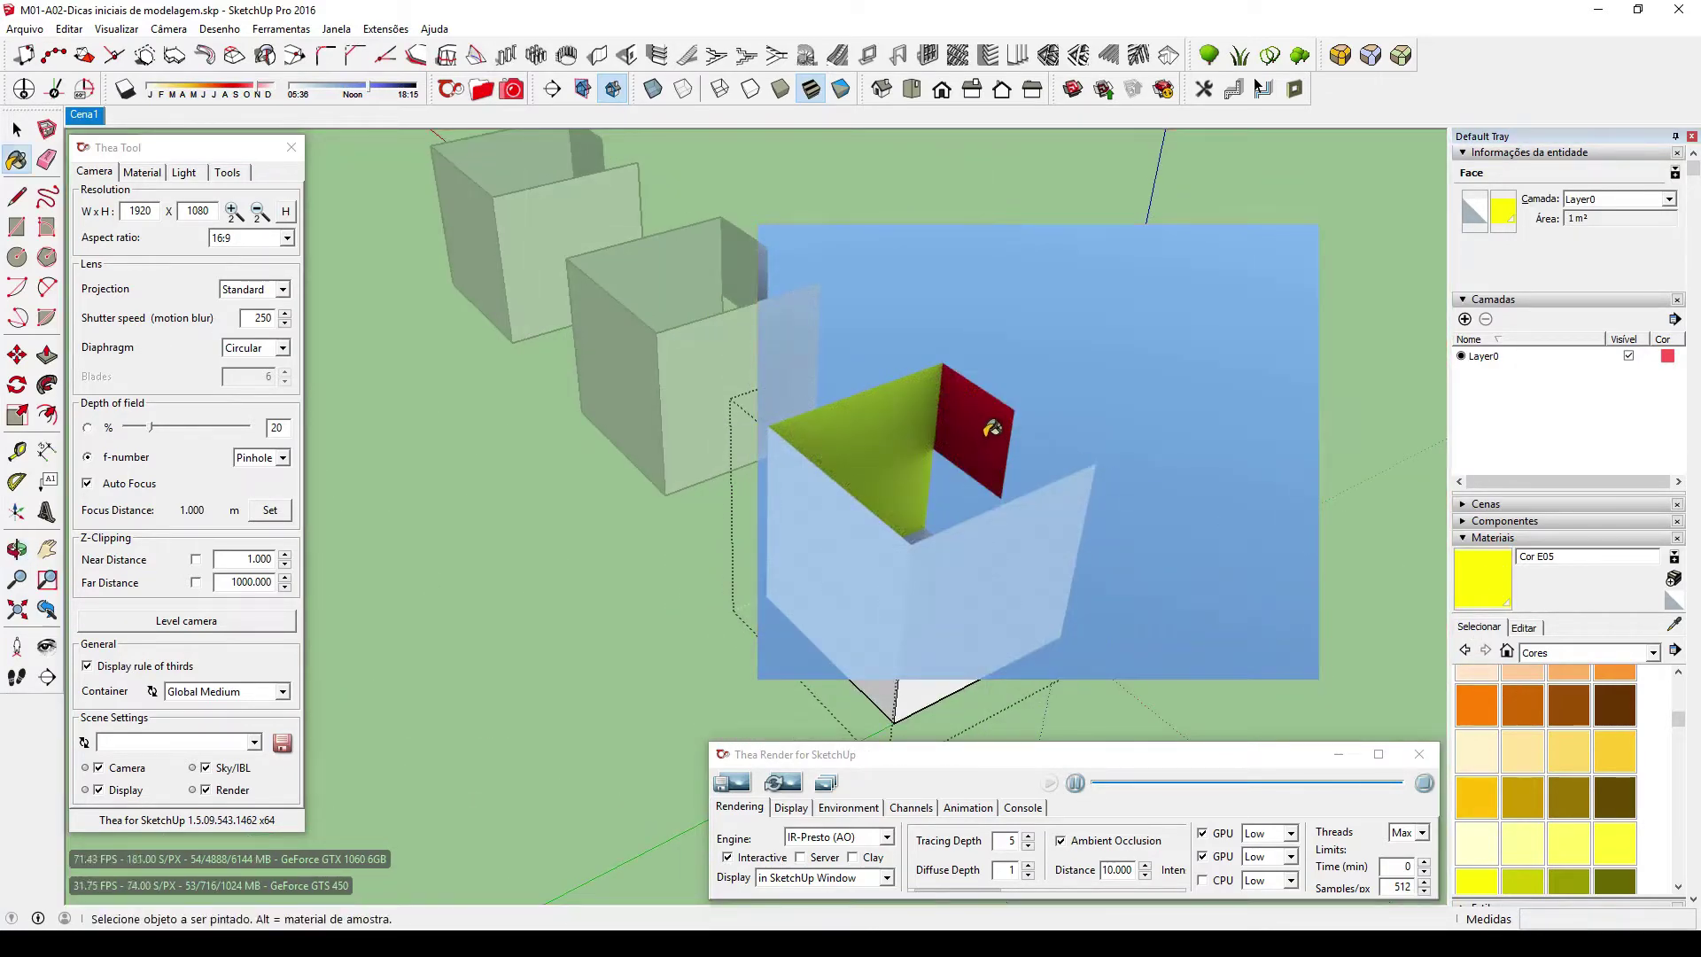
mouse_move(962, 476)
middle_down()
mouse_move(999, 471)
mouse_move(653, 512)
mouse_move(266, 505)
mouse_move(653, 389)
mouse_move(620, 431)
mouse_move(1047, 496)
mouse_move(774, 448)
mouse_move(1101, 543)
mouse_move(1366, 550)
middle_up()
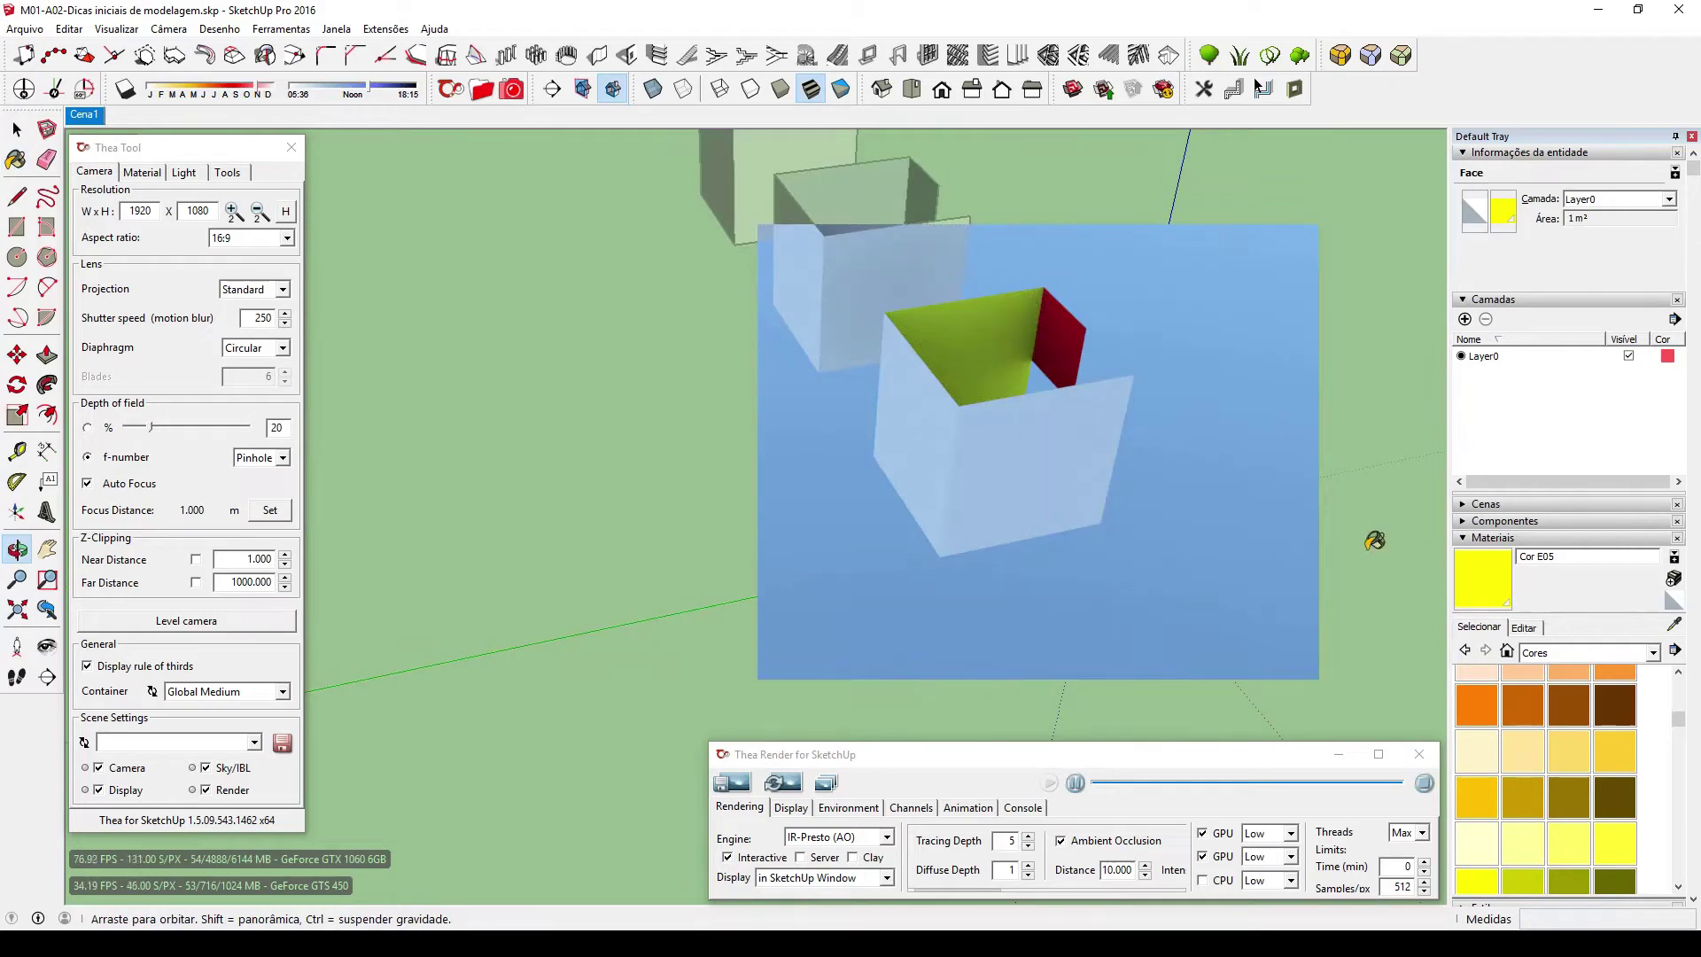
key(b)
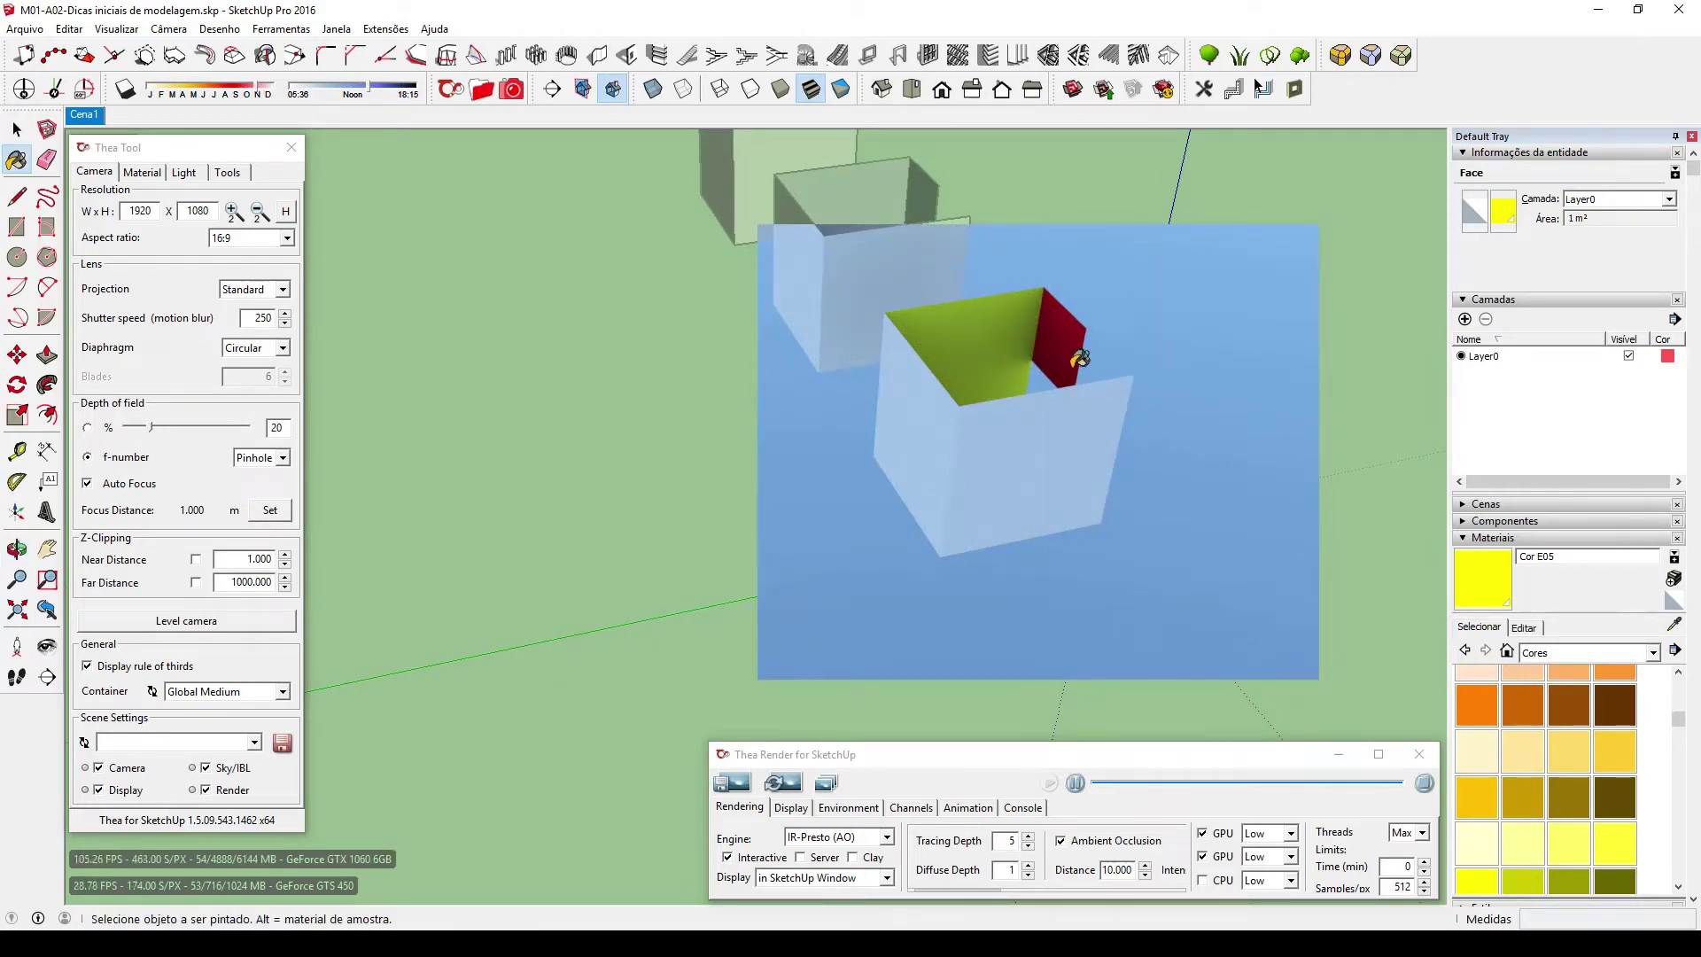
middle_drag(1082, 373, 685, 433)
mouse_move(976, 505)
middle_down()
mouse_move(917, 496)
mouse_move(960, 469)
mouse_move(637, 523)
mouse_move(1075, 482)
mouse_move(1027, 507)
middle_up()
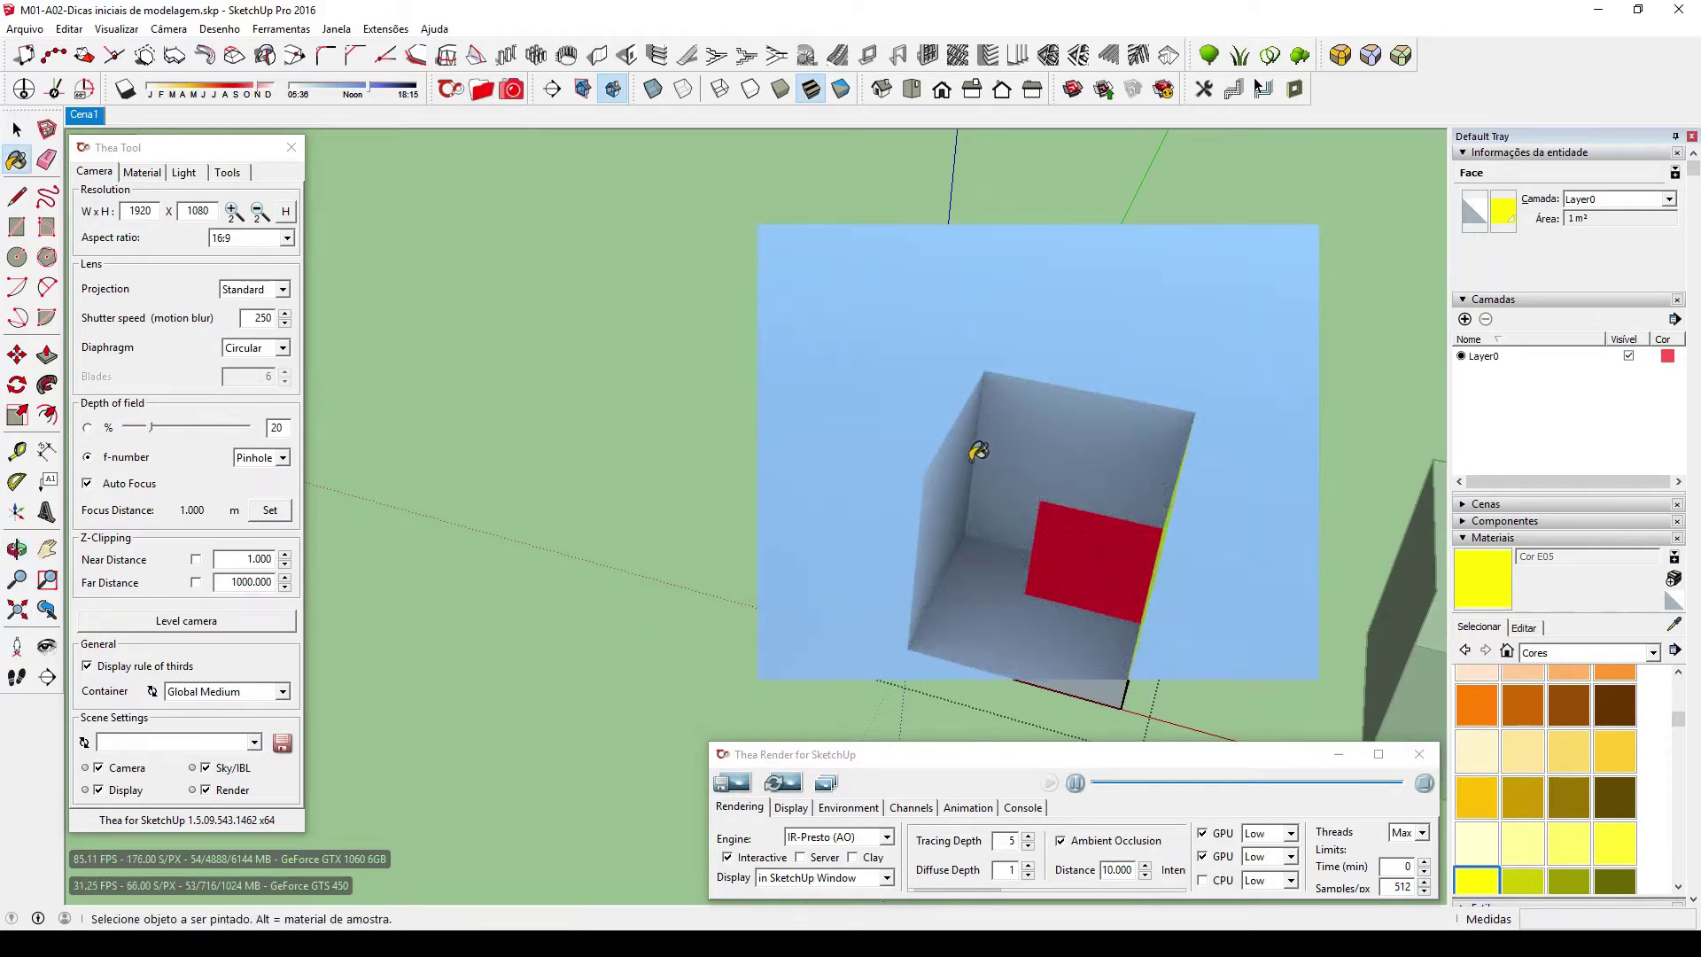
click(951, 576)
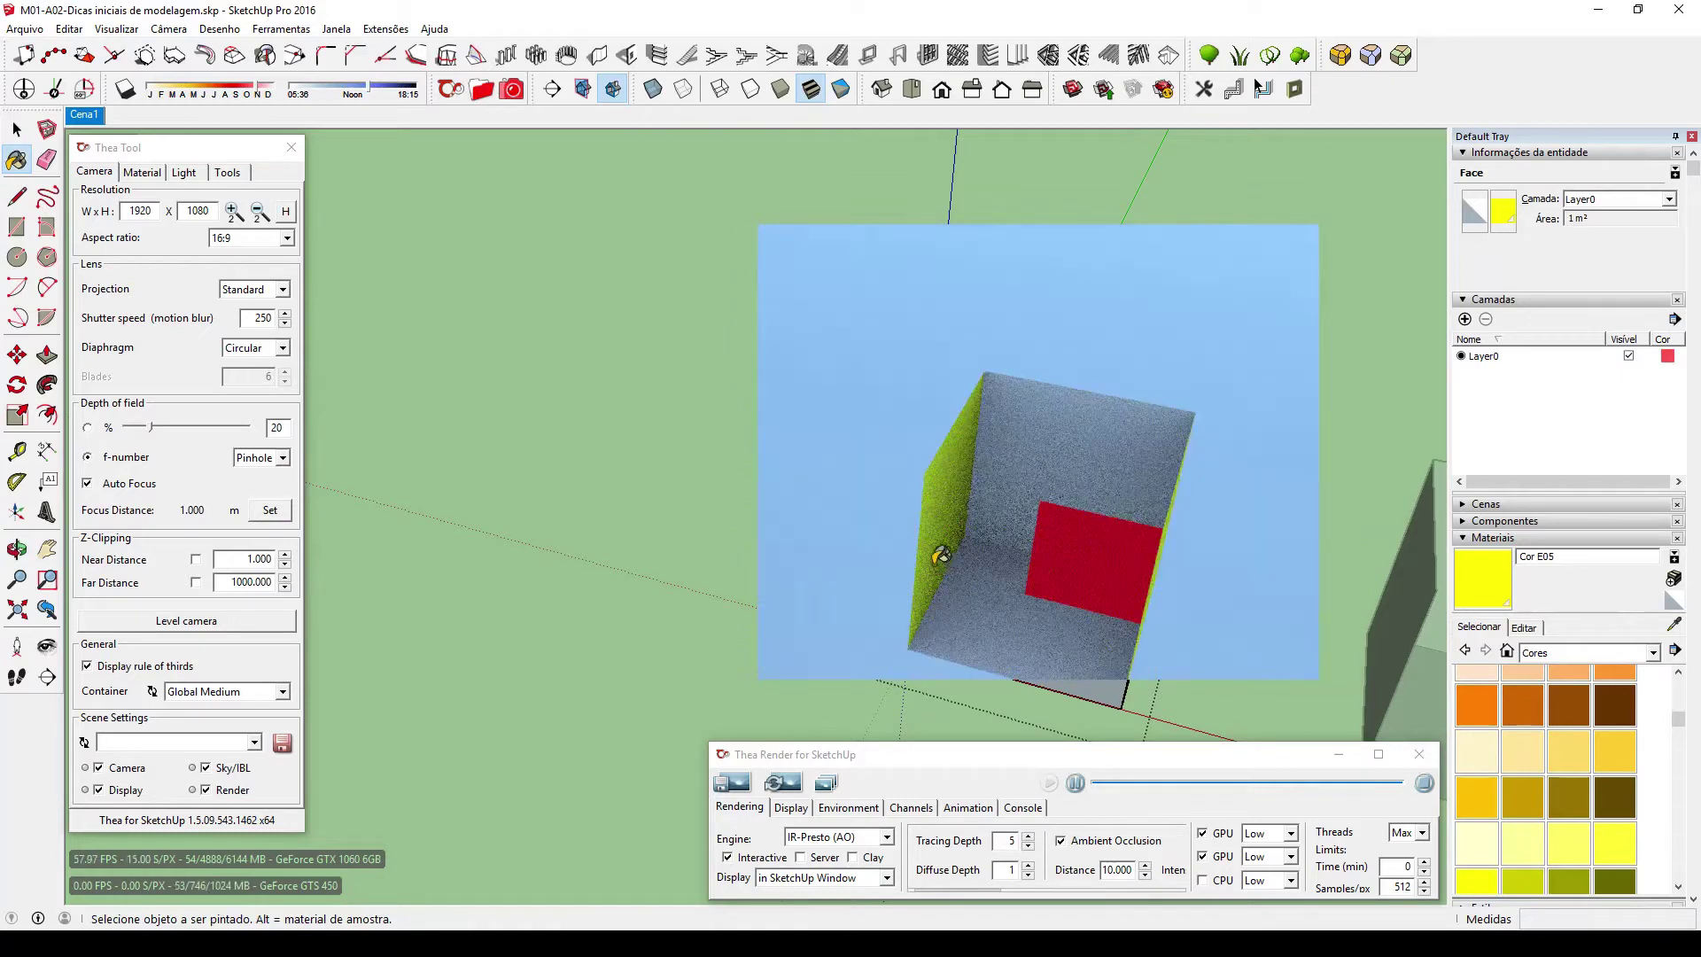
Check the first cube's yellow walls from several angles and remove the render region so Thea renders the whole view.
mouse_move(994, 474)
middle_down()
mouse_move(1218, 538)
mouse_move(1253, 449)
middle_up()
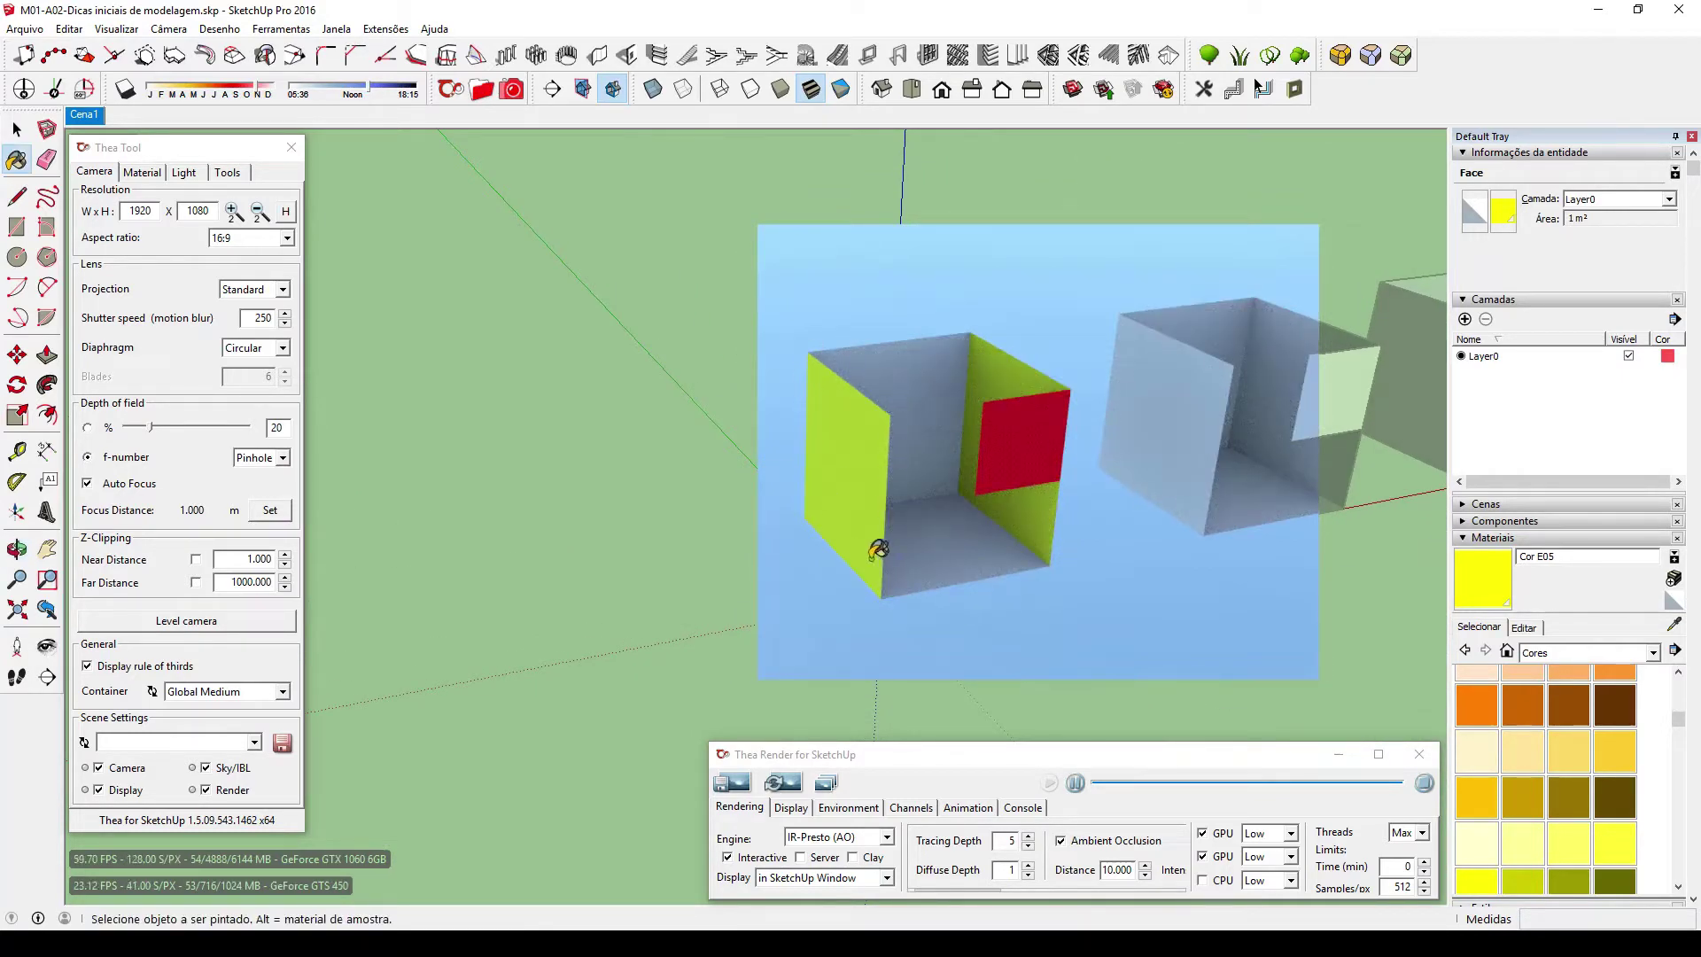
mouse_move(865, 474)
middle_down()
mouse_move(533, 512)
mouse_move(543, 501)
middle_up()
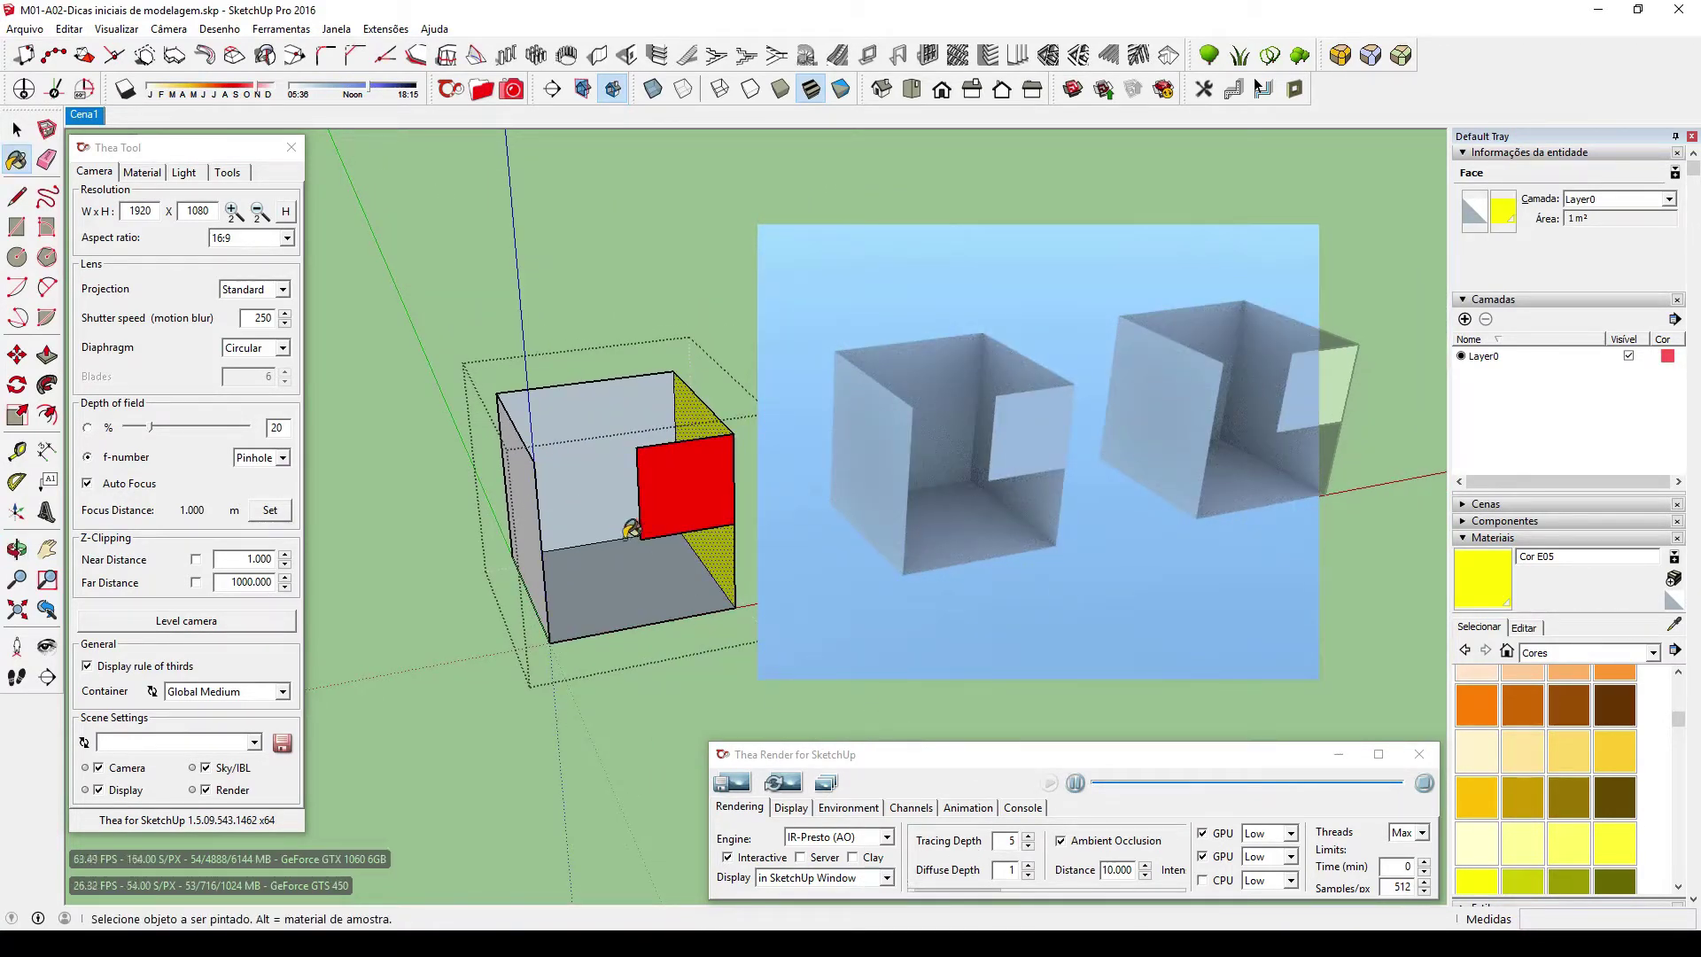
click(448, 91)
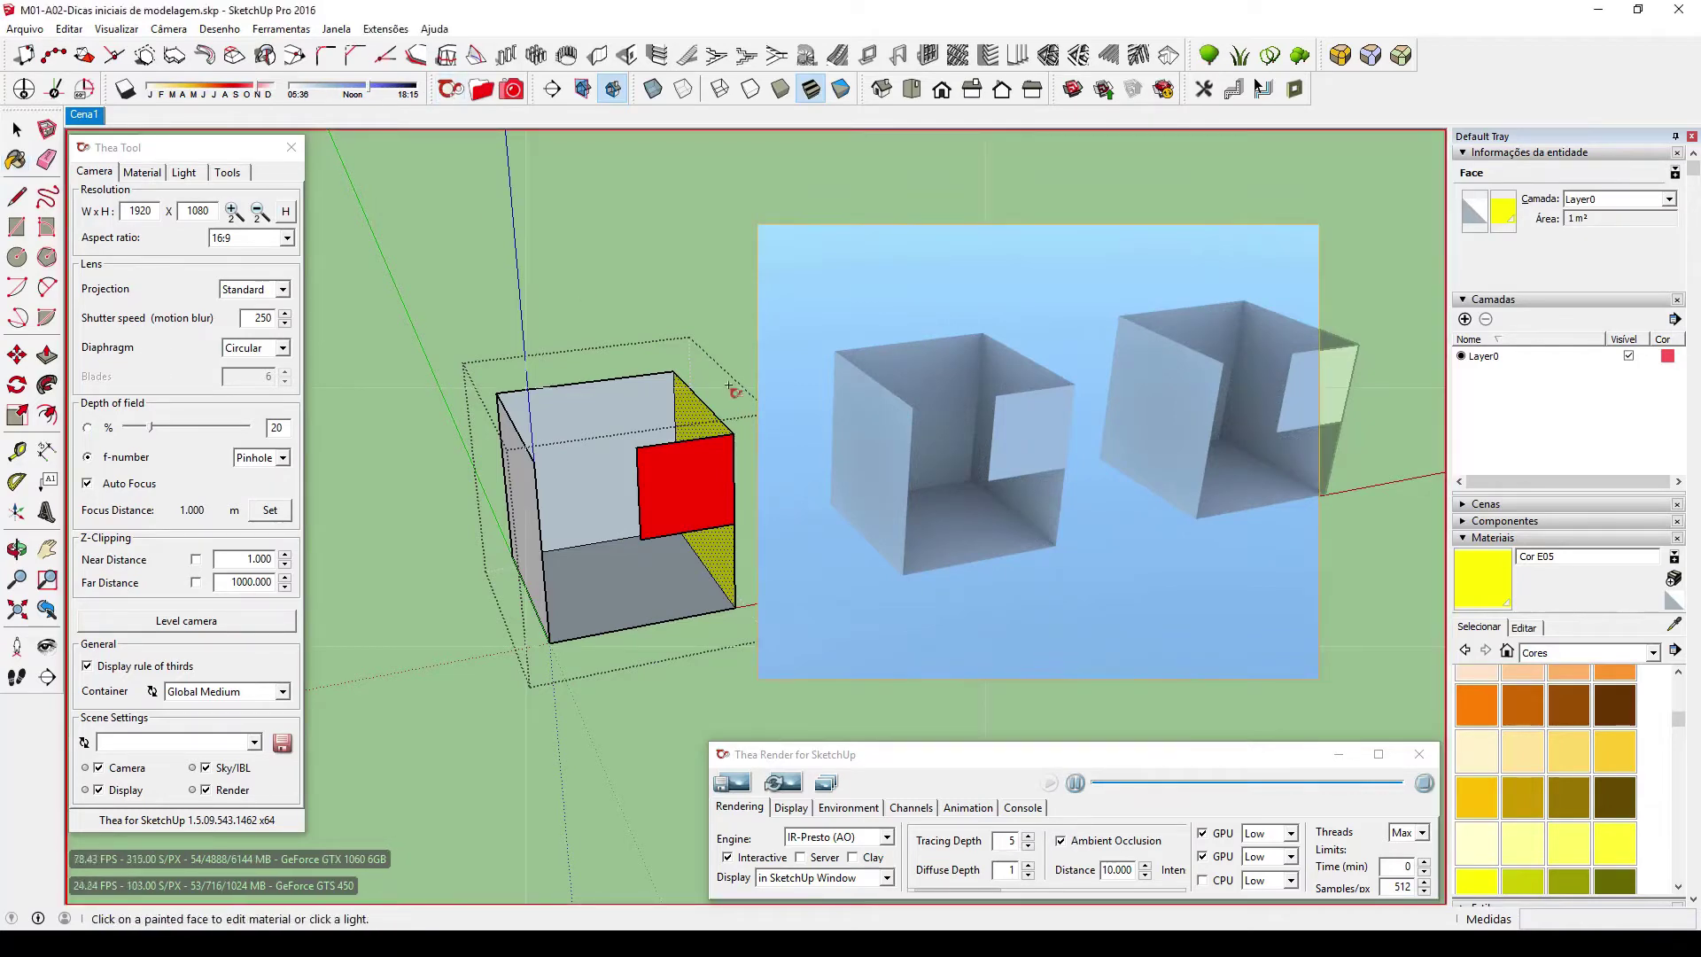
click(729, 341)
middle_drag(678, 507, 750, 547)
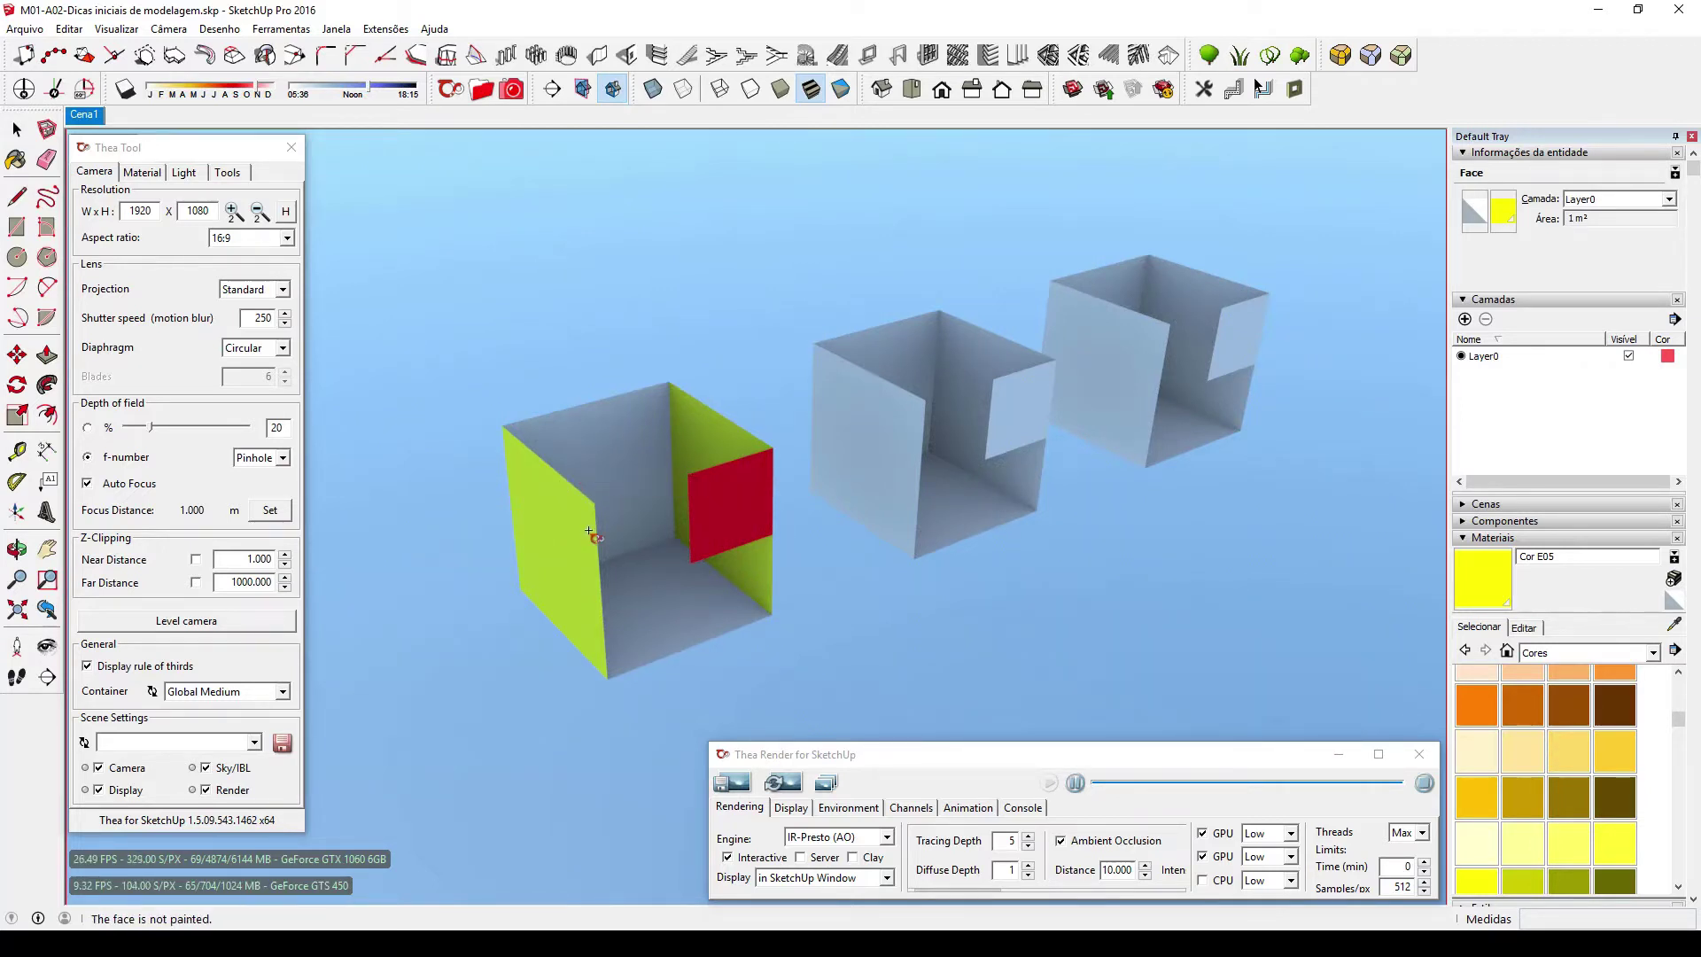
Check the Thea plug-in preferences for the option Use back face material when front is absent.
click(557, 567)
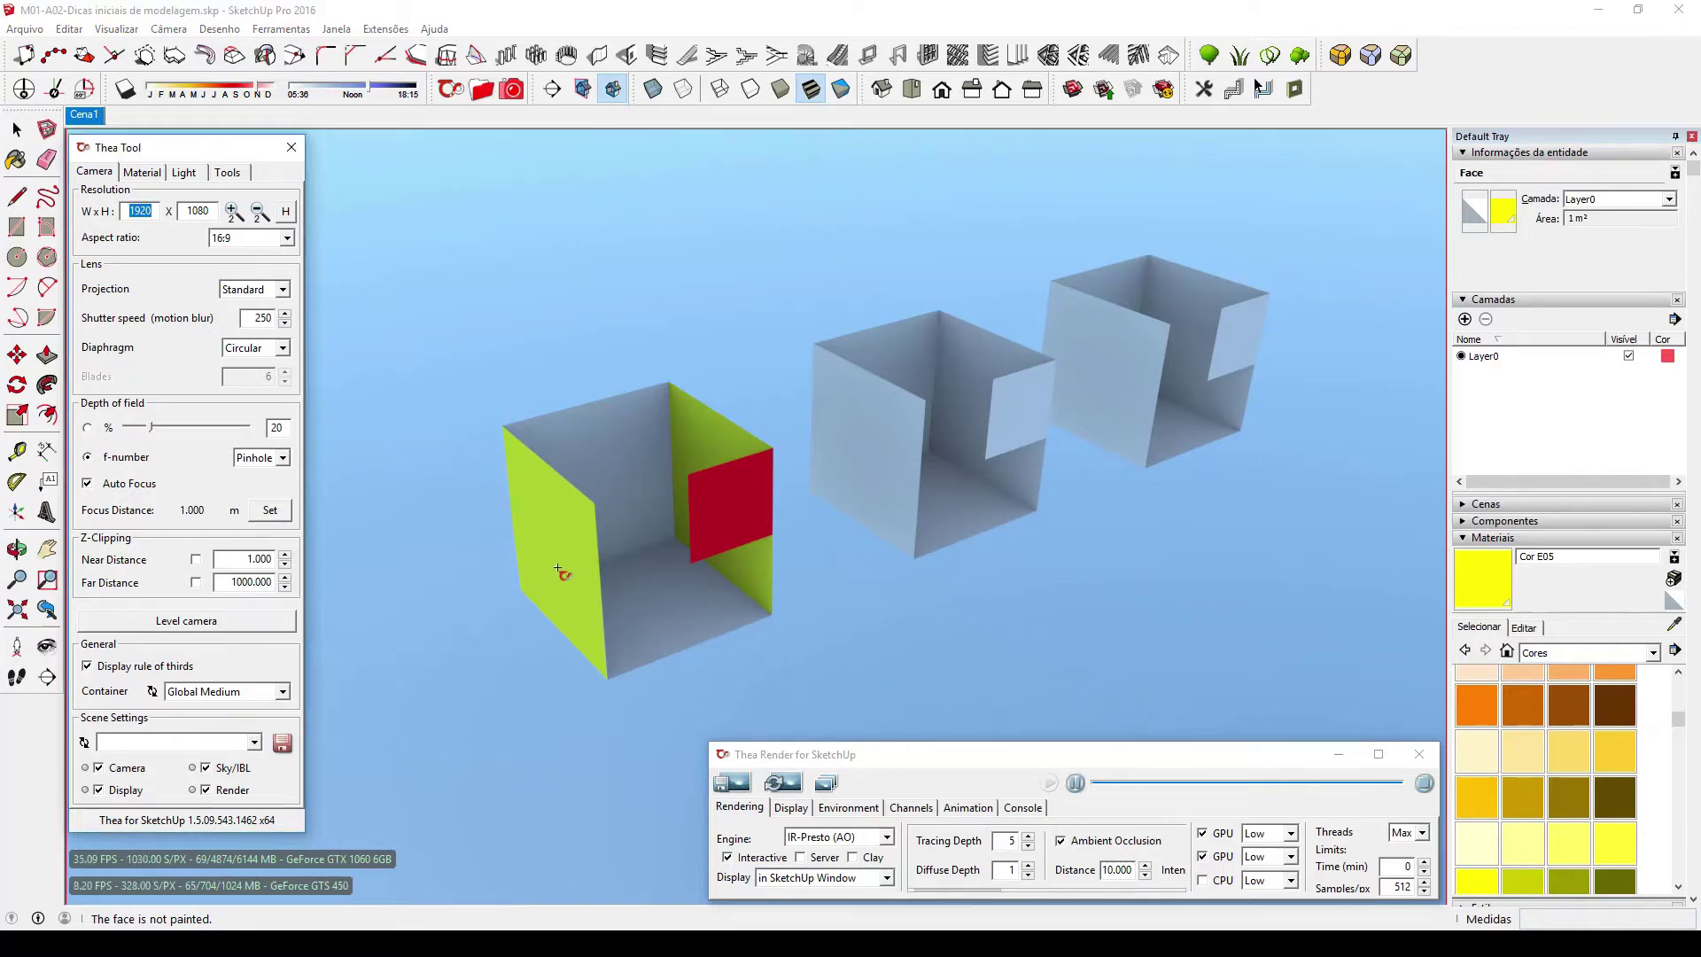
click(229, 172)
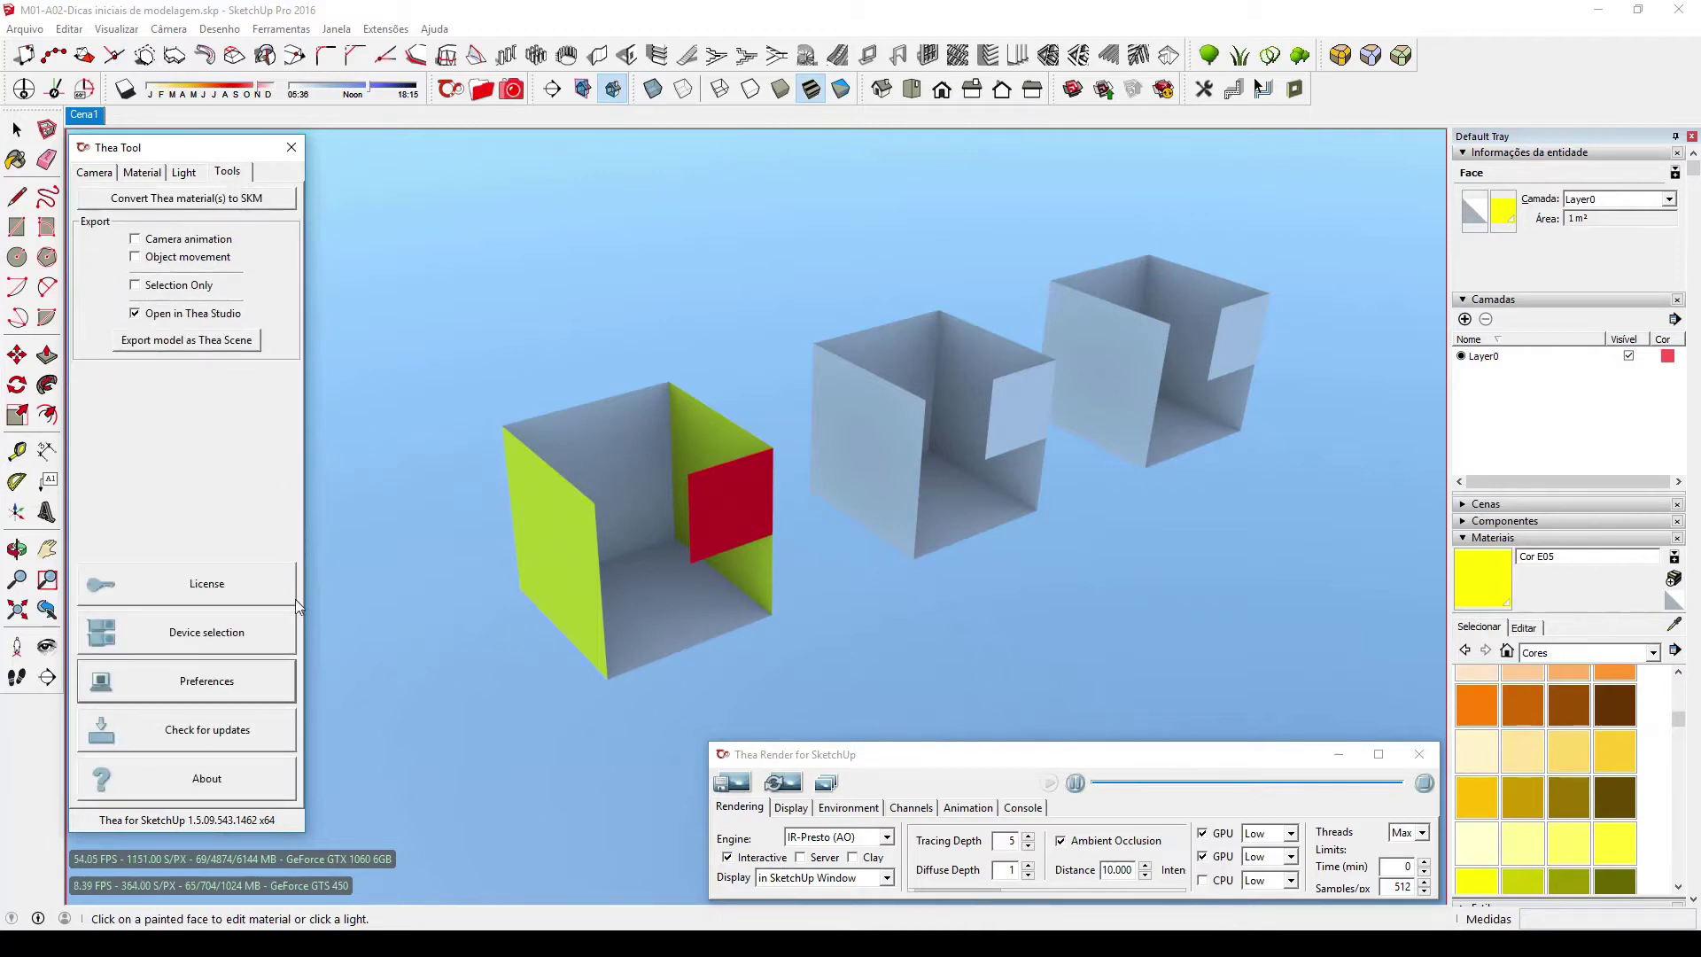
click(241, 689)
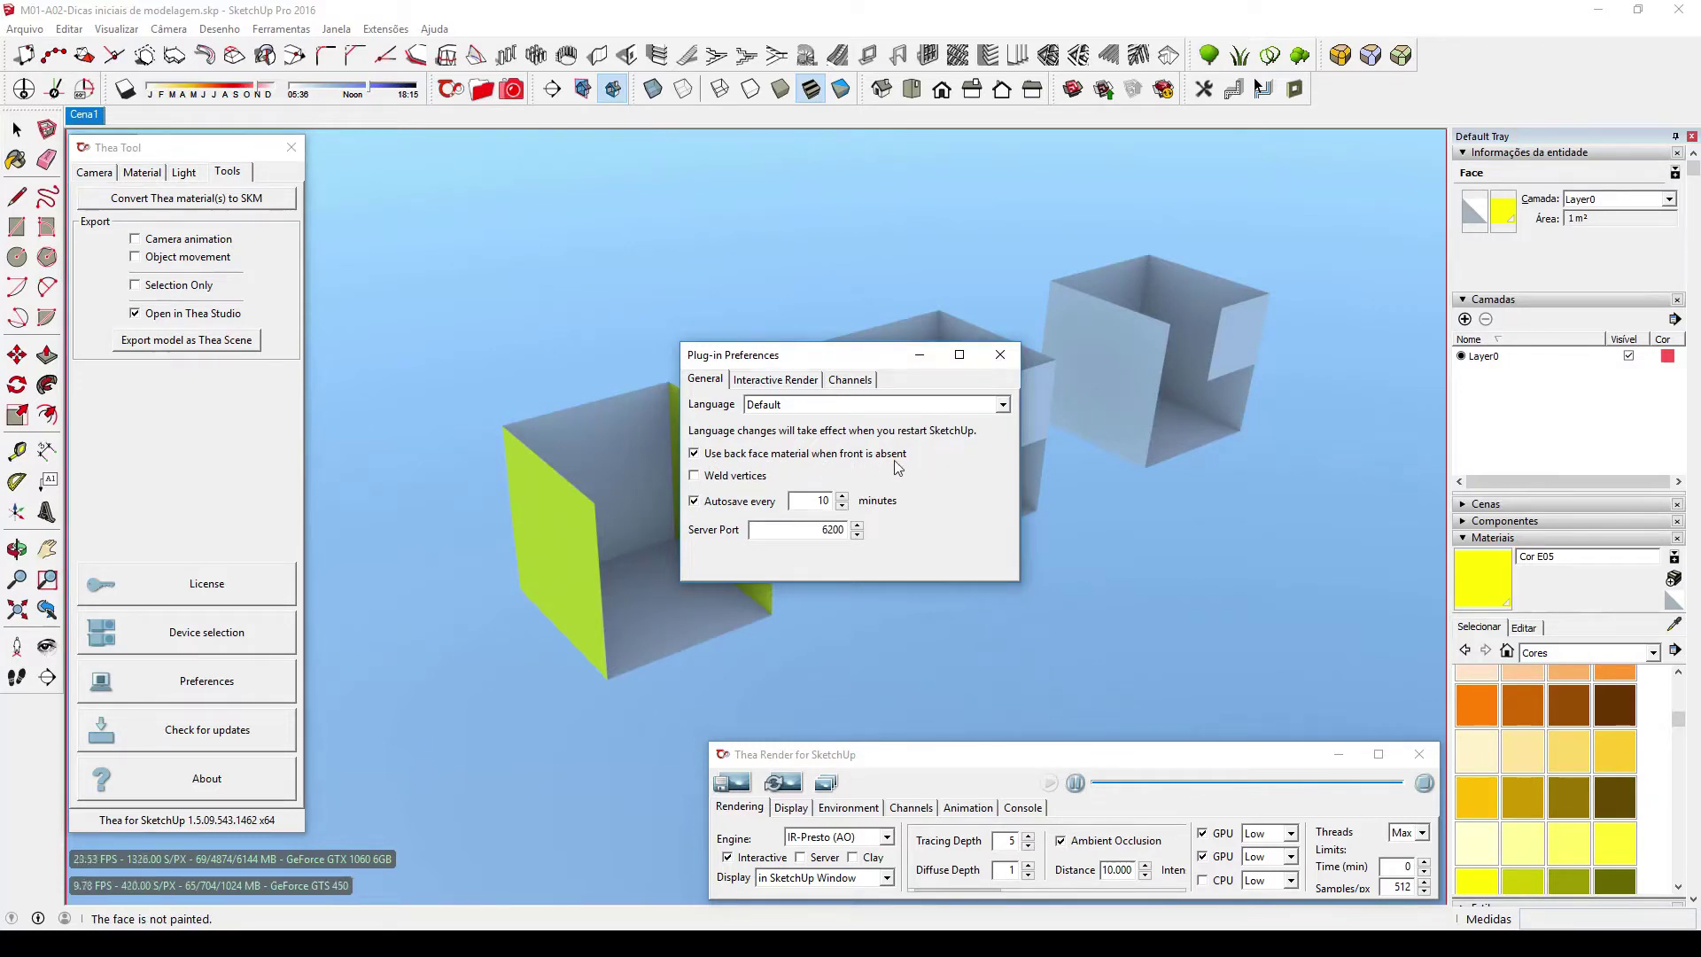
click(1001, 359)
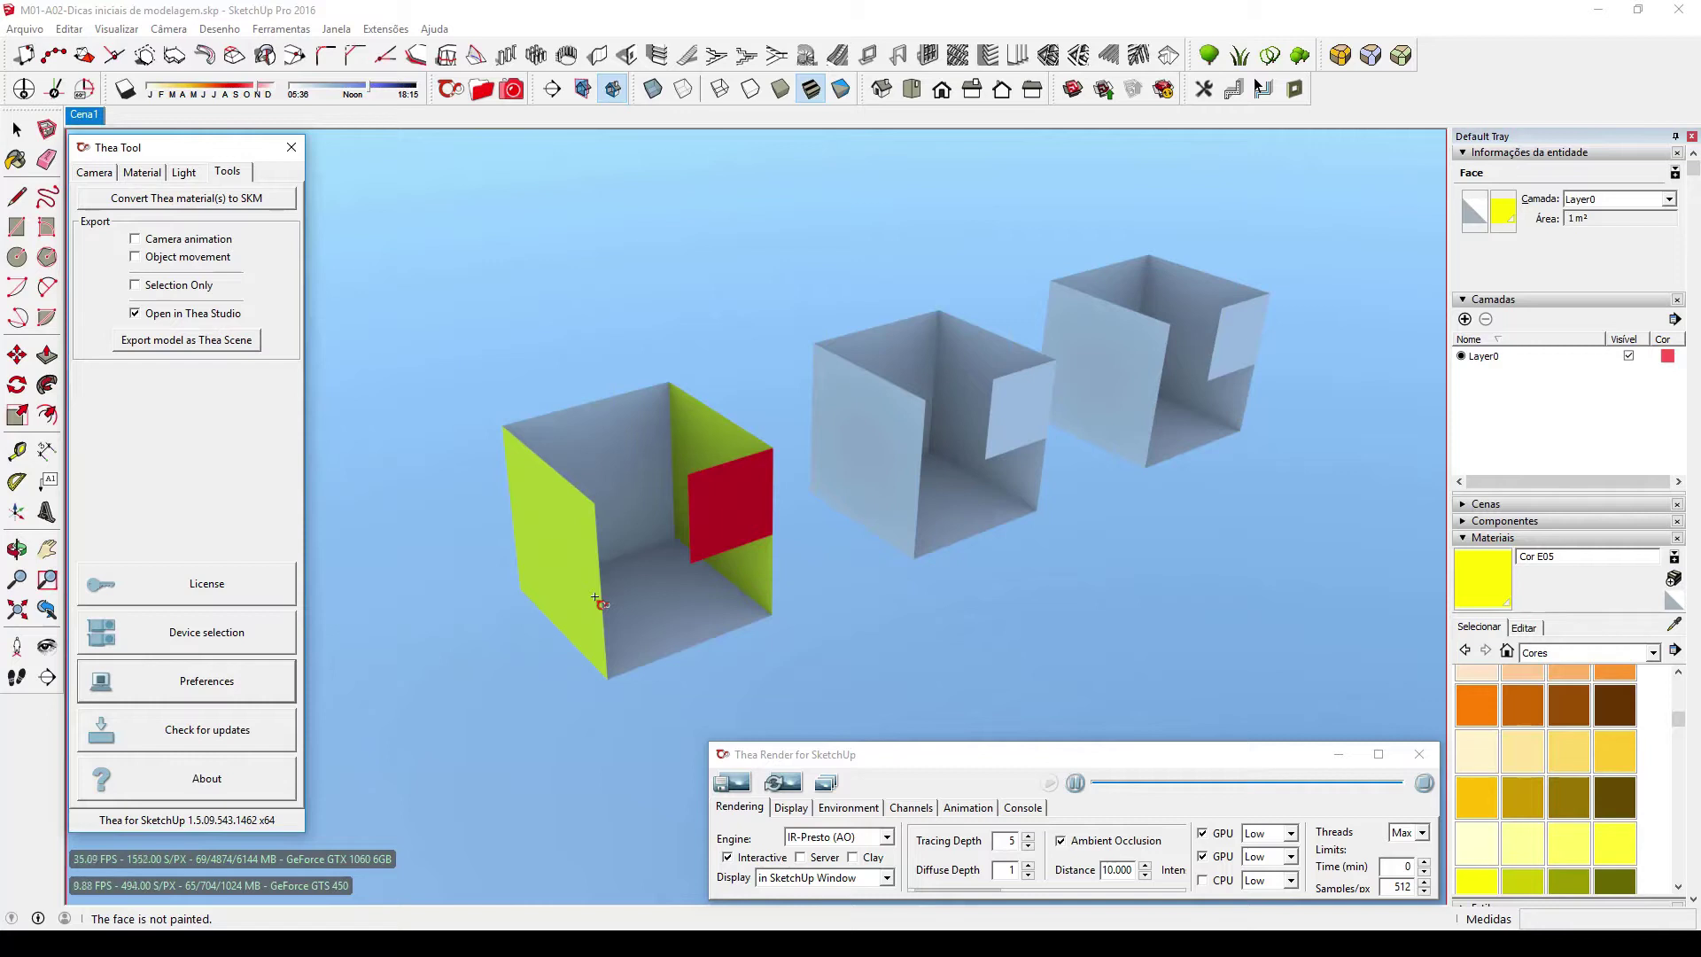
Paint the outer side of the first cube's wall opposite the red panel with the brown Cor C07 material.
click(1671, 600)
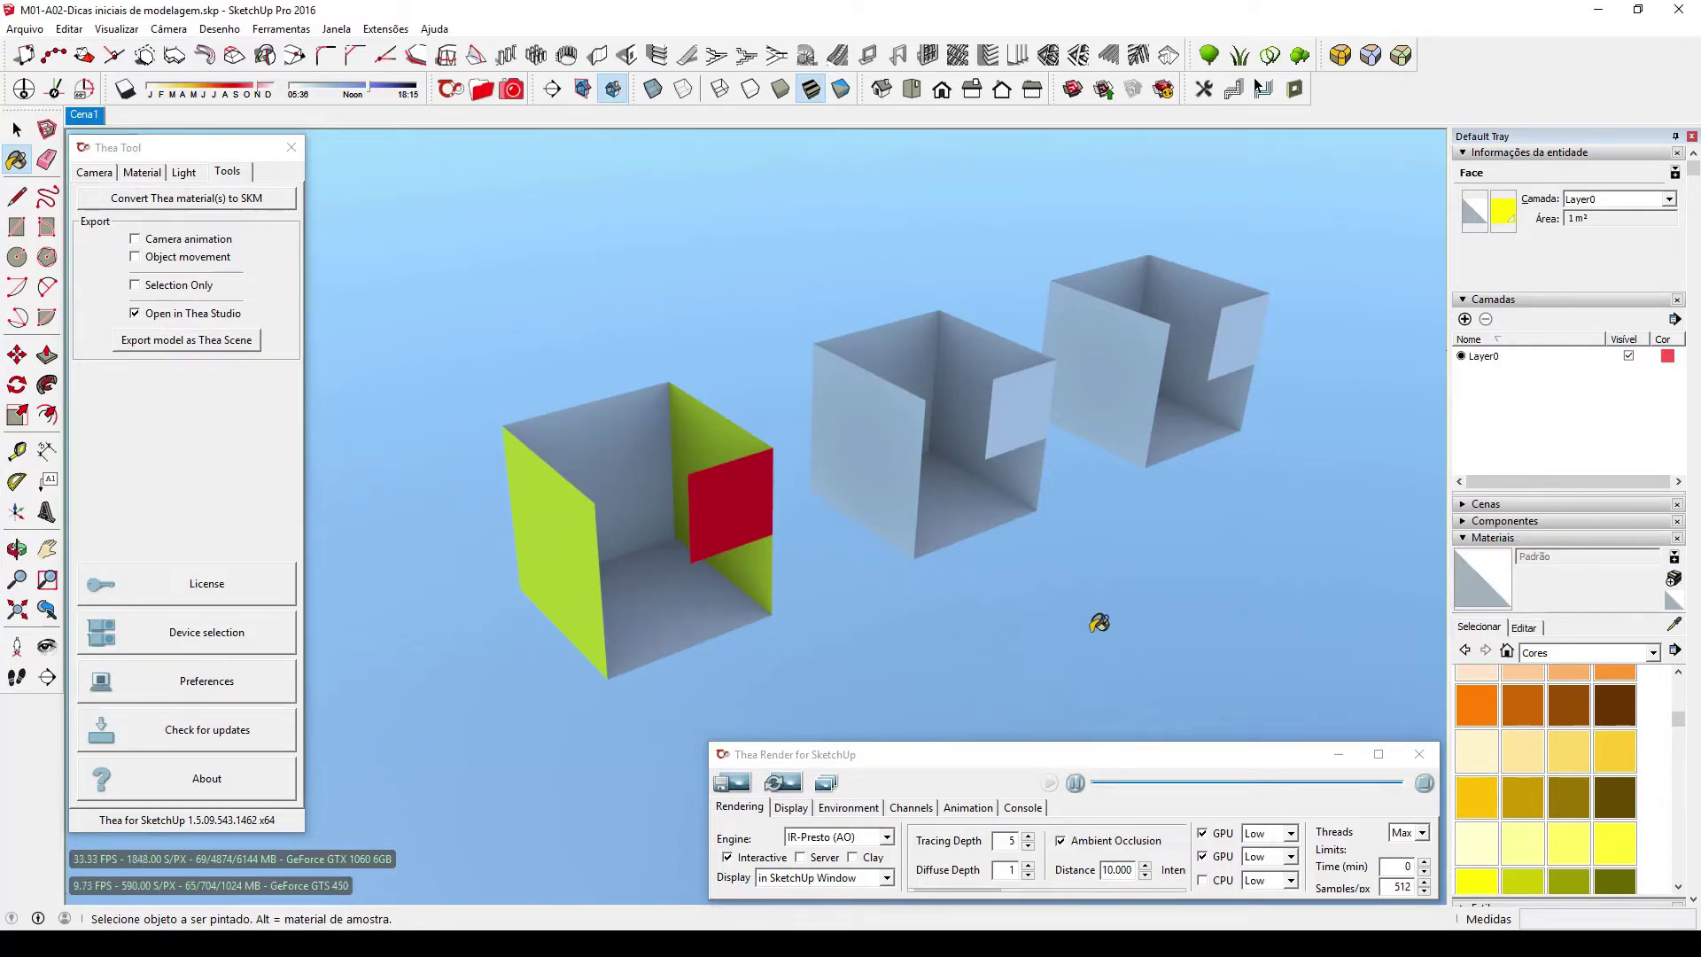
click(1568, 704)
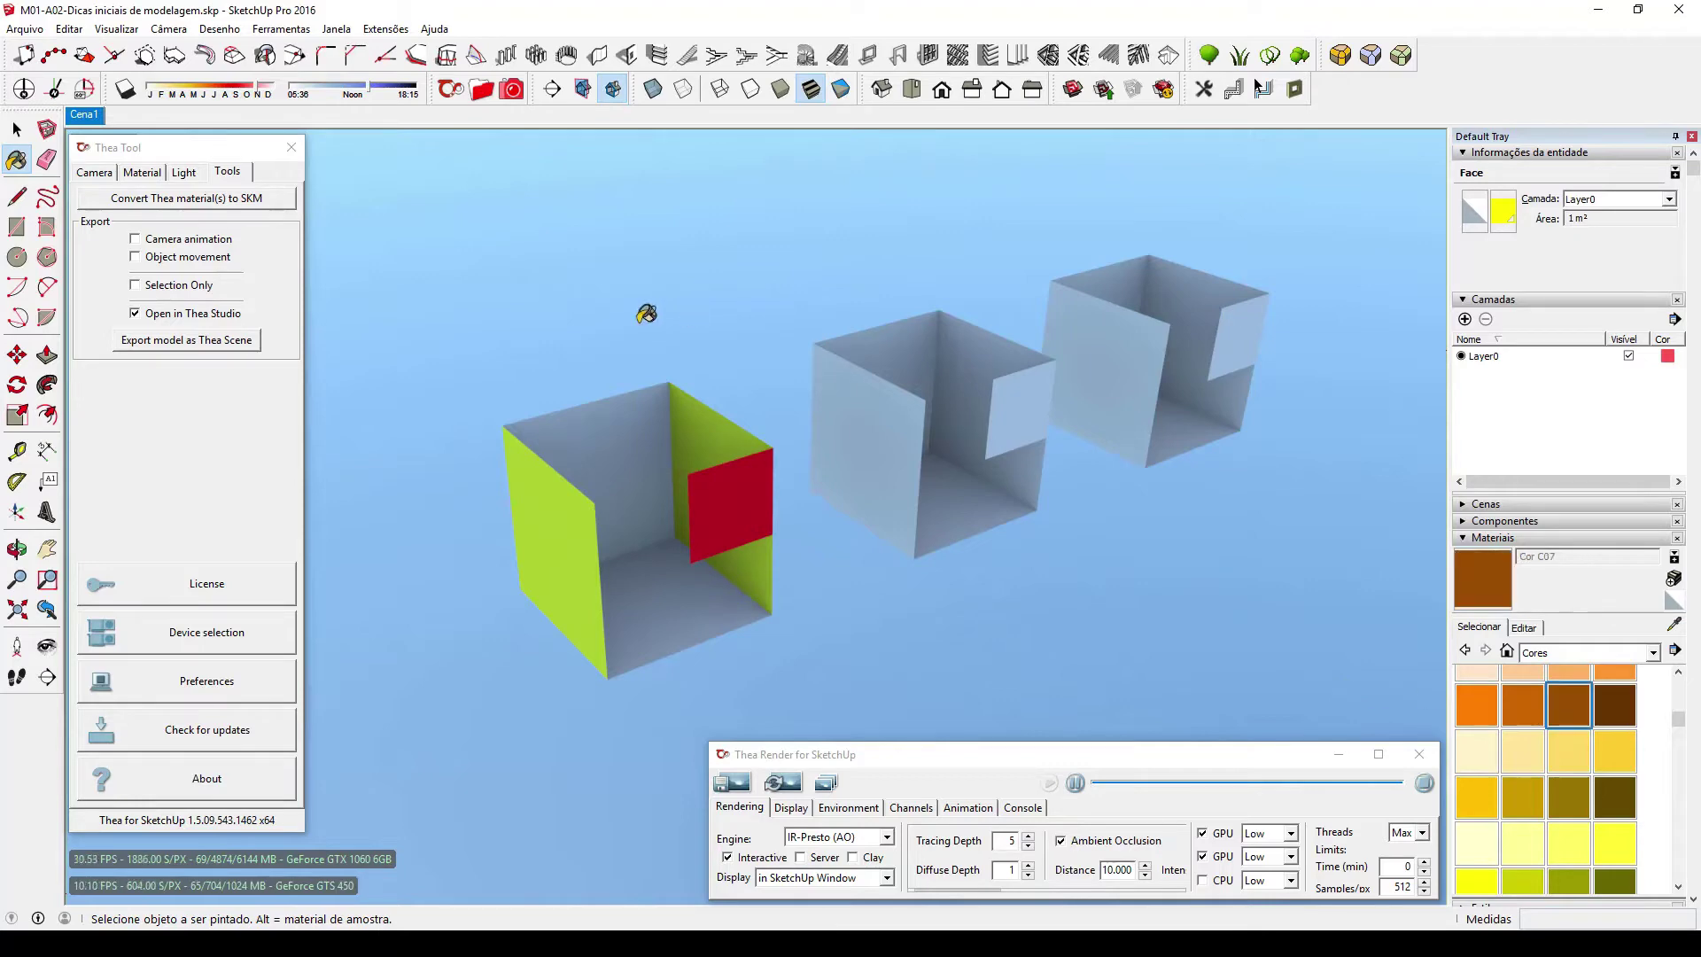
click(553, 532)
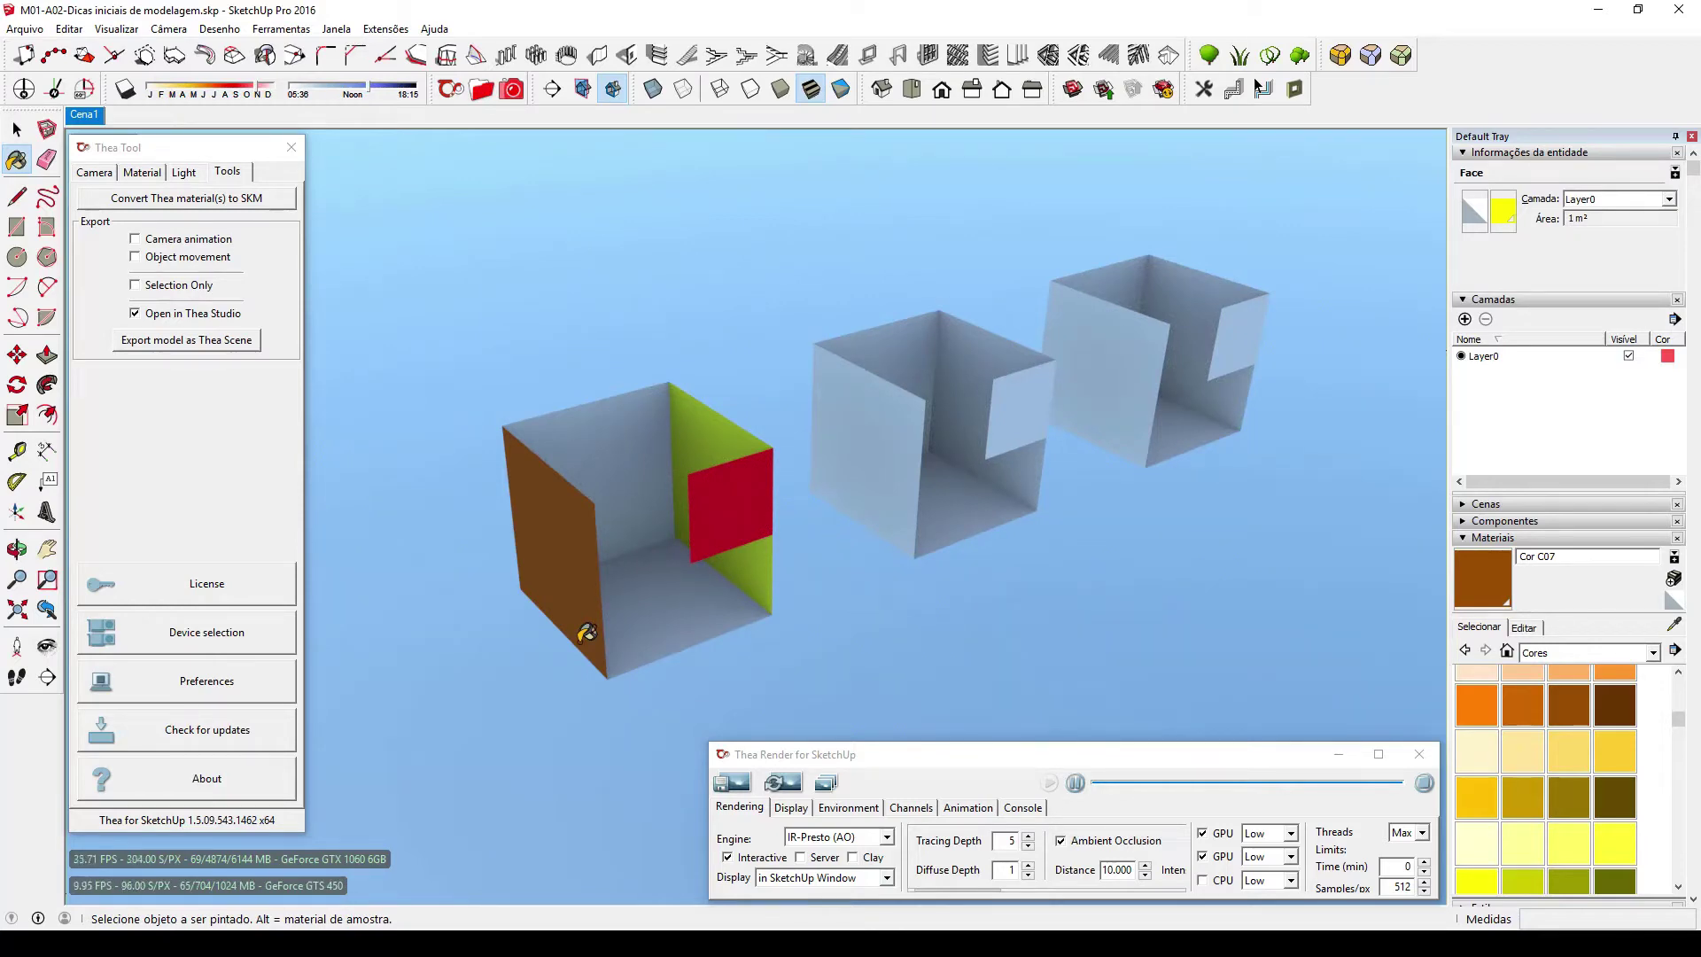
shift+middle_drag(987, 556, 937, 574)
Stop the interactive Thea render and leave the first cube's editing context.
click(1424, 783)
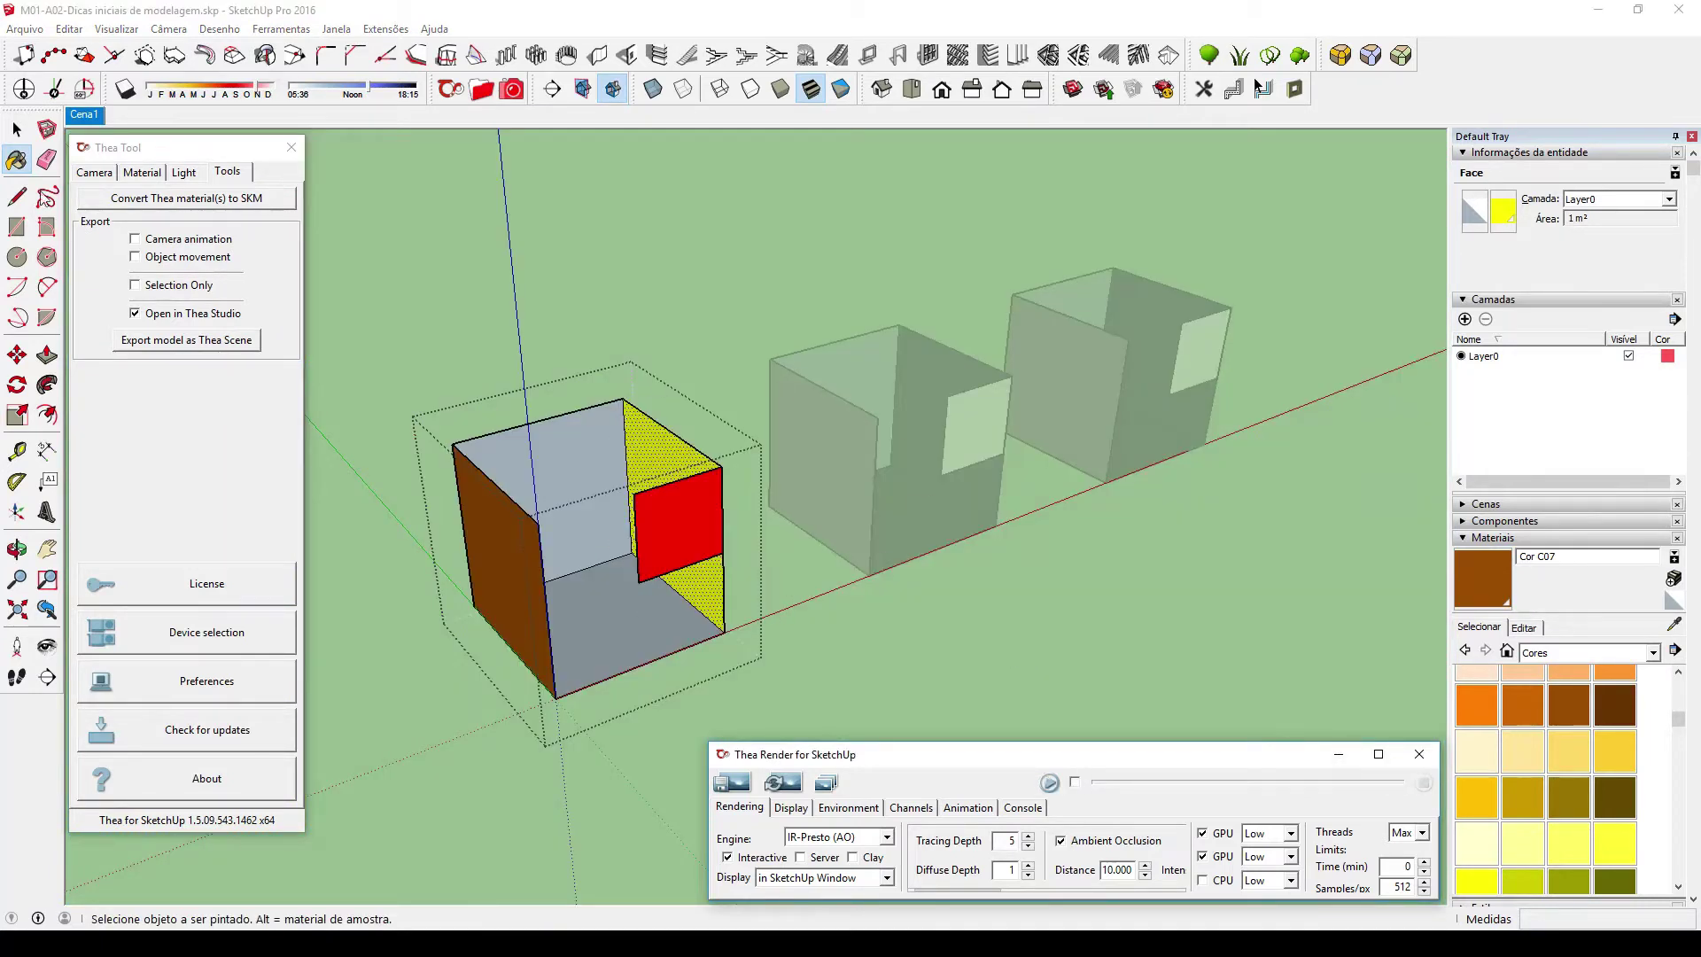
click(17, 129)
click(438, 342)
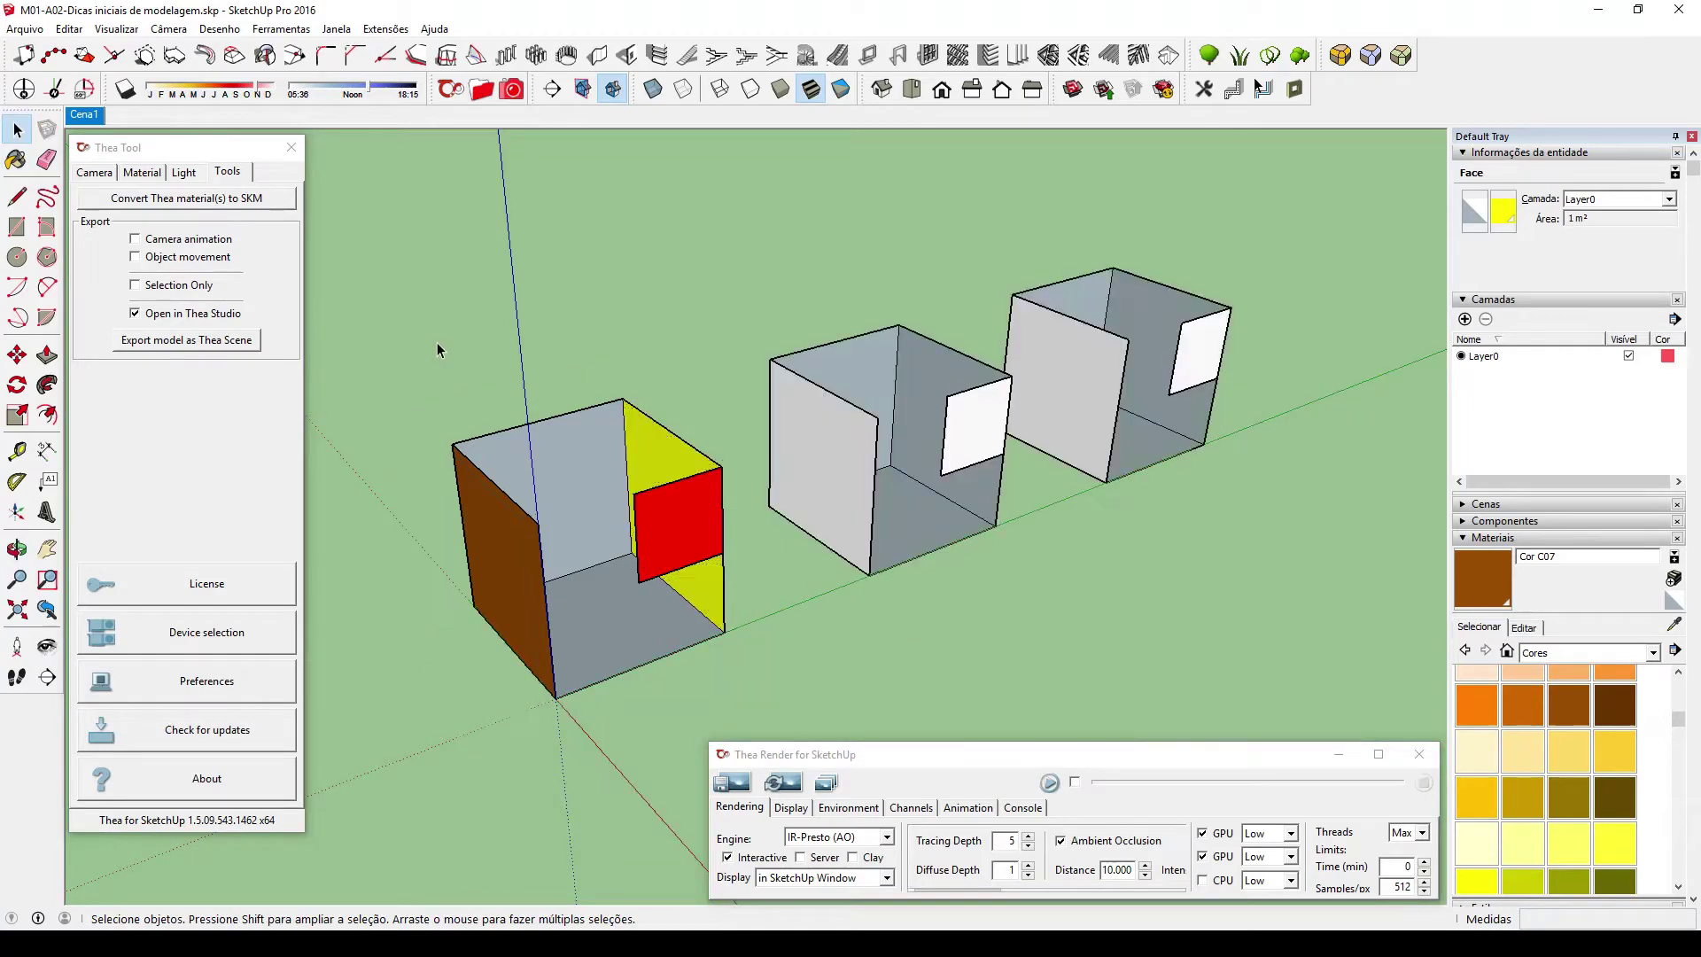
Open the recent file Rack1.skp without saving the changes to the cube model.
click(24, 29)
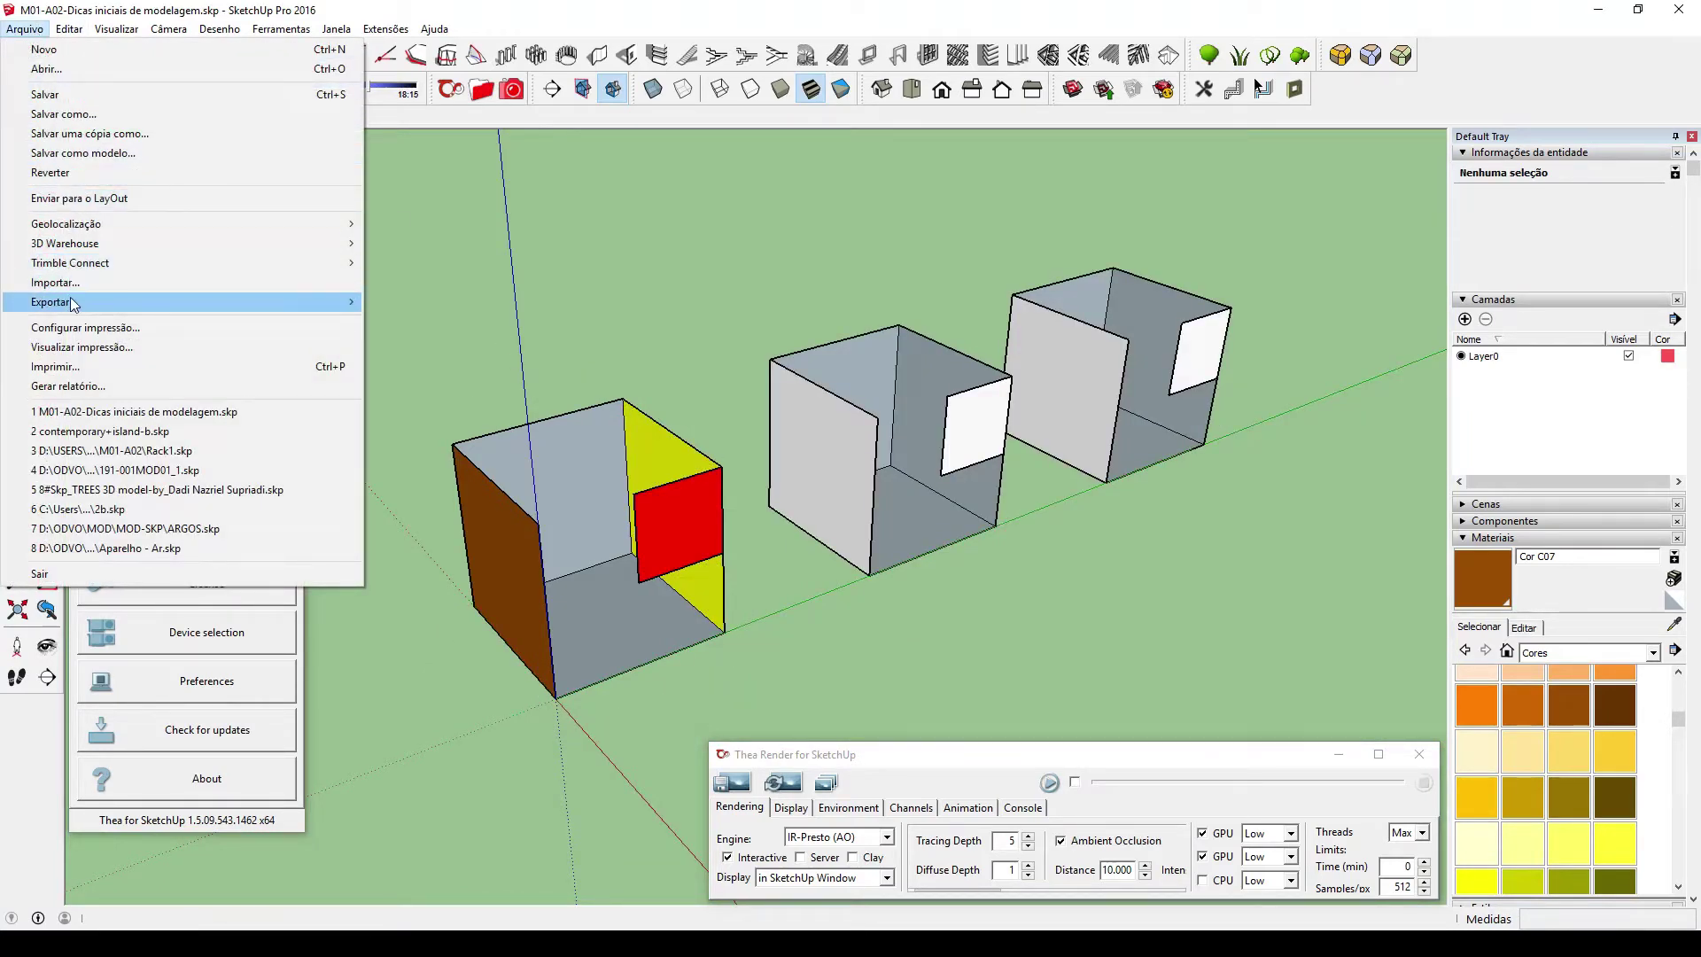
click(115, 411)
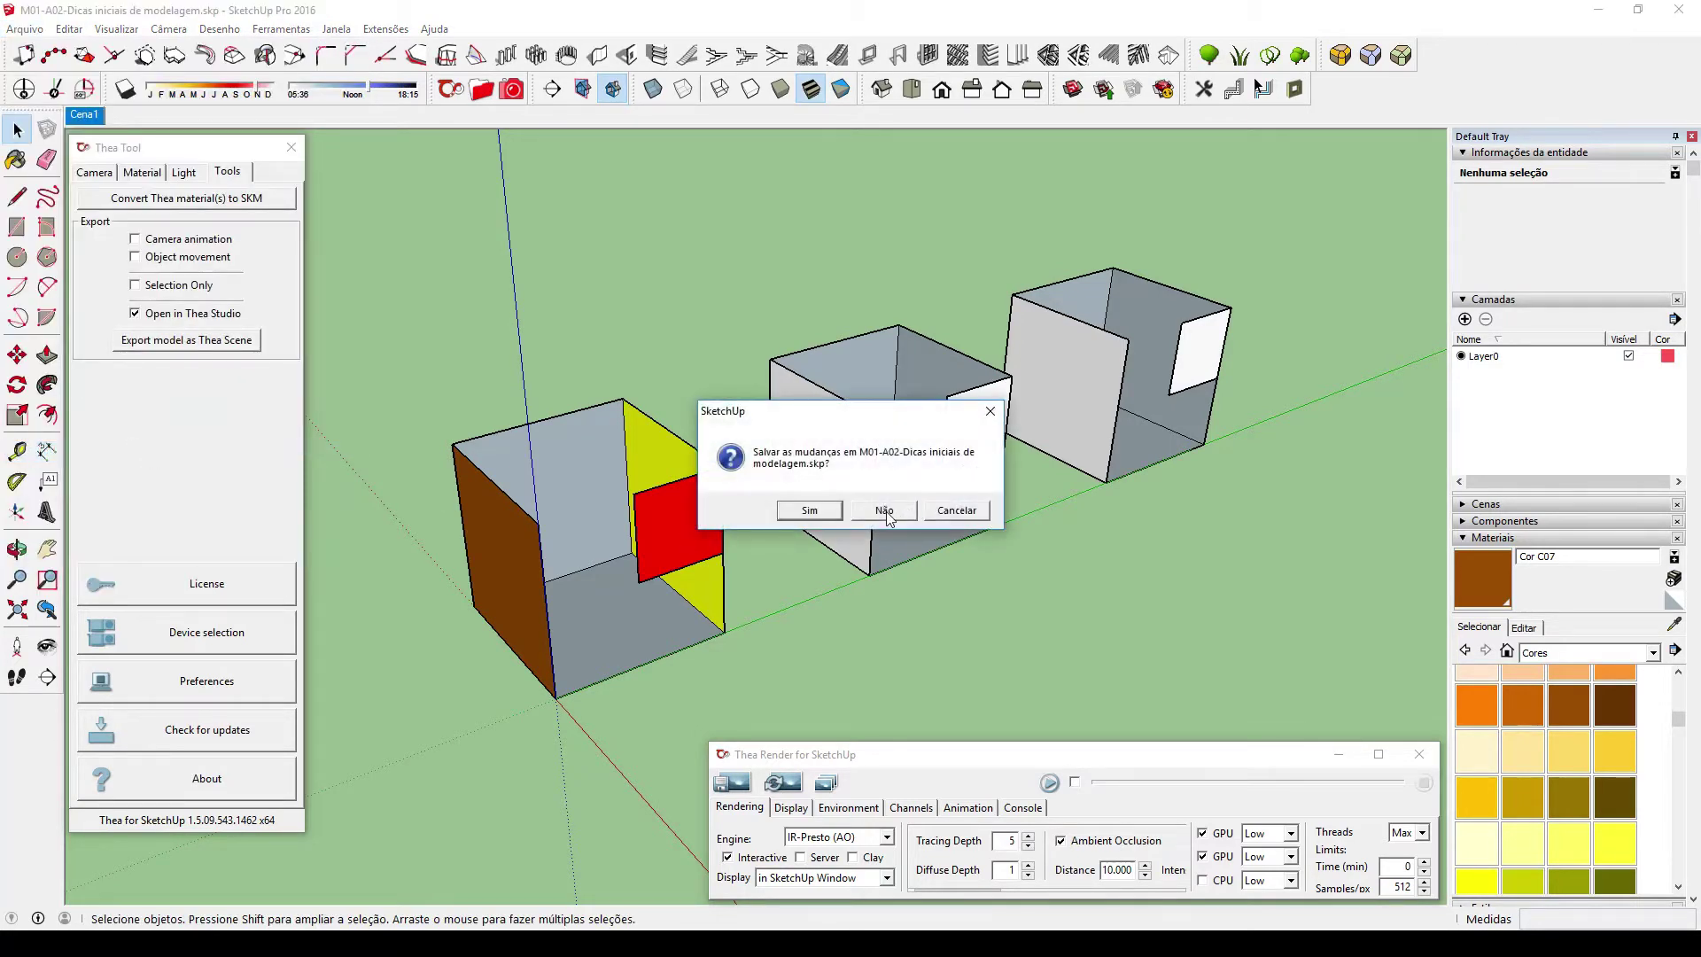
click(884, 511)
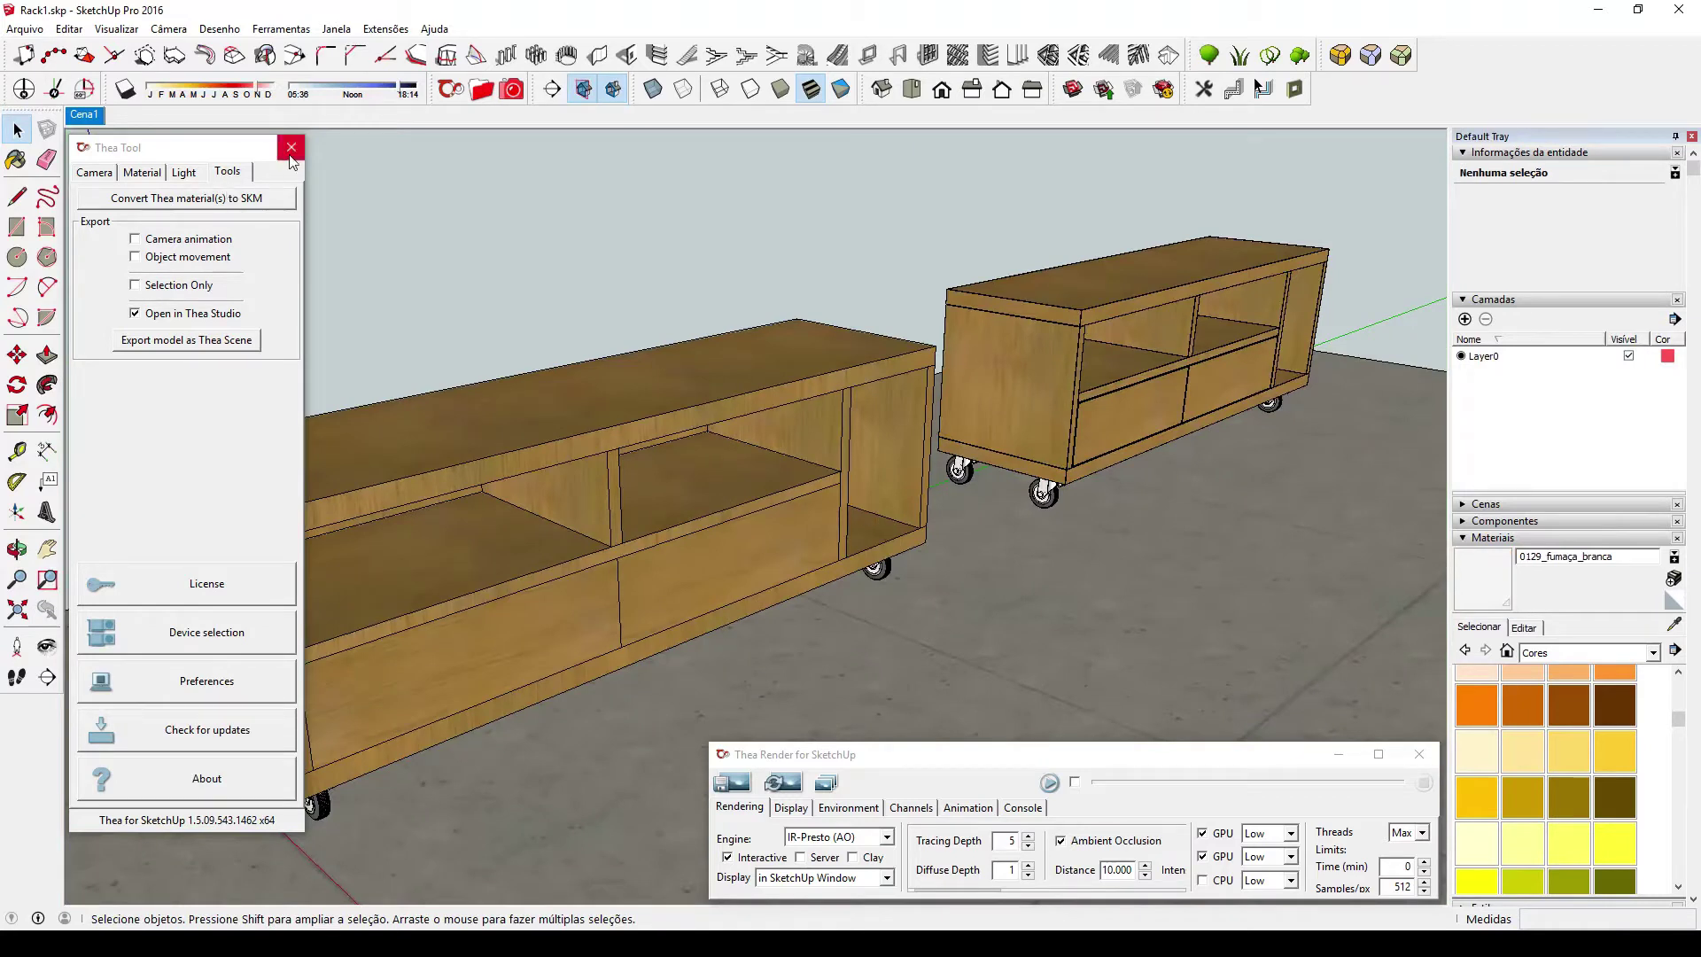
Collapse the Thea Render window, move it lower and start the interactive render of the racks.
double_click(992, 785)
double_click(999, 777)
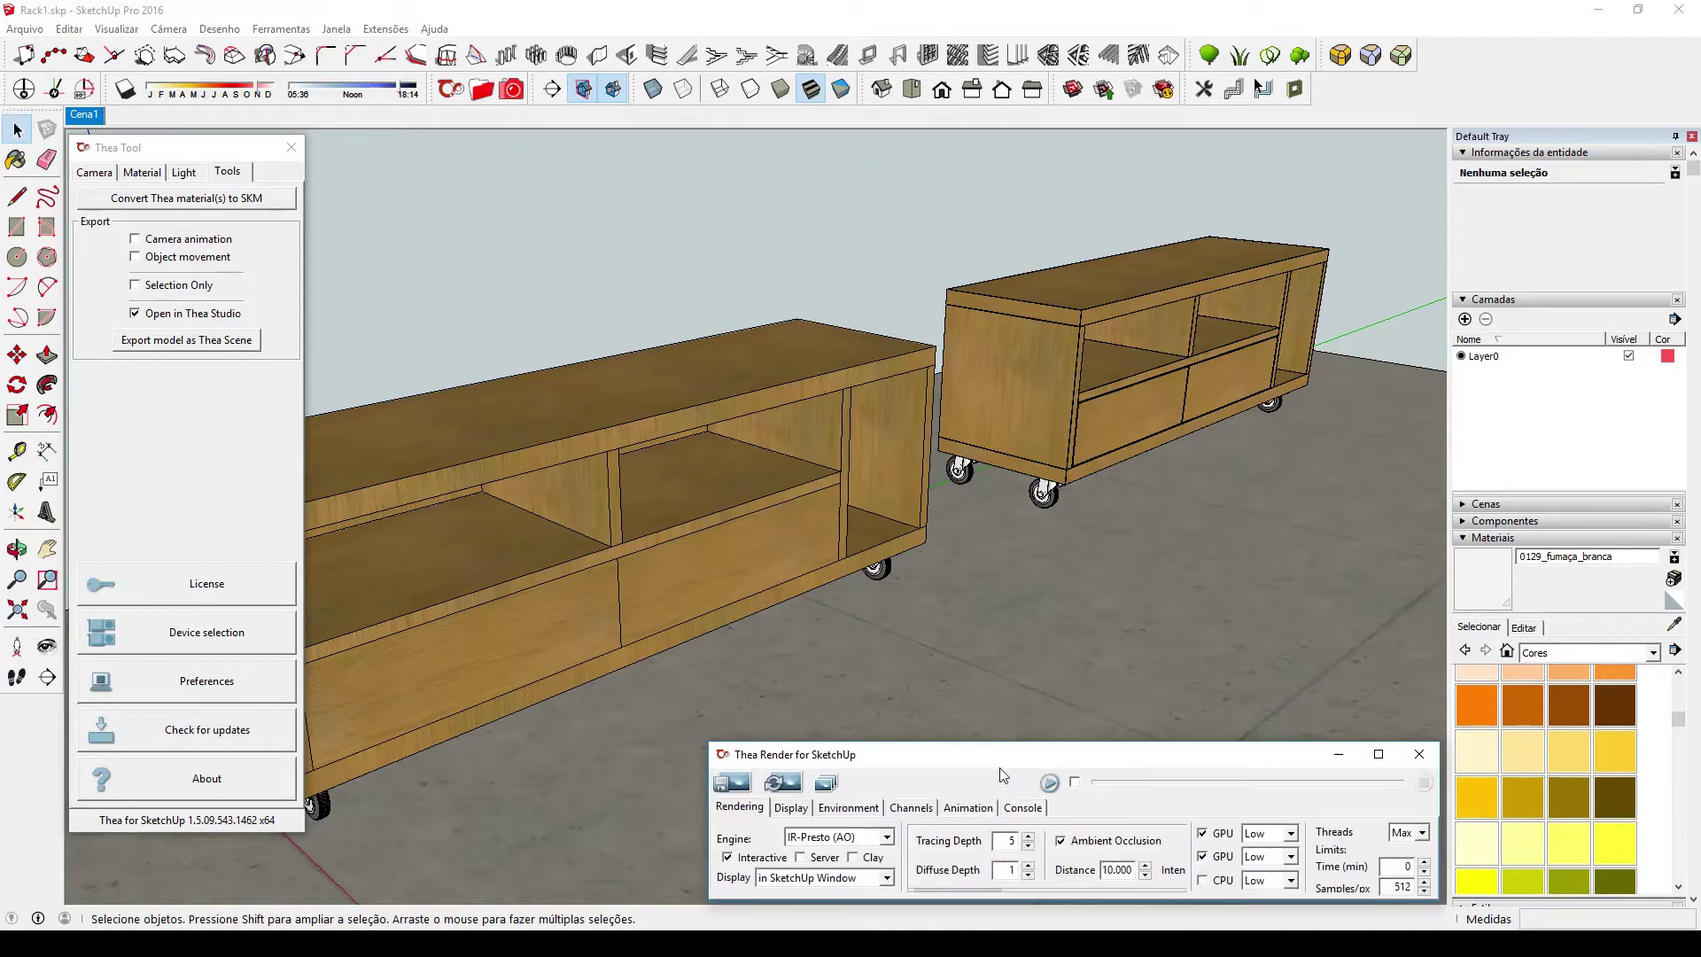
double_click(988, 783)
drag(1010, 763, 1014, 856)
click(1049, 874)
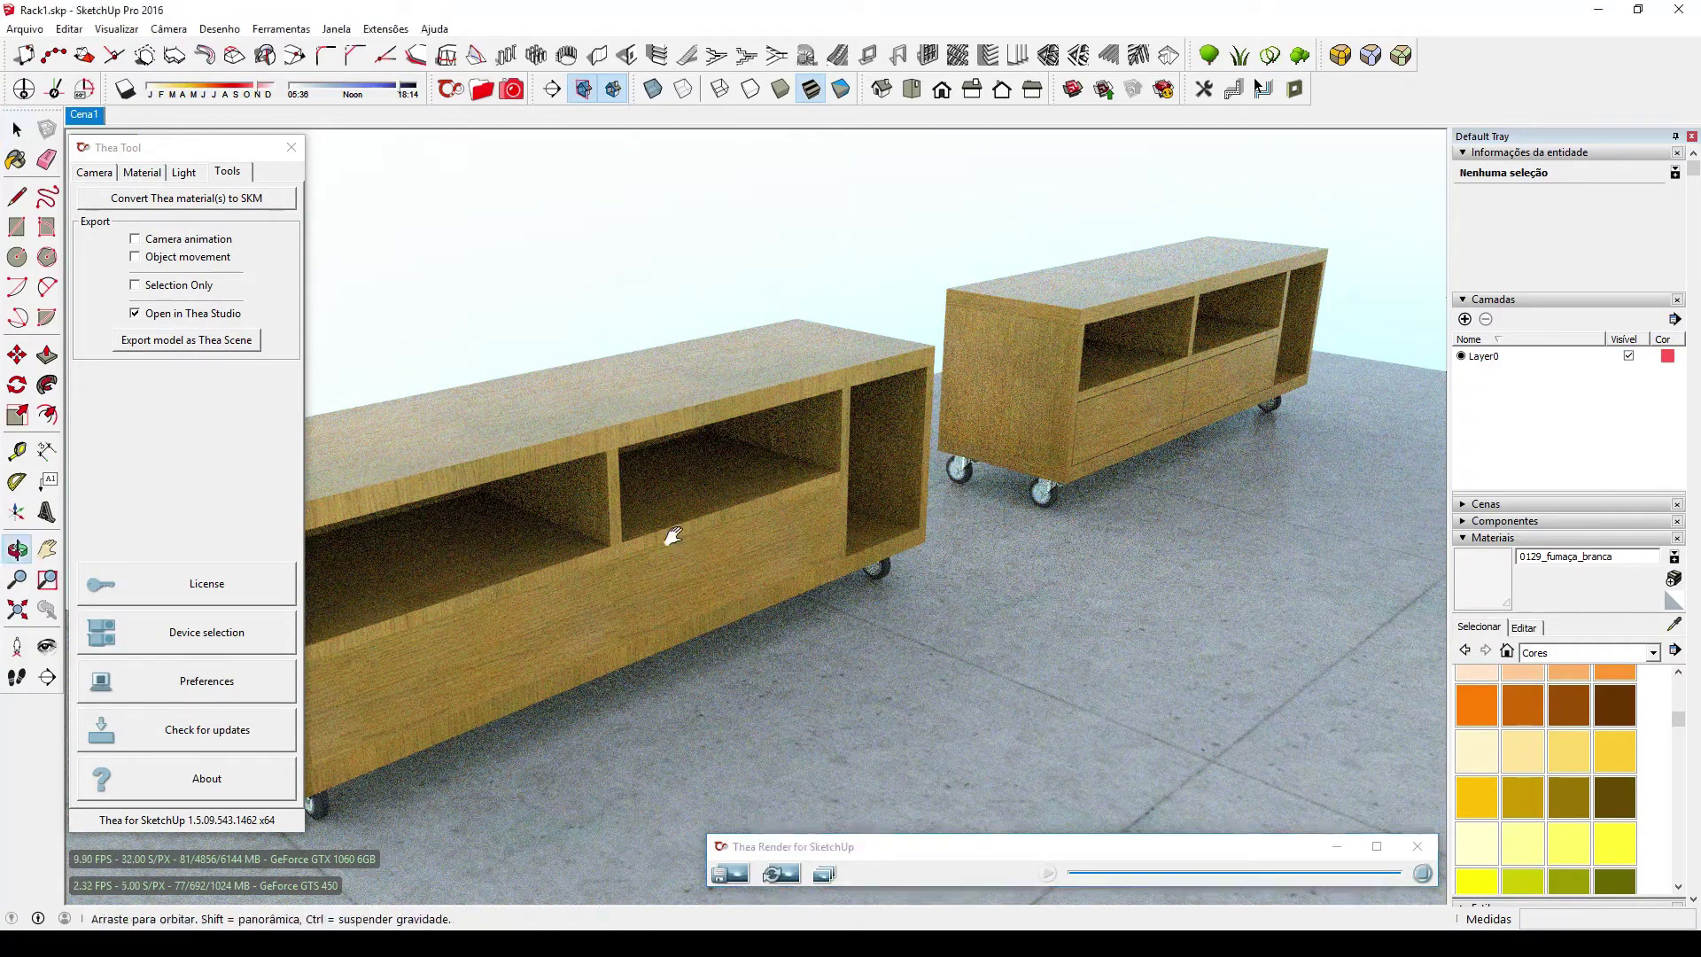
Compare the drawer fronts of the front and rear racks in the interactive render, and stop the render.
middle_drag(890, 522, 1051, 426)
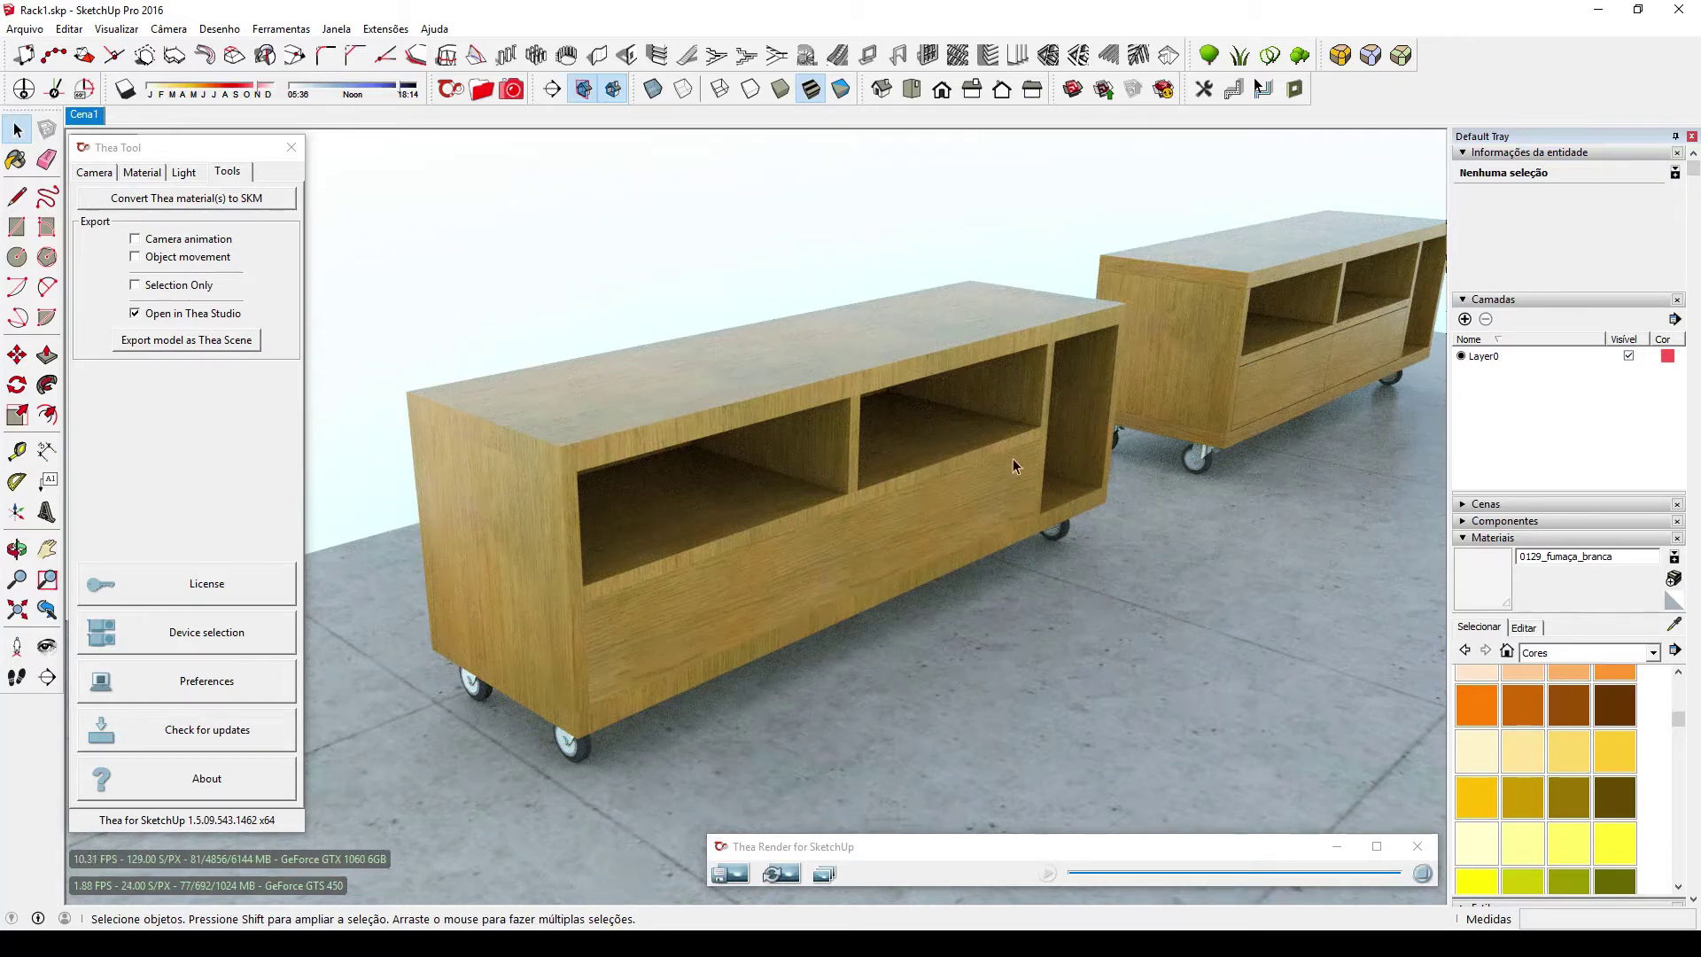
middle_drag(1013, 459, 1172, 313)
scroll(1067, 397, up, 4)
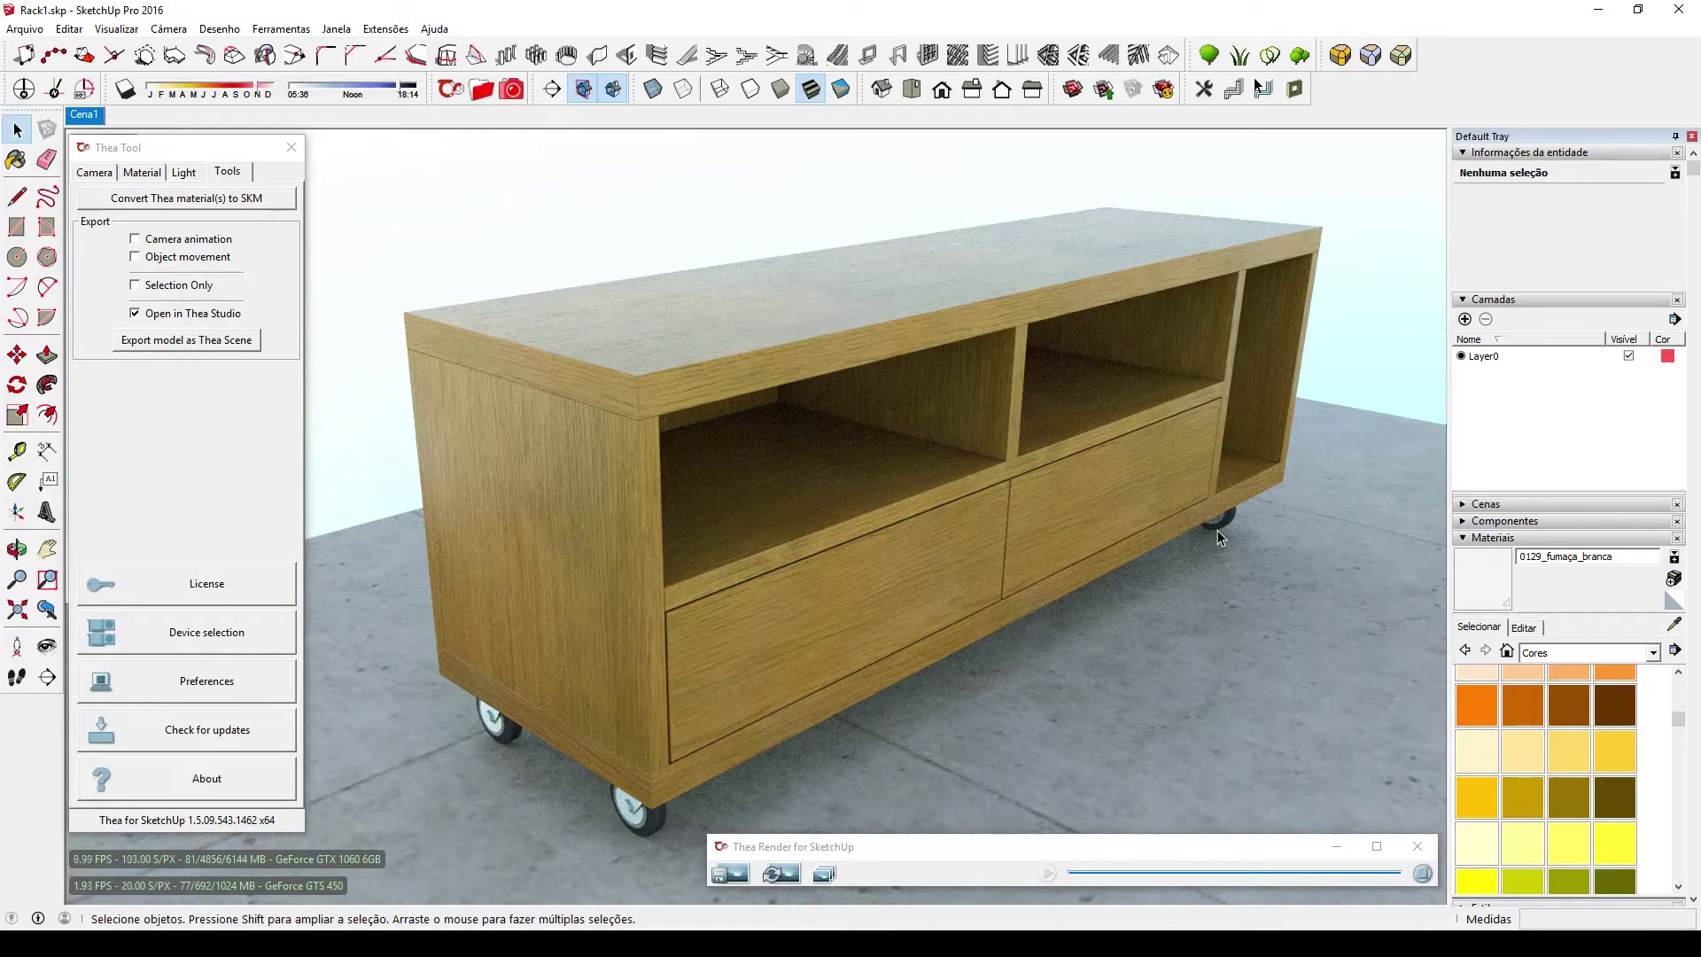
click(1422, 873)
Inspect the edge splitting the front rack's drawer panel in the model view and compare the same close-up in the interactive render.
scroll(905, 513, down, 5)
middle_drag(904, 521, 806, 588)
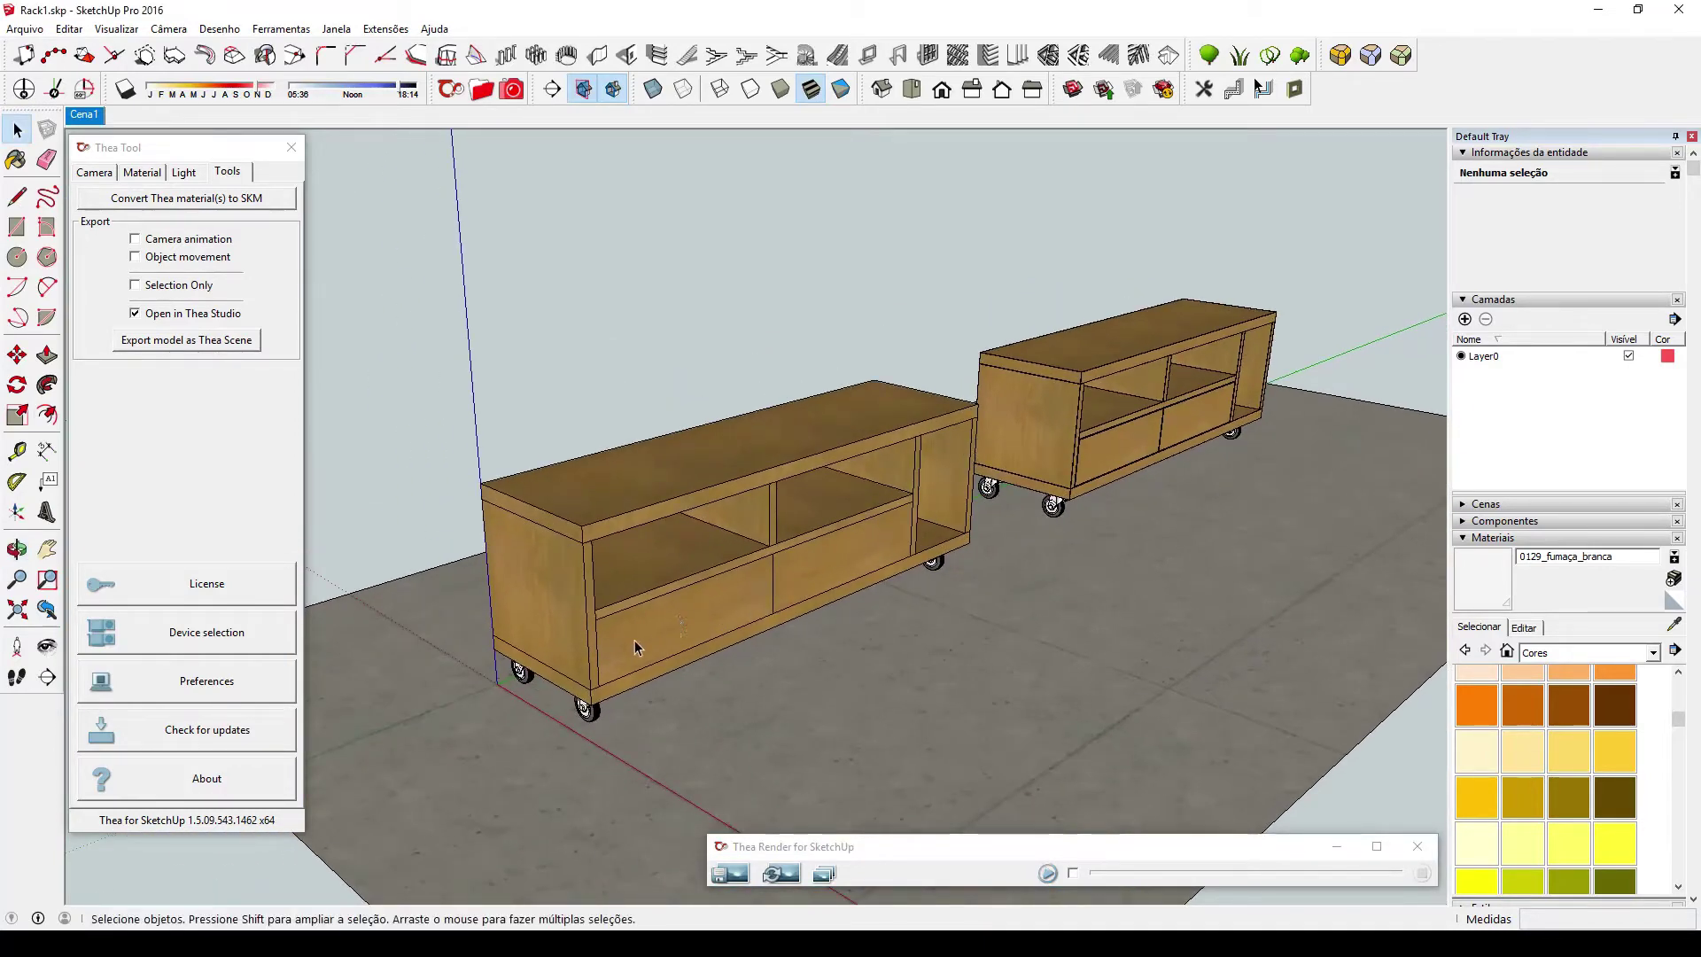
middle_drag(634, 642, 629, 563)
scroll(769, 559, up, 4)
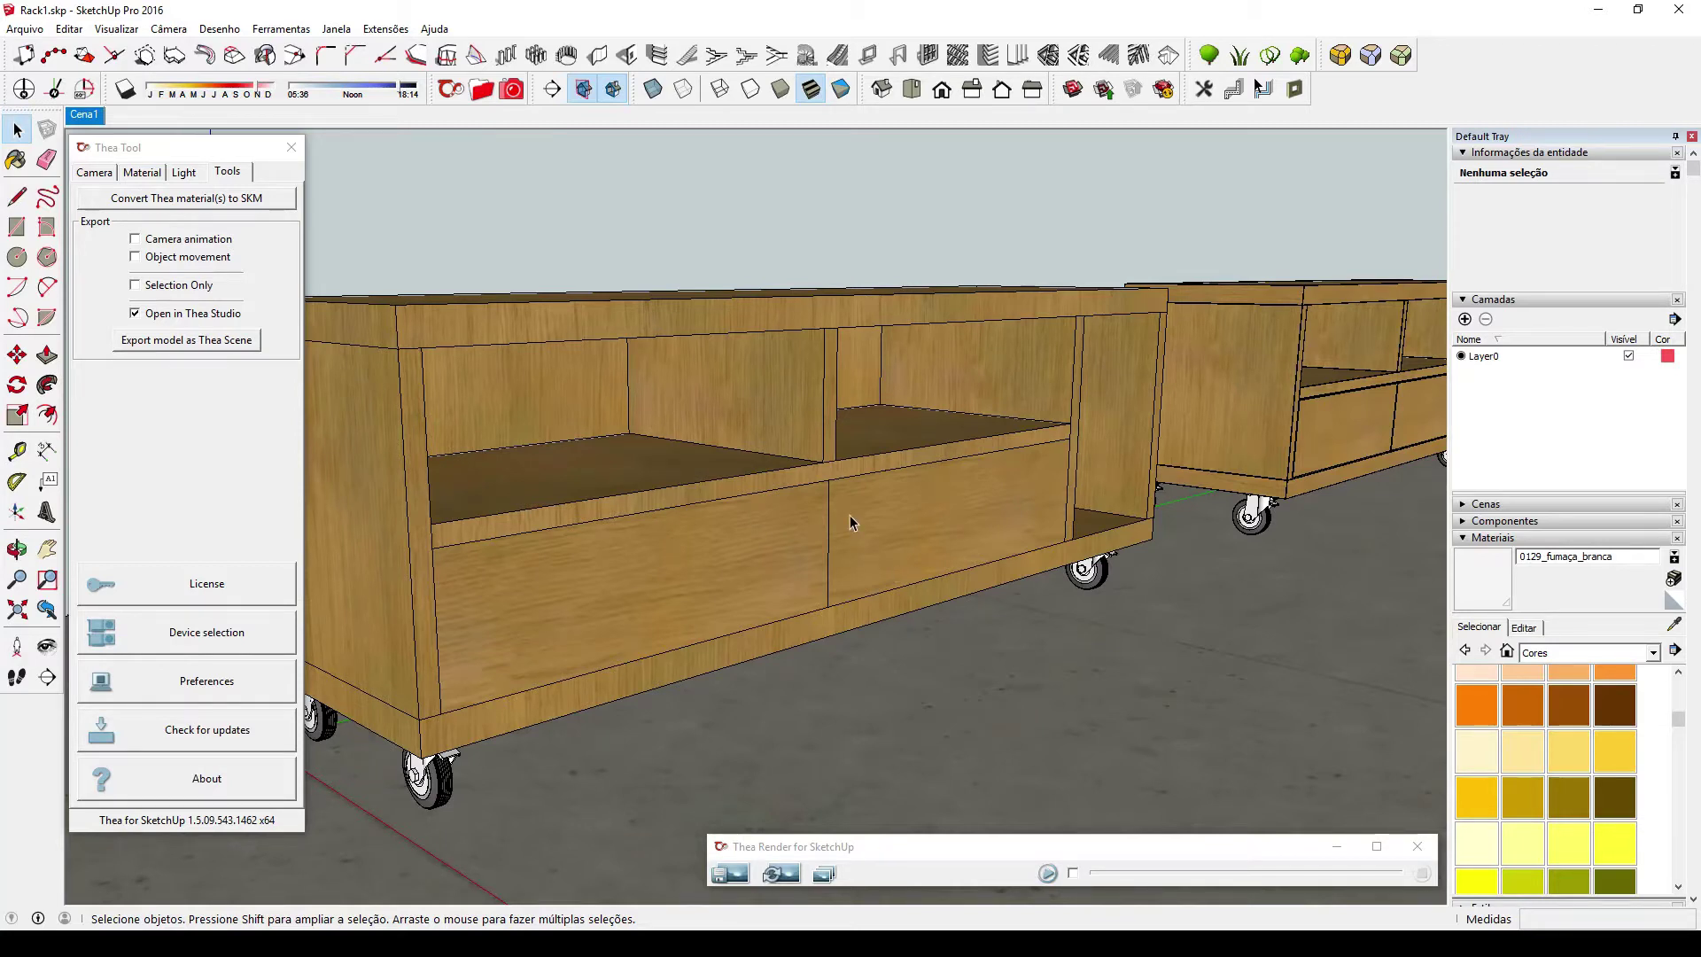
middle_drag(848, 521, 837, 525)
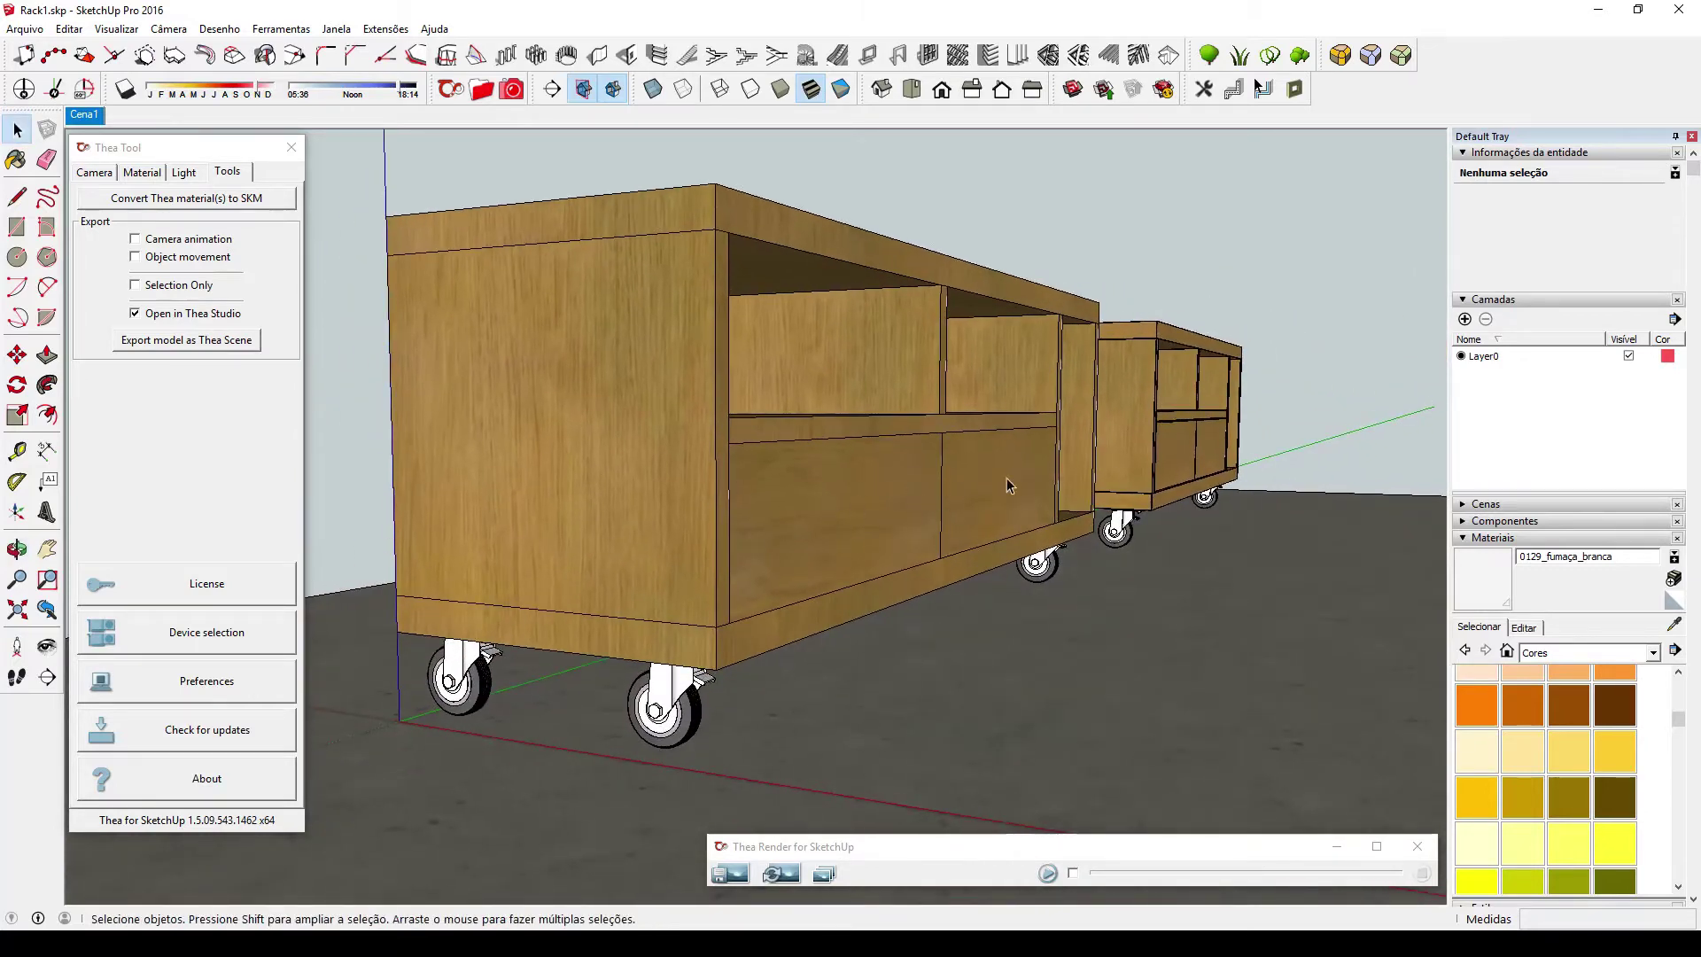
scroll(719, 513, up, 6)
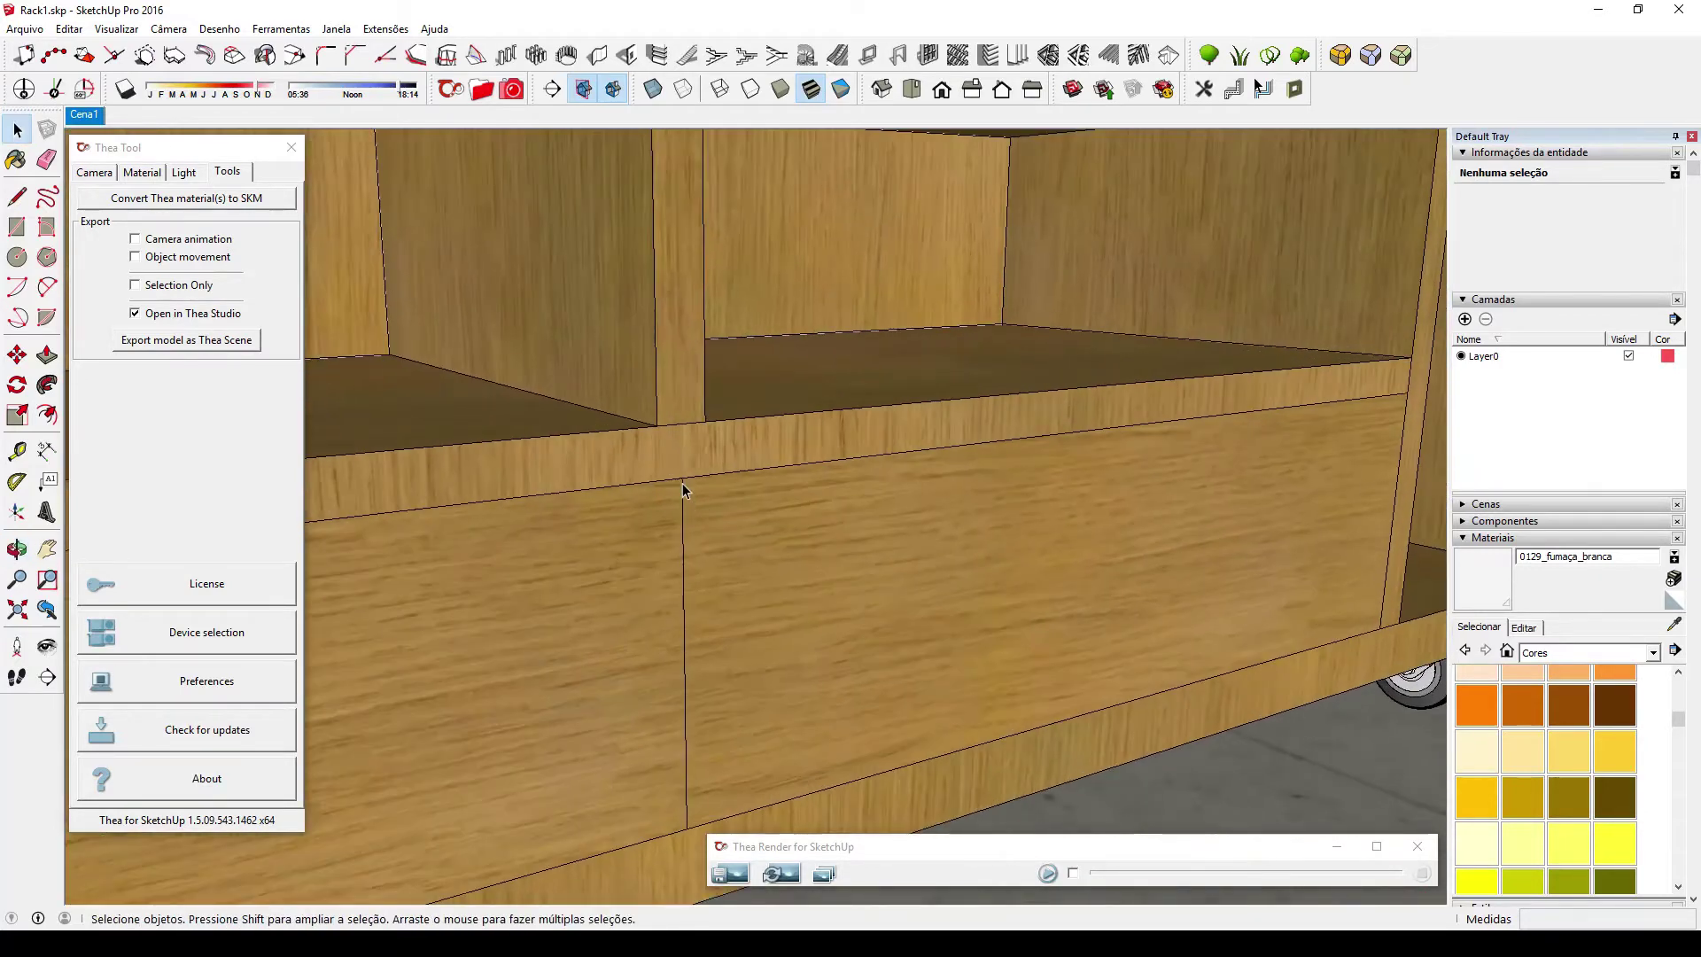
double_click(686, 578)
click(683, 582)
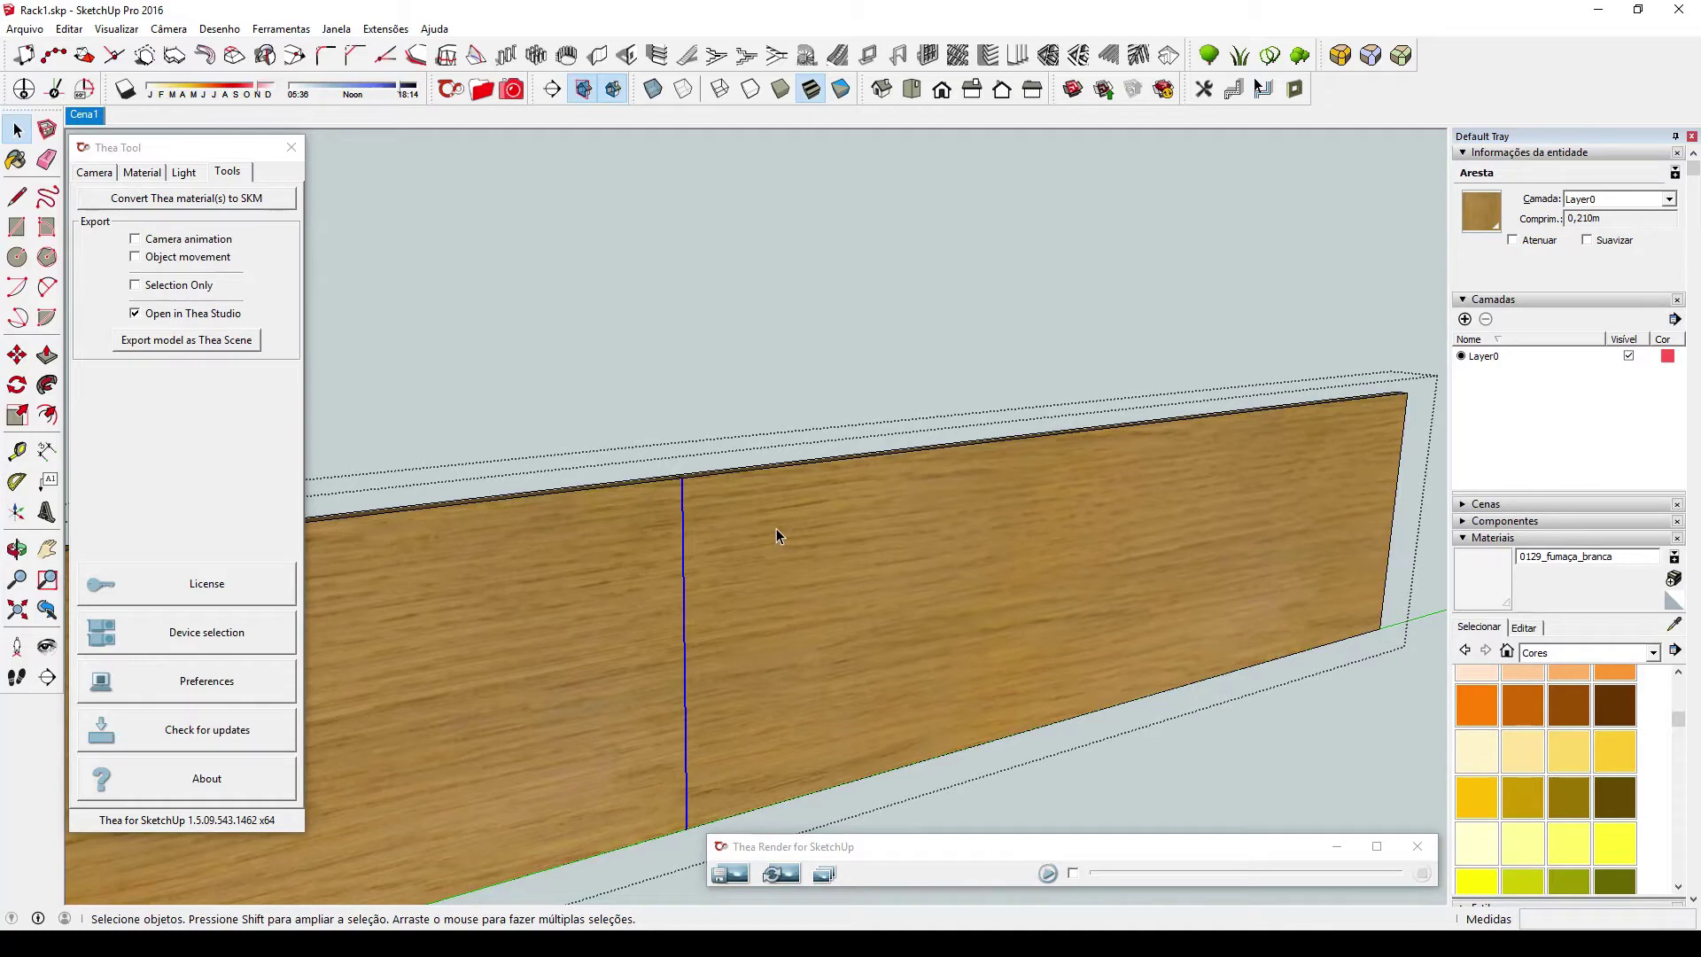
click(1081, 800)
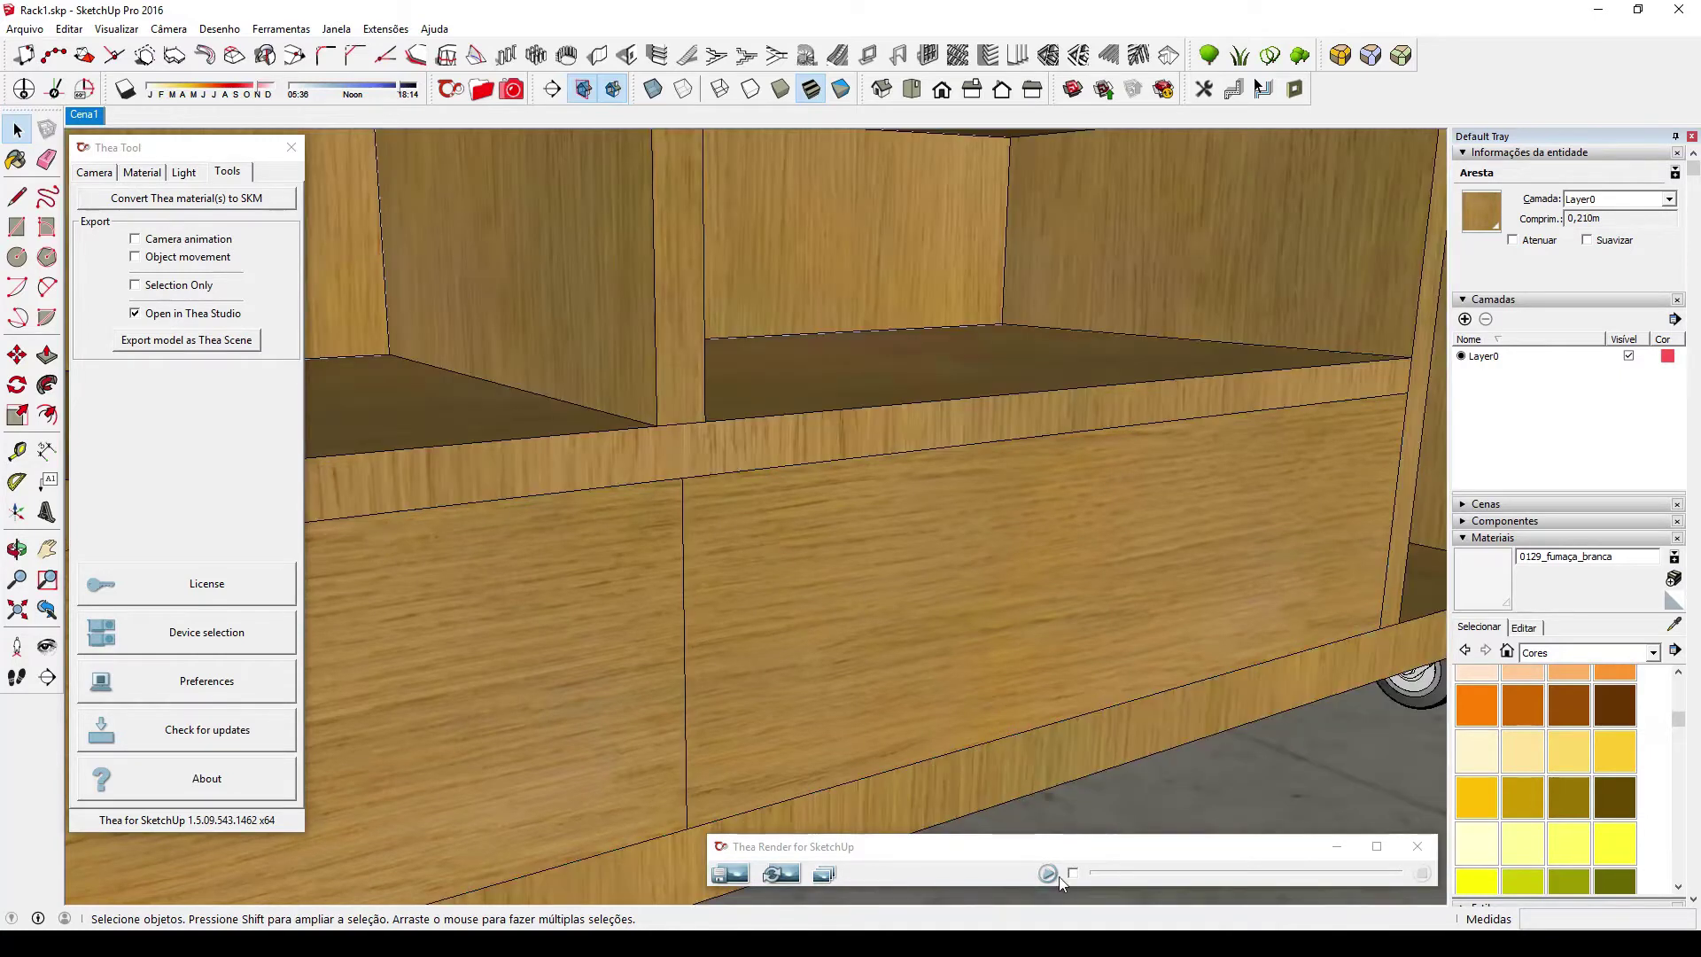
click(1048, 872)
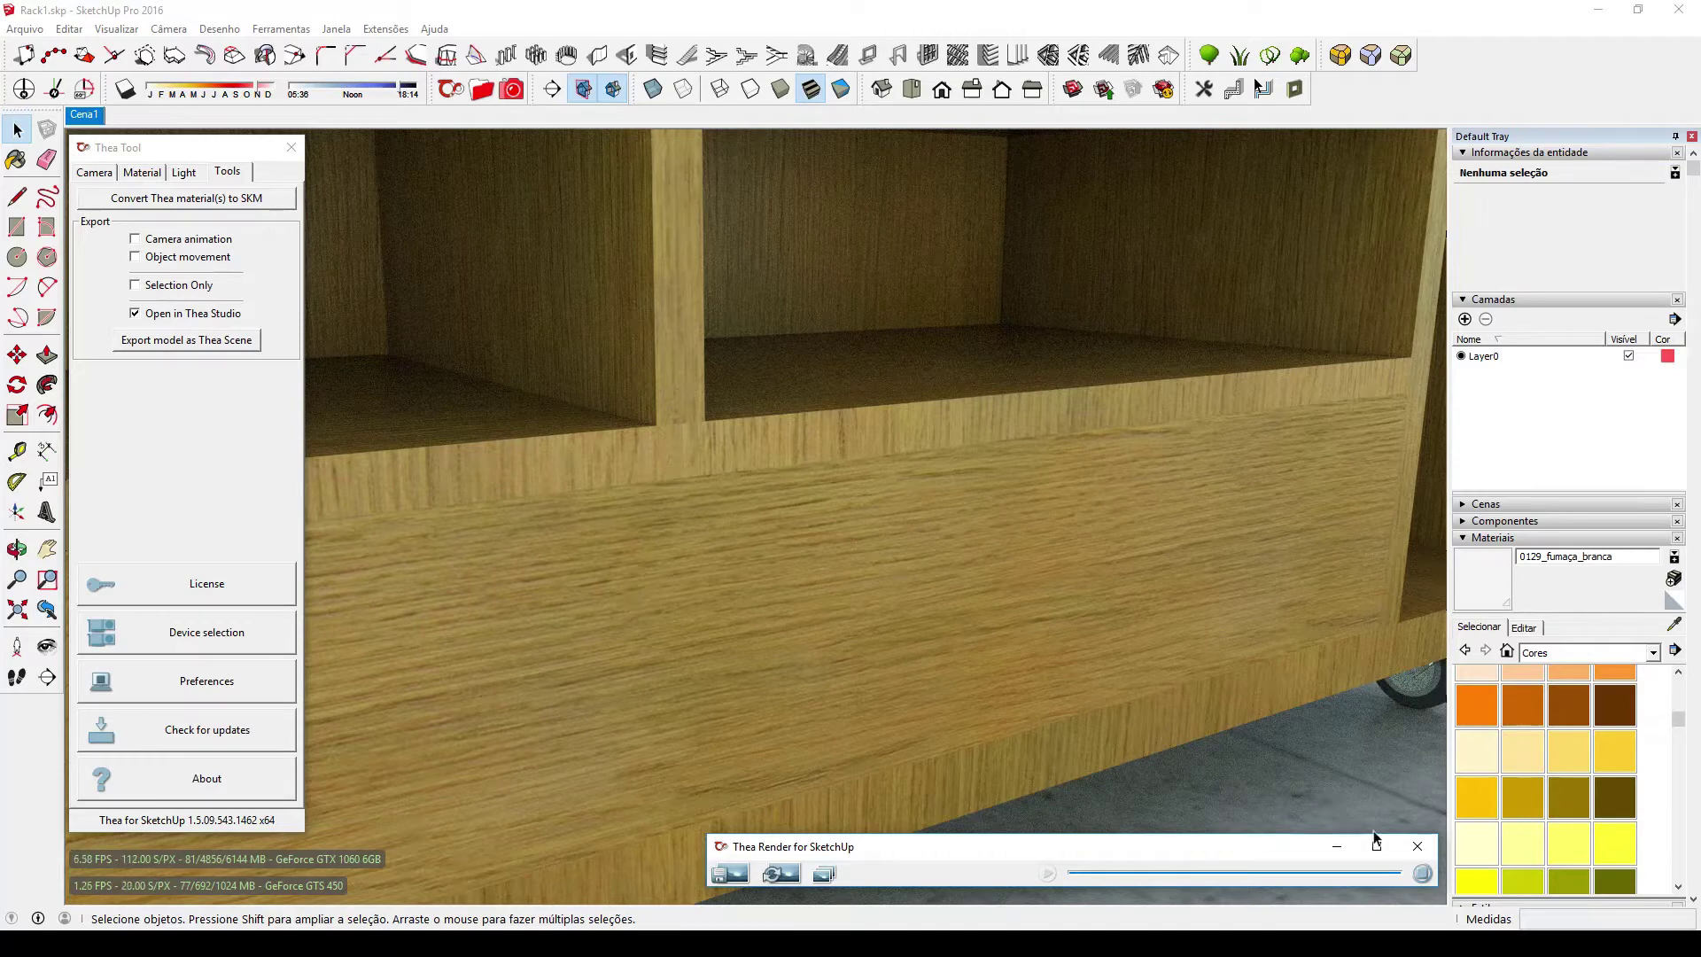
click(1422, 873)
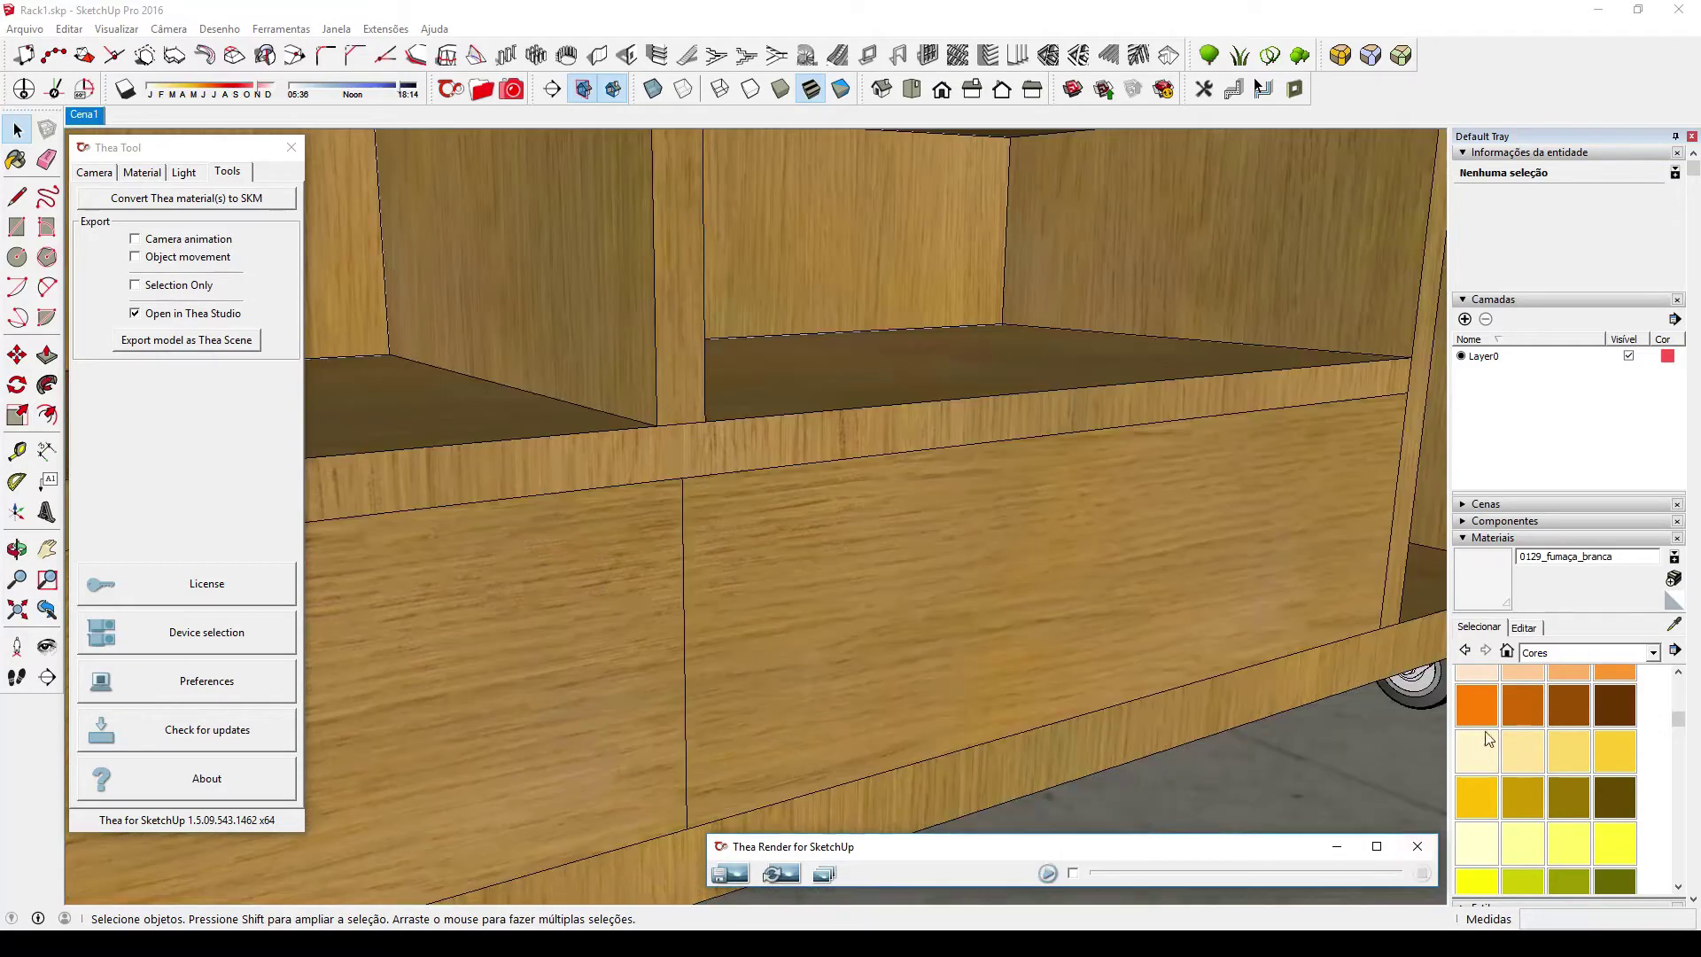
Paint the drawer face beyond the dividing edge on the front rack with the orange Cor C06 material and exit the panel.
double_click(969, 649)
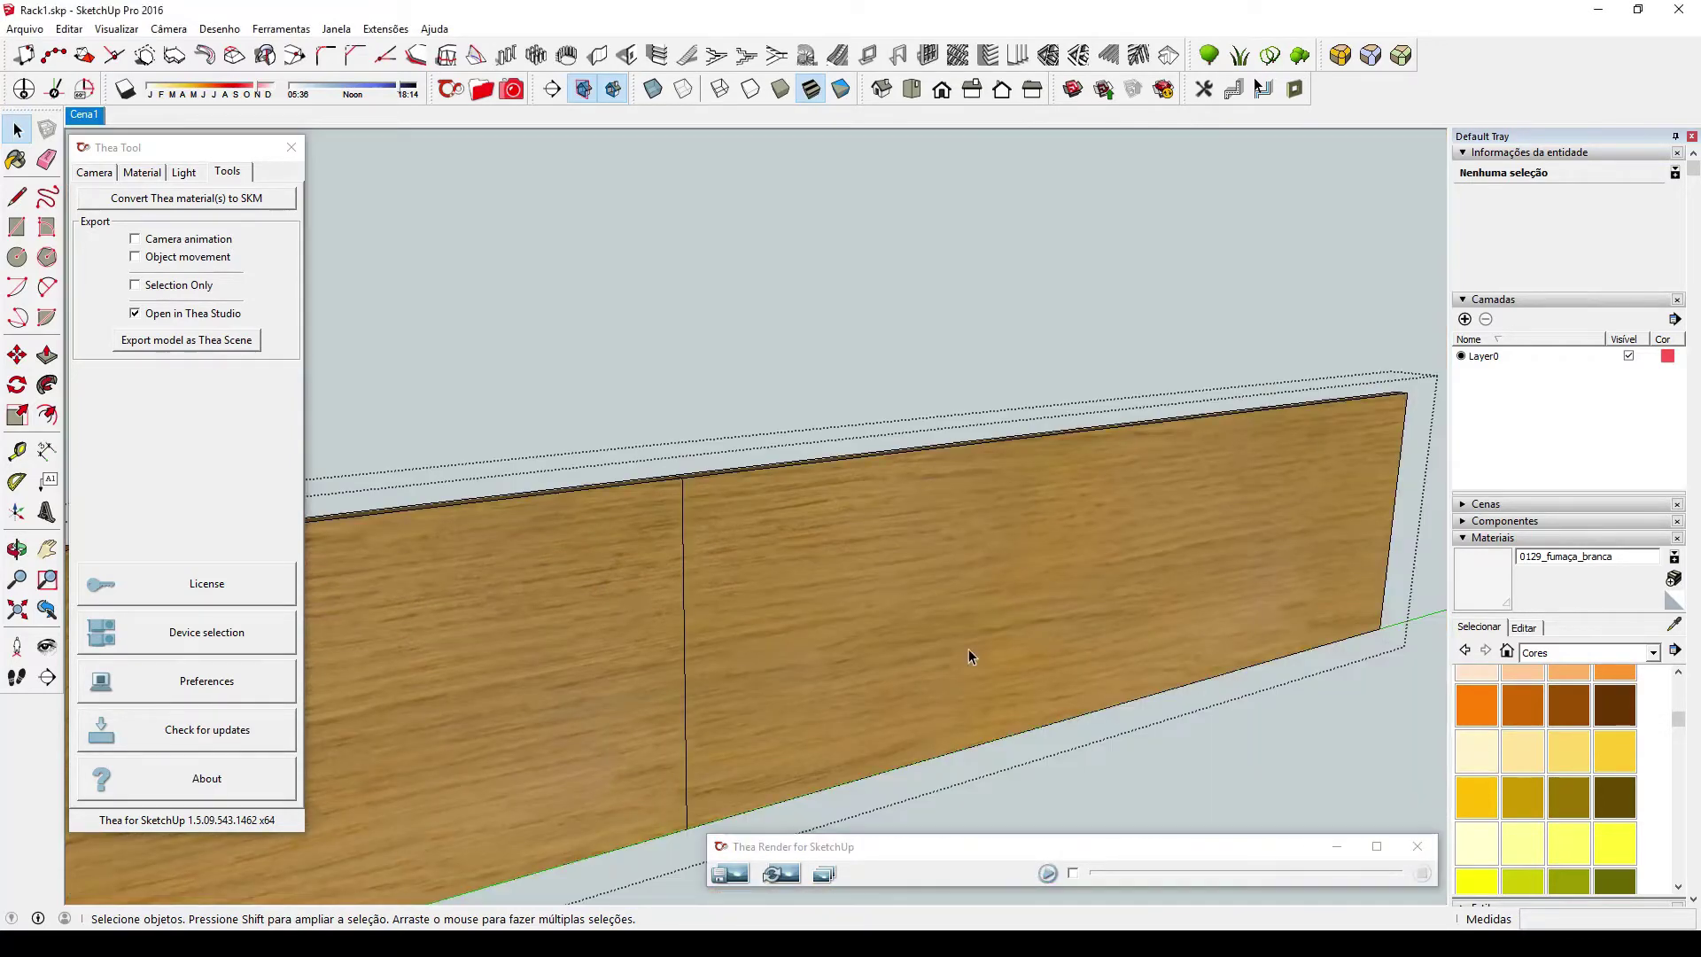
click(1475, 702)
click(1053, 602)
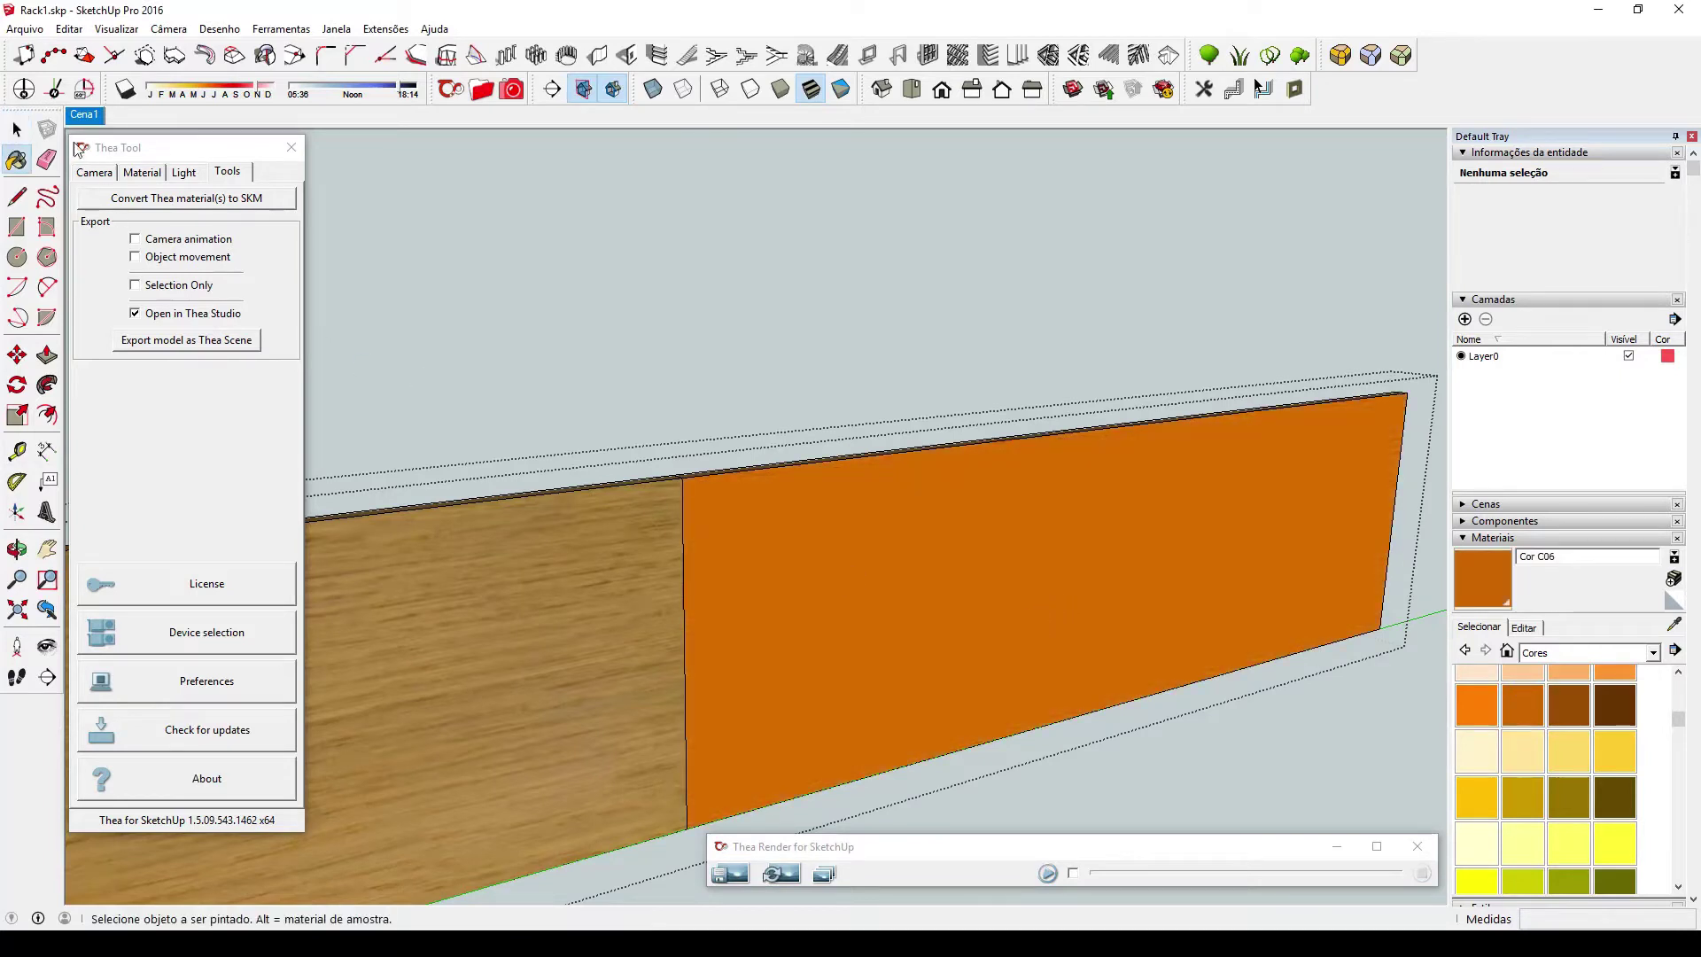
click(17, 130)
click(1072, 815)
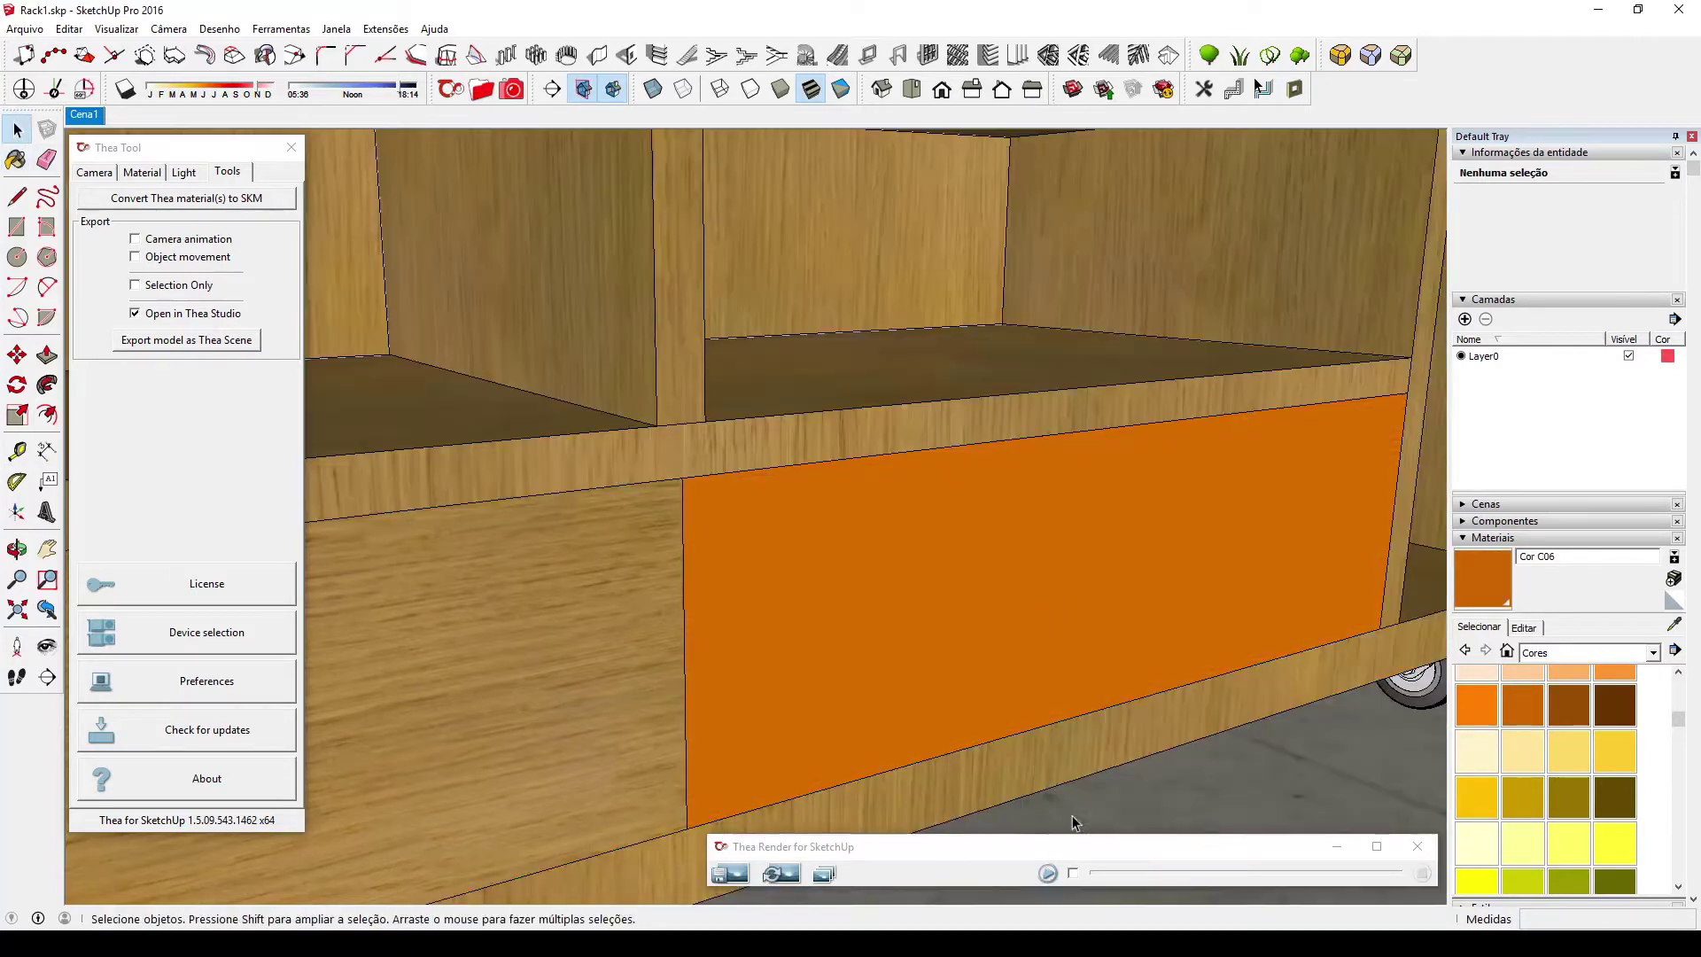
Run the interactive render to examine the joint between the orange and wooden drawer faces, and stop the render.
click(1047, 872)
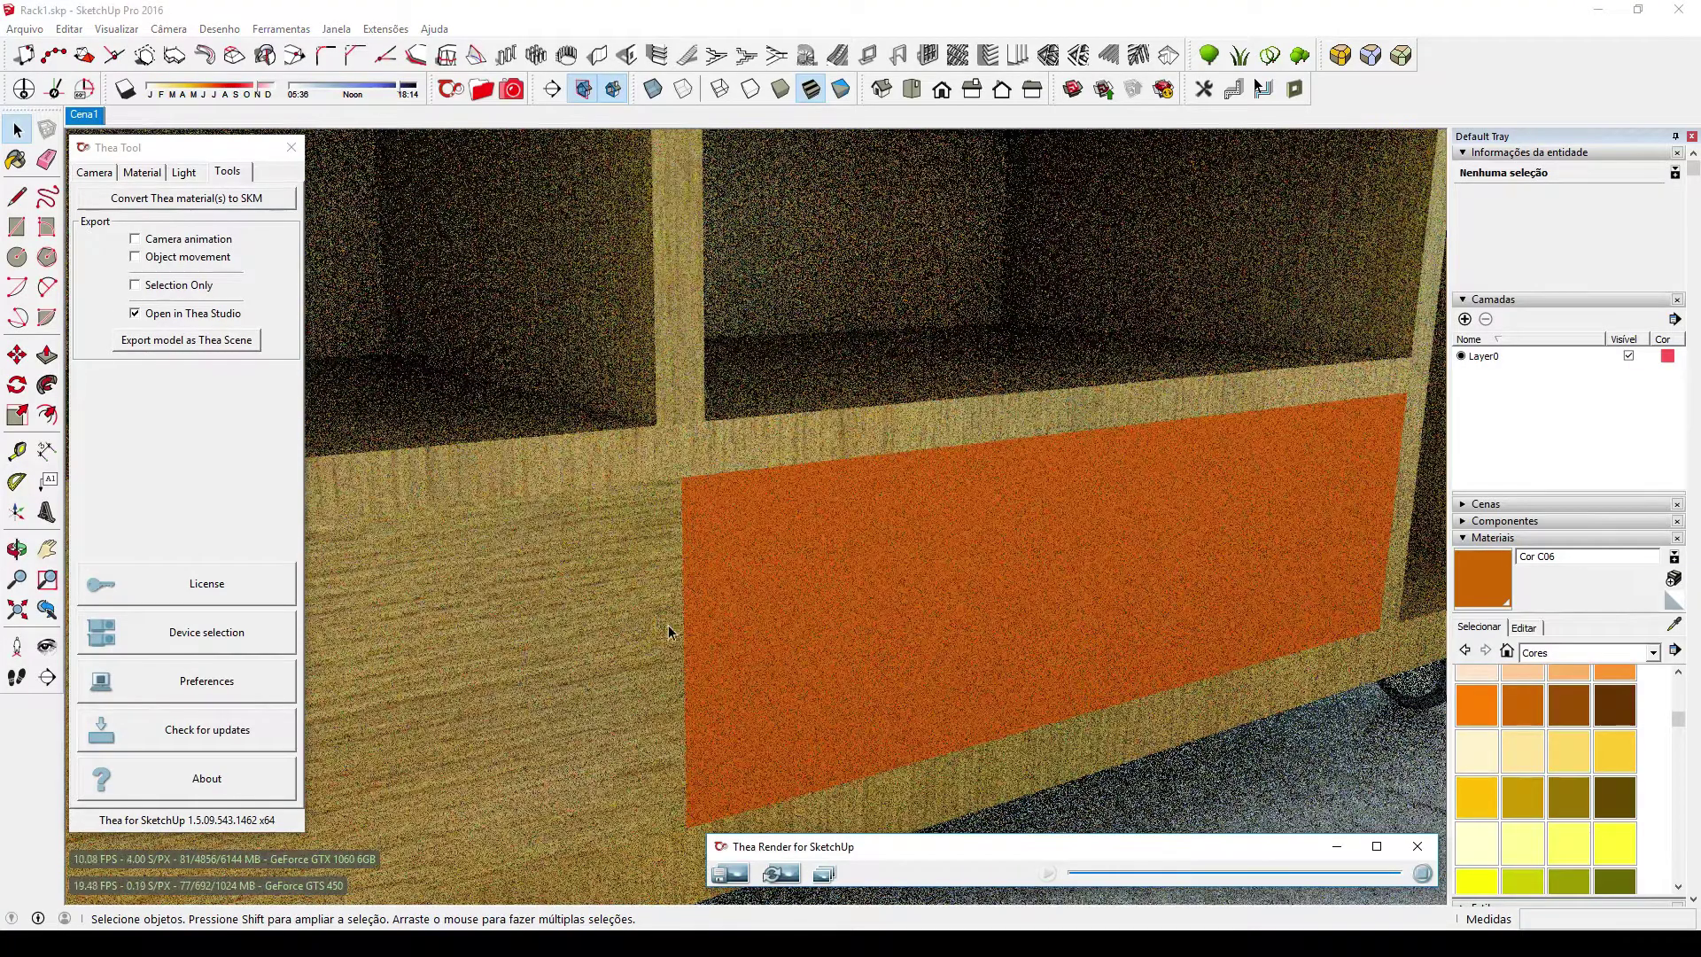
key(o)
middle_drag(682, 603, 897, 557)
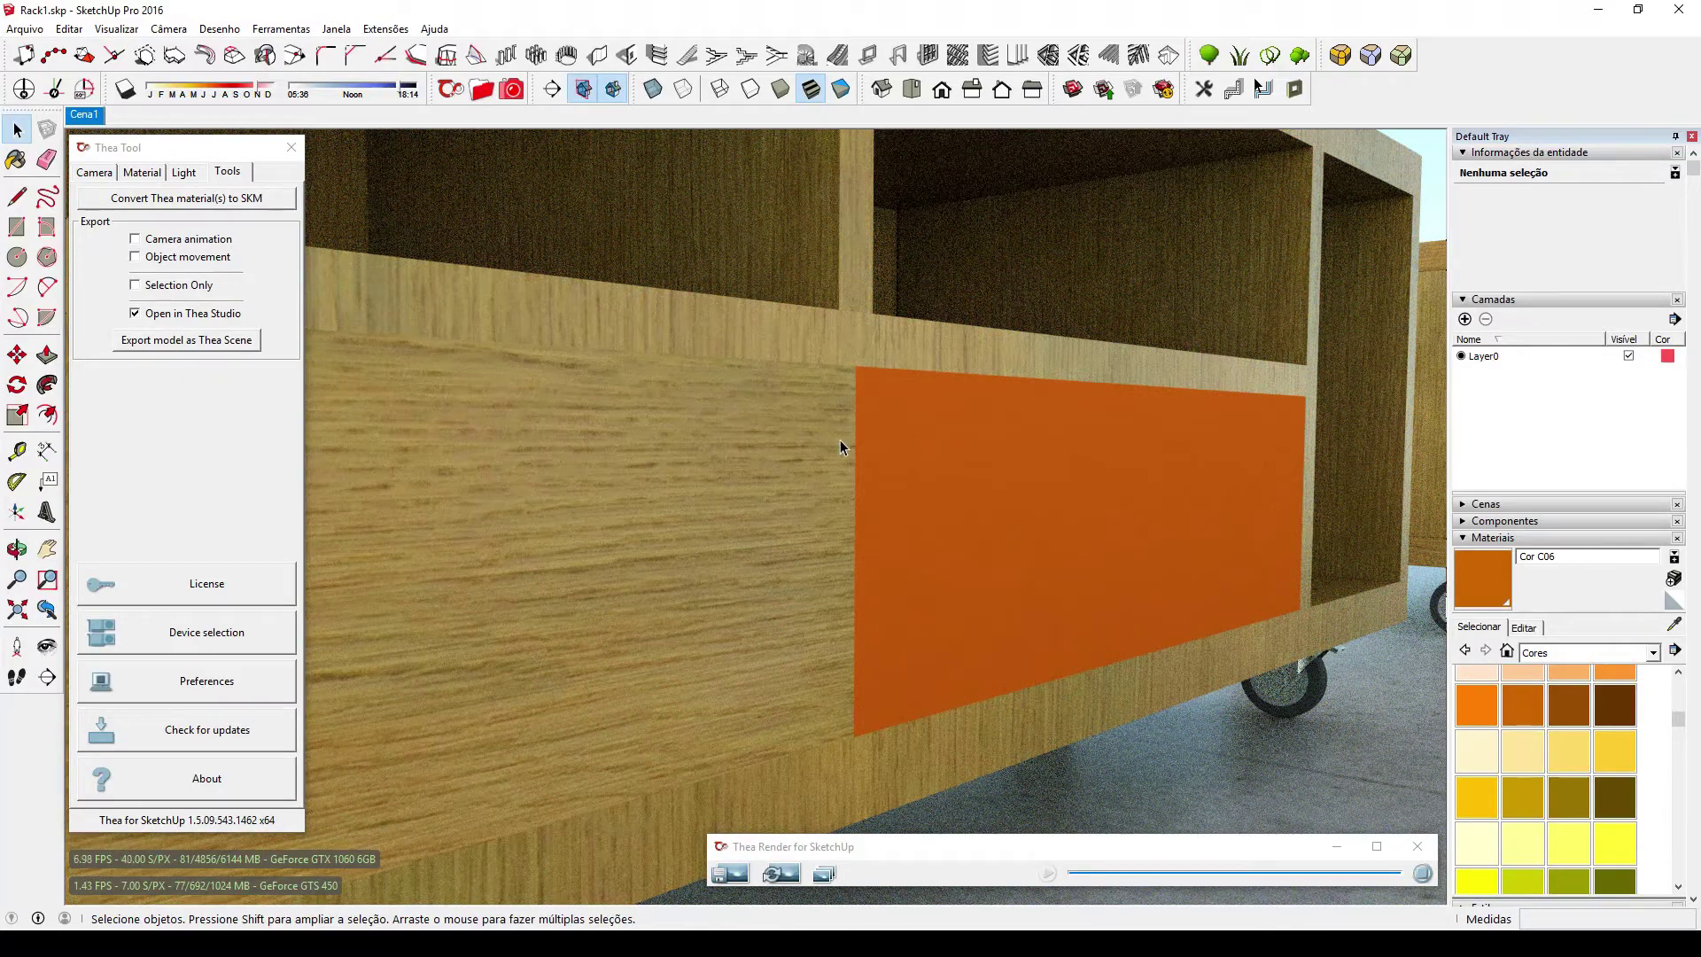
scroll(844, 439, up, 2)
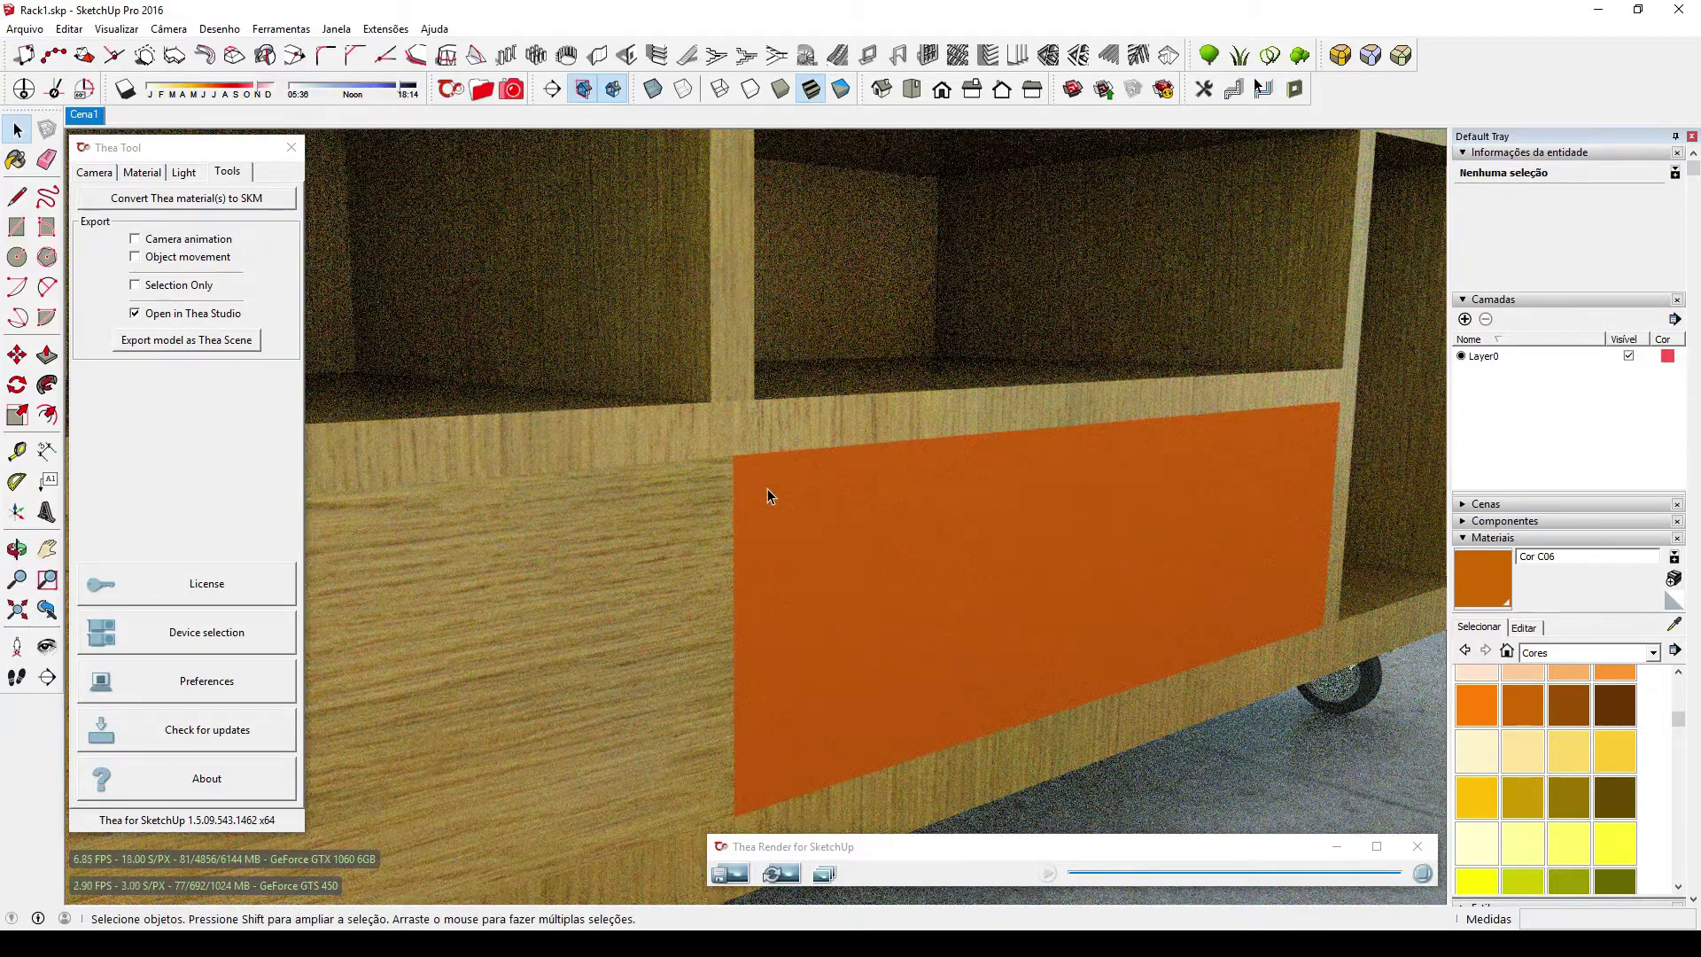
click(1422, 875)
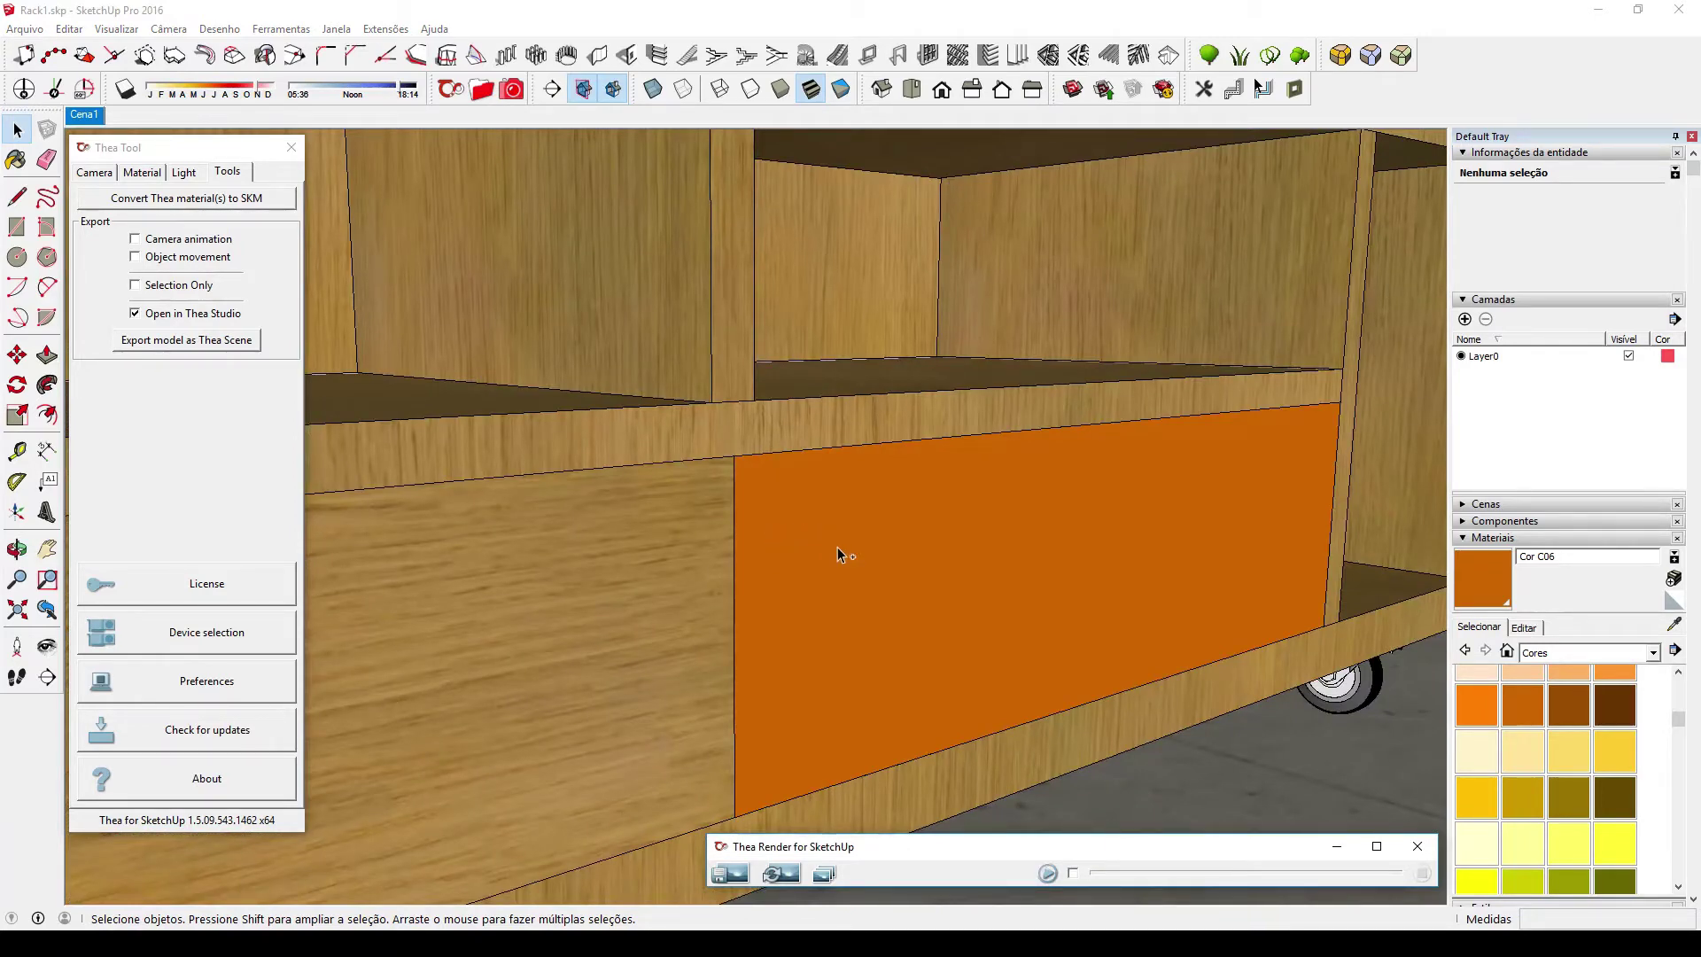
Exit the front rack's drawer panel and undo the orange paint on its drawer face.
scroll(902, 507, down, 6)
click(922, 264)
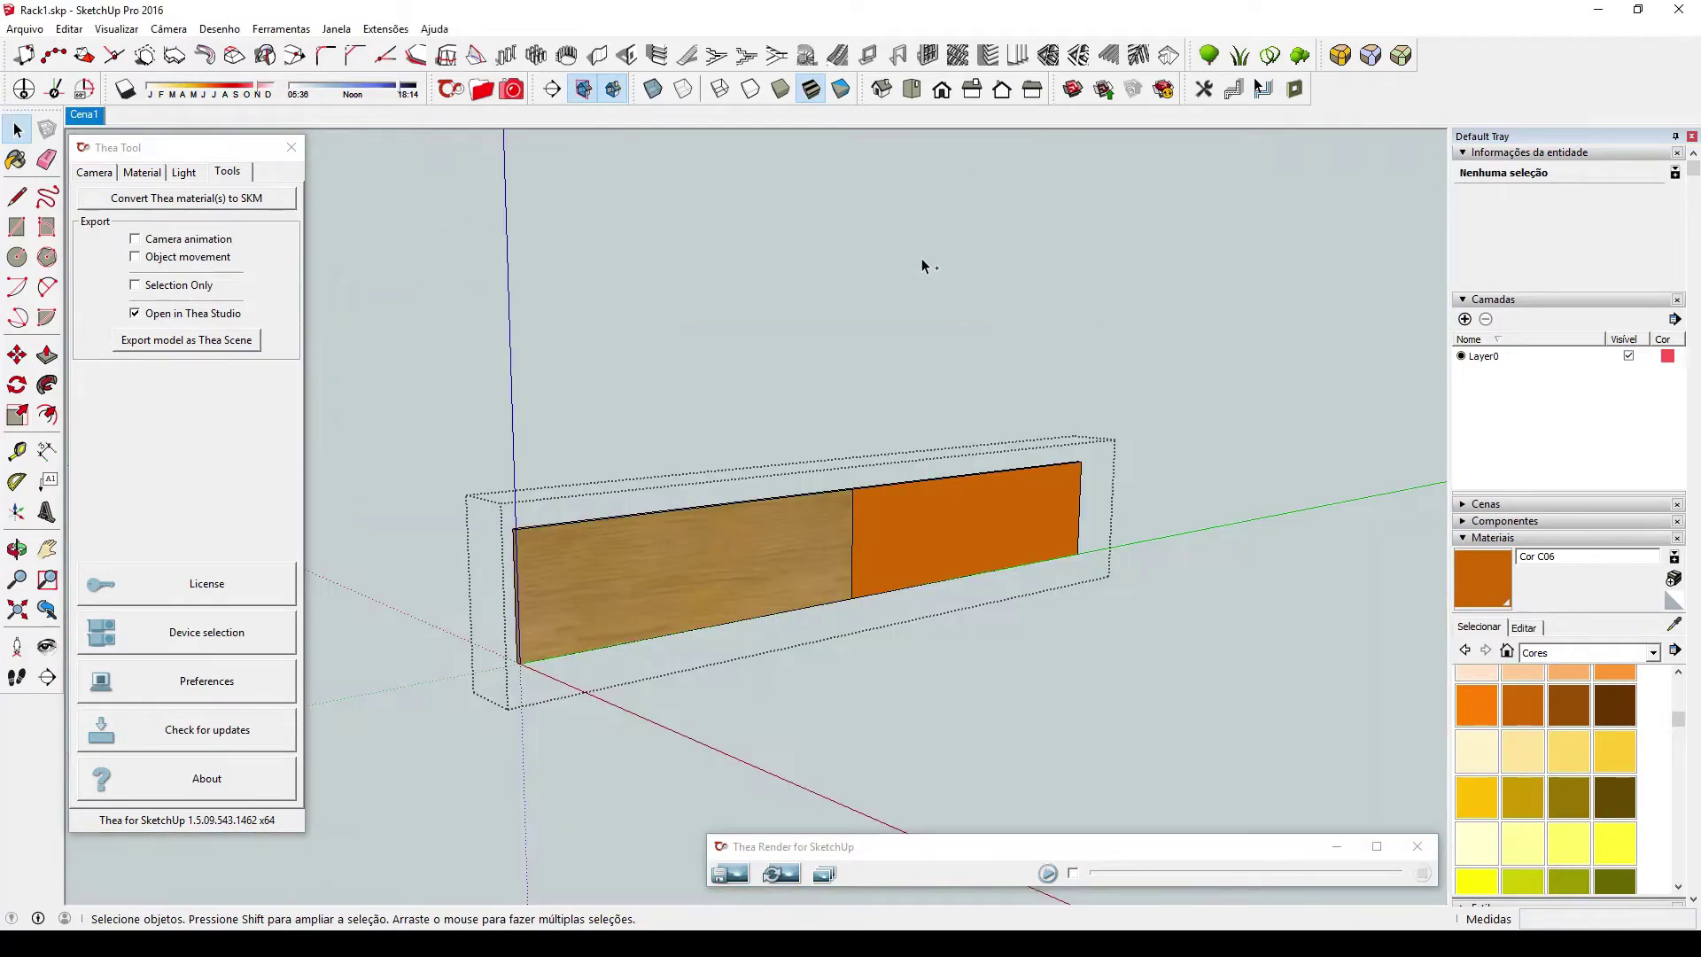
key(ctrl+z)
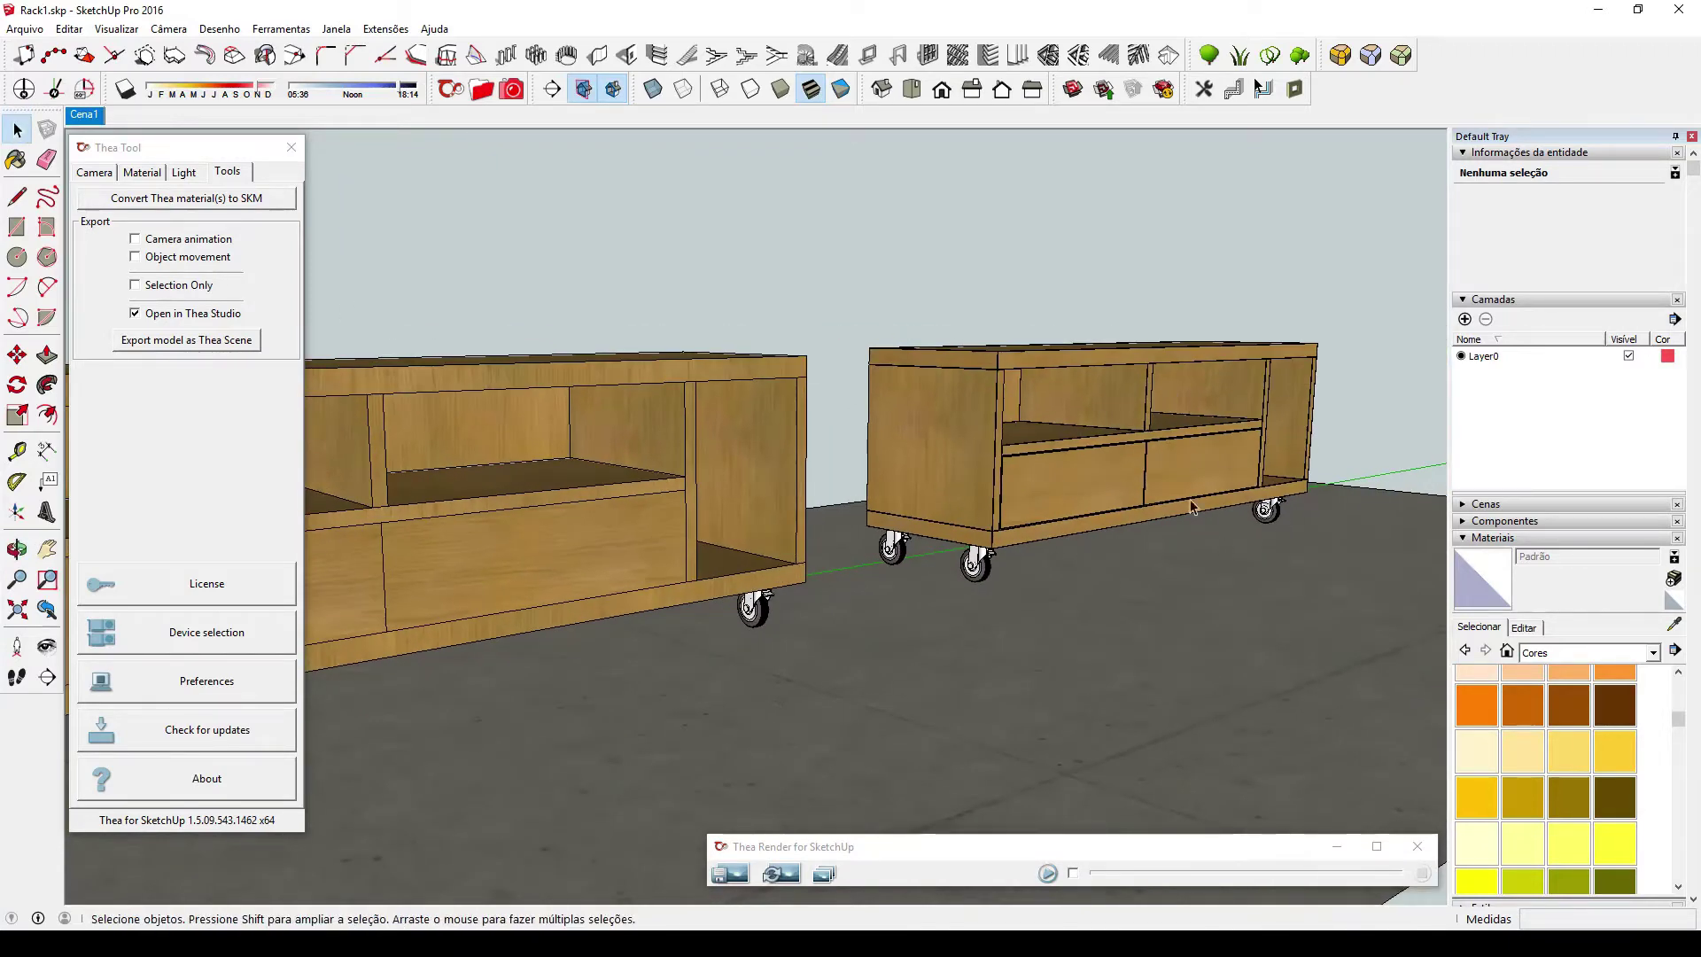
Open the front rack's drawer panel for editing and offset the outlines of both drawer faces inward by 0.003 m.
shift+middle_drag(816, 560, 1130, 570)
scroll(742, 613, up, 2)
scroll(748, 604, up, 5)
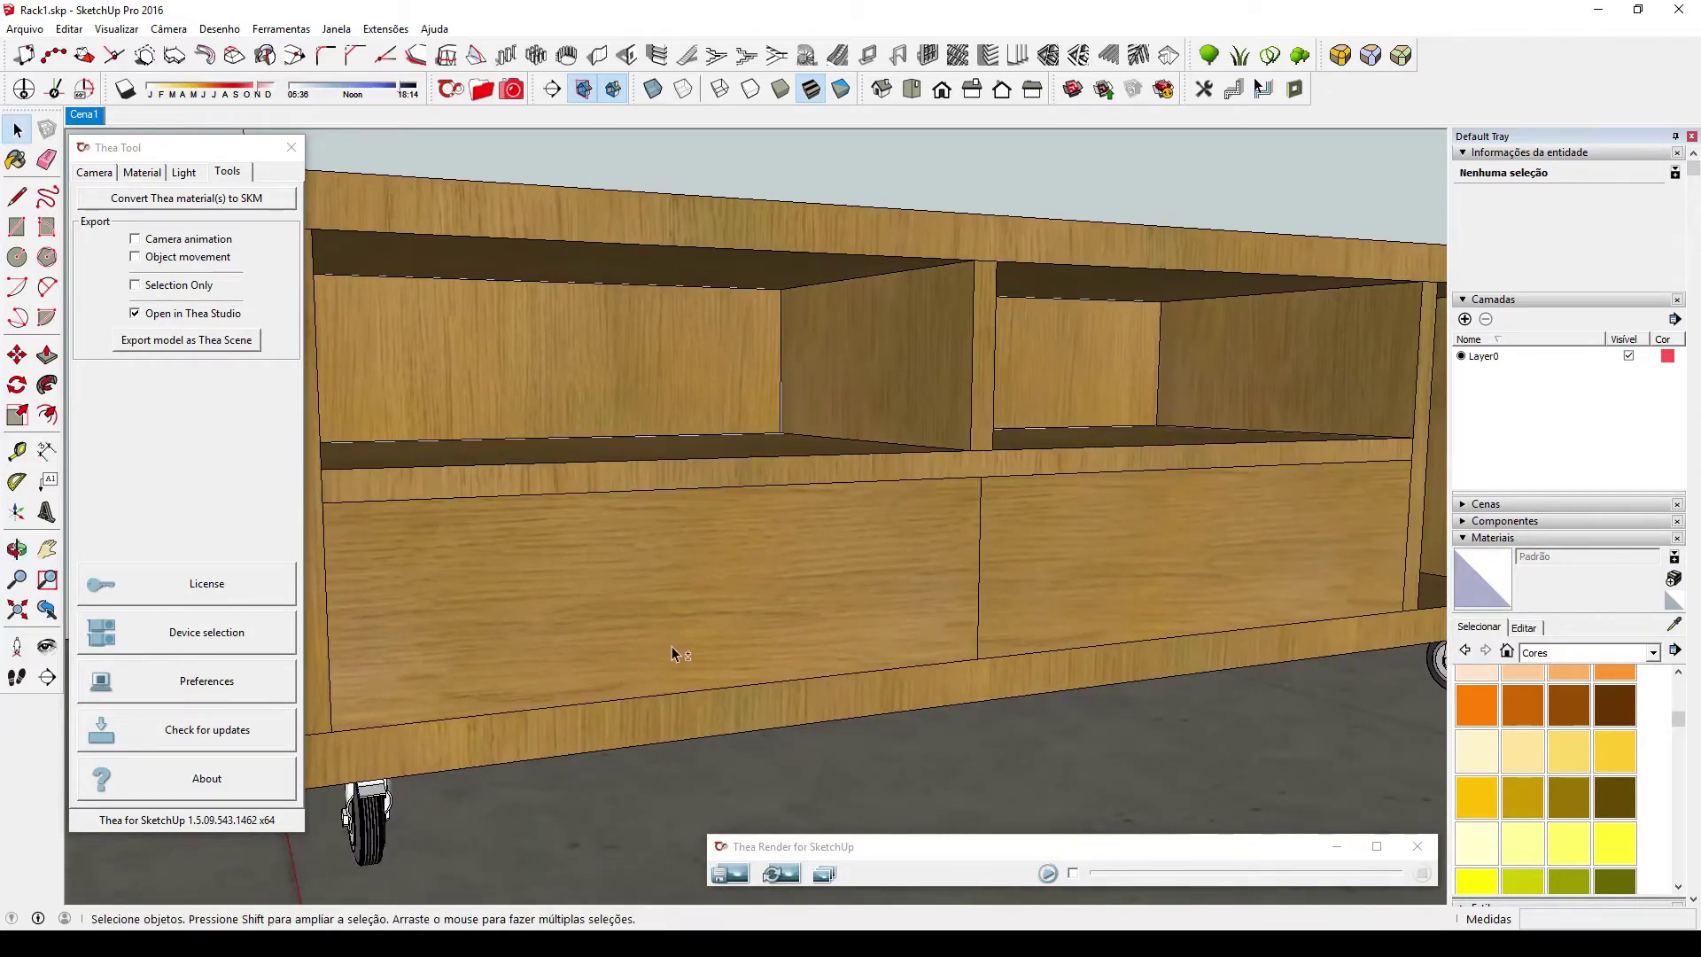
shift+middle_drag(676, 653, 756, 636)
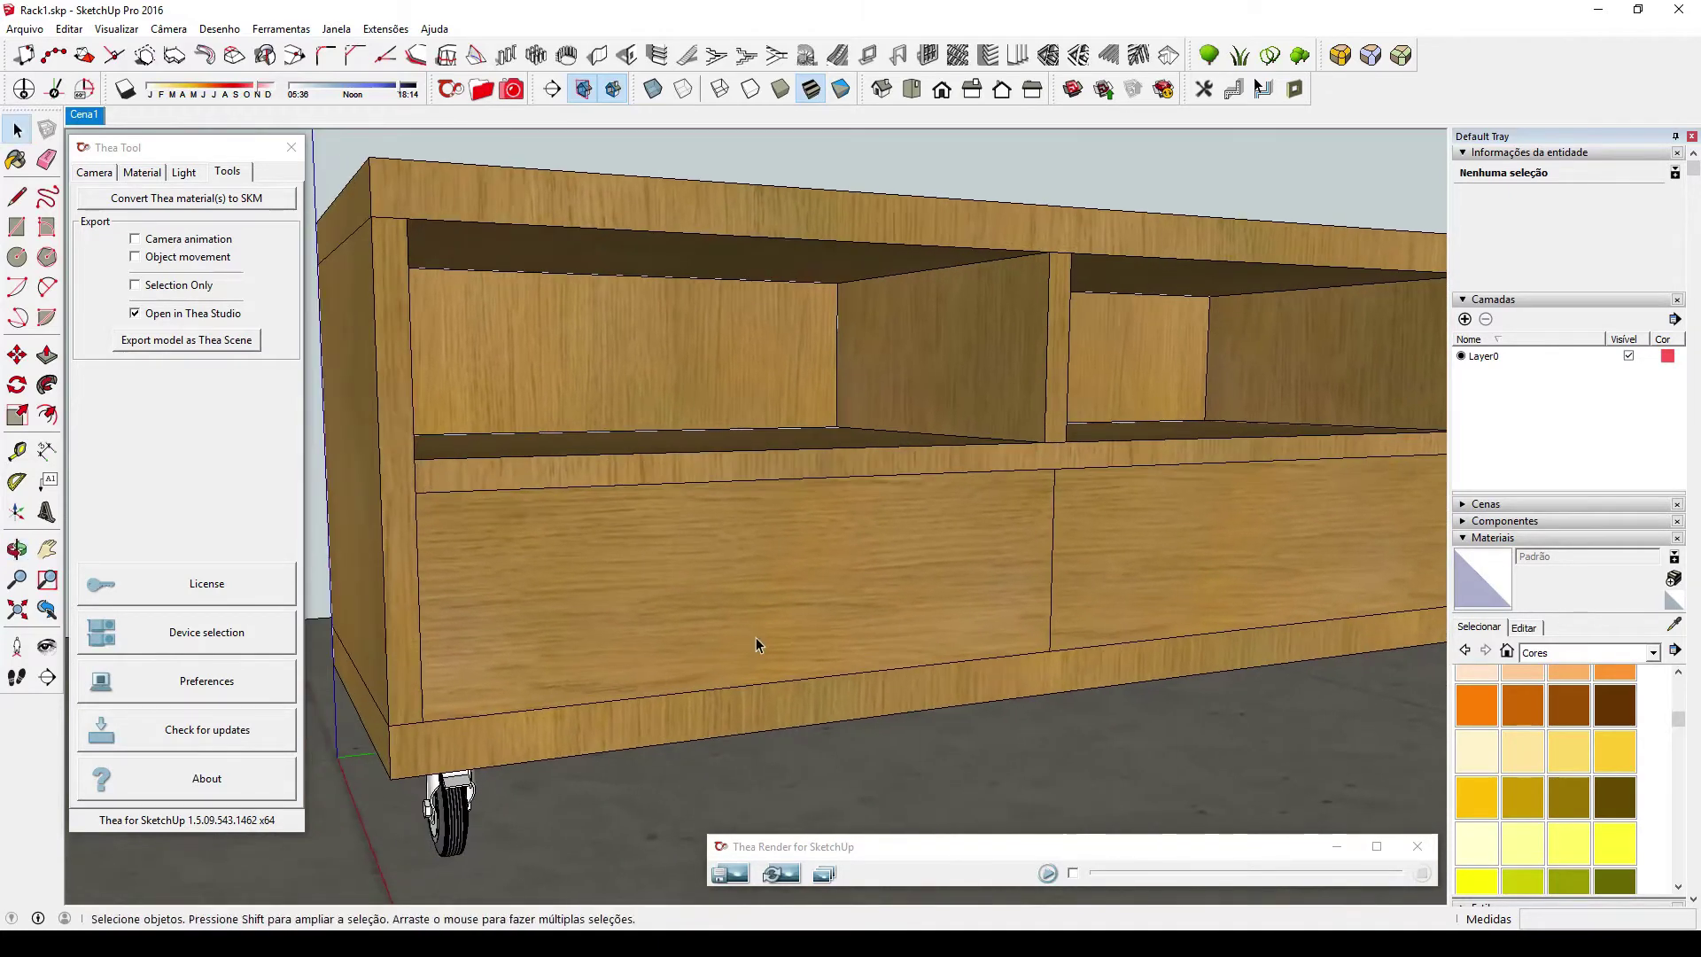
double_click(668, 614)
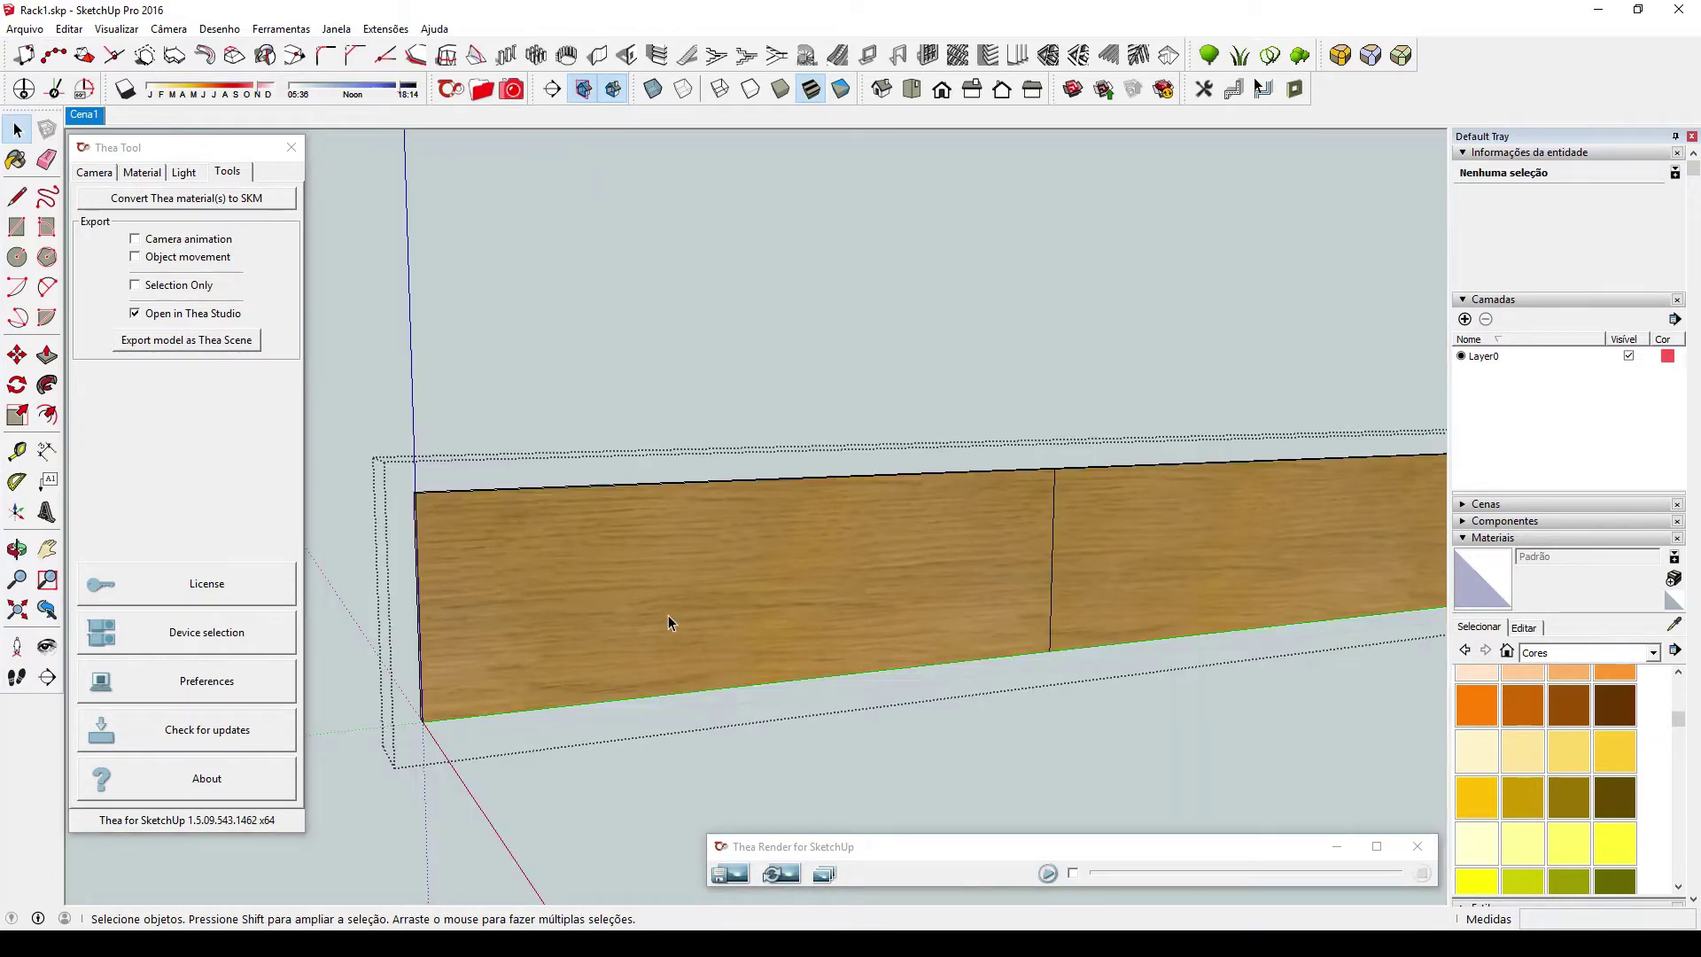
key(f)
click(735, 486)
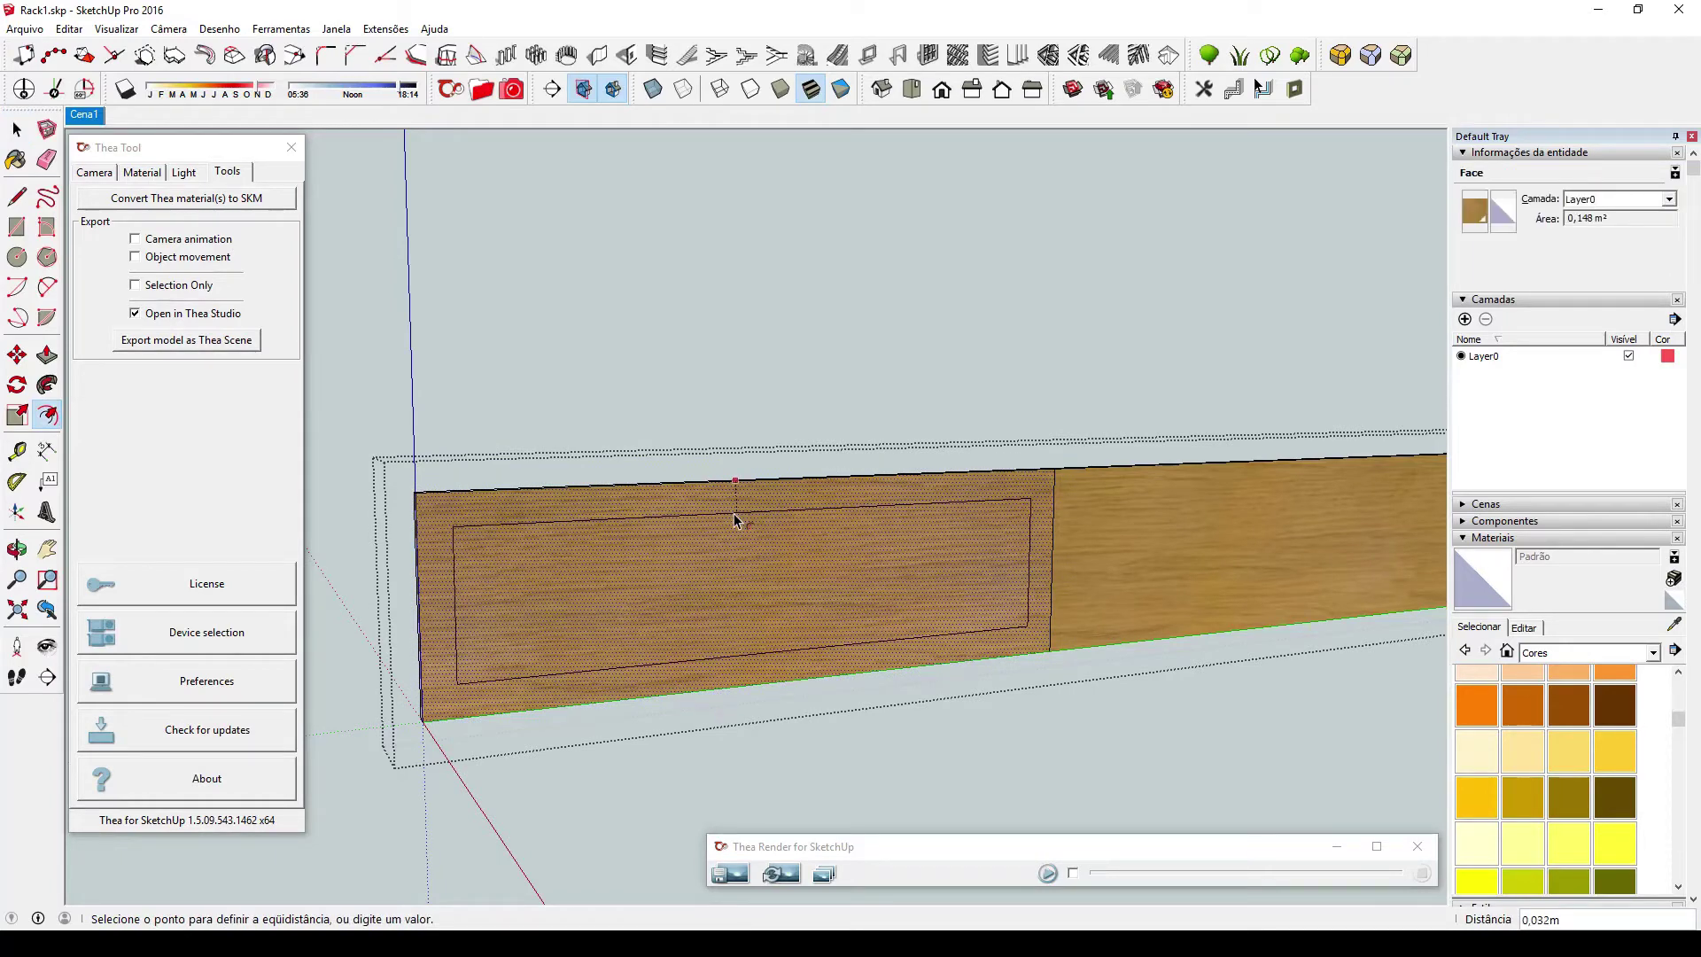
text(,003)
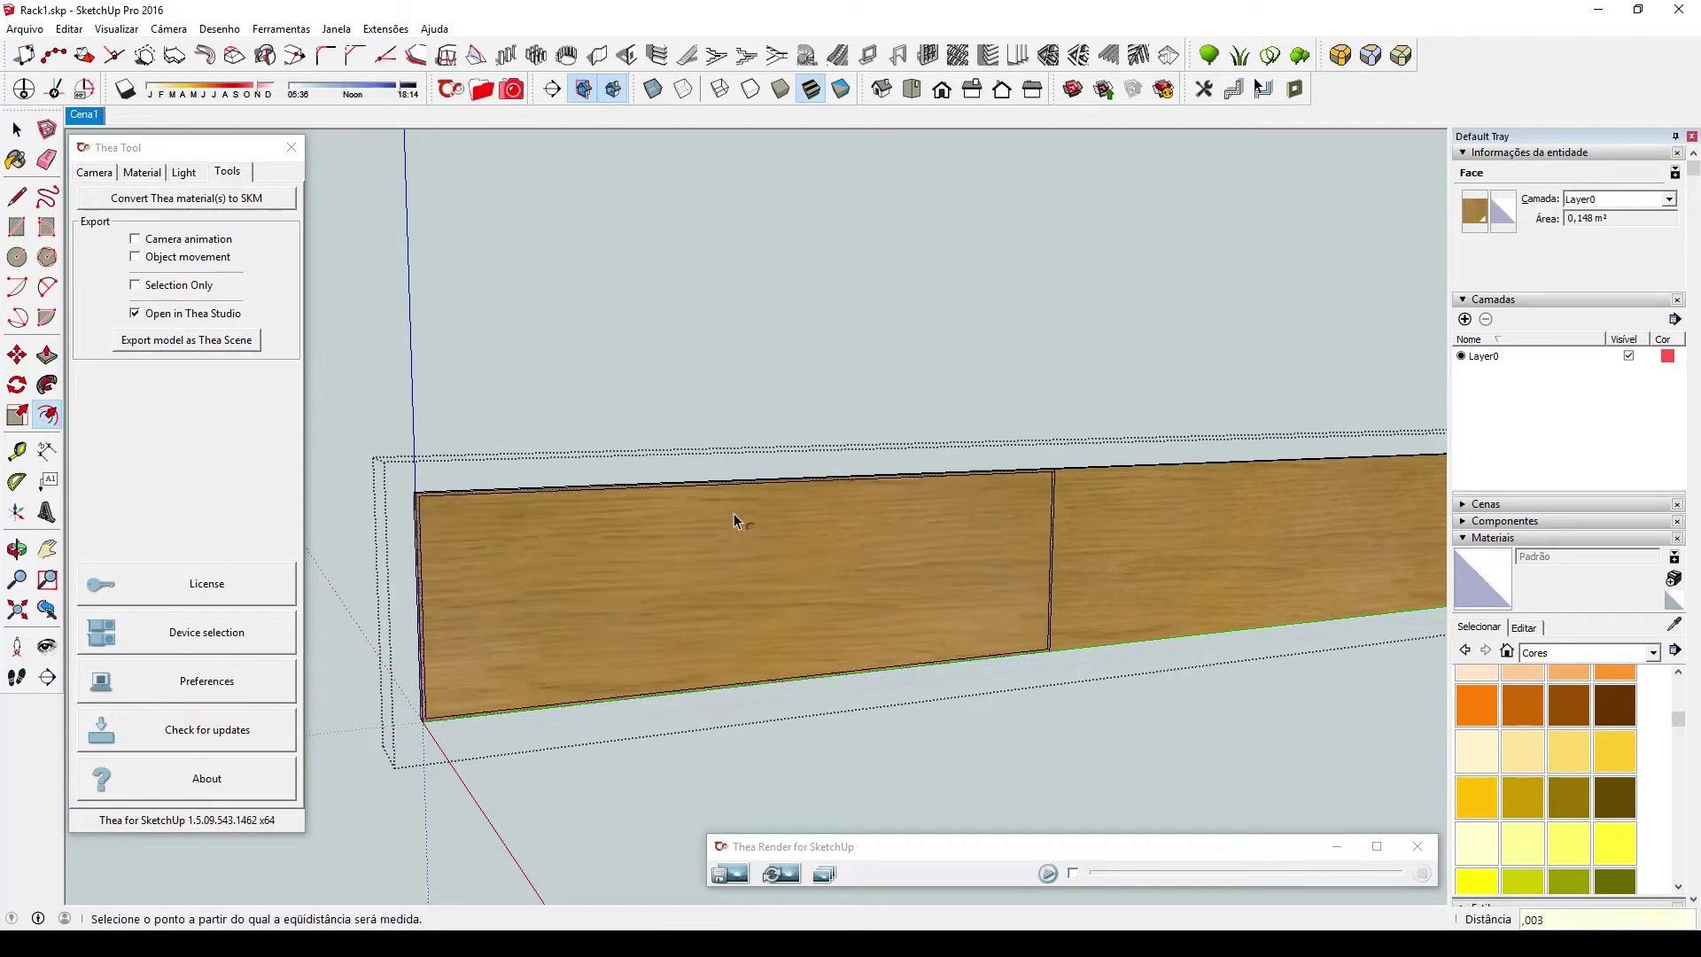
click(1145, 474)
text(,003)
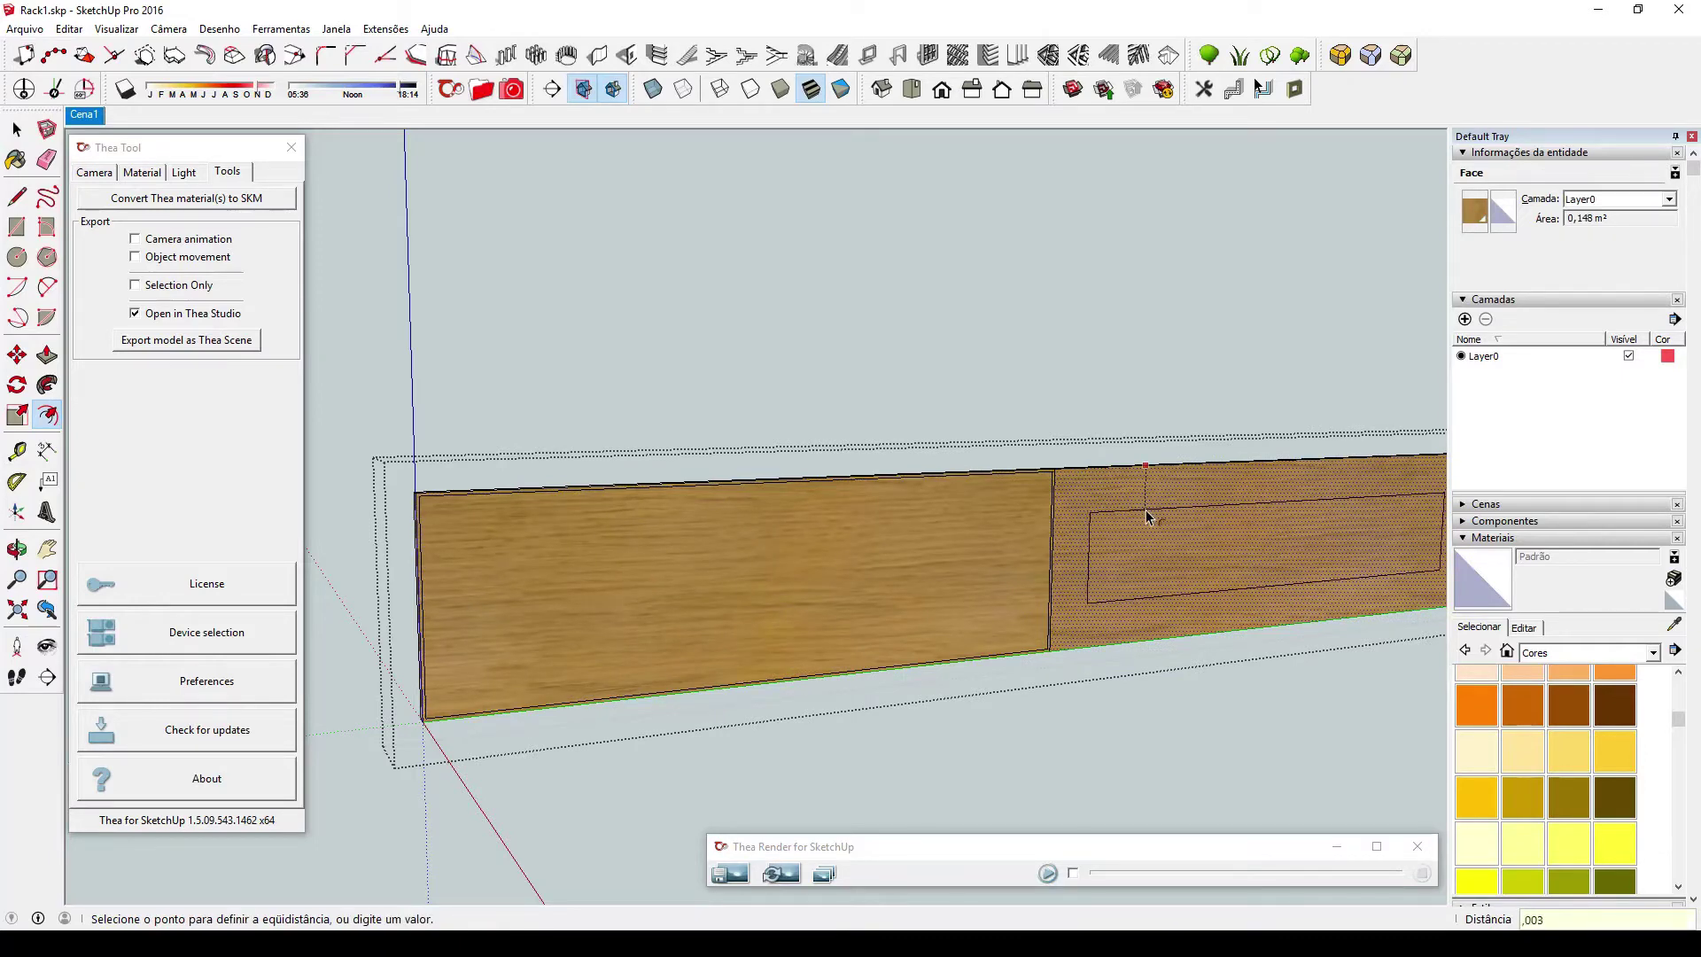
key(Return)
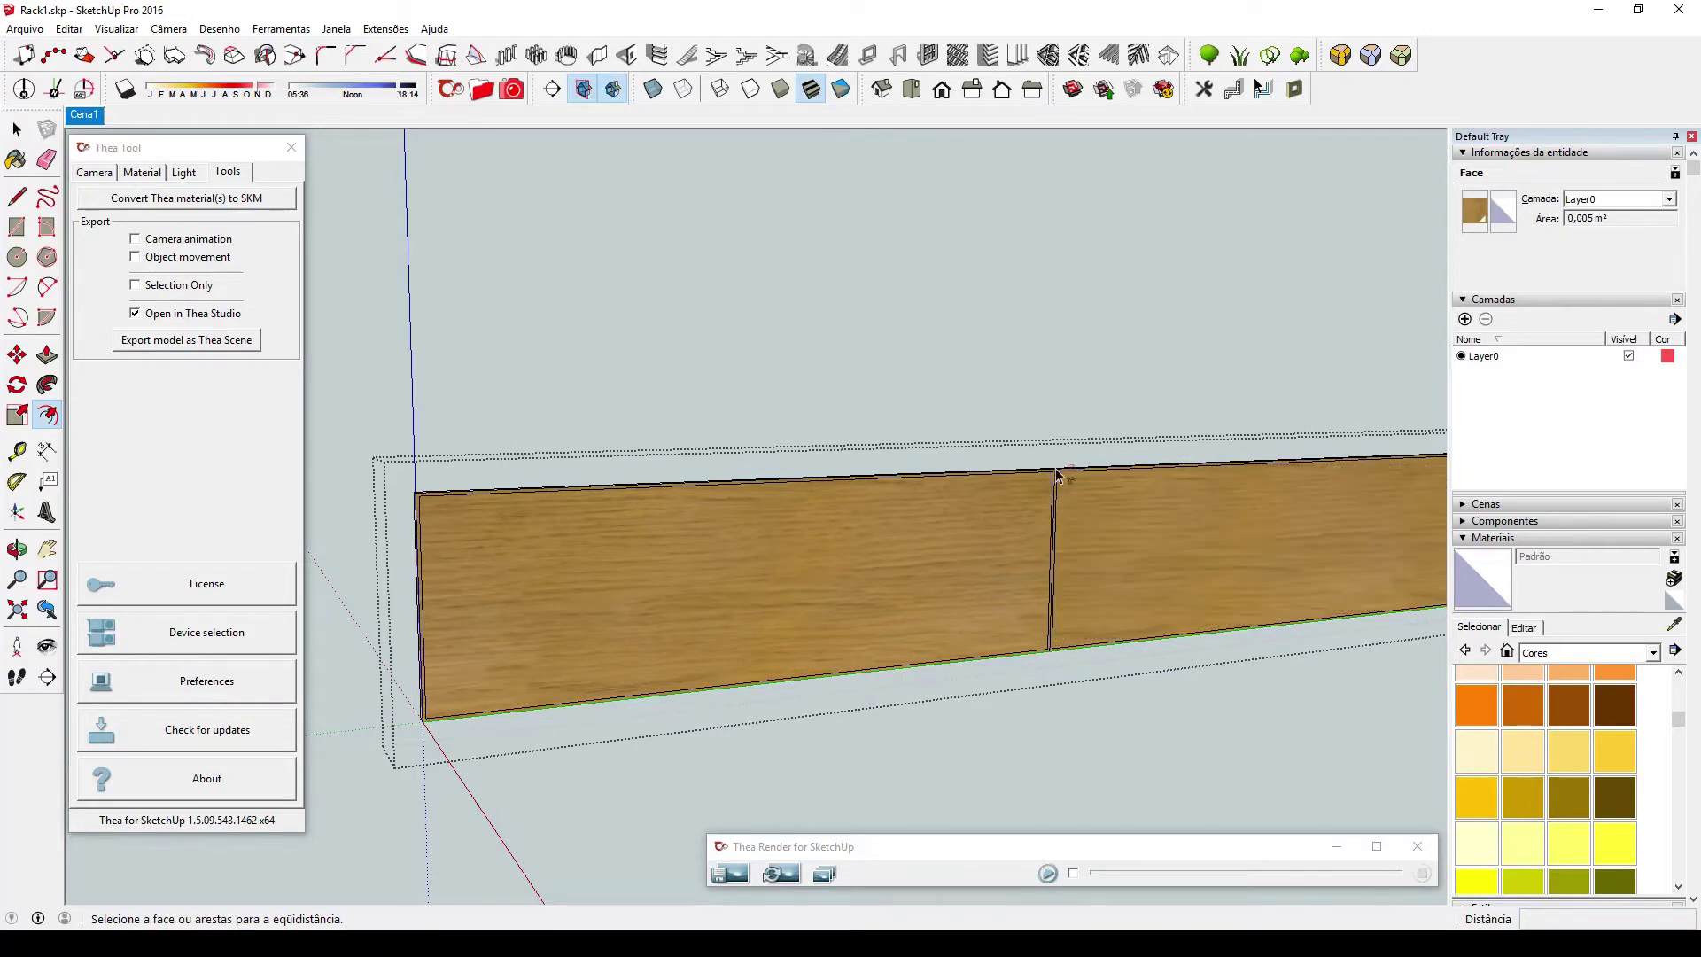
Push the narrow offset borders of both drawer faces back 0.010 m through the panel and exit the panel.
scroll(1145, 511, up, 5)
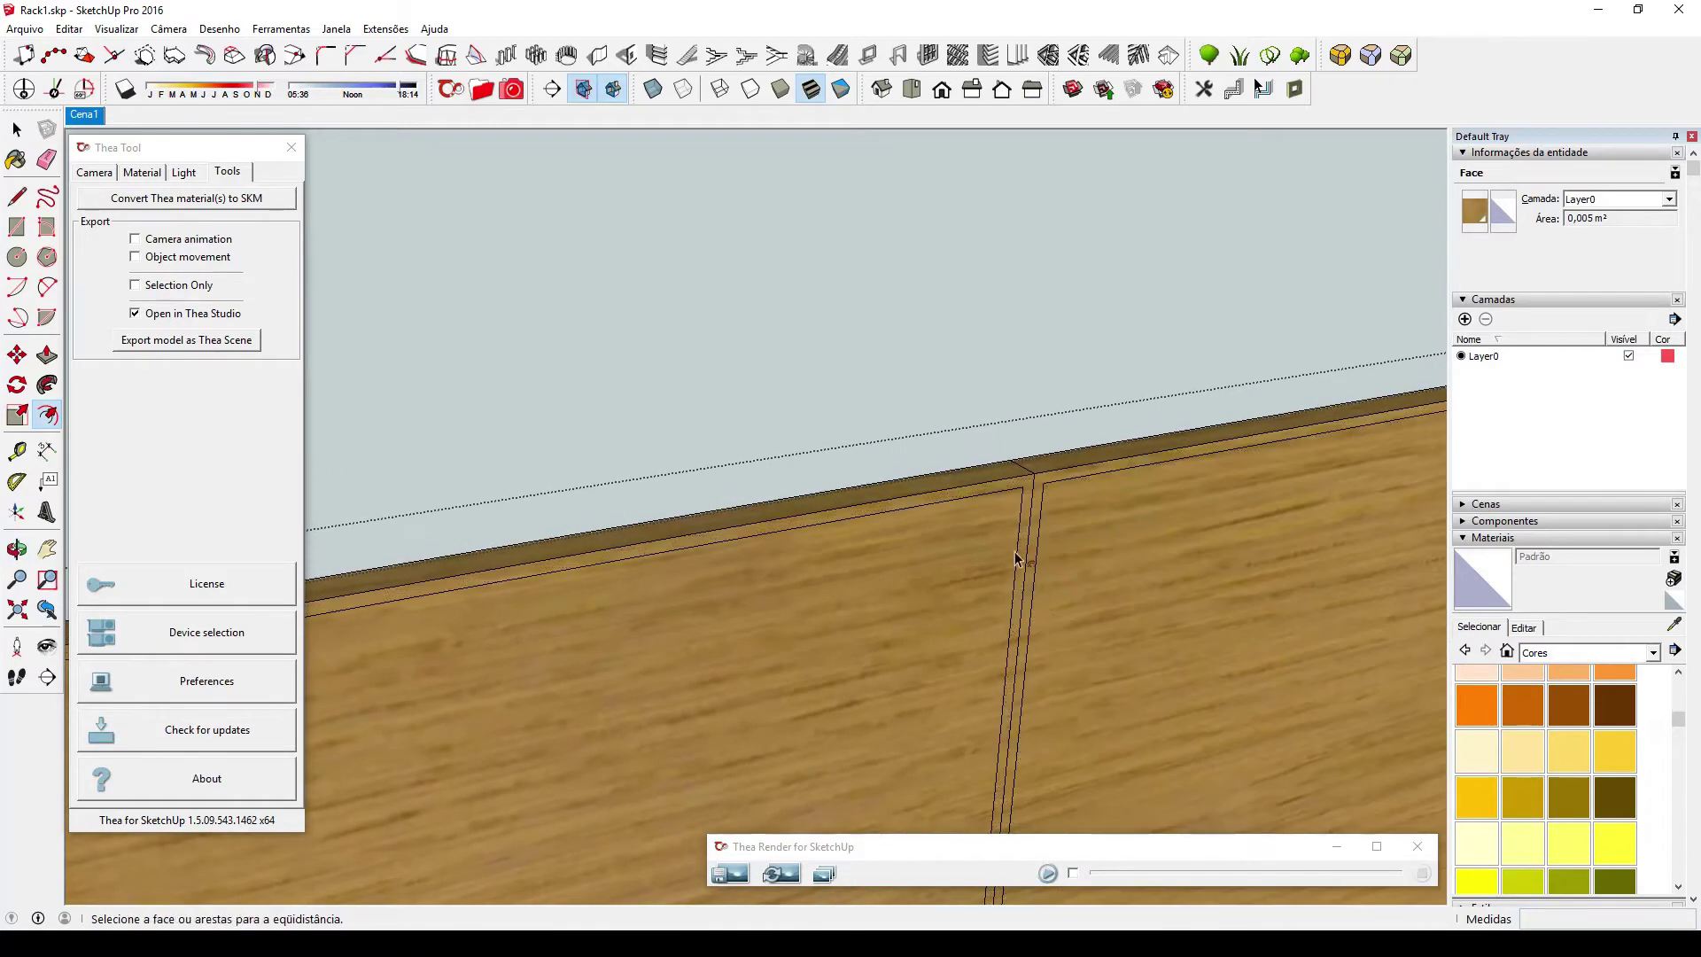
key(space)
click(1025, 498)
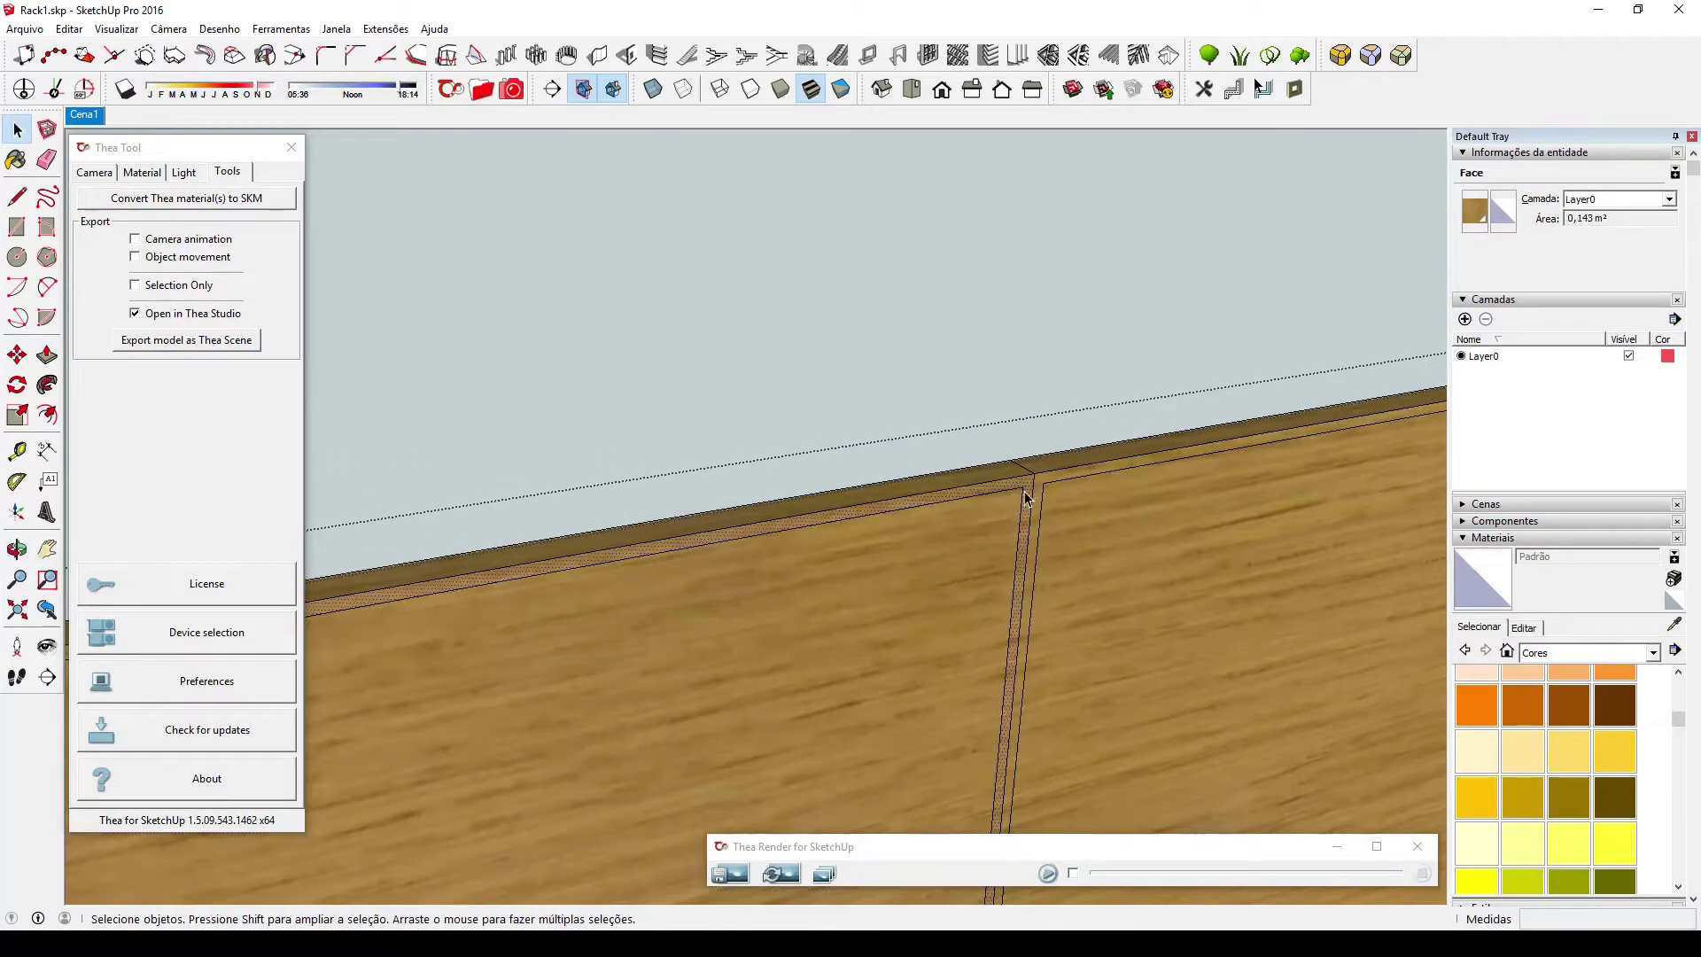
key(p)
click(1023, 485)
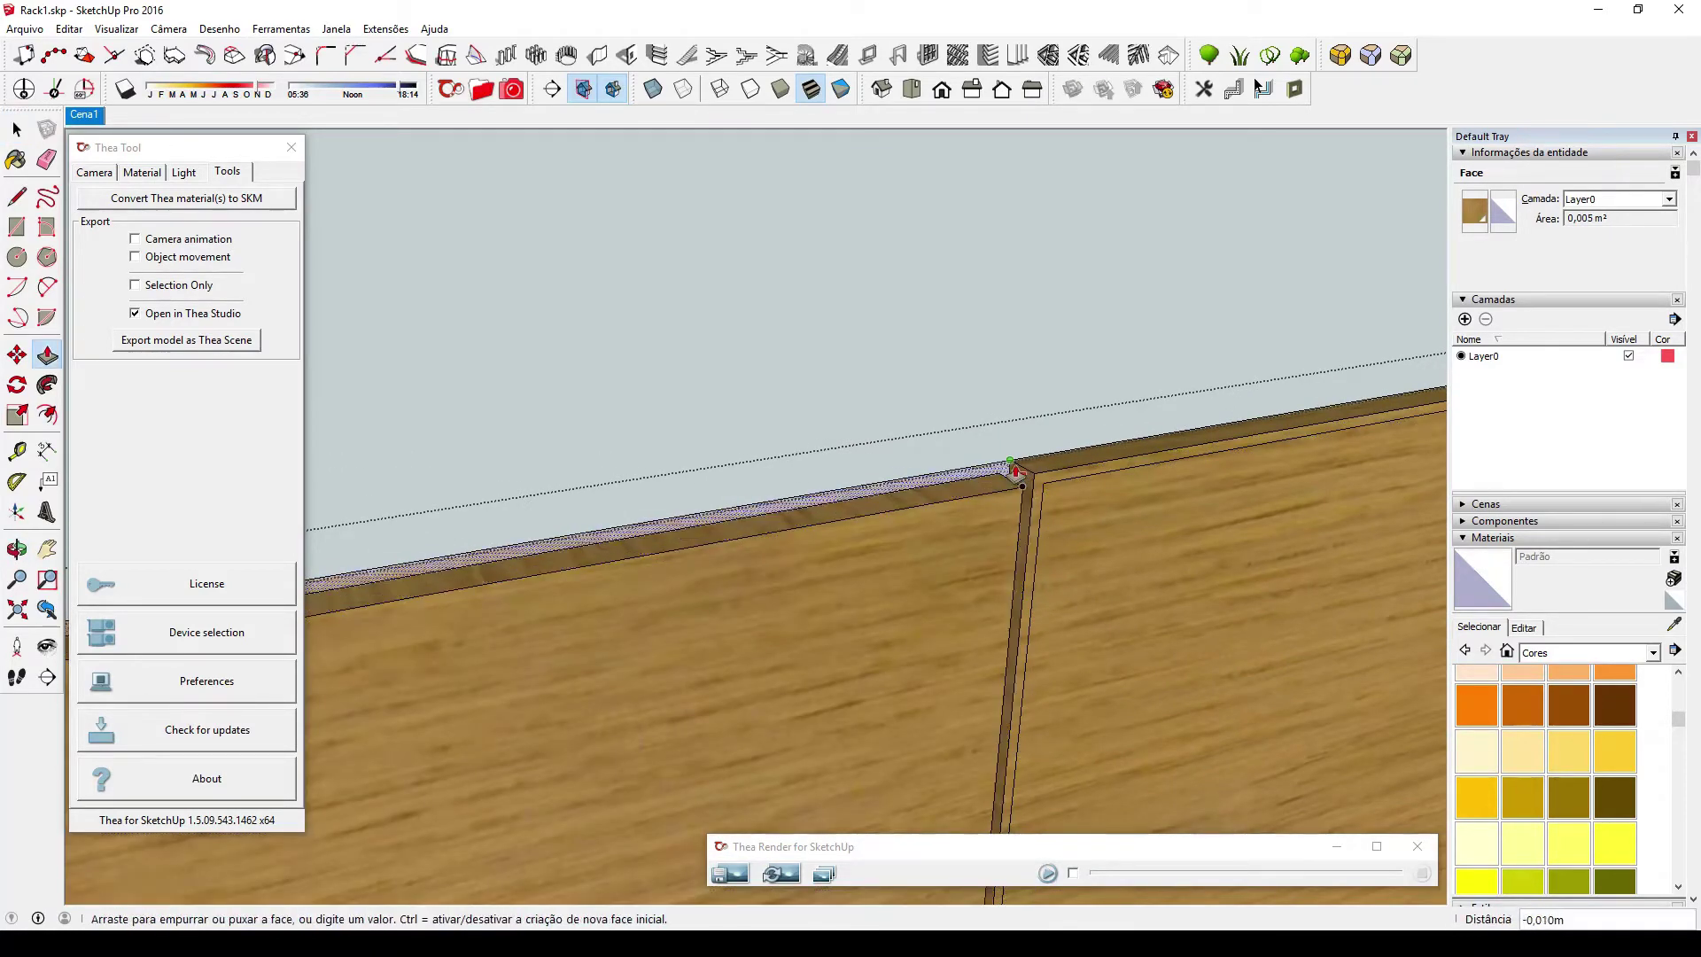
click(1009, 464)
click(1049, 477)
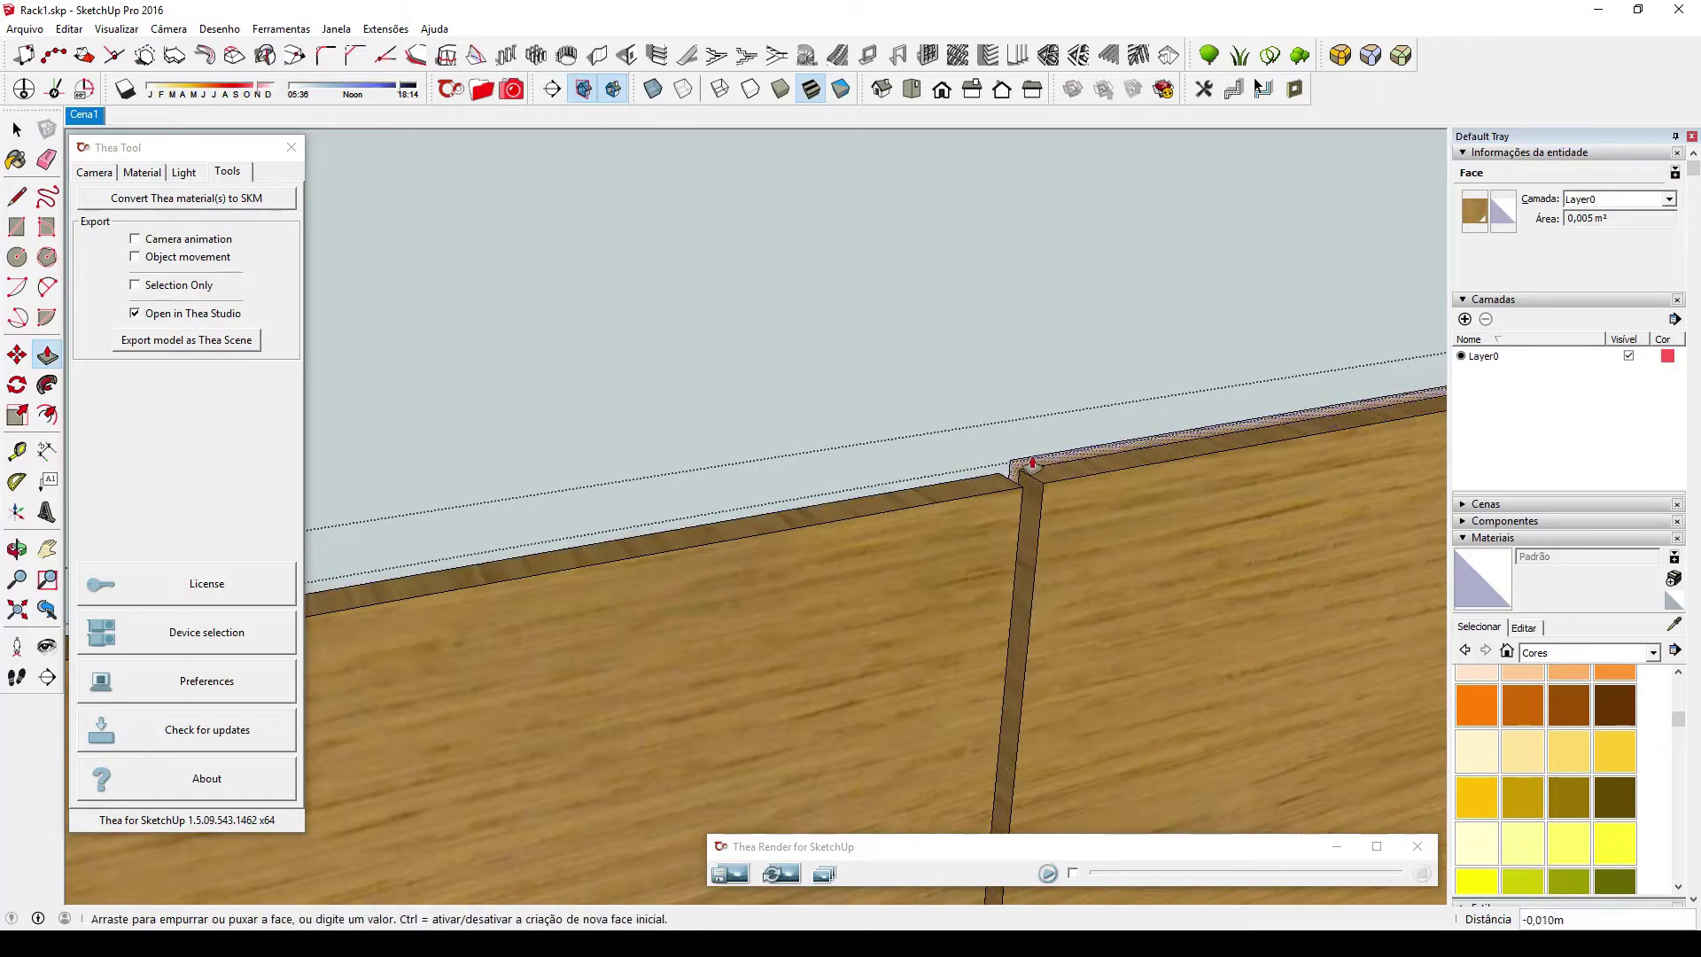
click(1025, 470)
middle_drag(1048, 499, 960, 581)
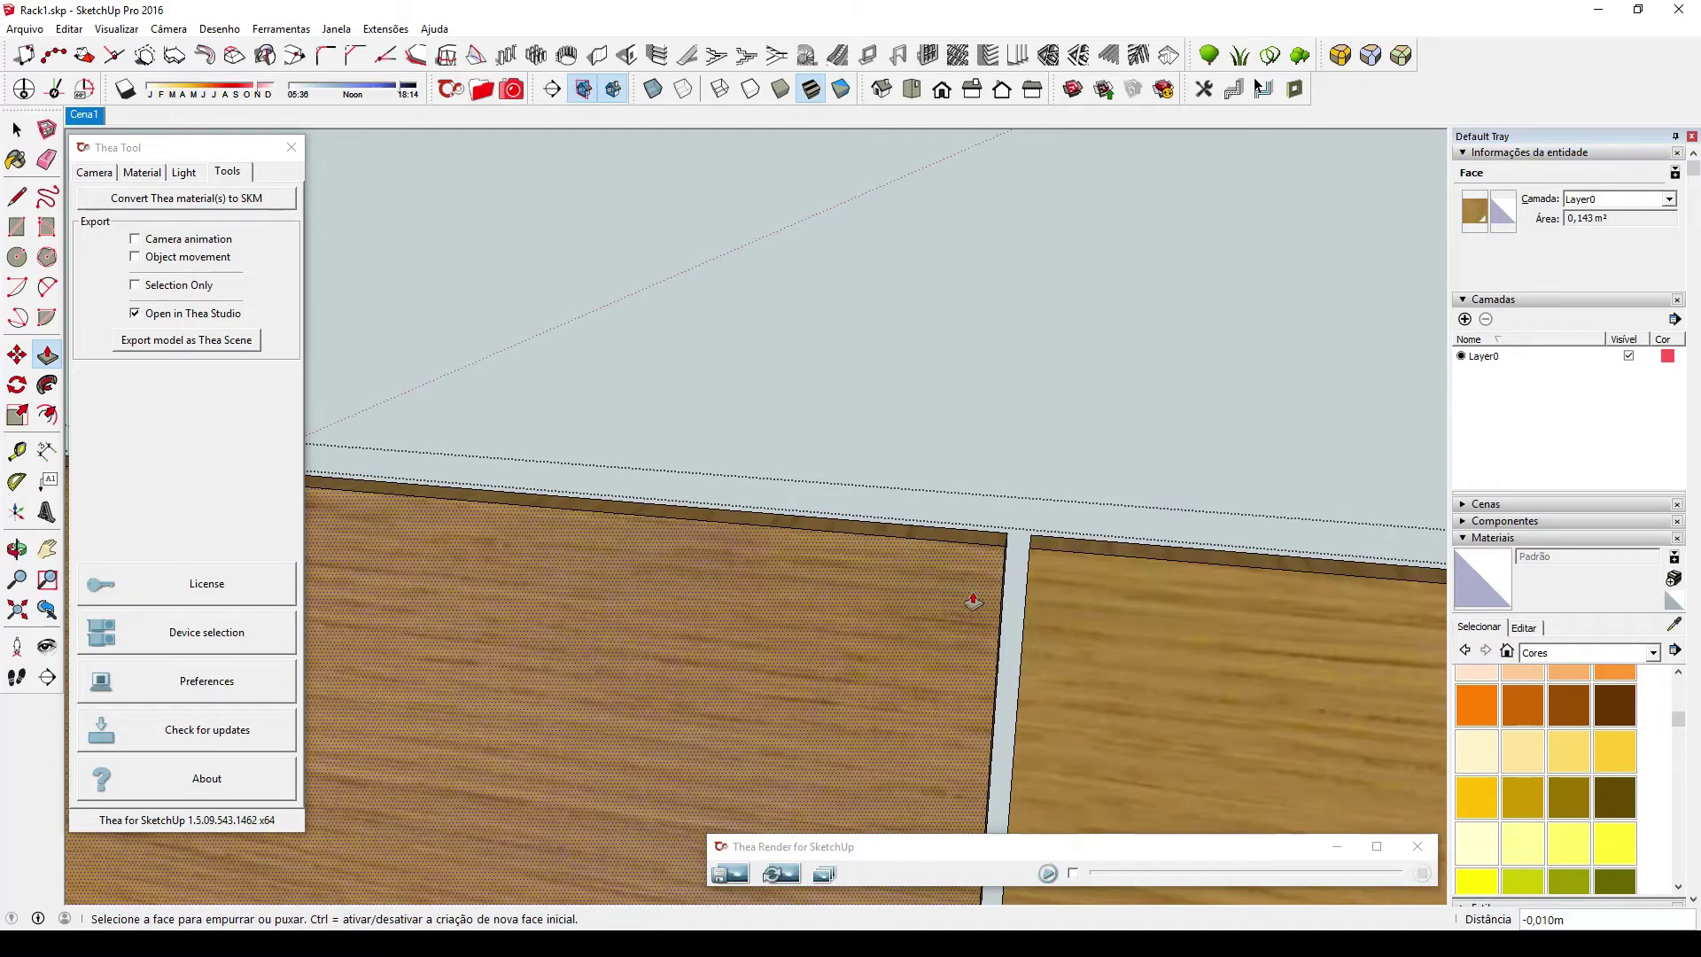
key(space)
click(1010, 450)
middle_drag(1058, 602, 988, 361)
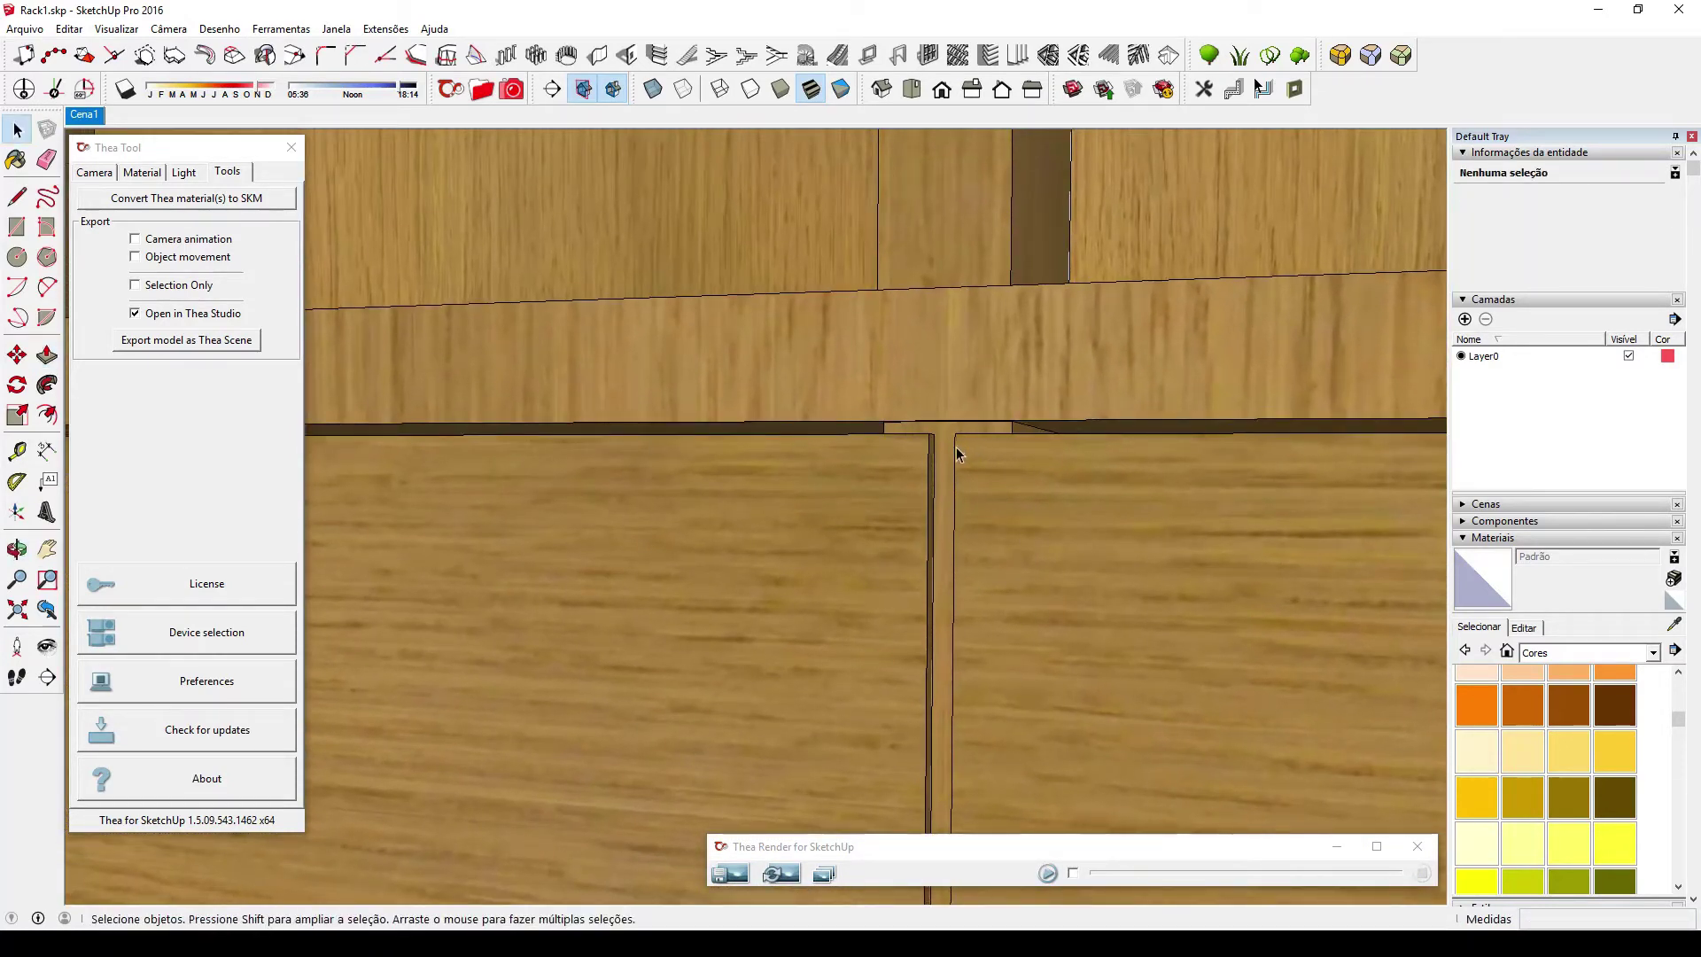
middle_drag(957, 454, 833, 582)
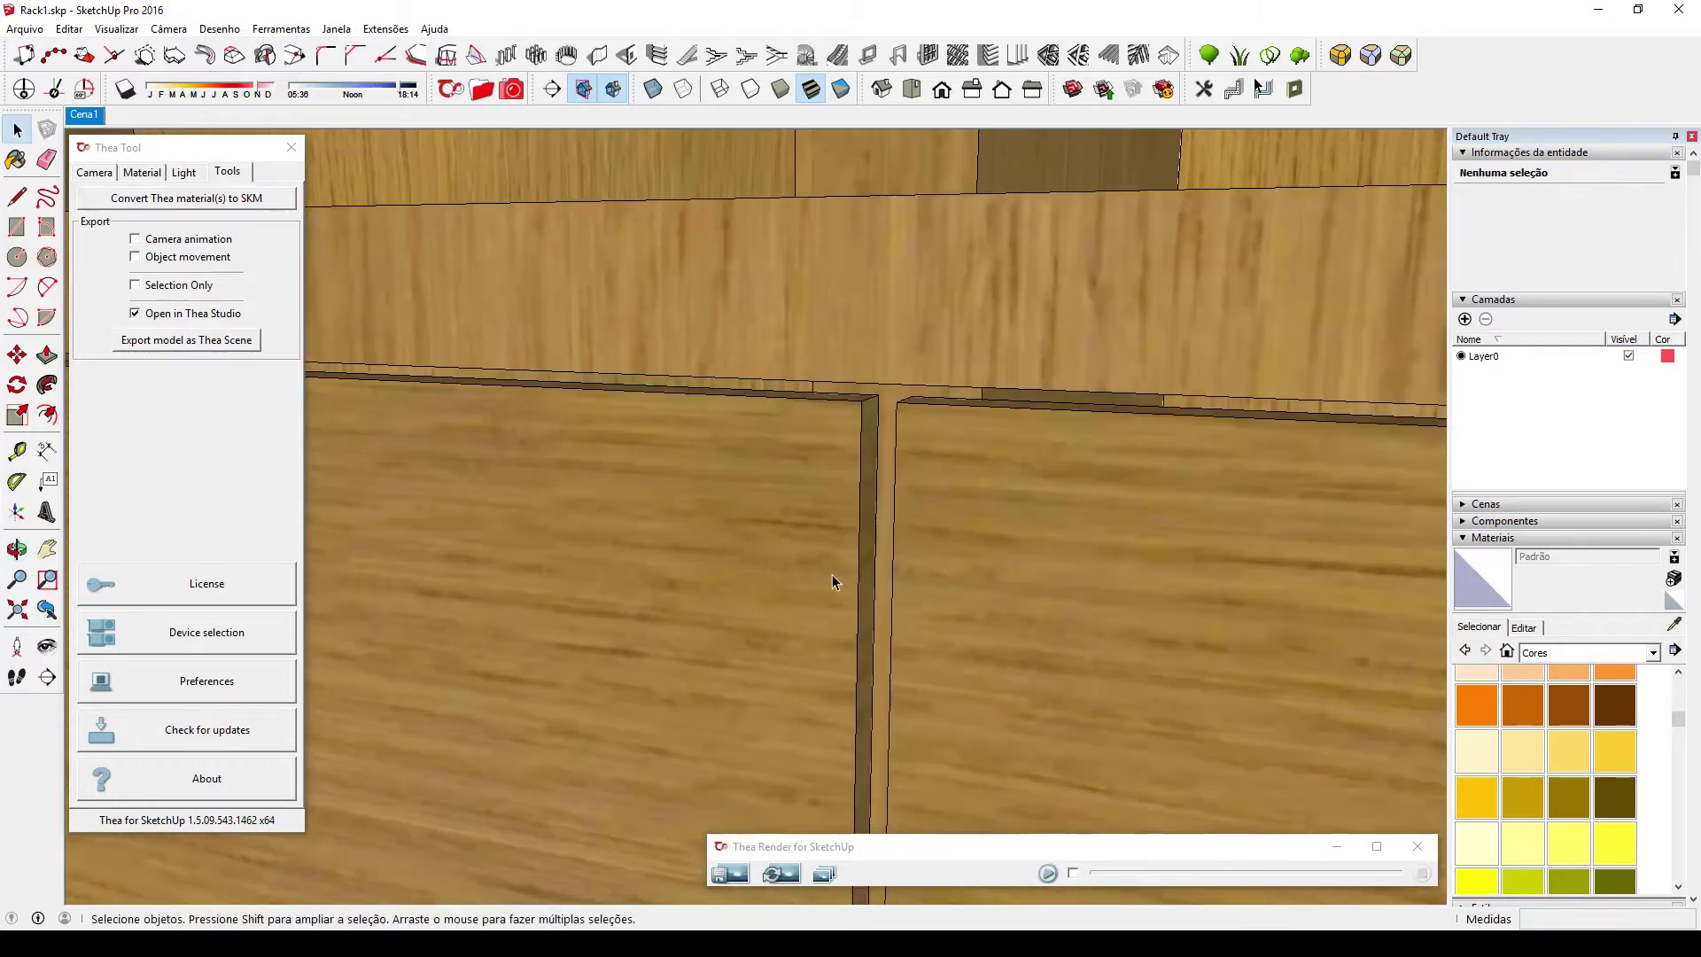
Narrow the gap between the two drawers by pulling their facing side faces slightly toward each other, and exit the panel.
scroll(846, 576, up, 2)
double_click(875, 567)
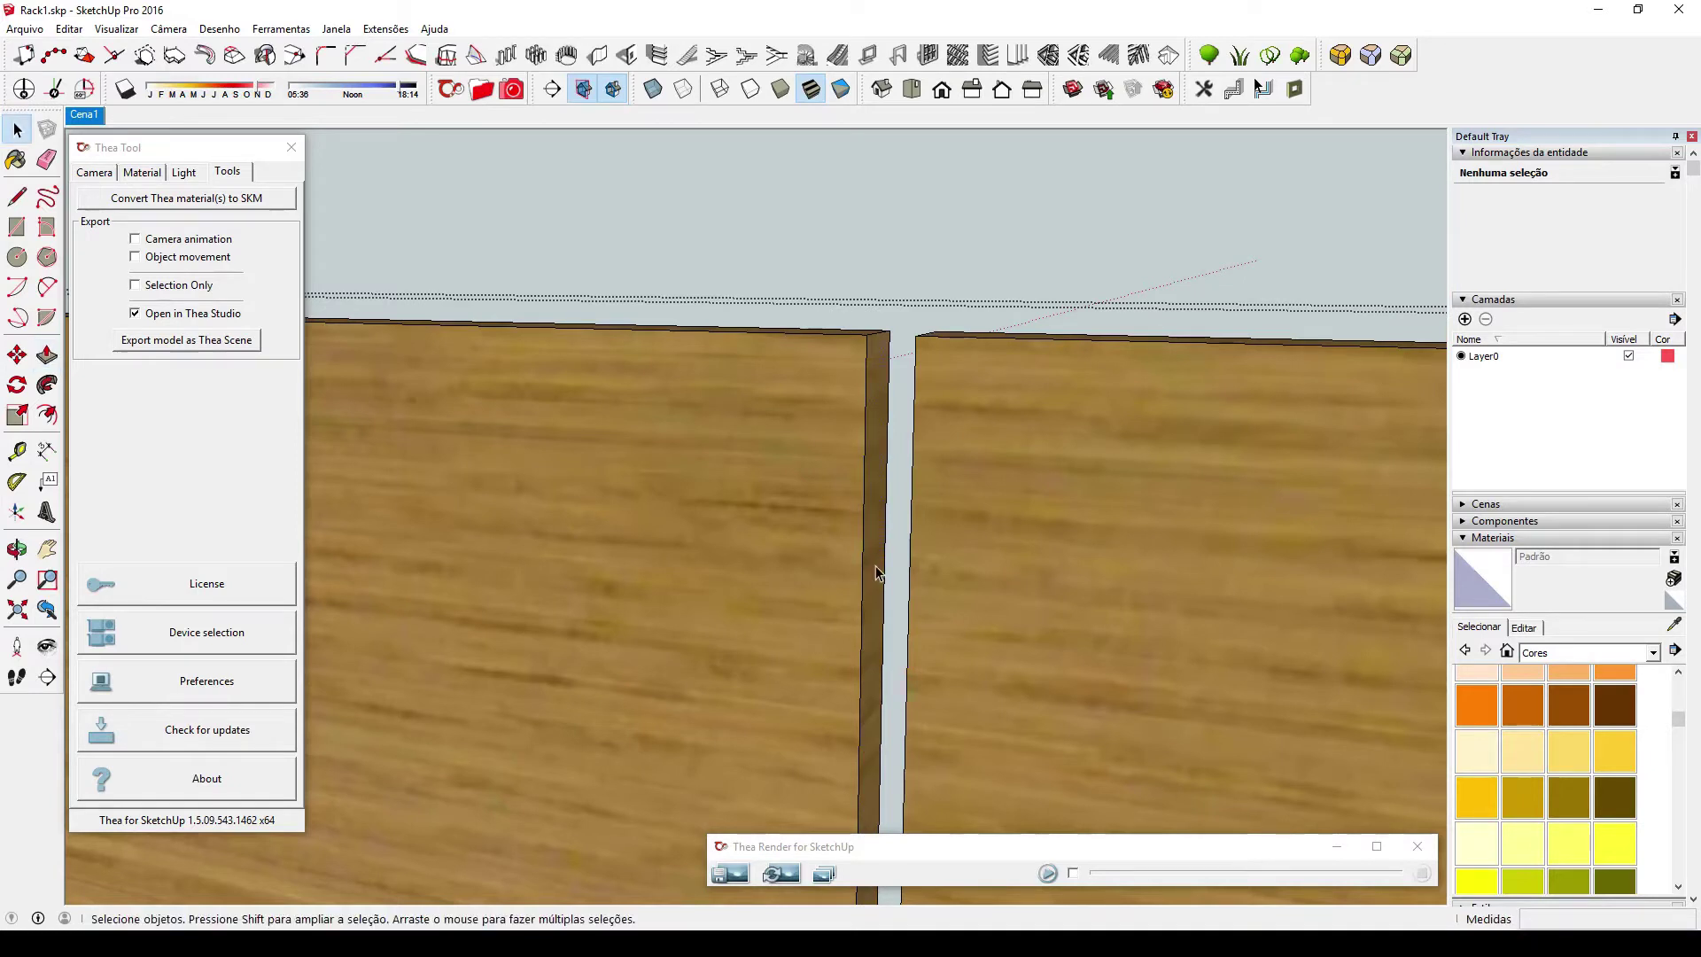
key(p)
click(876, 568)
text(,0)
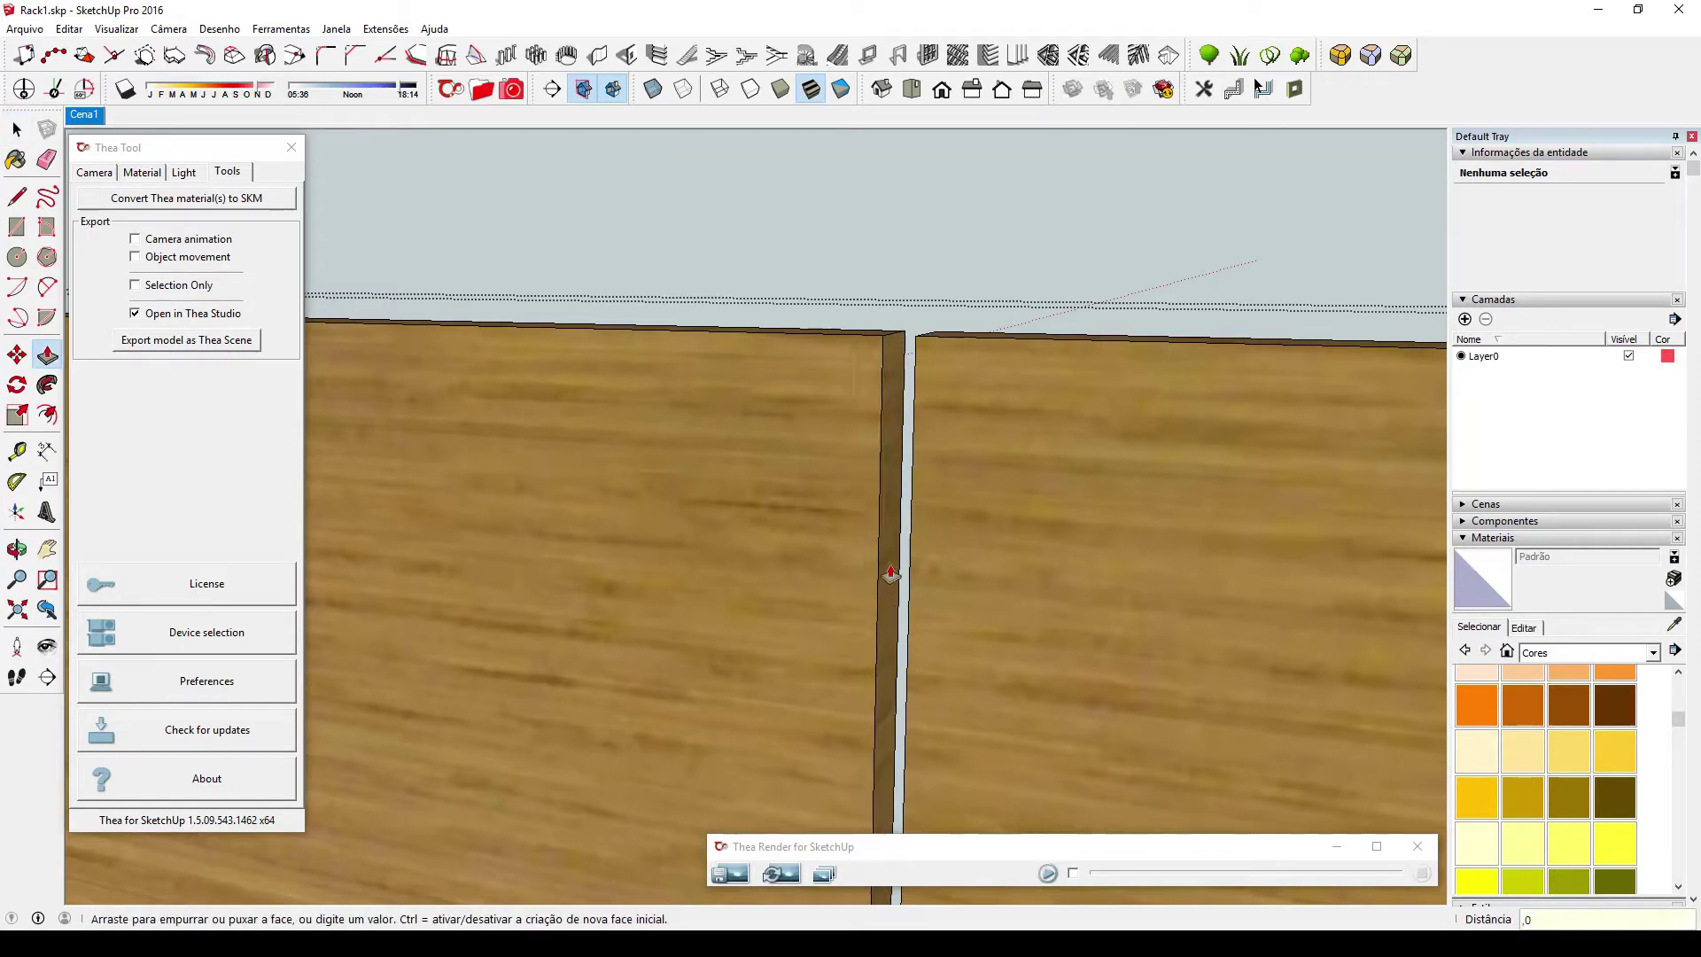
text(0)
key(Return)
middle_drag(883, 596, 1192, 562)
click(898, 553)
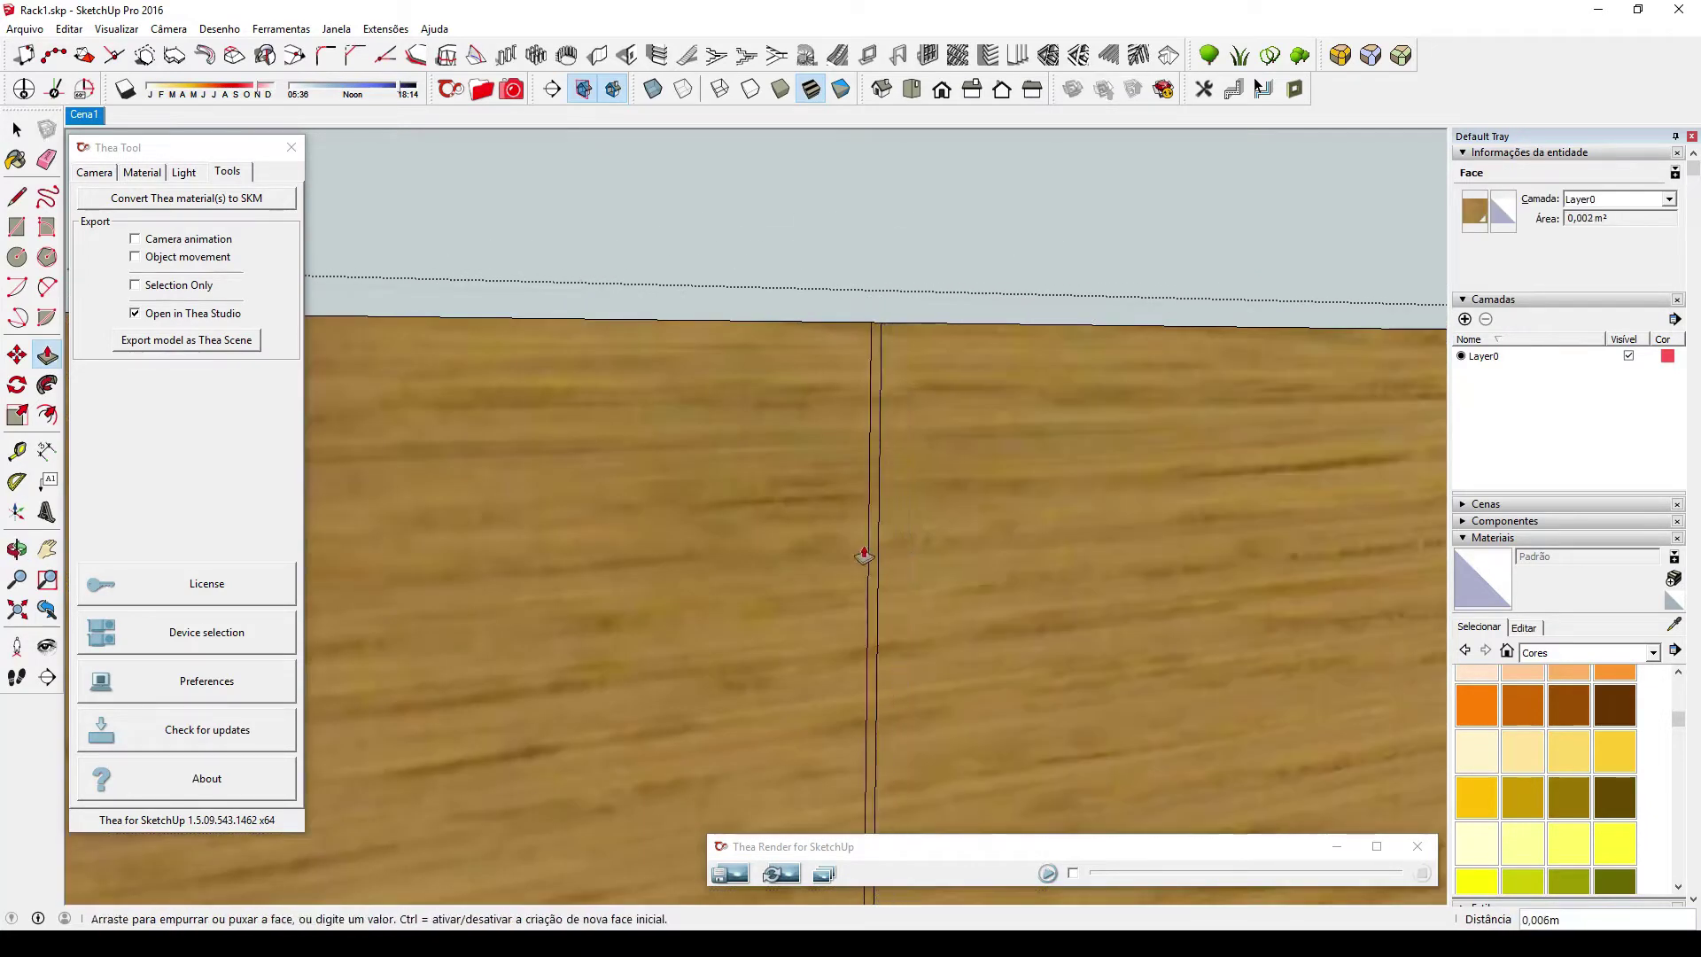
text(,00)
key(Return)
key(space)
scroll(885, 556, down, 6)
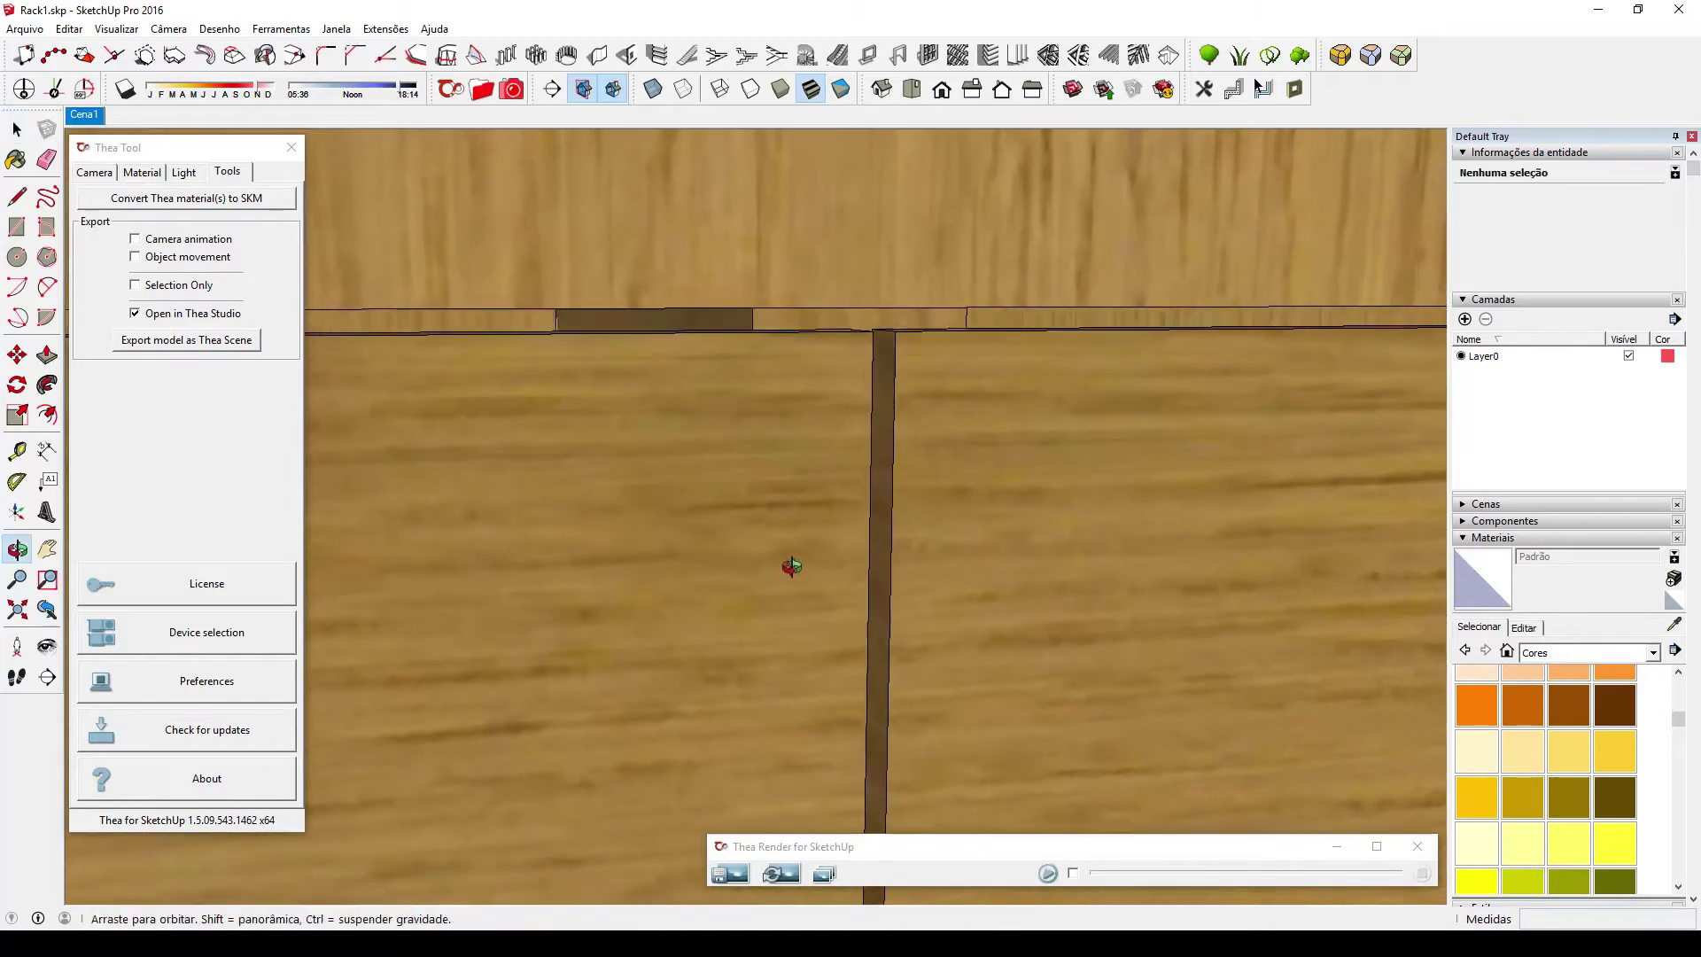
Run the interactive render to examine the modelled drawer gaps on the front rack from the front and from above, and stop the render.
scroll(826, 529, down, 5)
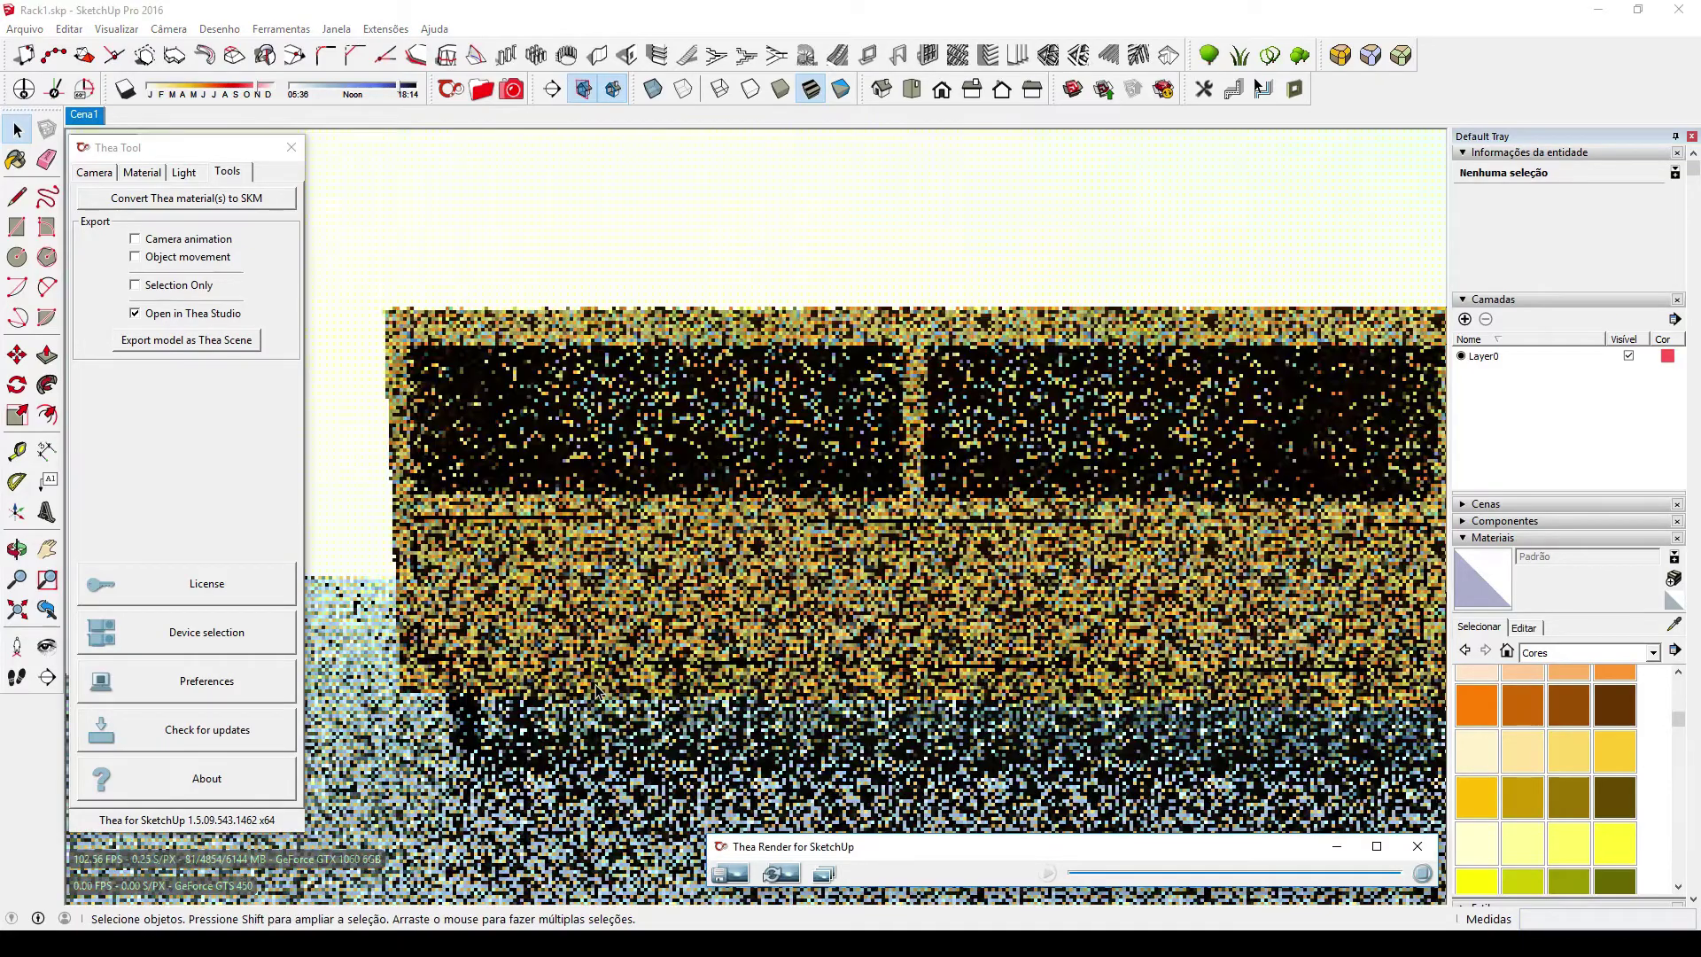
scroll(902, 615, up, 3)
scroll(902, 615, up, 3)
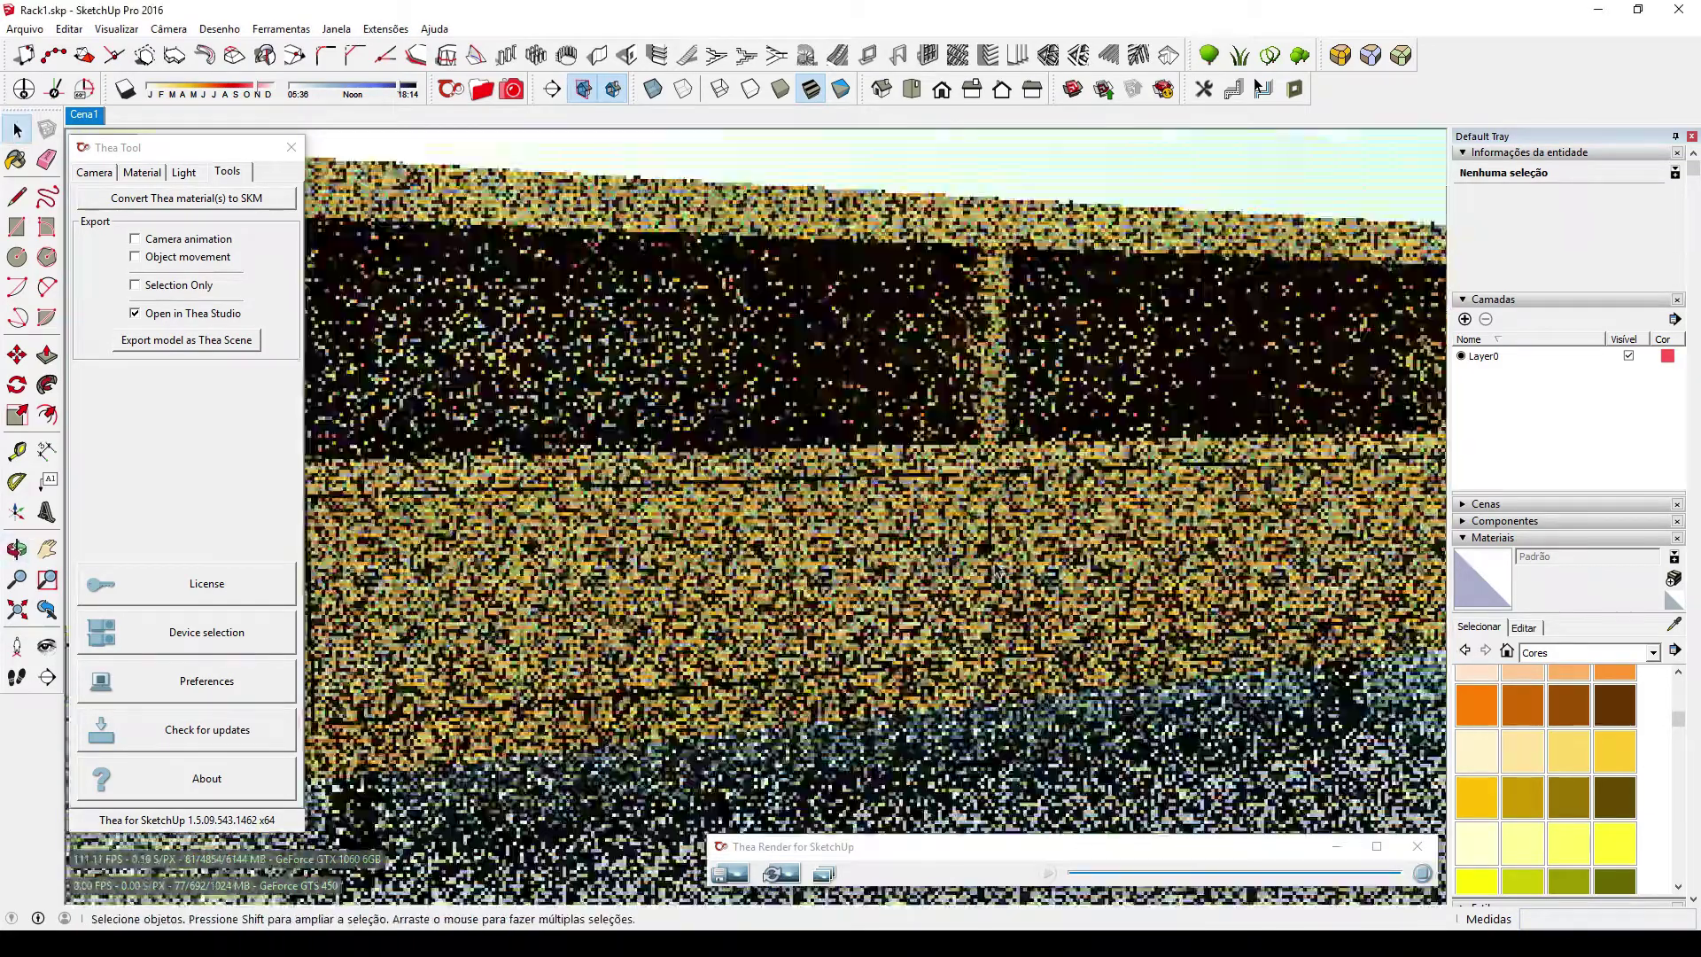
scroll(1035, 606, down, 2)
scroll(1037, 611, down, 2)
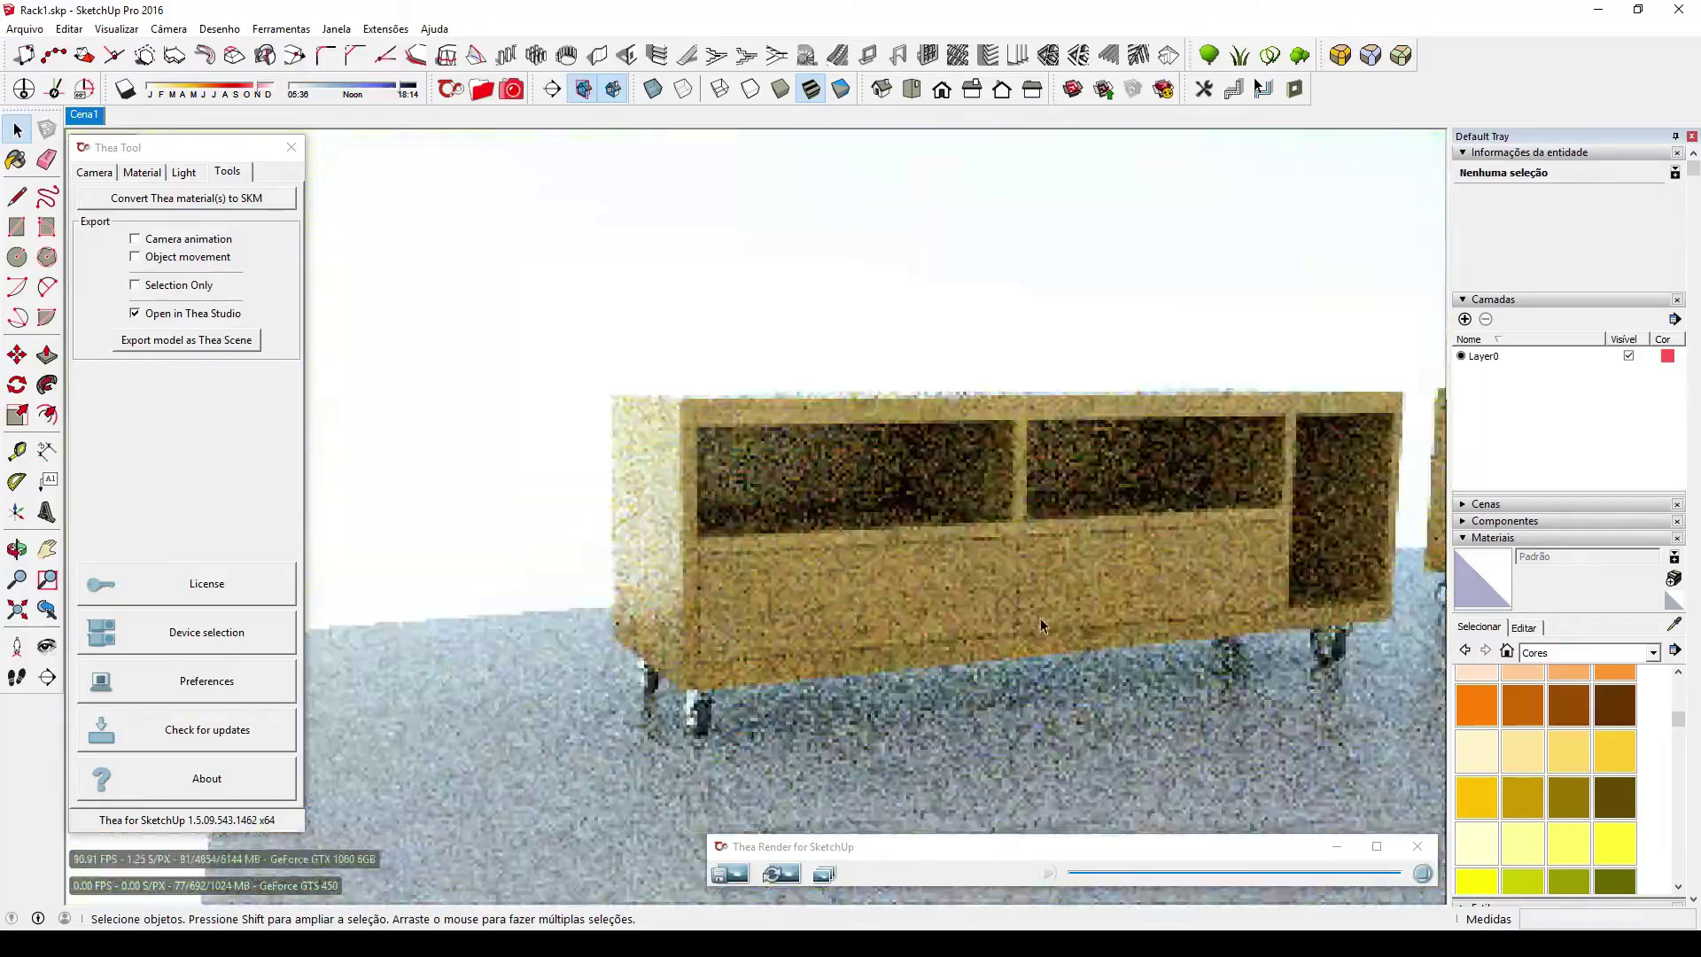
scroll(1040, 619, up, 1)
scroll(980, 596, down, 2)
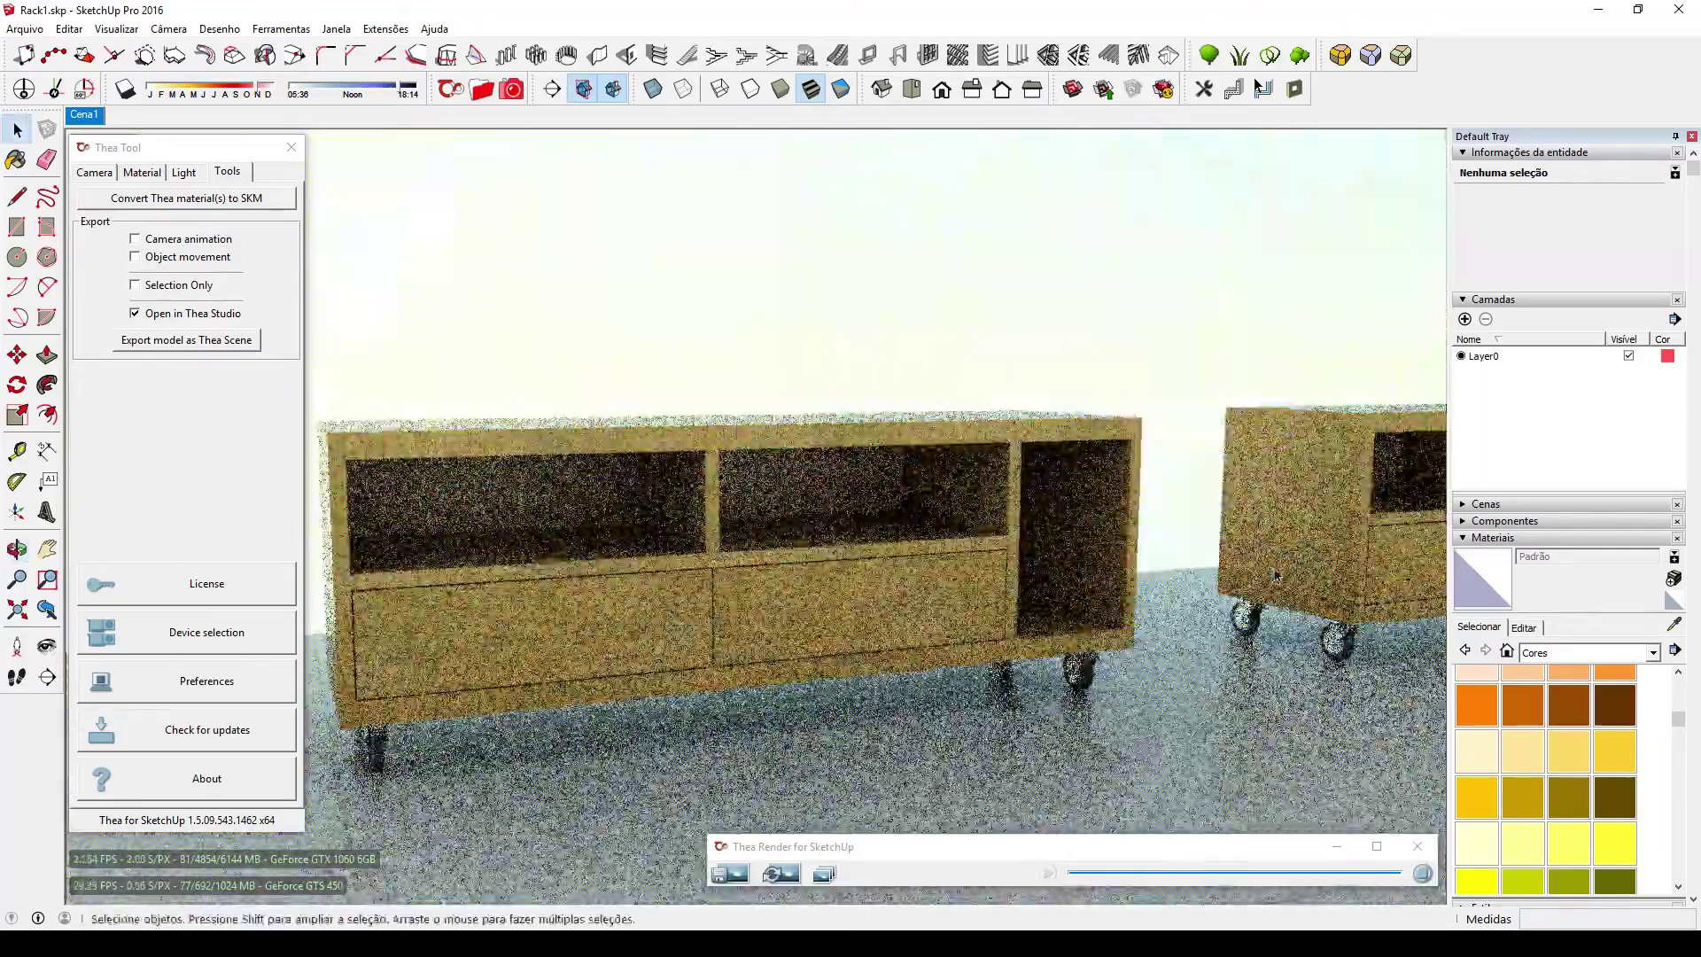
middle_drag(920, 627, 1087, 611)
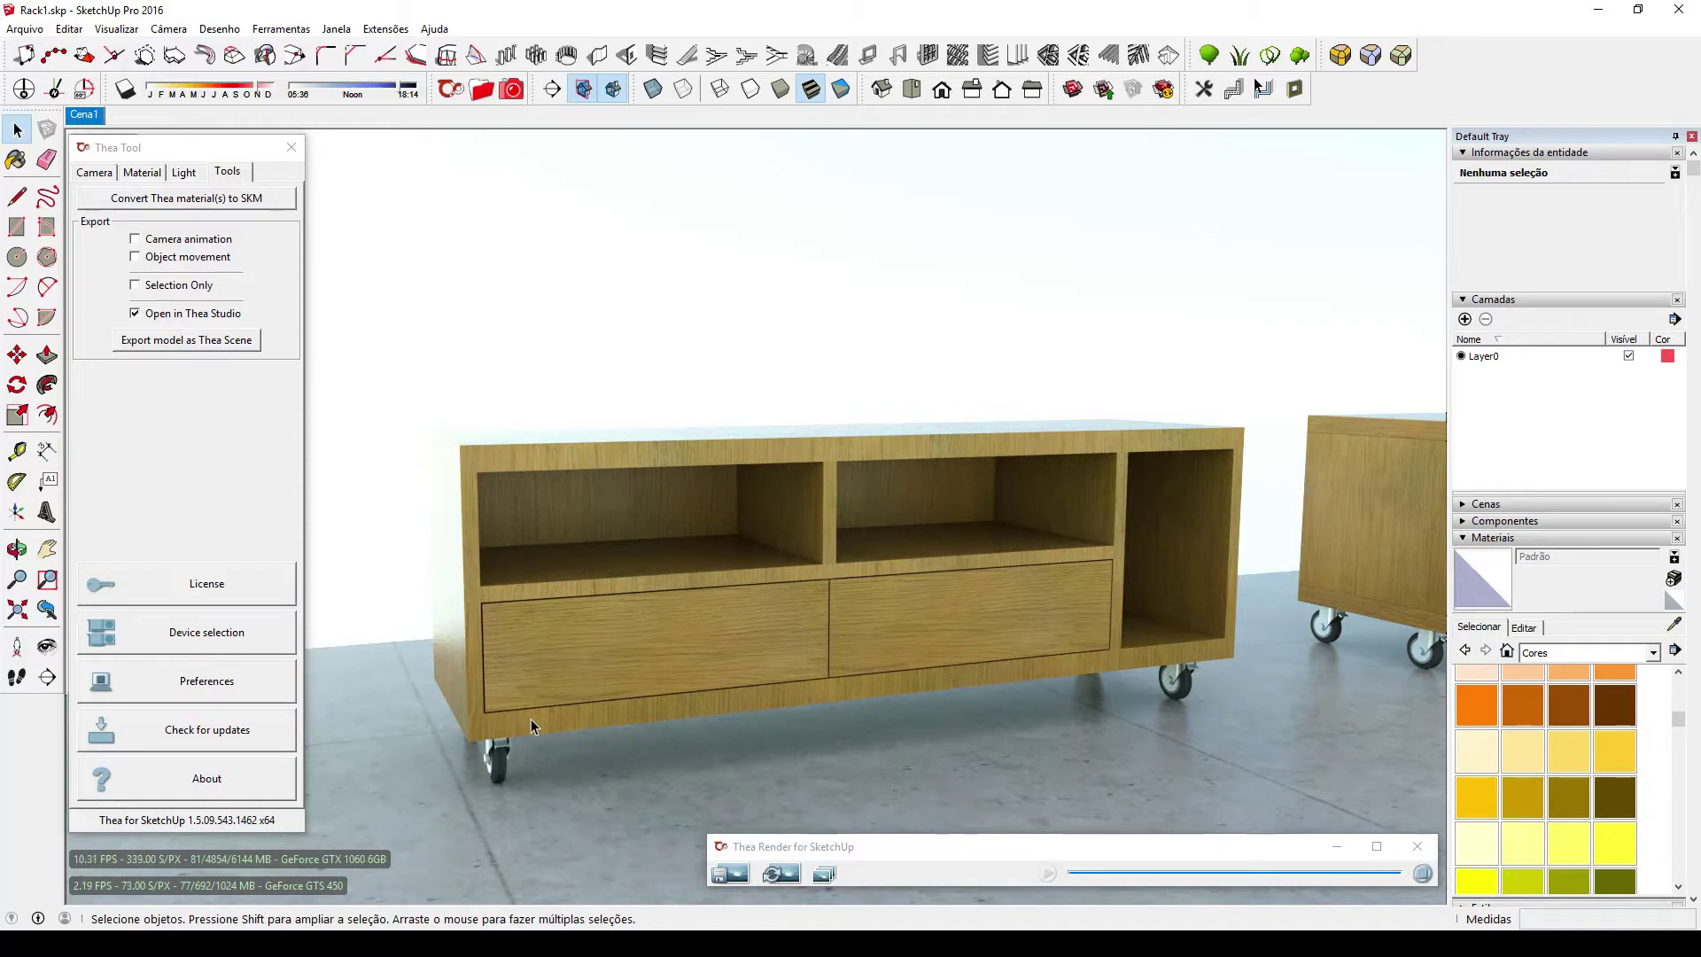
middle_drag(555, 513, 668, 841)
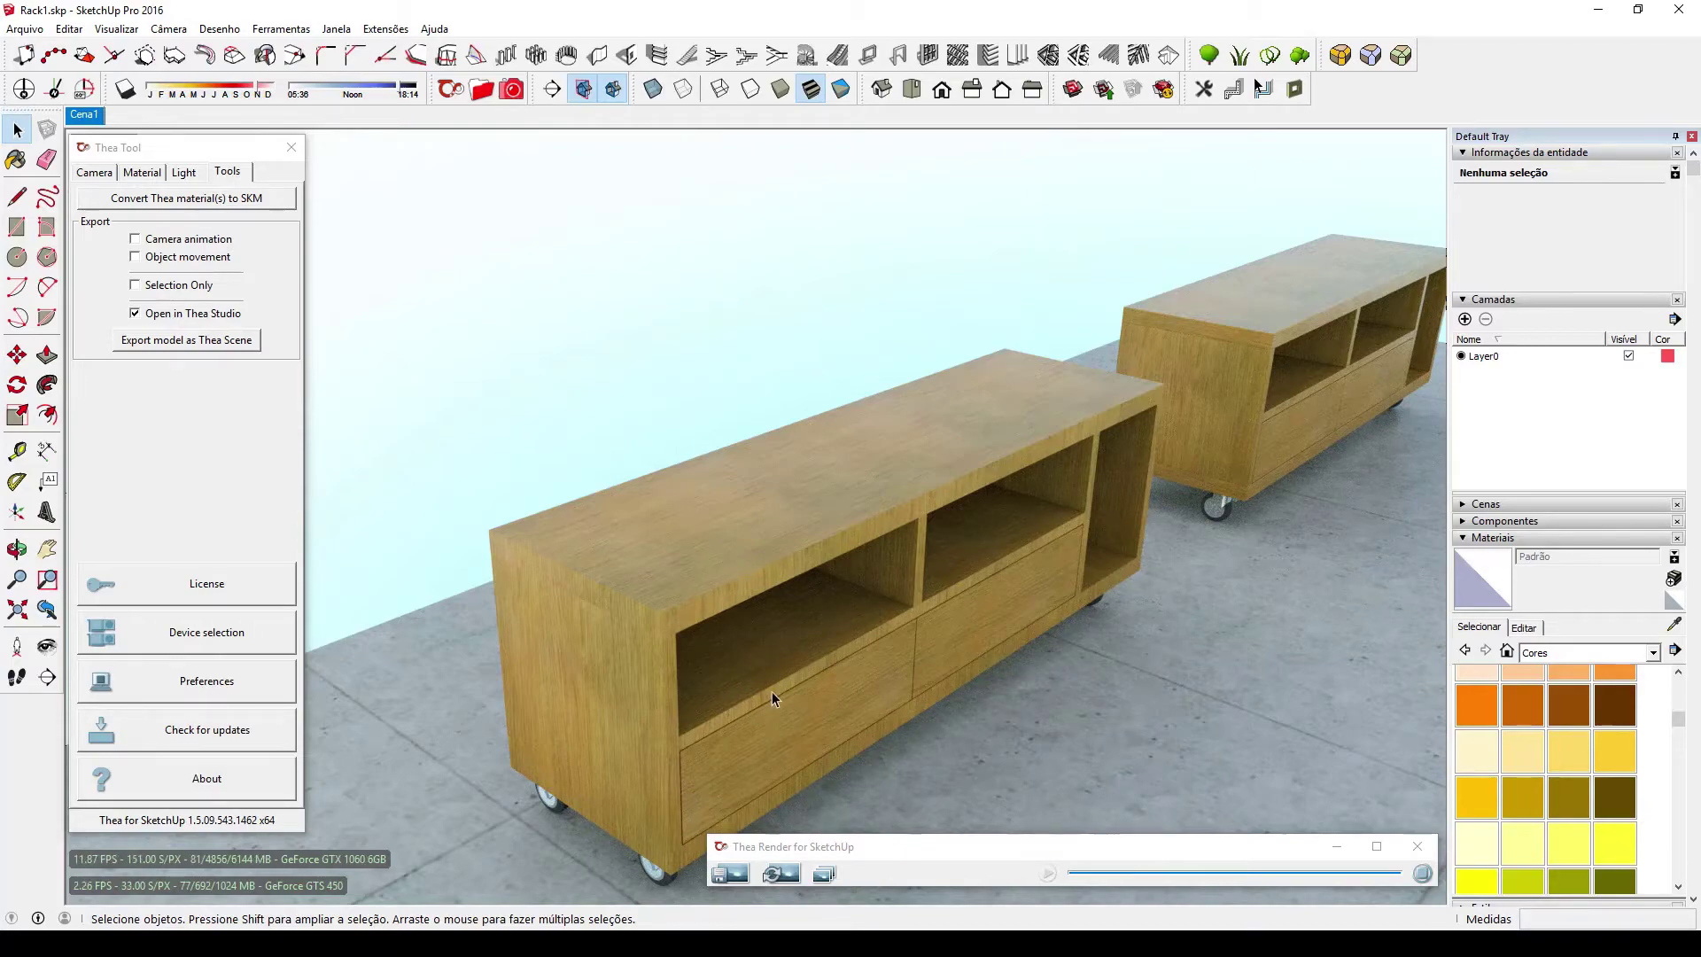
middle_drag(773, 691, 741, 656)
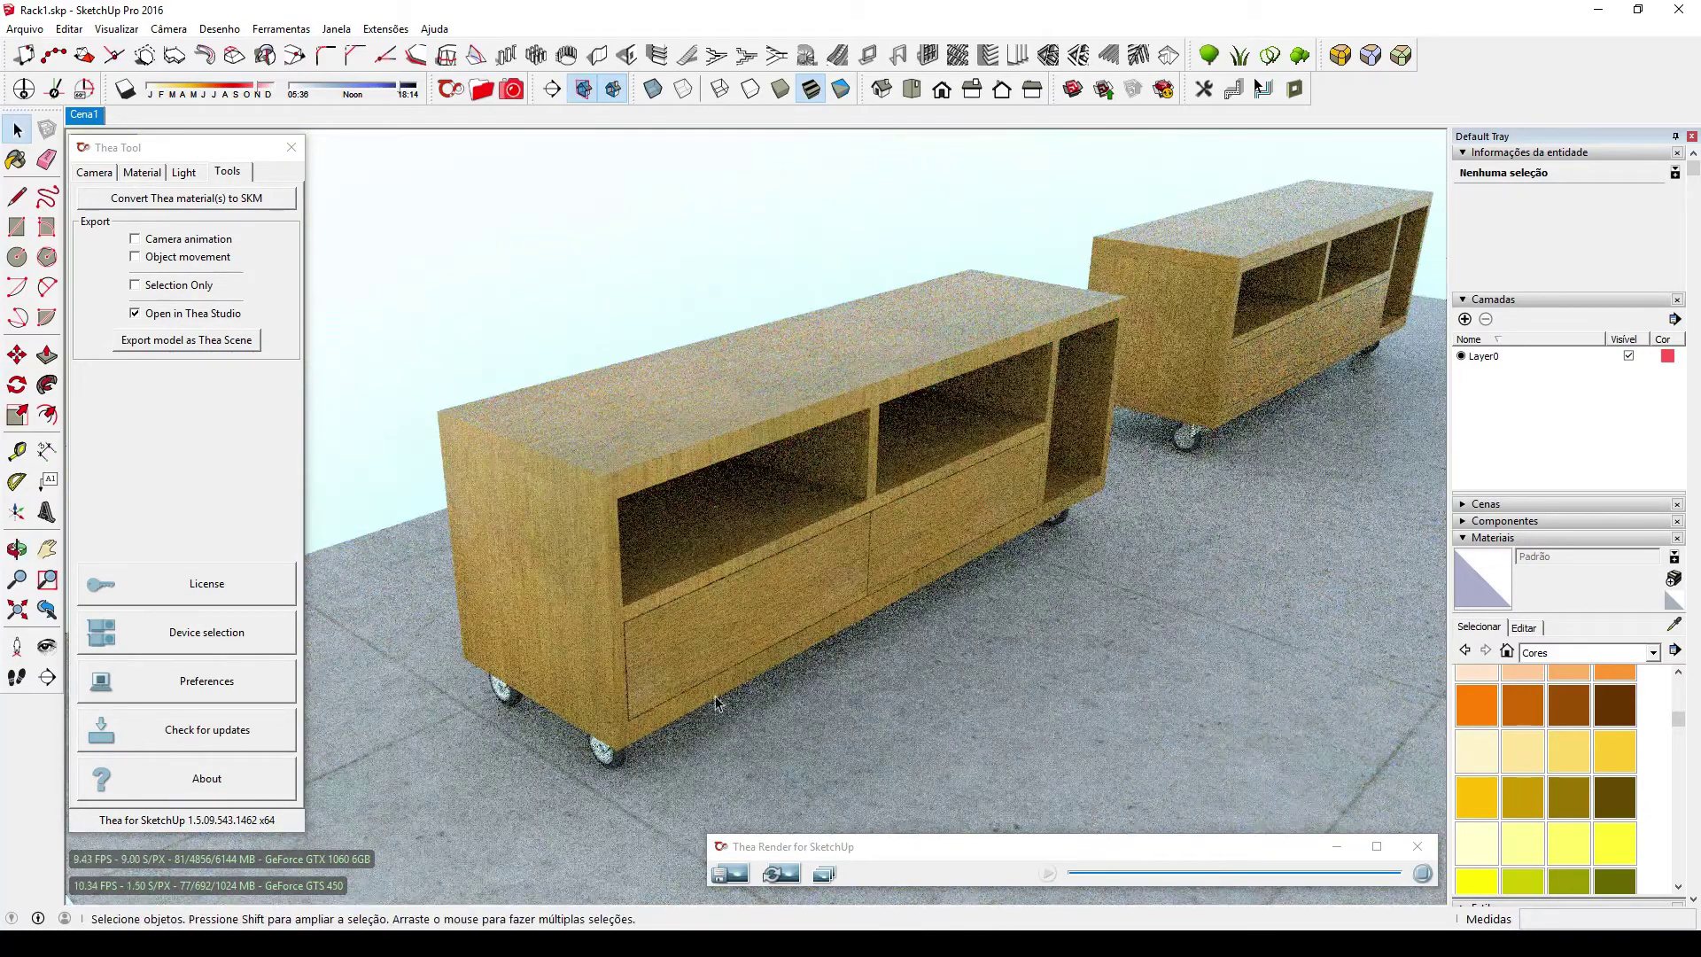
click(1421, 874)
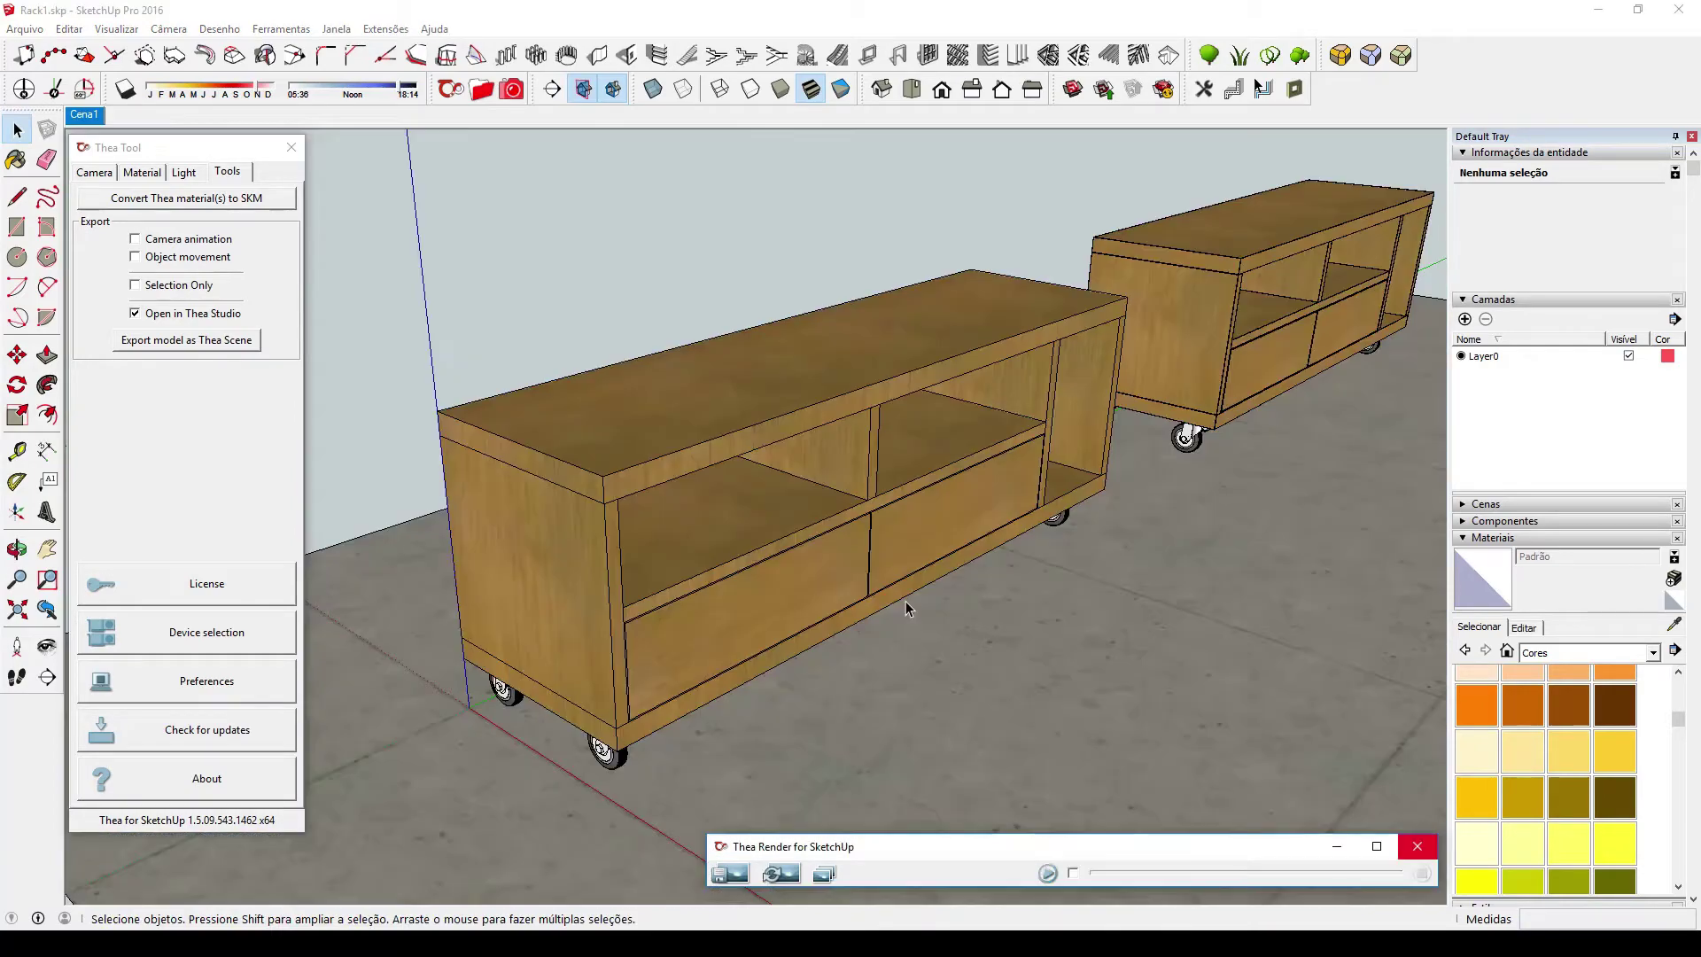
Open the front rack's horizontal board group for editing and rotate the wood texture on the top board's front edge face by 90 degrees.
middle_drag(905, 601, 609, 479)
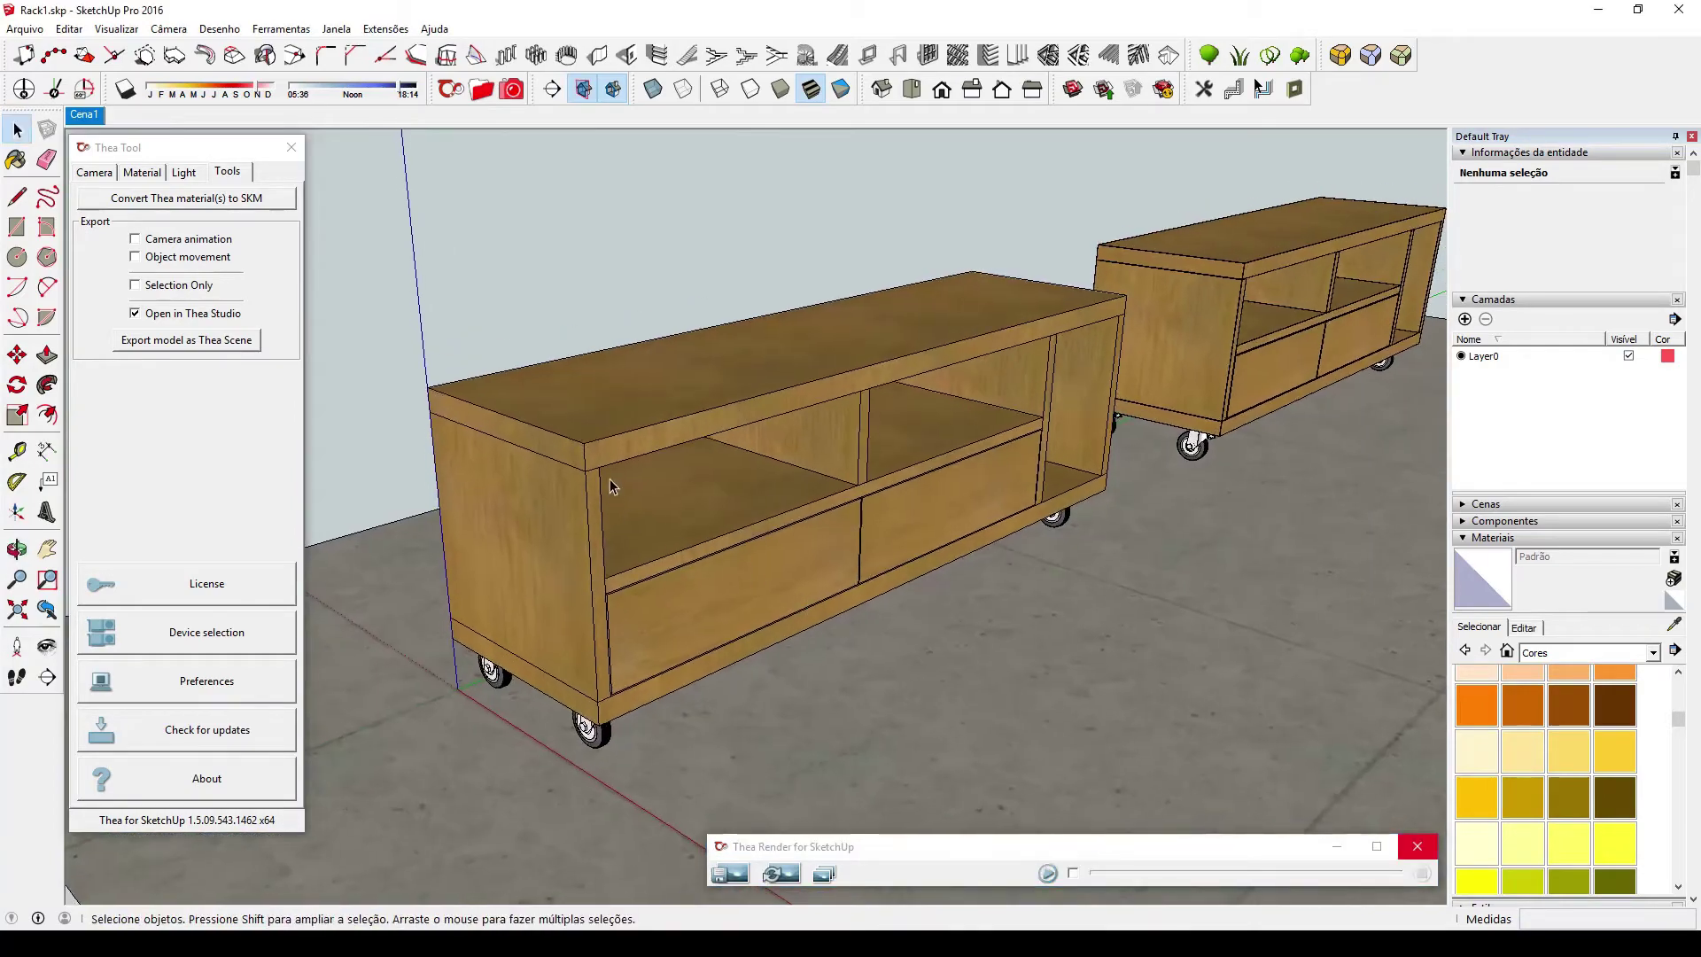
scroll(620, 452, up, 6)
double_click(624, 423)
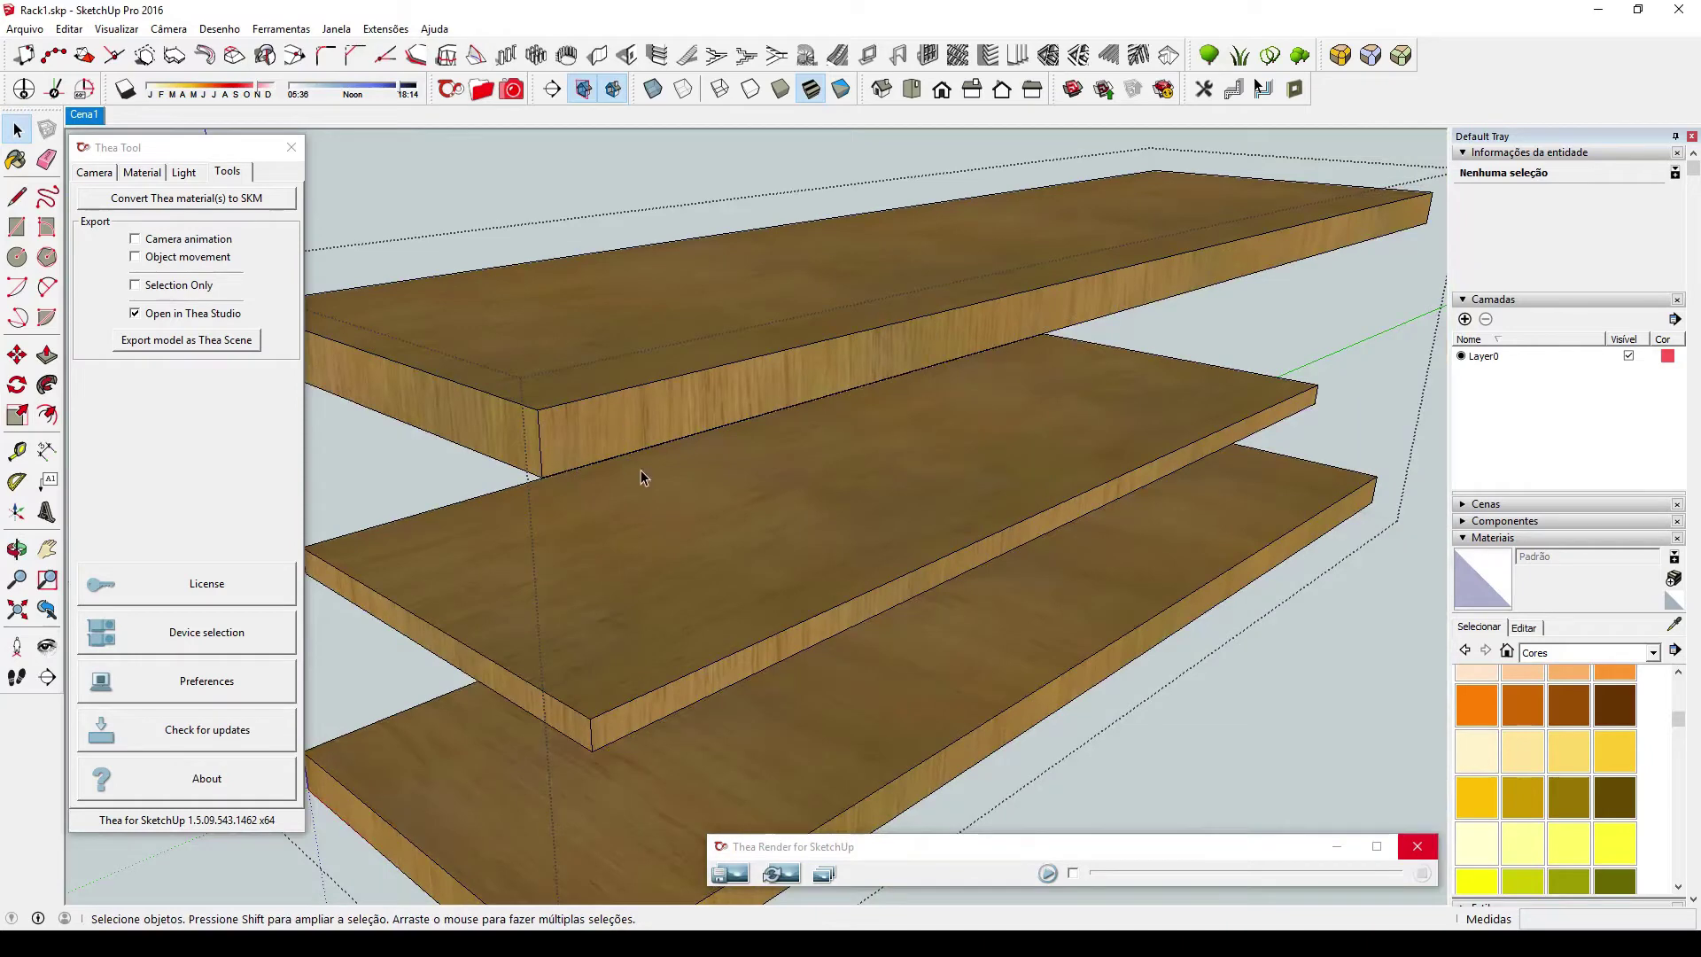
scroll(633, 456, down, 2)
click(625, 446)
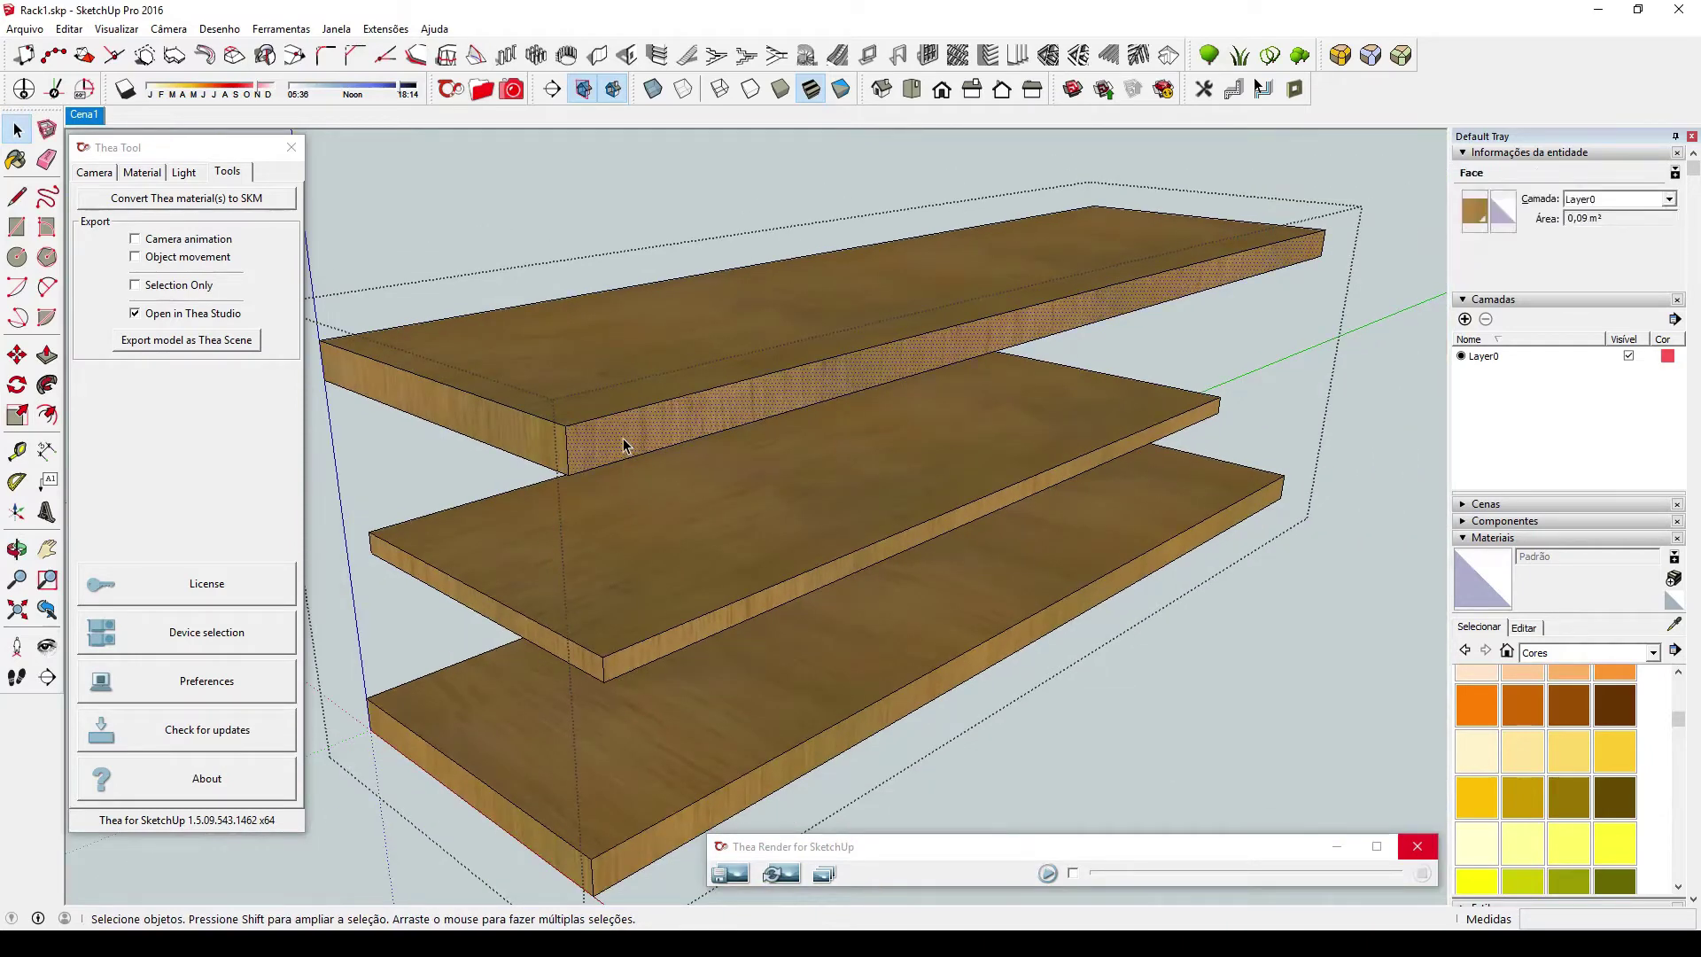
right_click(625, 446)
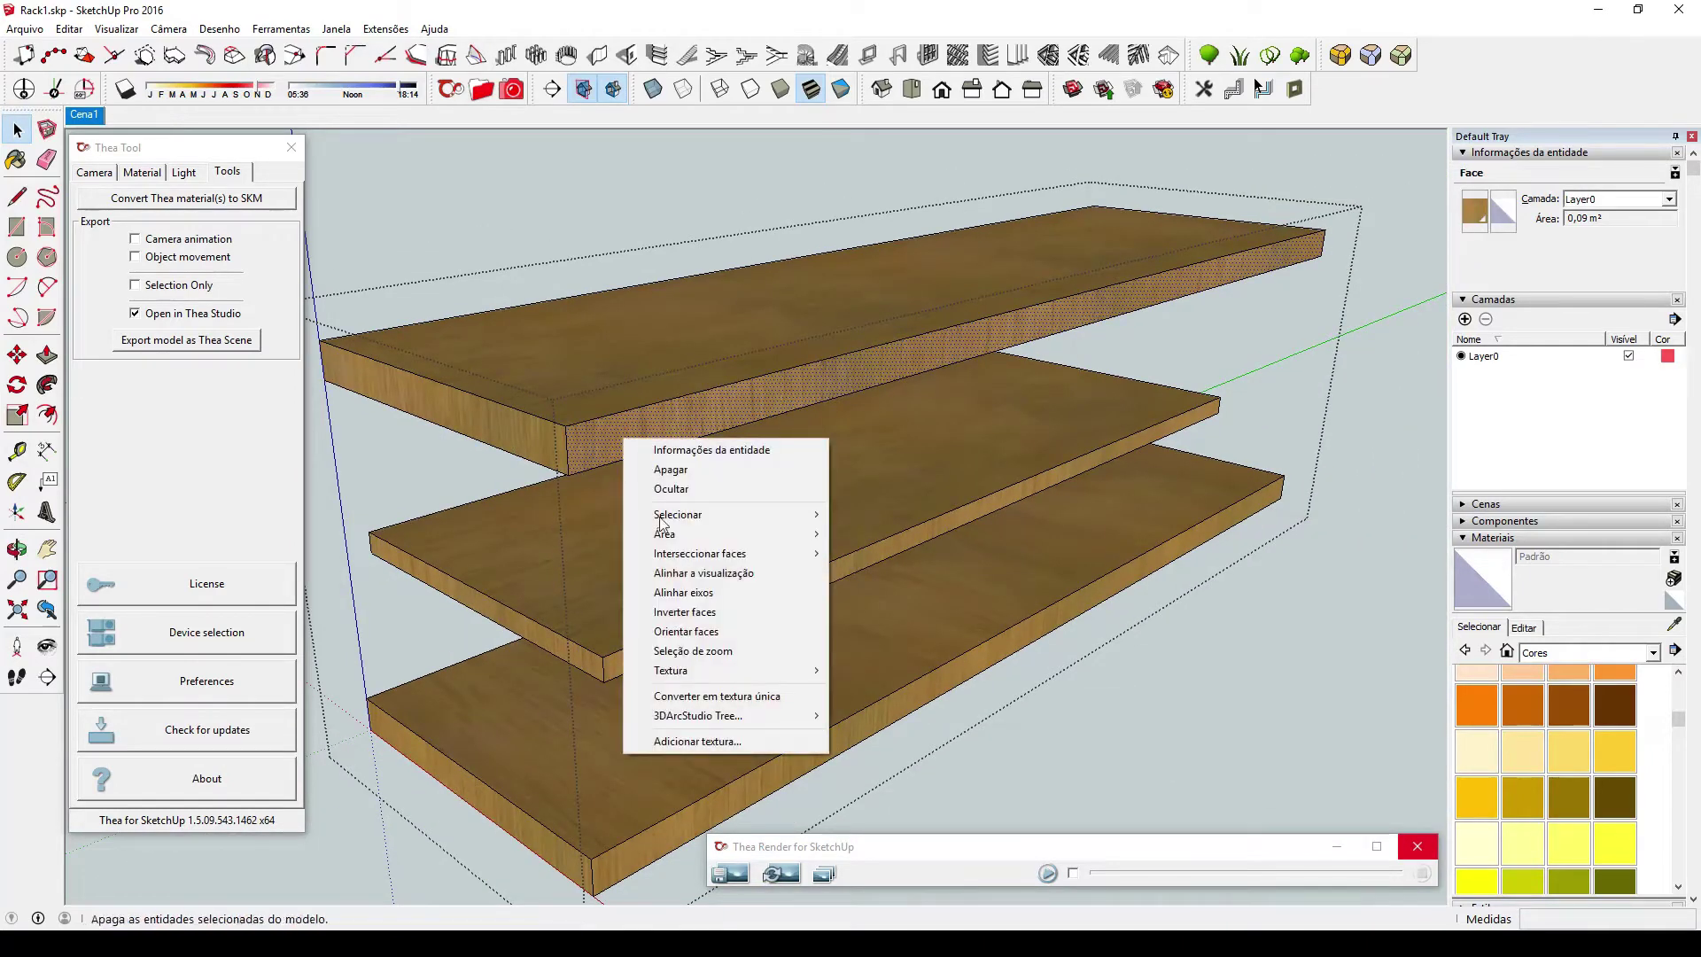
mouse_move(696, 670)
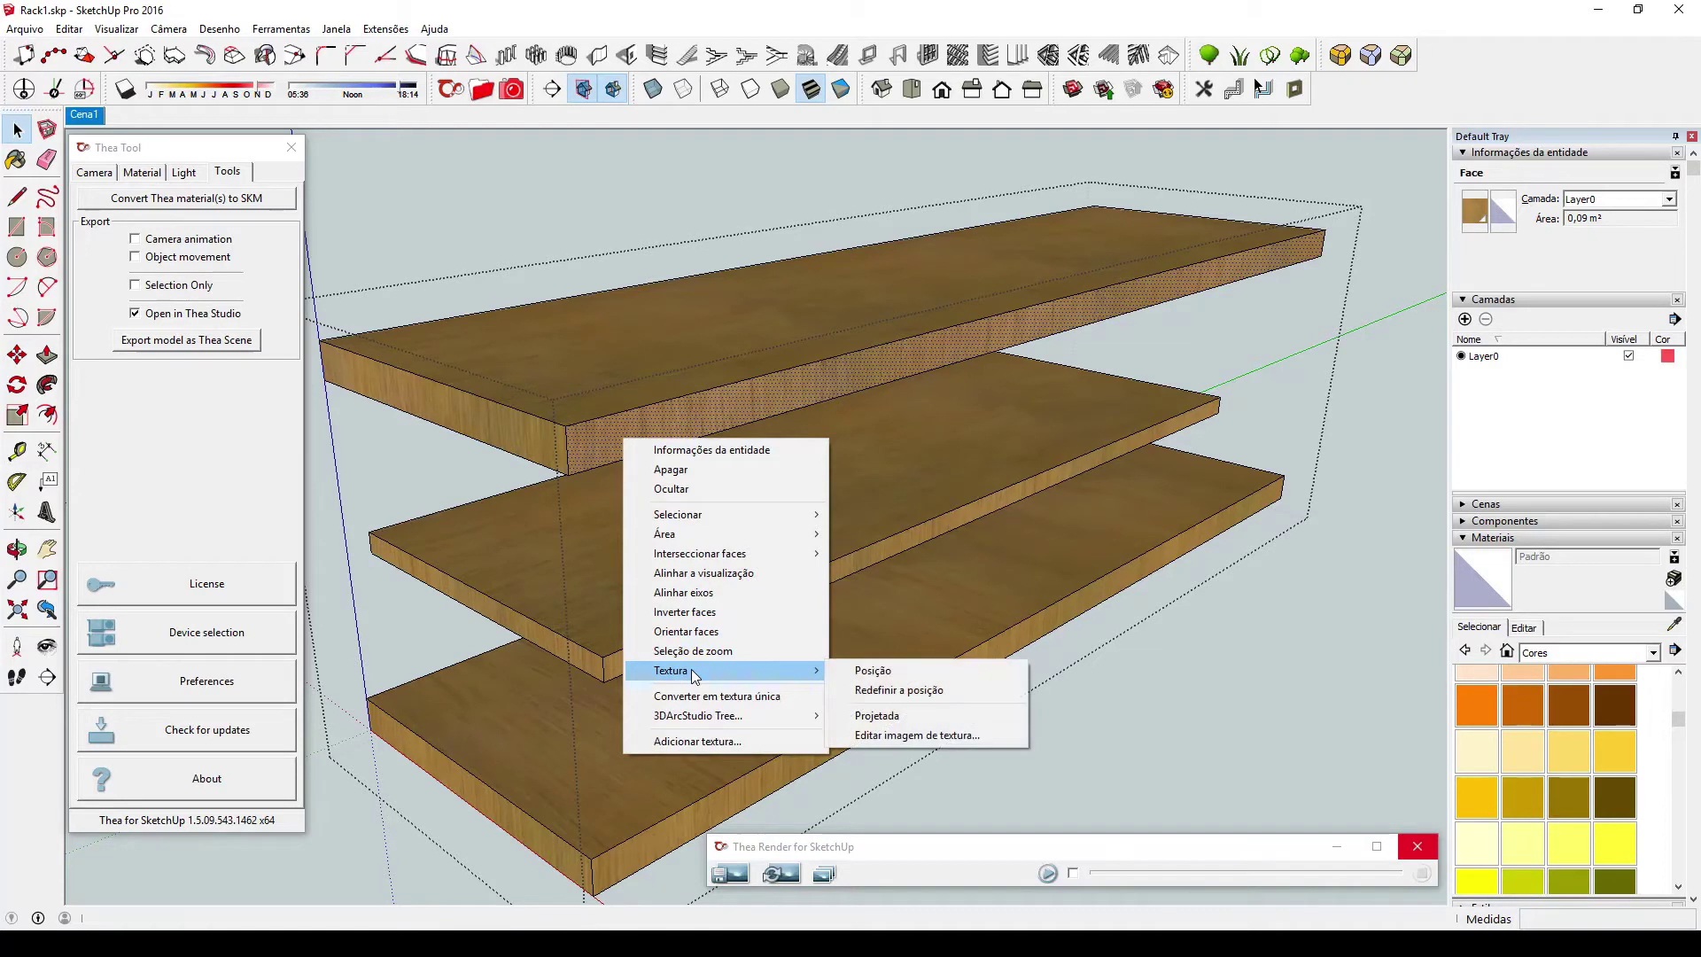
click(900, 671)
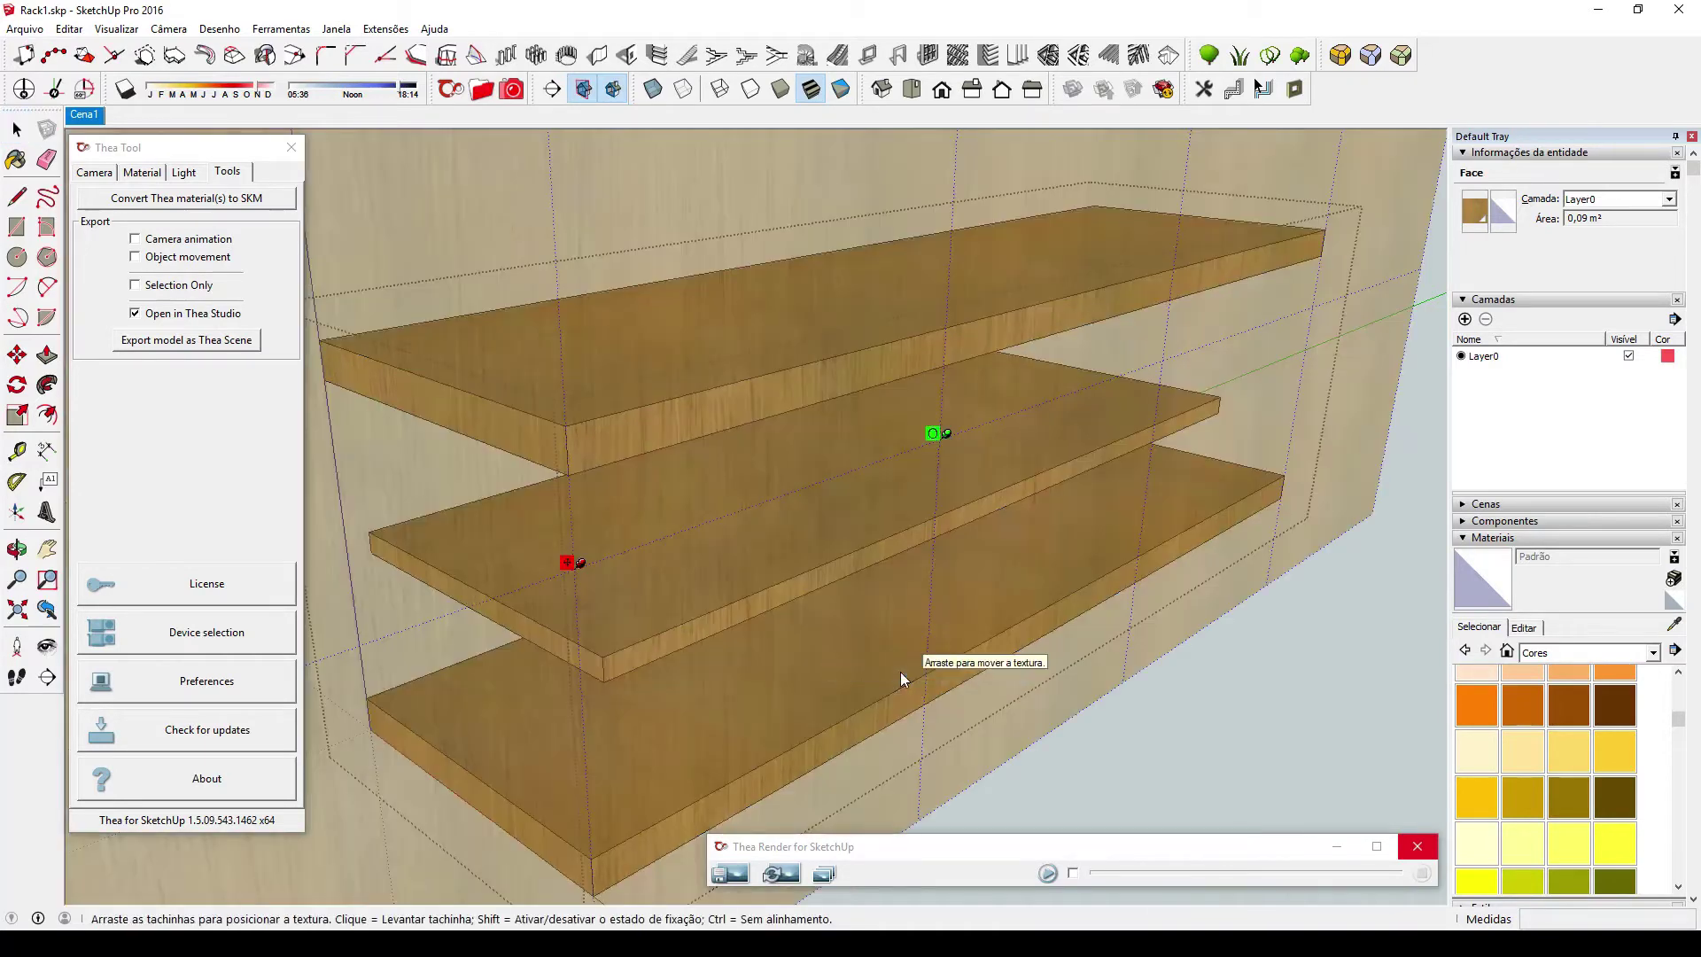
scroll(900, 672, down, 3)
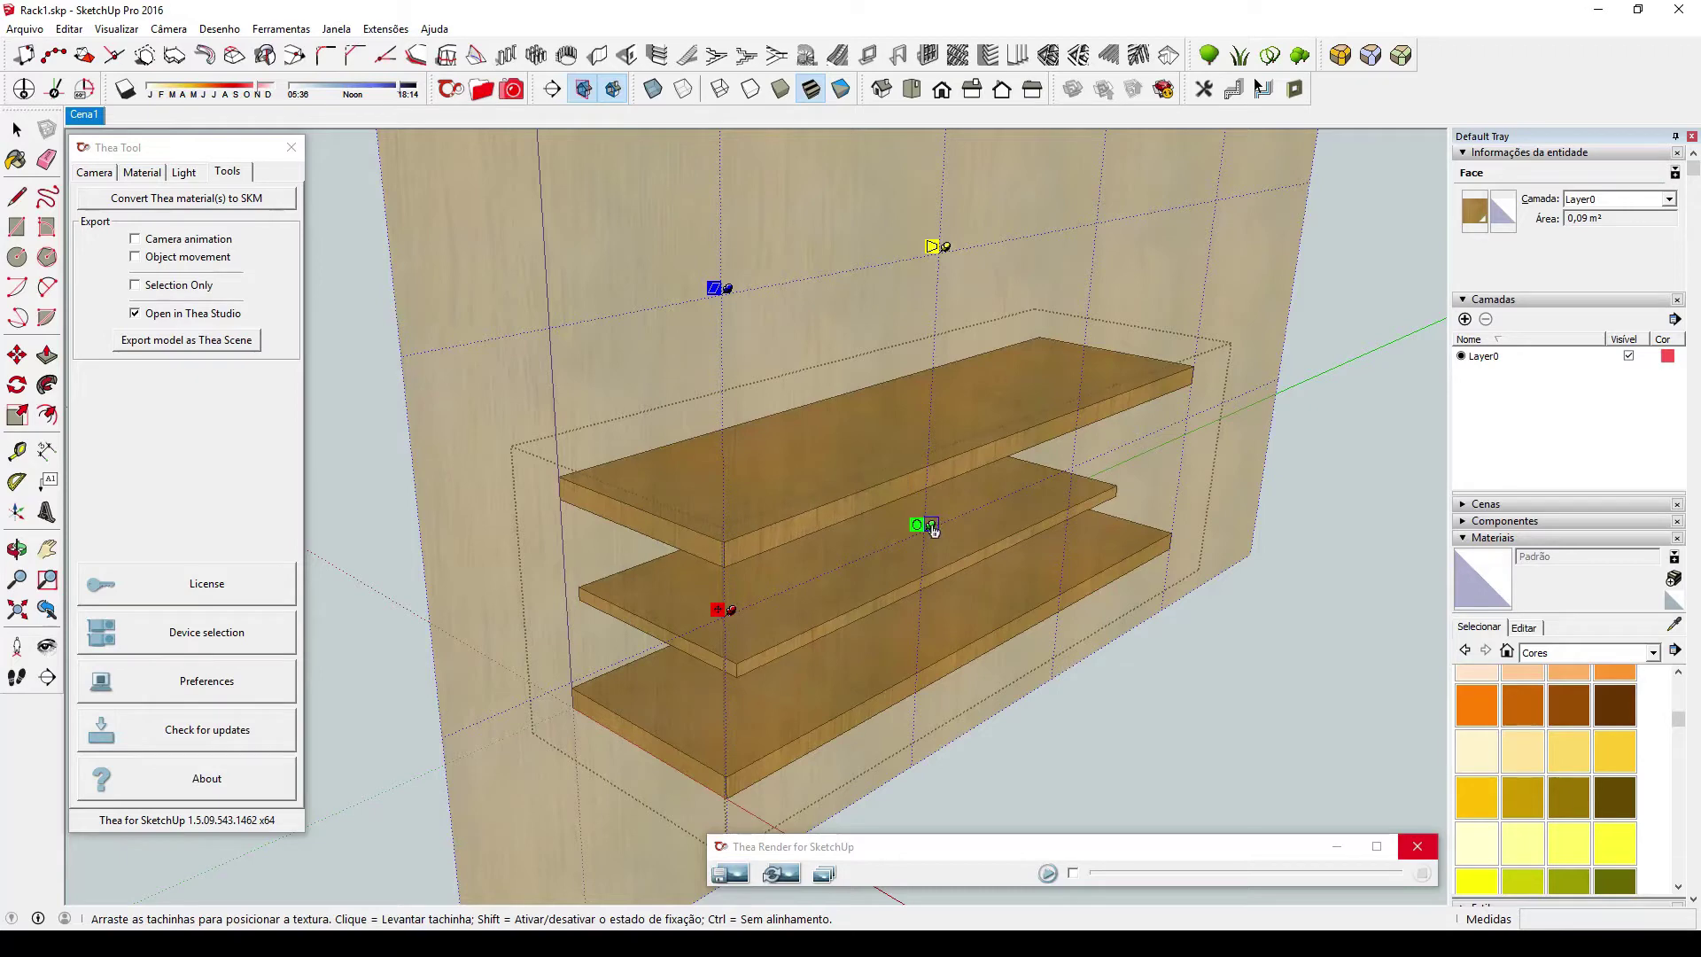
drag(932, 523, 723, 300)
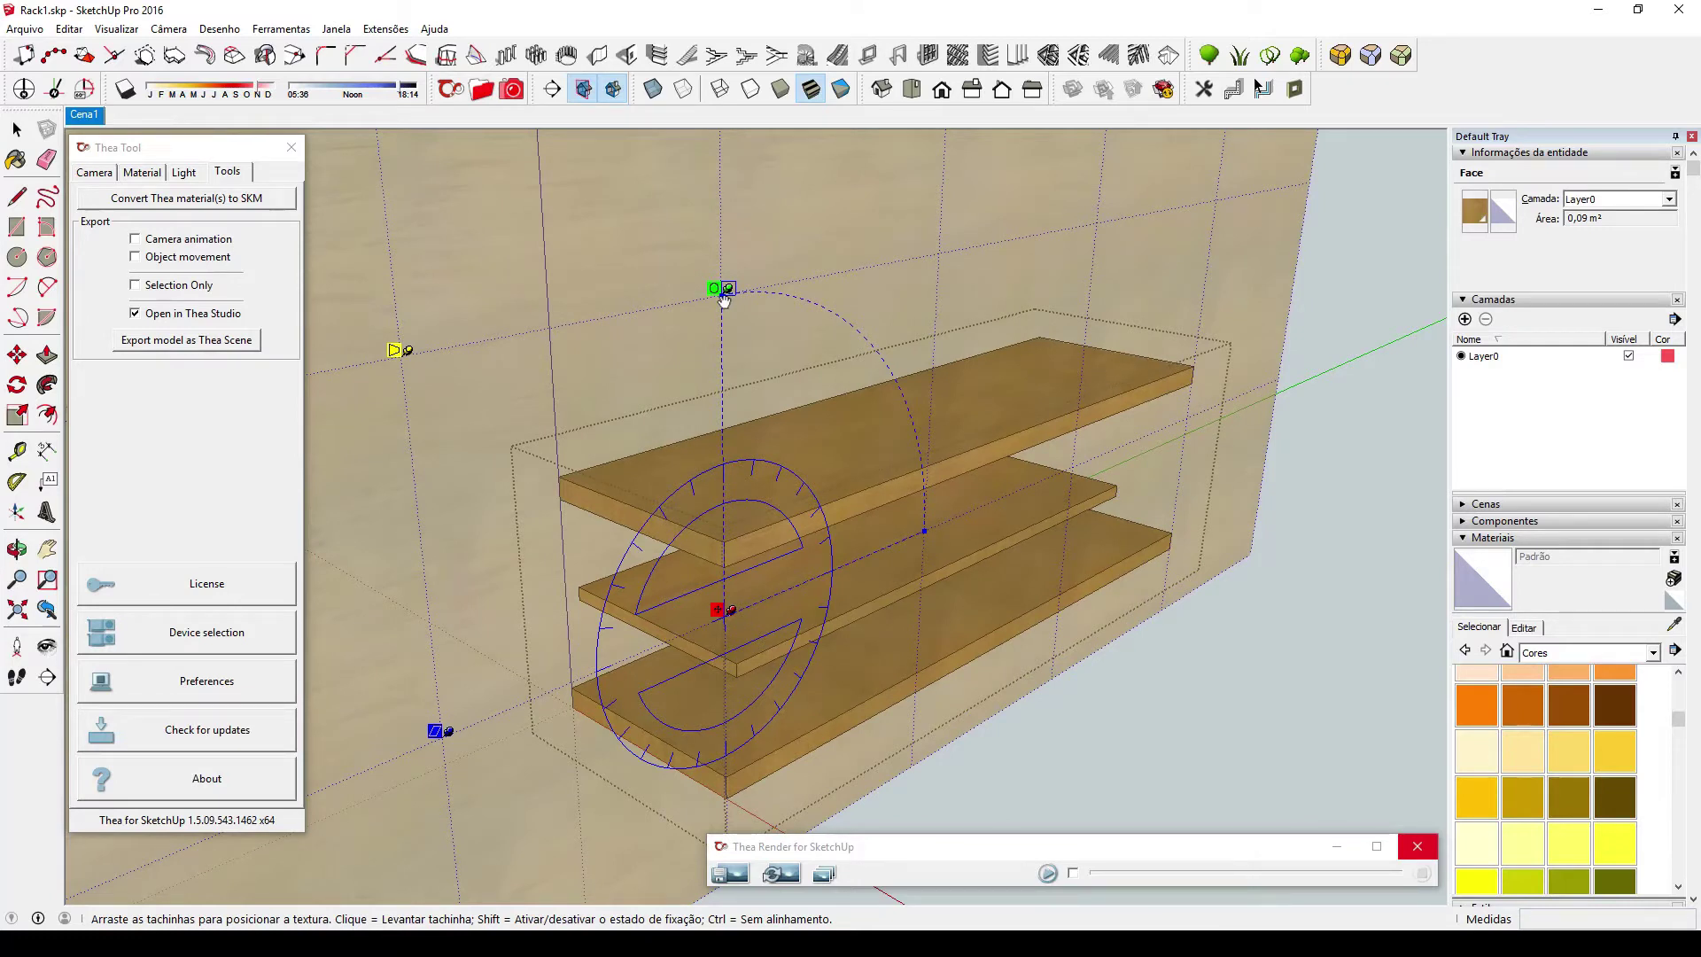
drag(724, 300, 724, 300)
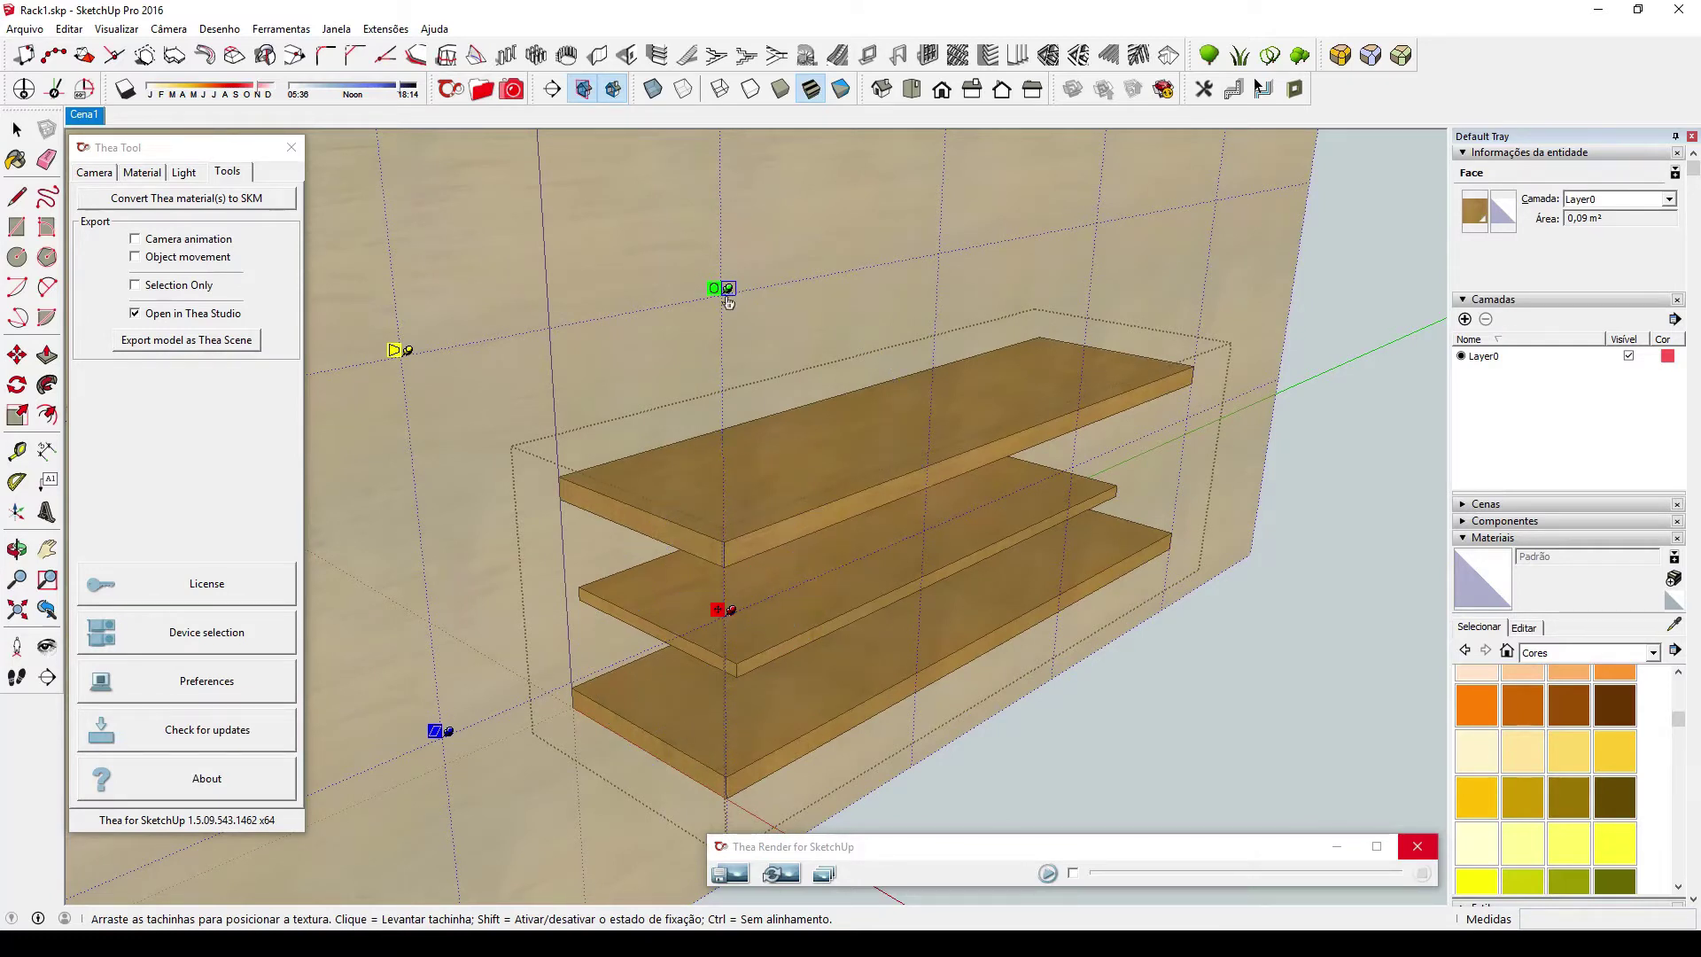
key(Return)
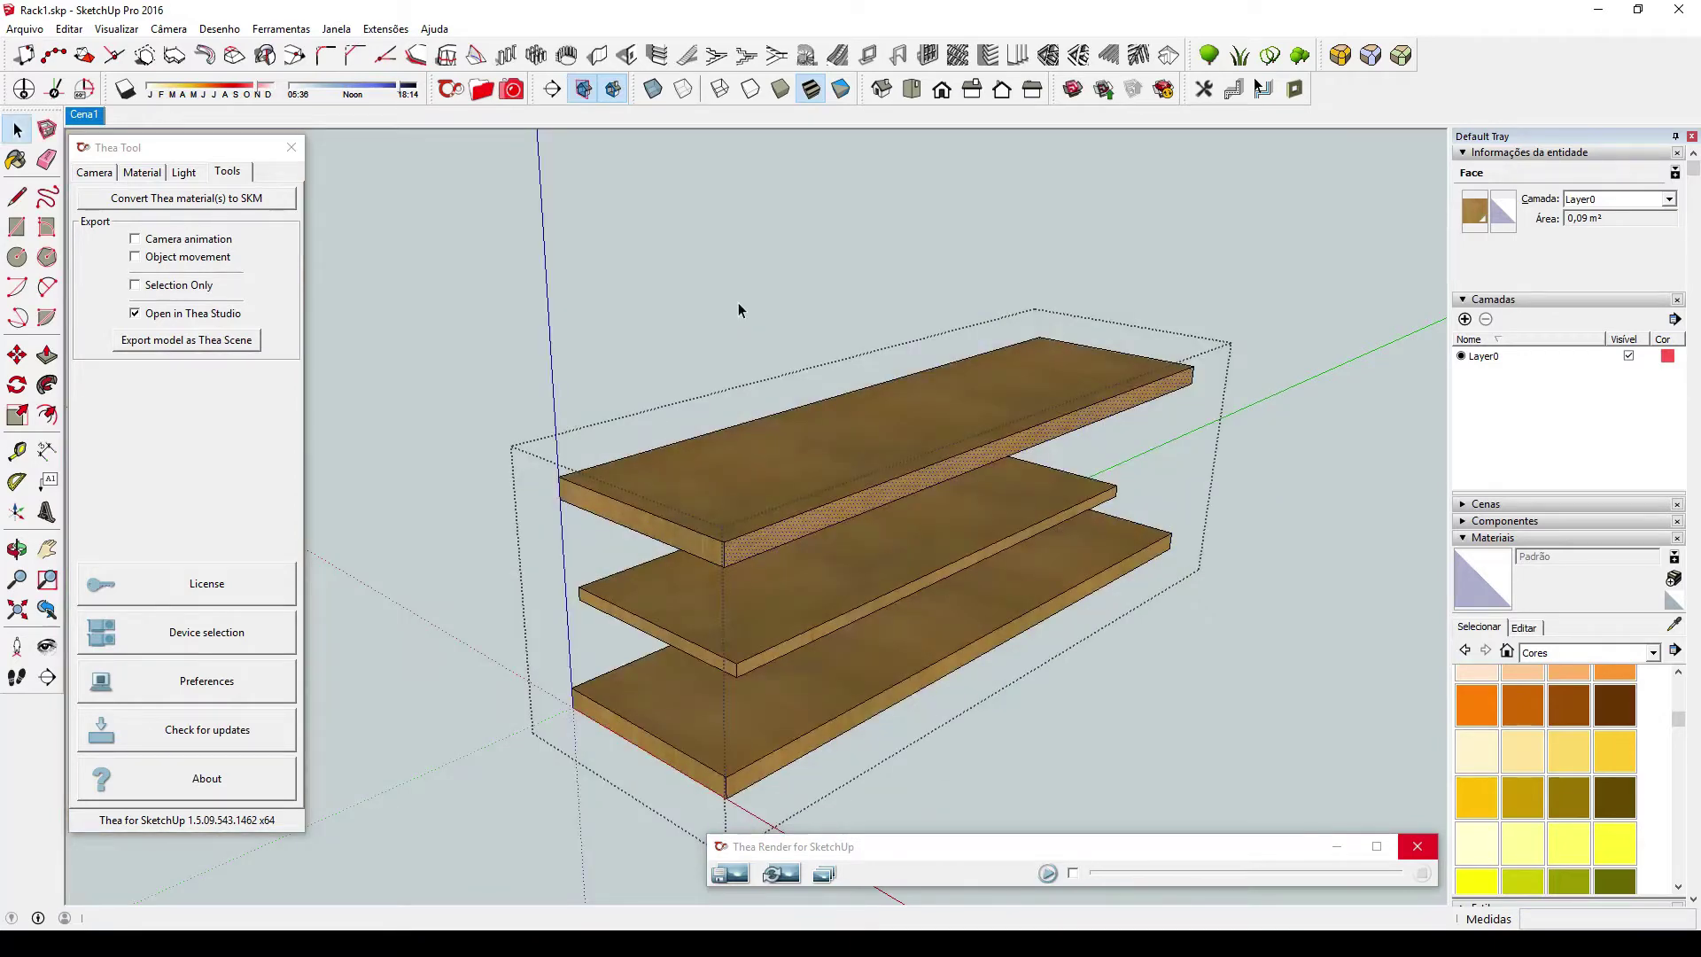
click(1074, 457)
Sample the rotated wood material from the top board's front edge, paint the two lower boards' front edges with it, and exit the group.
scroll(856, 496, up, 5)
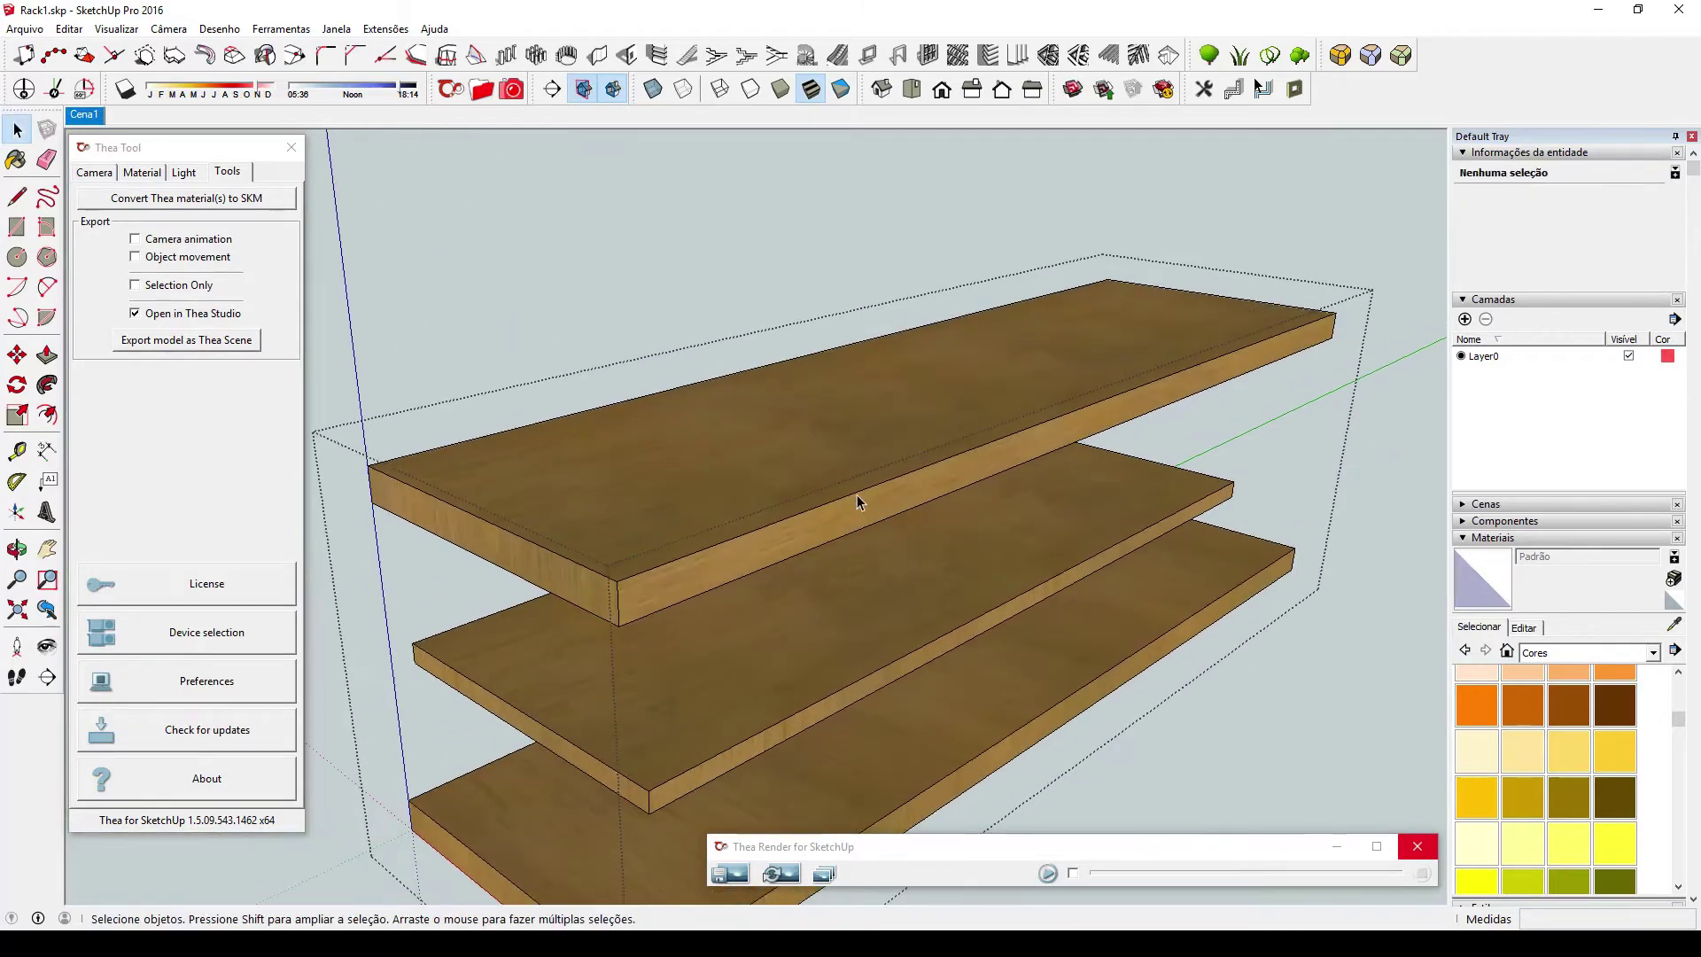
middle_drag(725, 578, 670, 410)
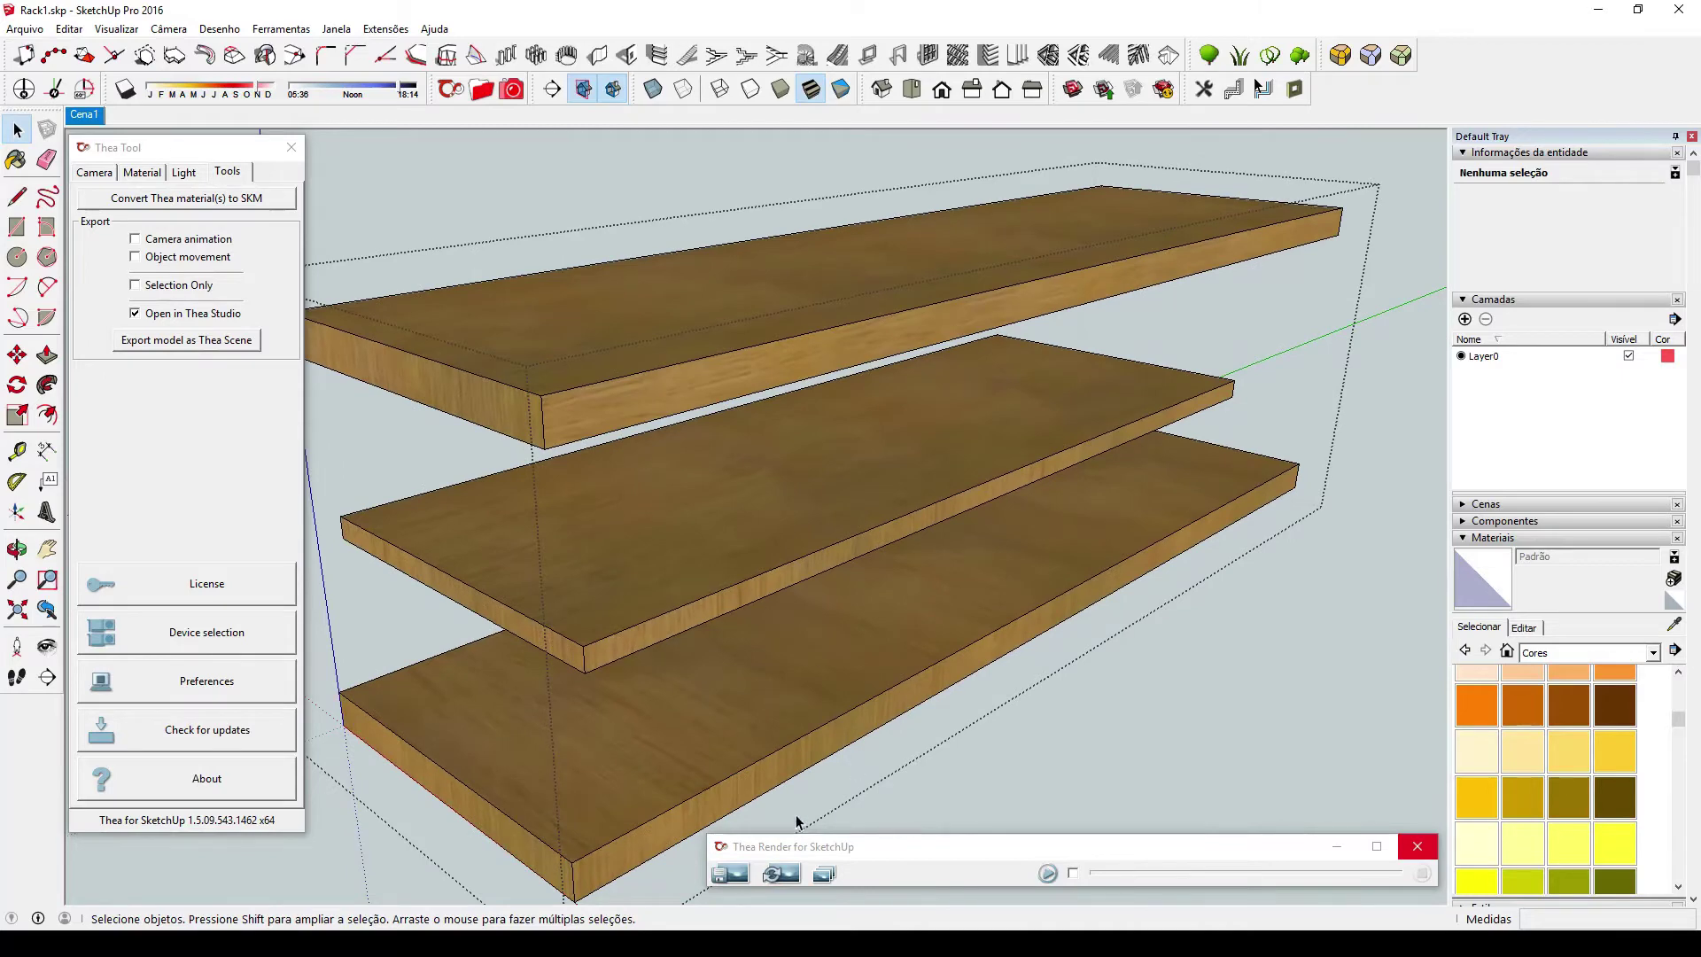
middle_drag(795, 821, 620, 549)
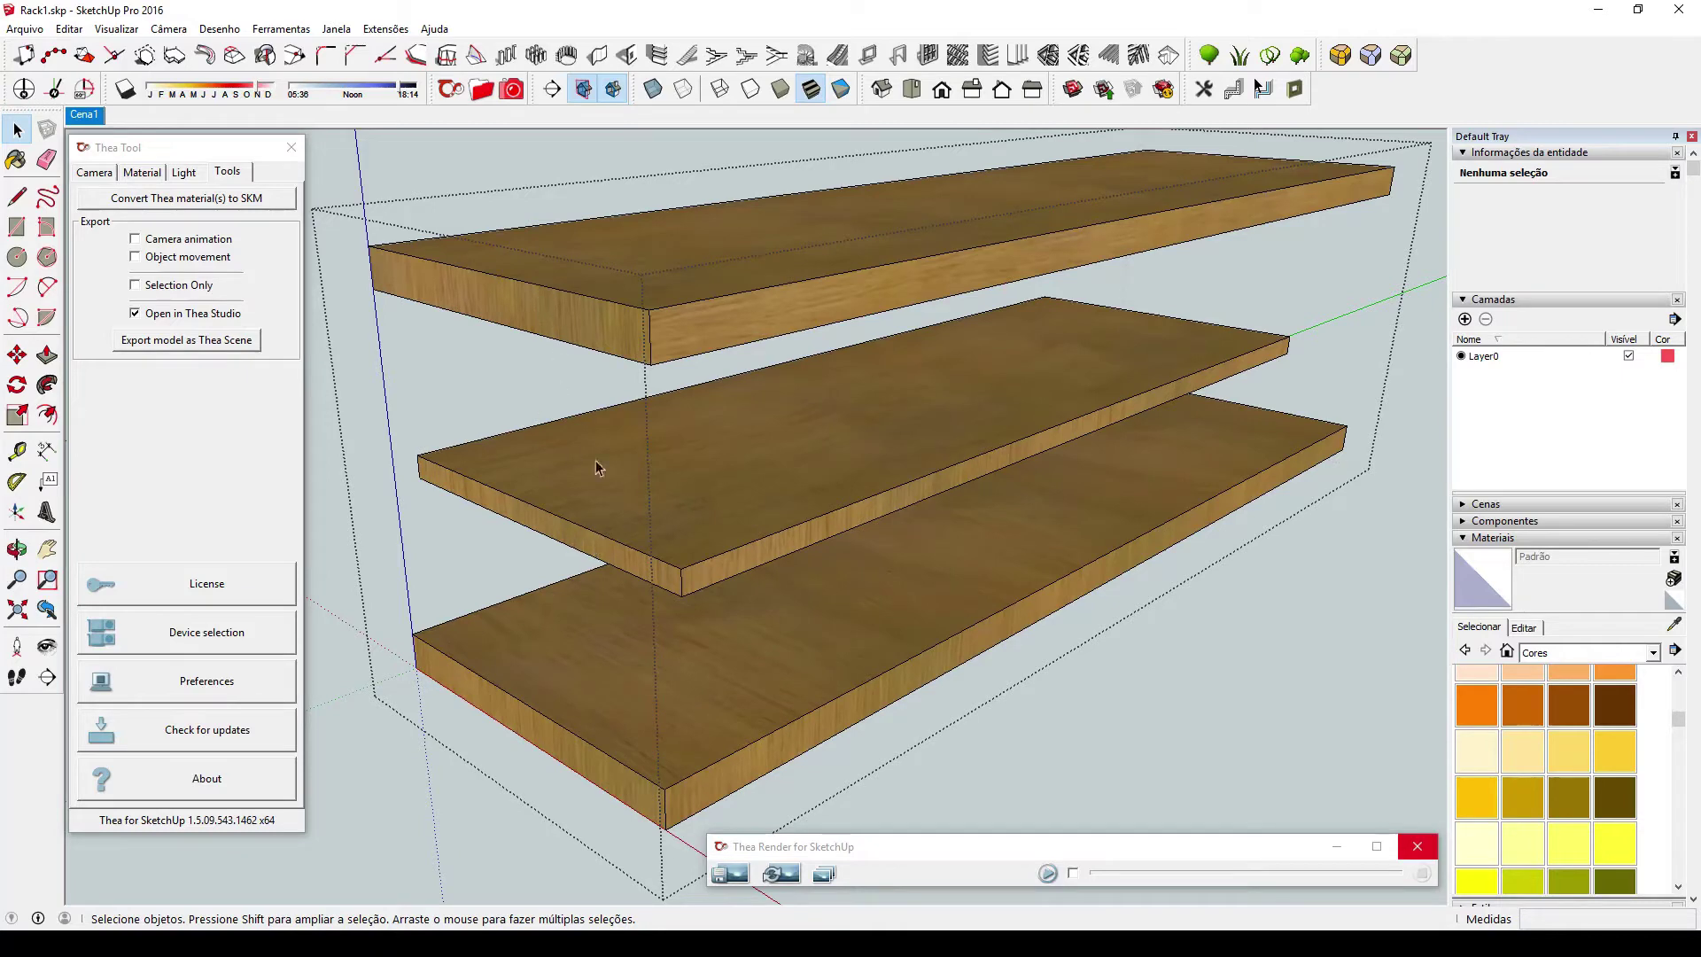
middle_drag(748, 607, 774, 435)
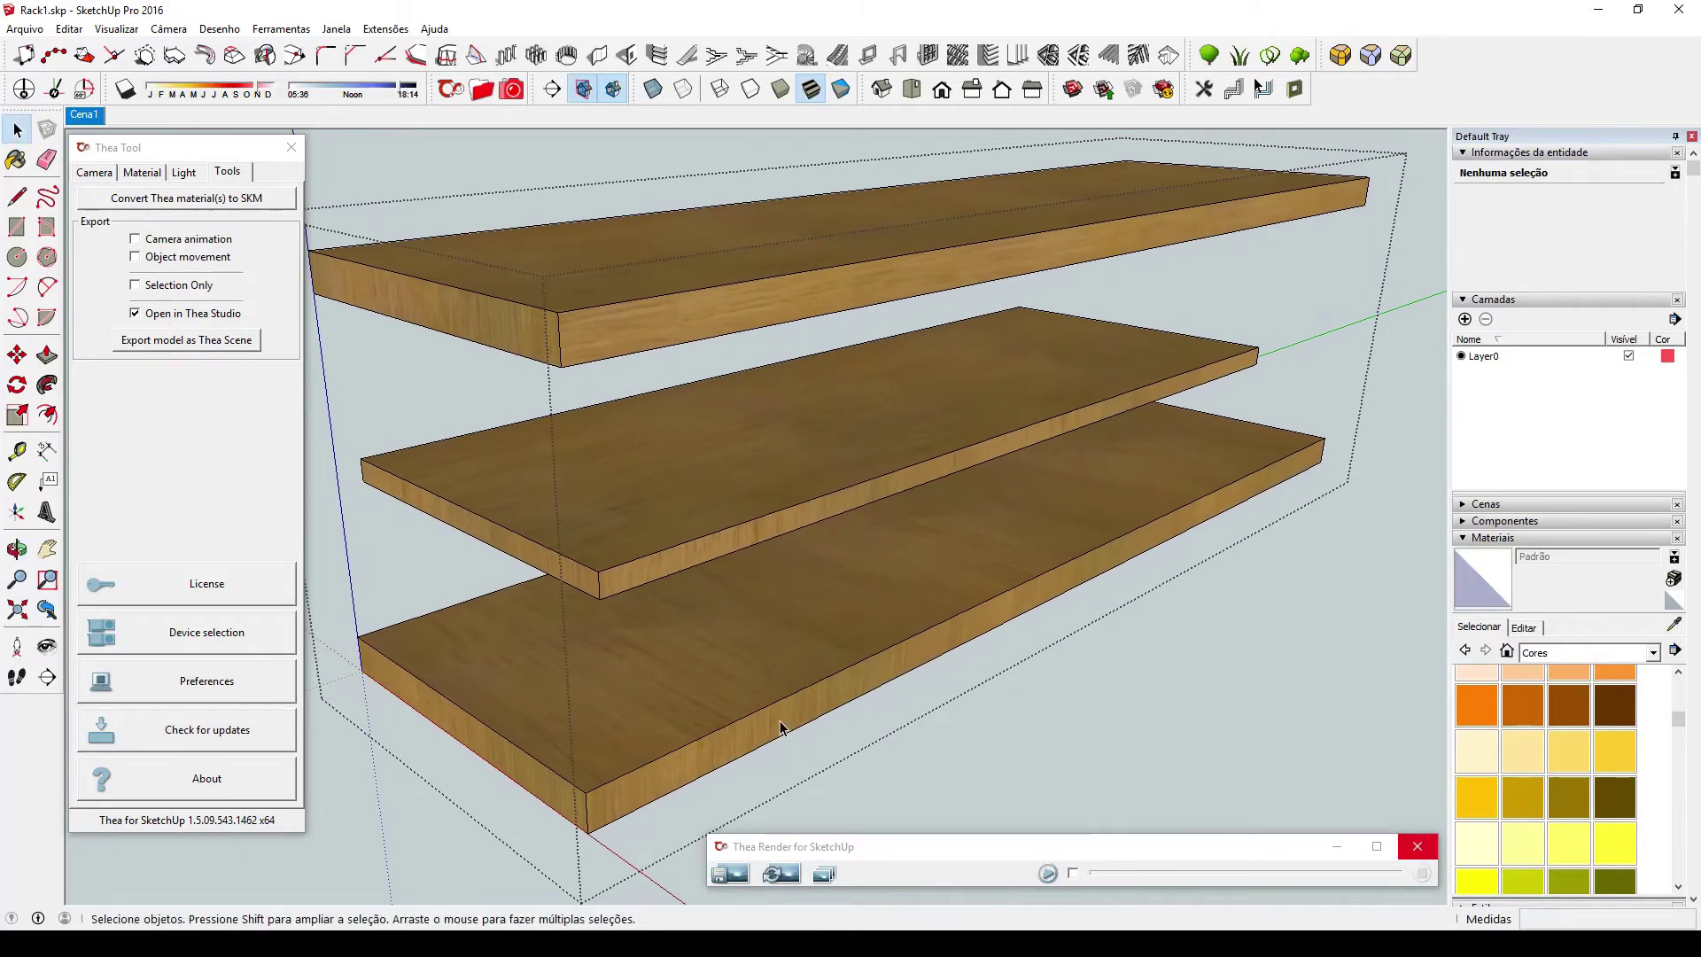
key(b)
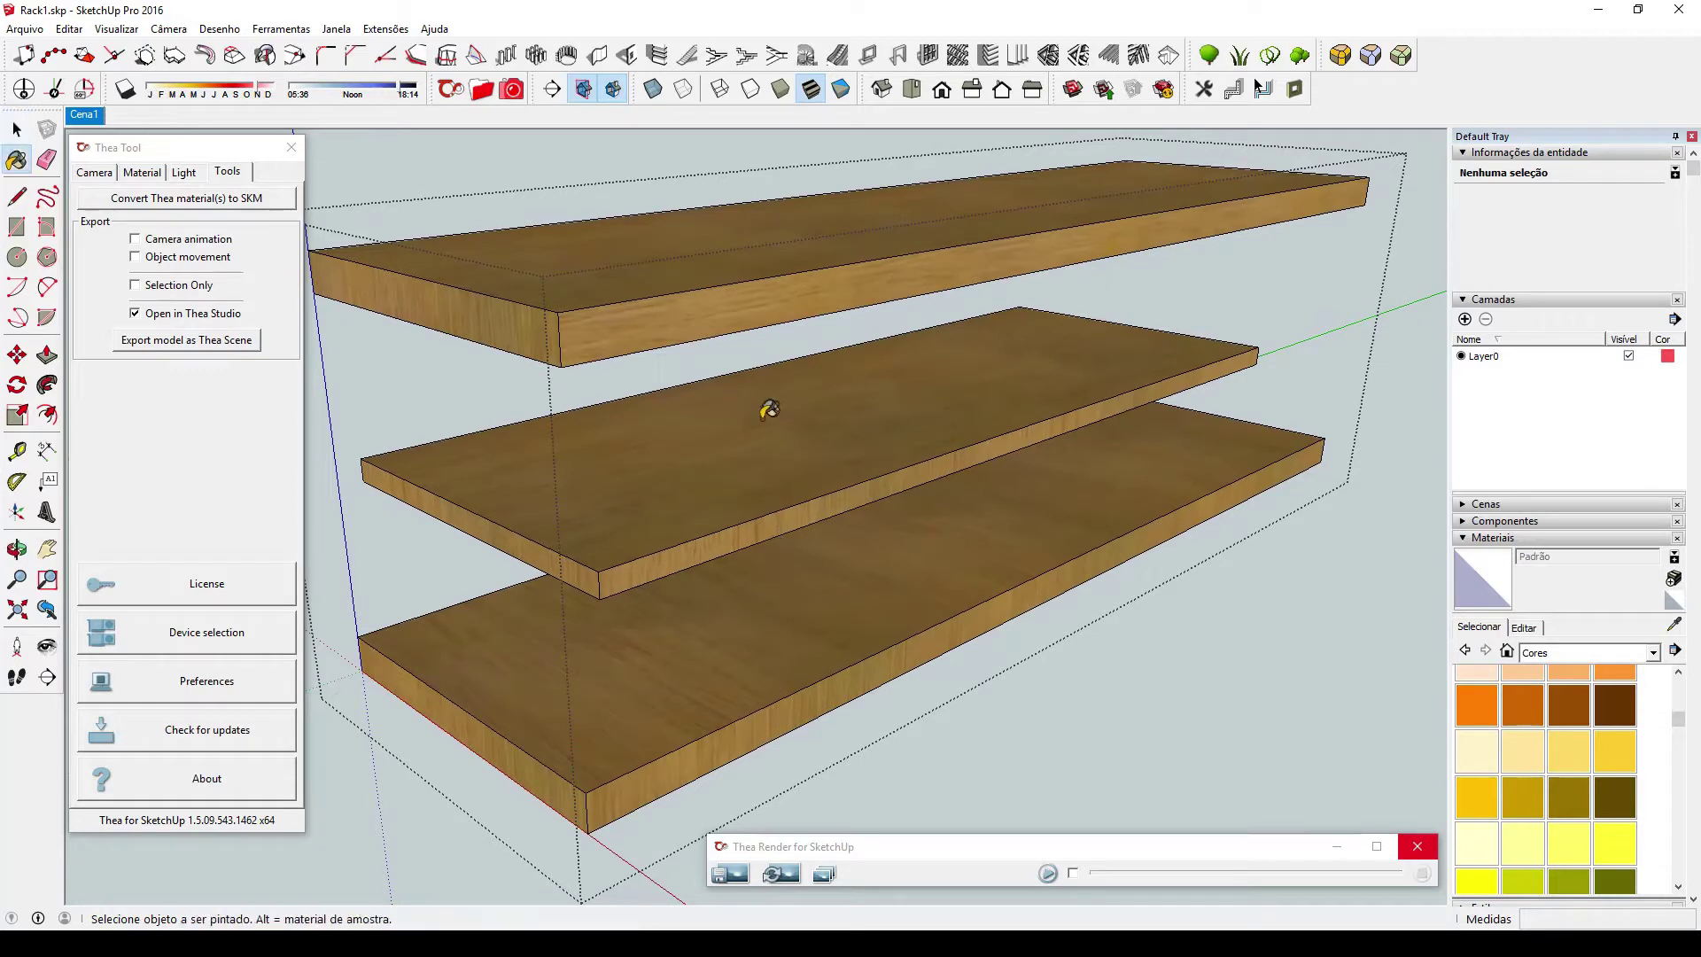
alt+click(733, 311)
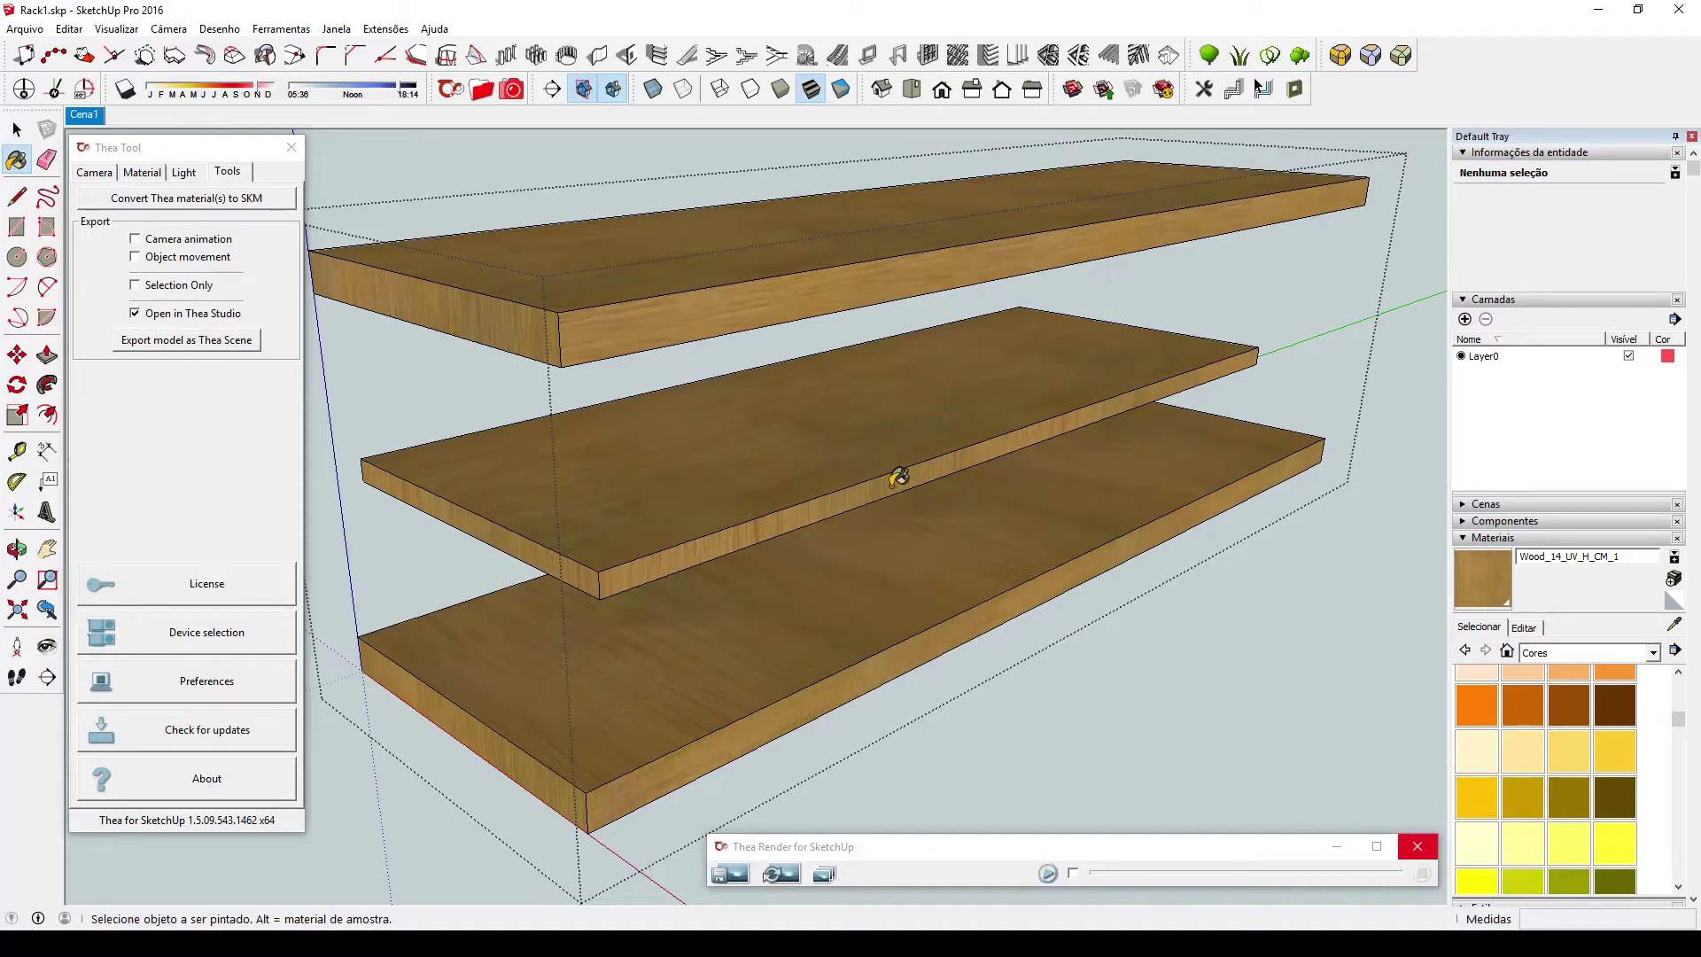
mouse_move(896, 471)
middle_down()
mouse_move(953, 559)
mouse_move(759, 638)
mouse_move(528, 523)
mouse_move(236, 497)
mouse_move(997, 543)
middle_up()
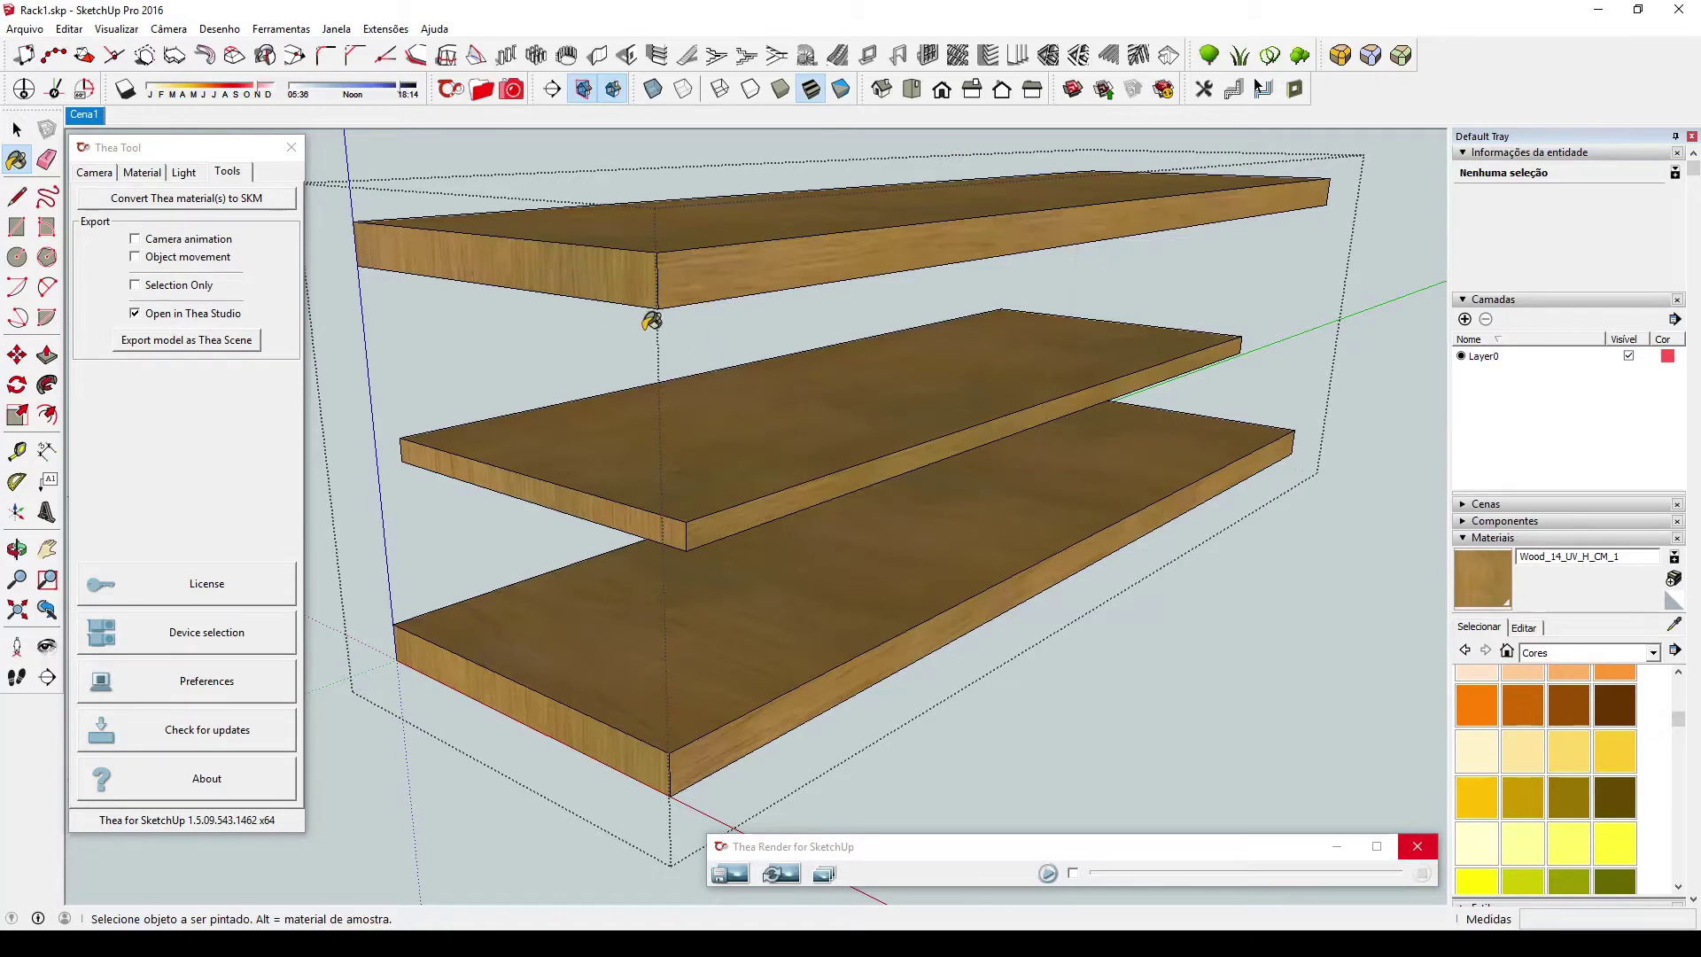
scroll(674, 335, down, 2)
middle_drag(685, 341, 732, 369)
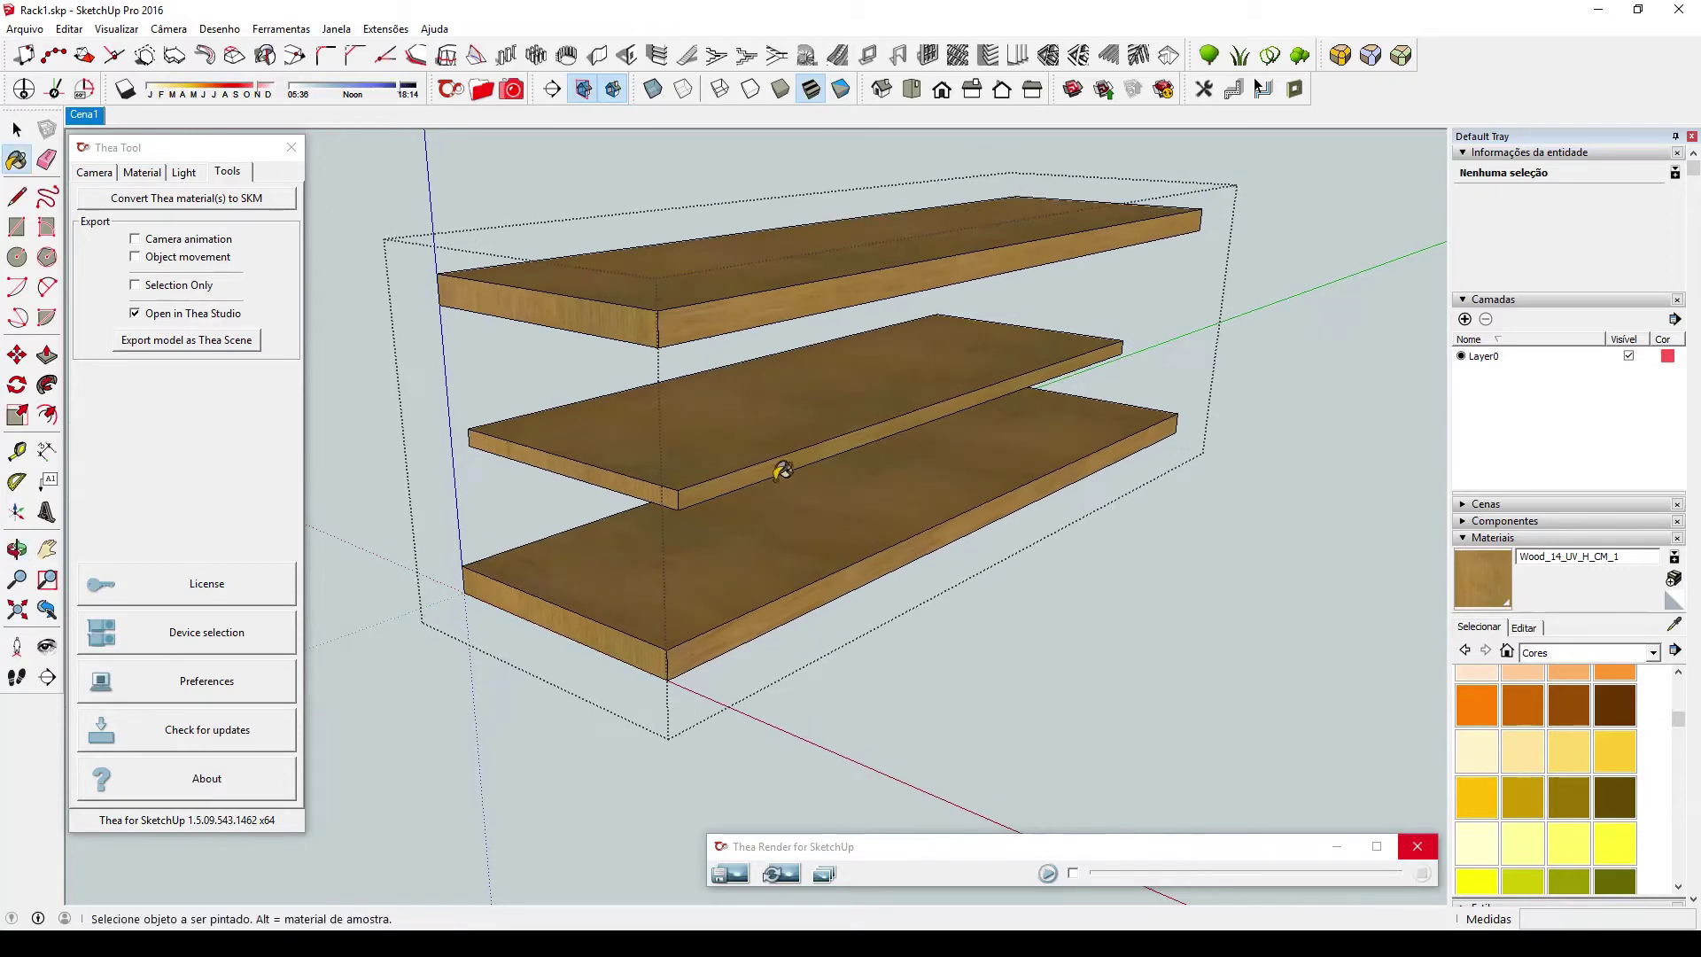
key(space)
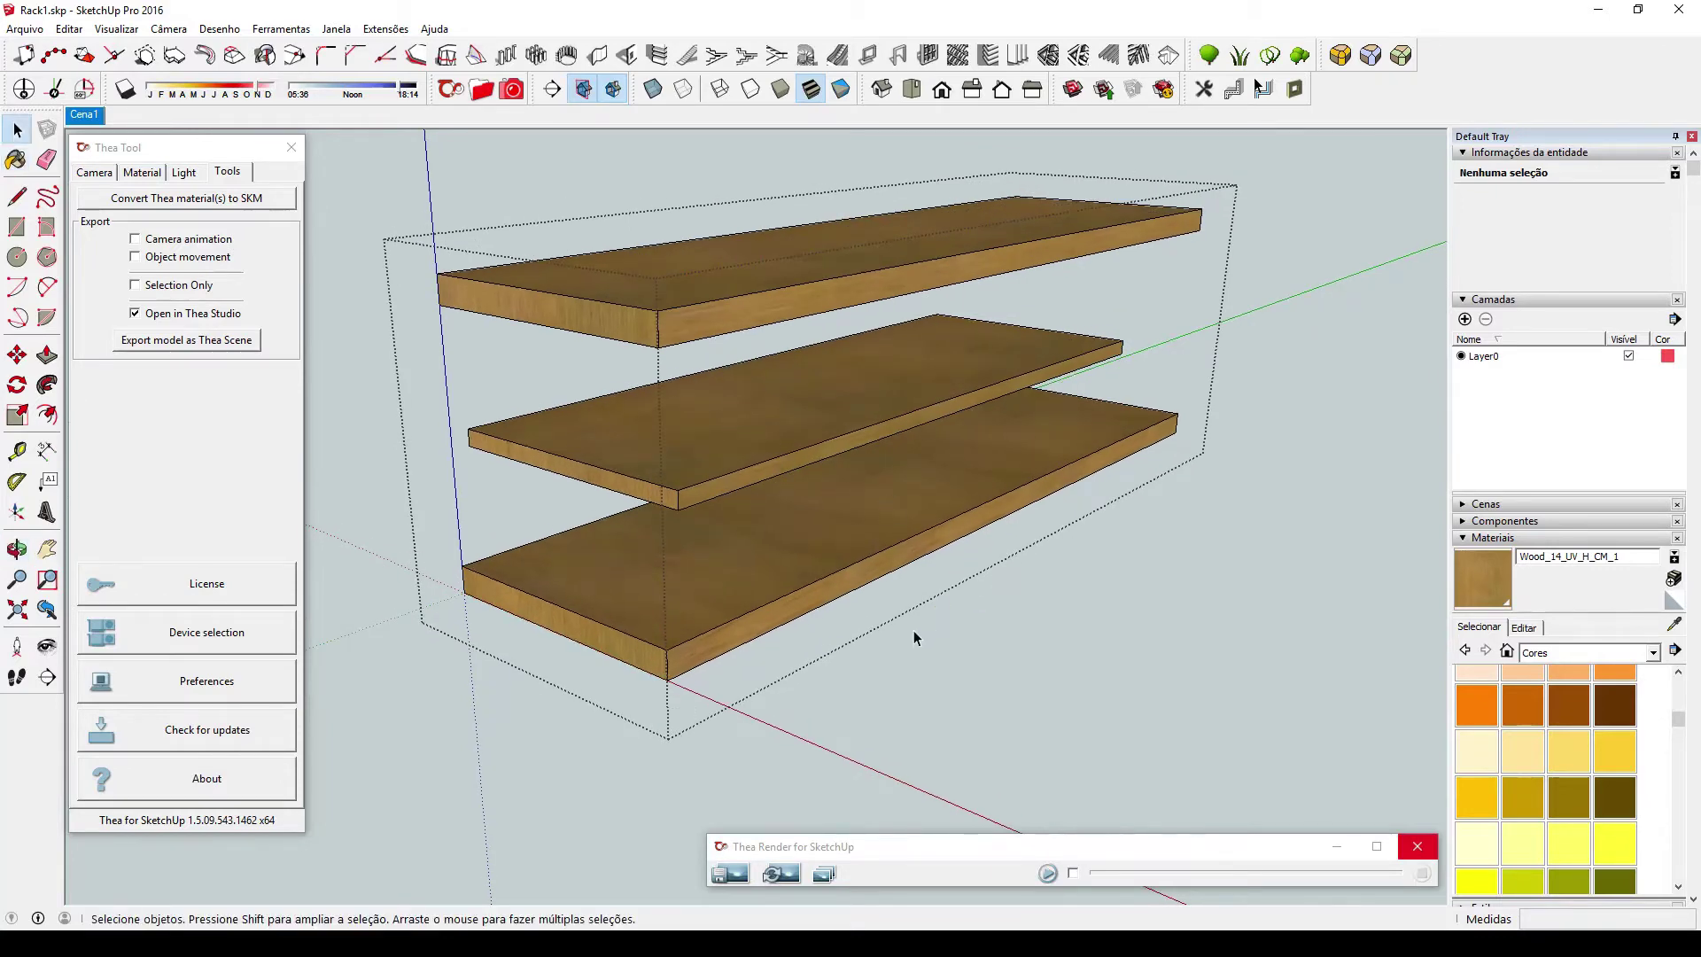
click(914, 631)
middle_drag(897, 599, 874, 607)
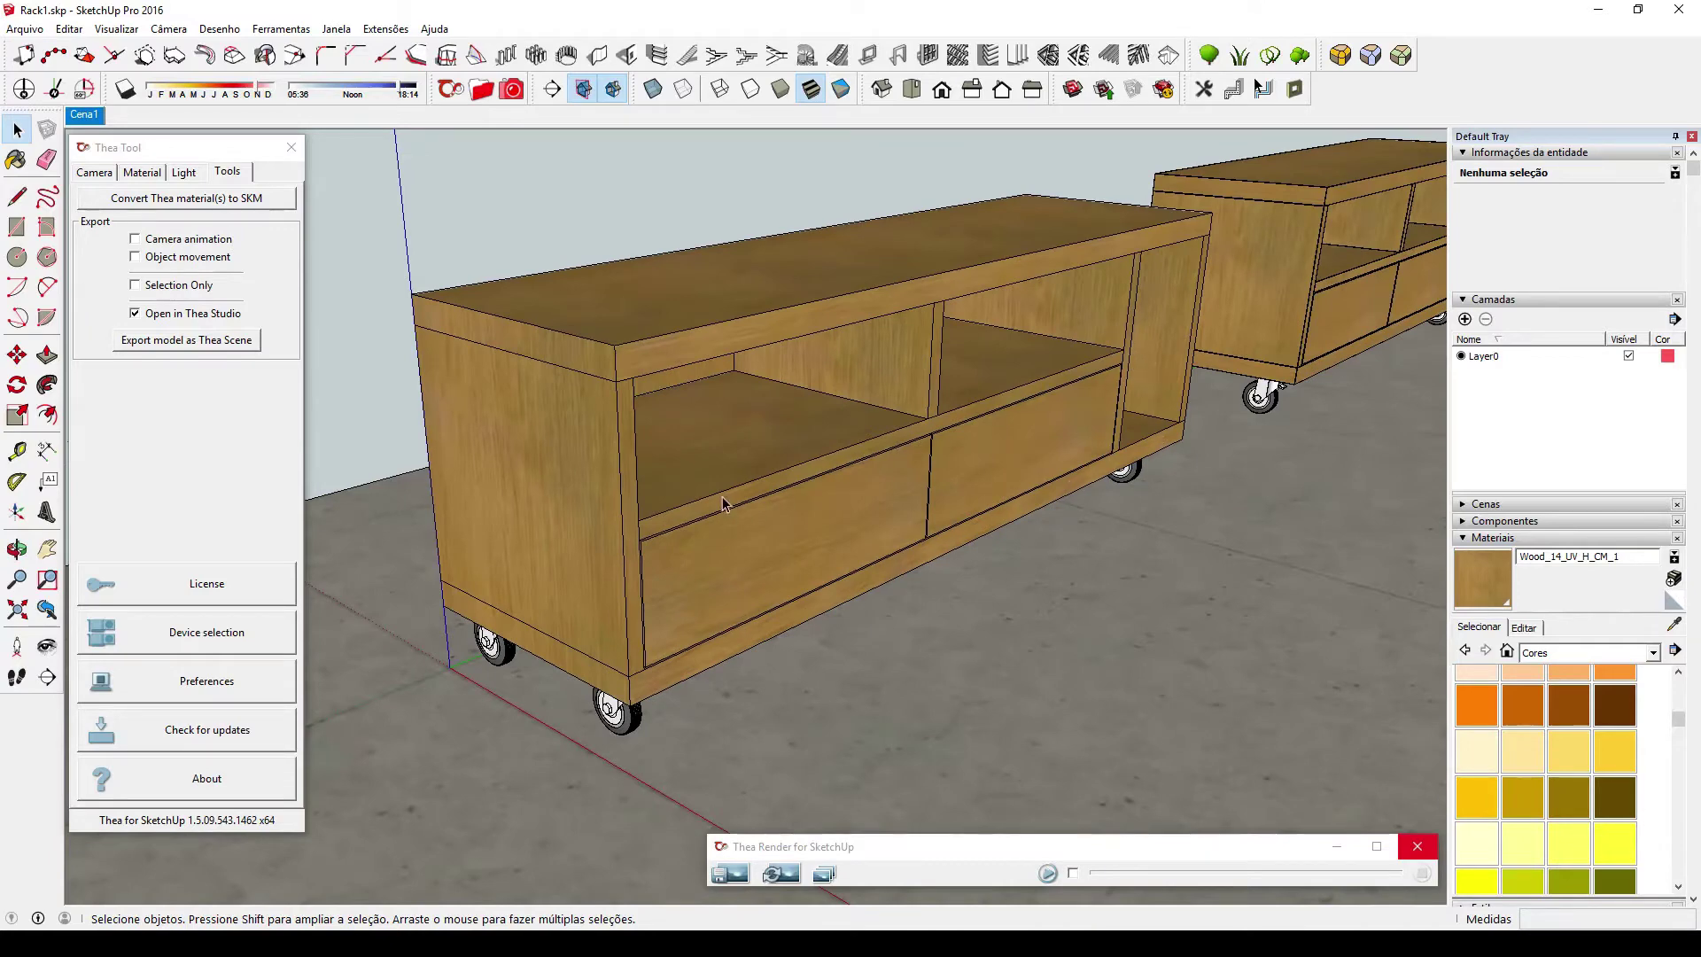
Run the interactive render and examine the wood grain direction along the front rack's top board edge, shelf edges and drawers.
middle_drag(1276, 482, 1125, 846)
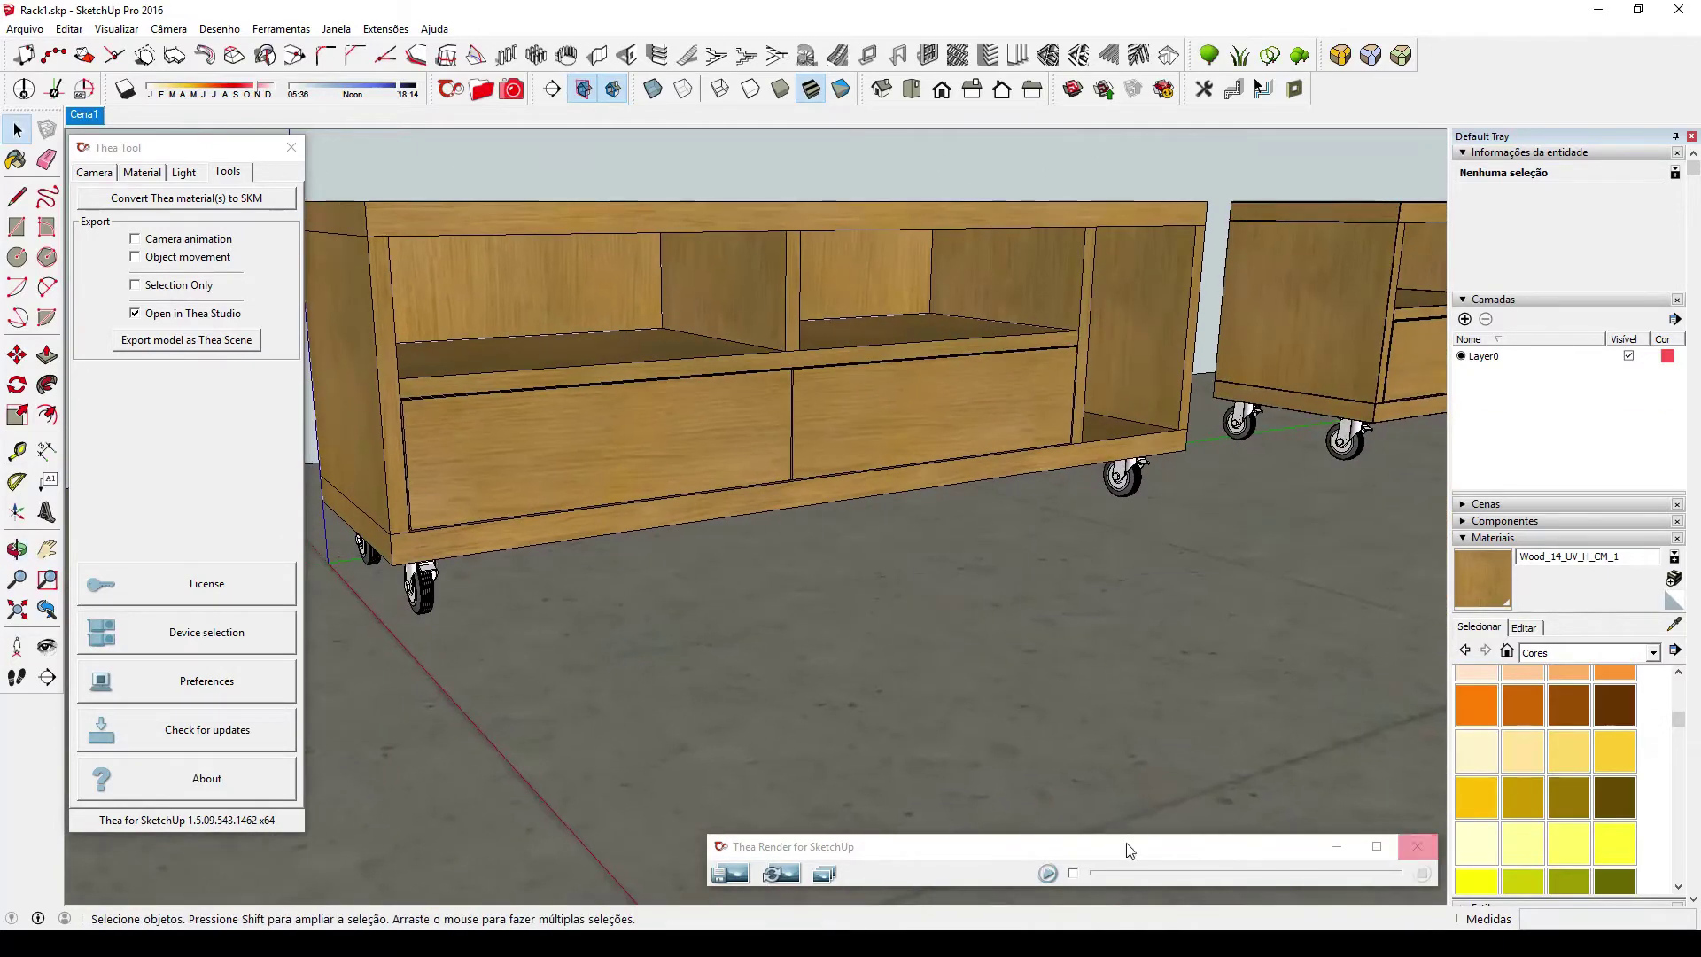
click(1050, 873)
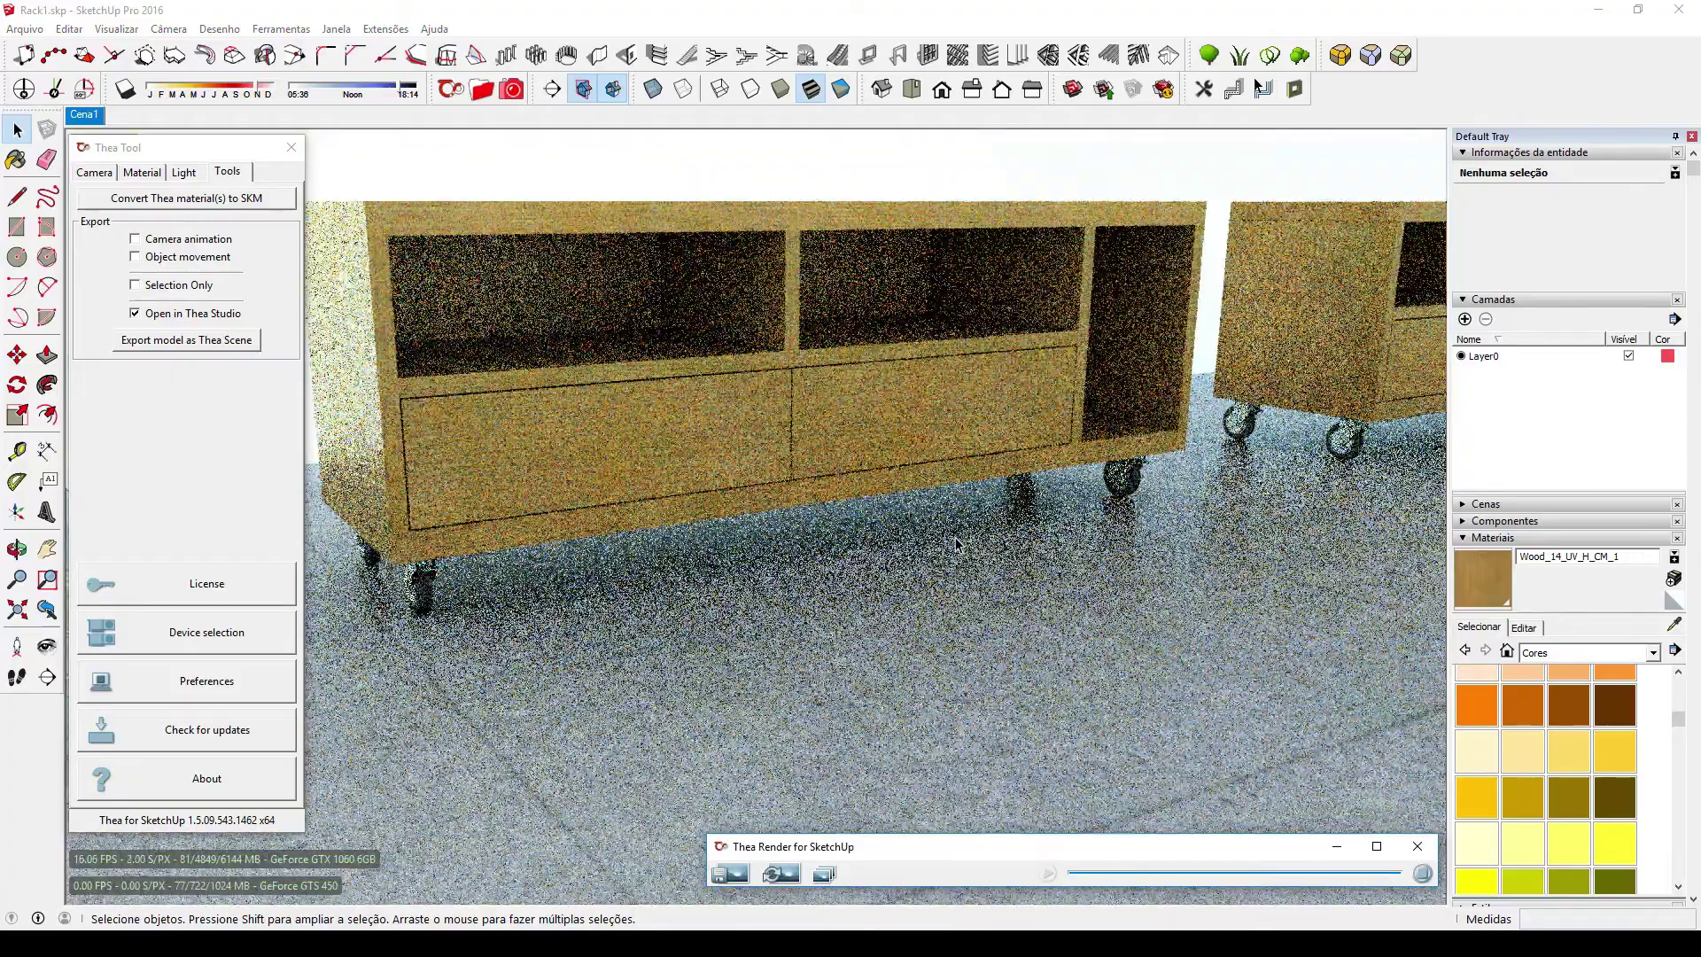
middle_drag(508, 409, 696, 542)
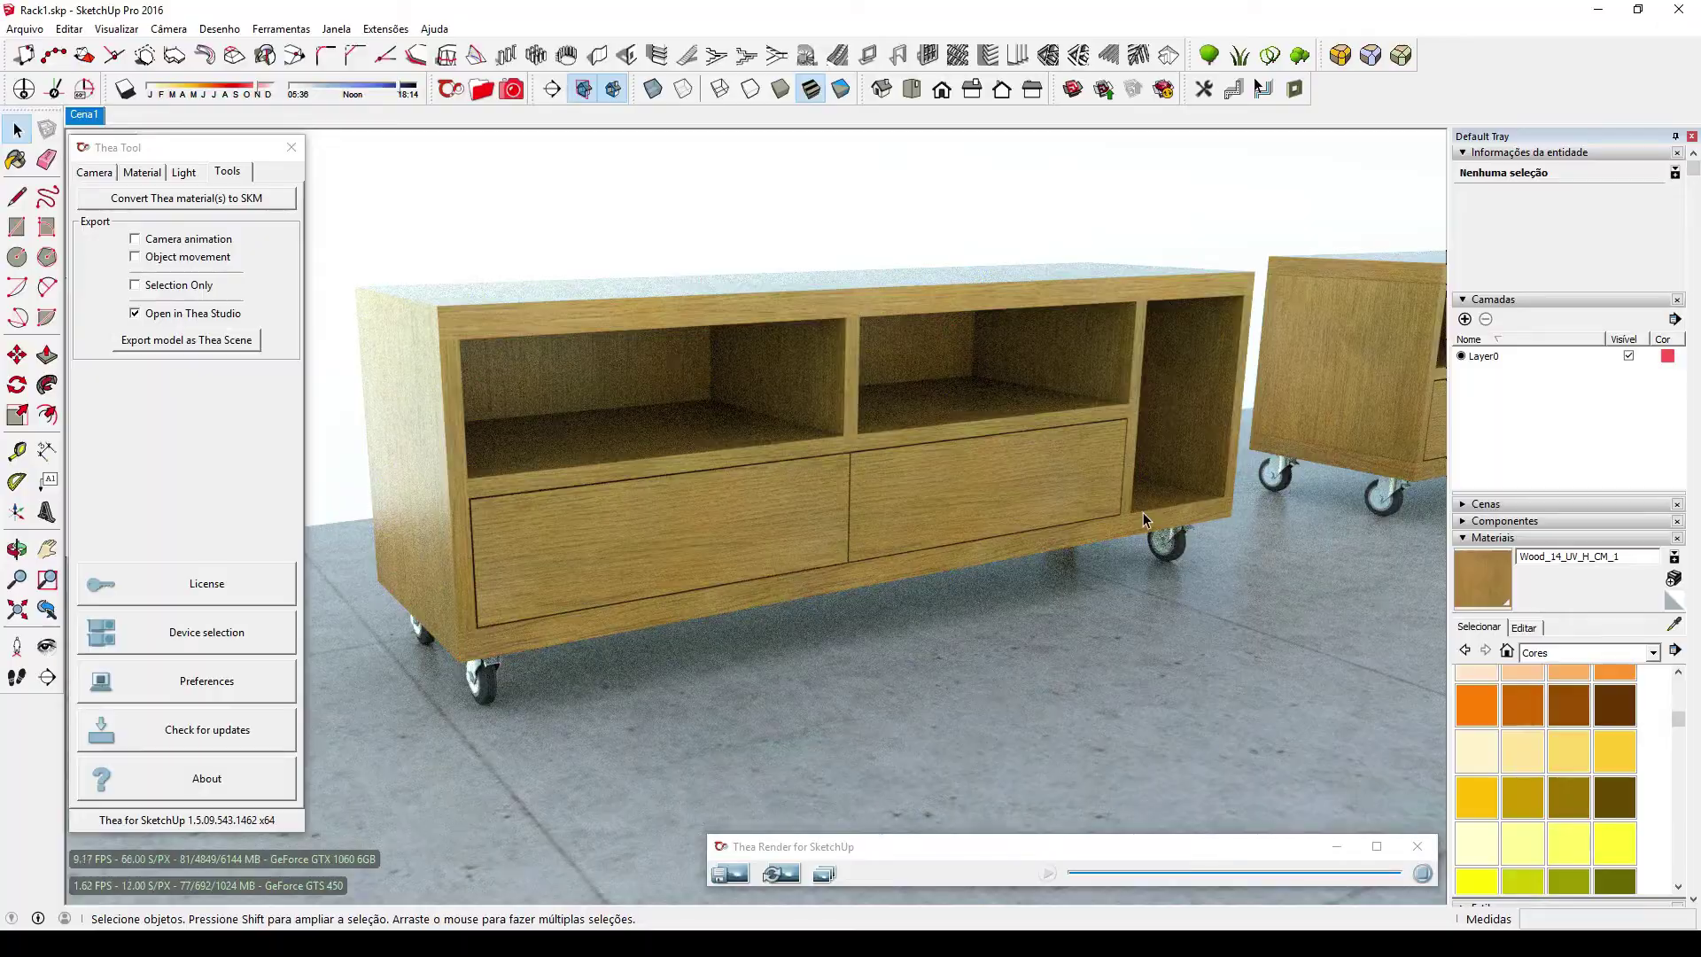
middle_drag(575, 346, 735, 386)
scroll(619, 361, up, 5)
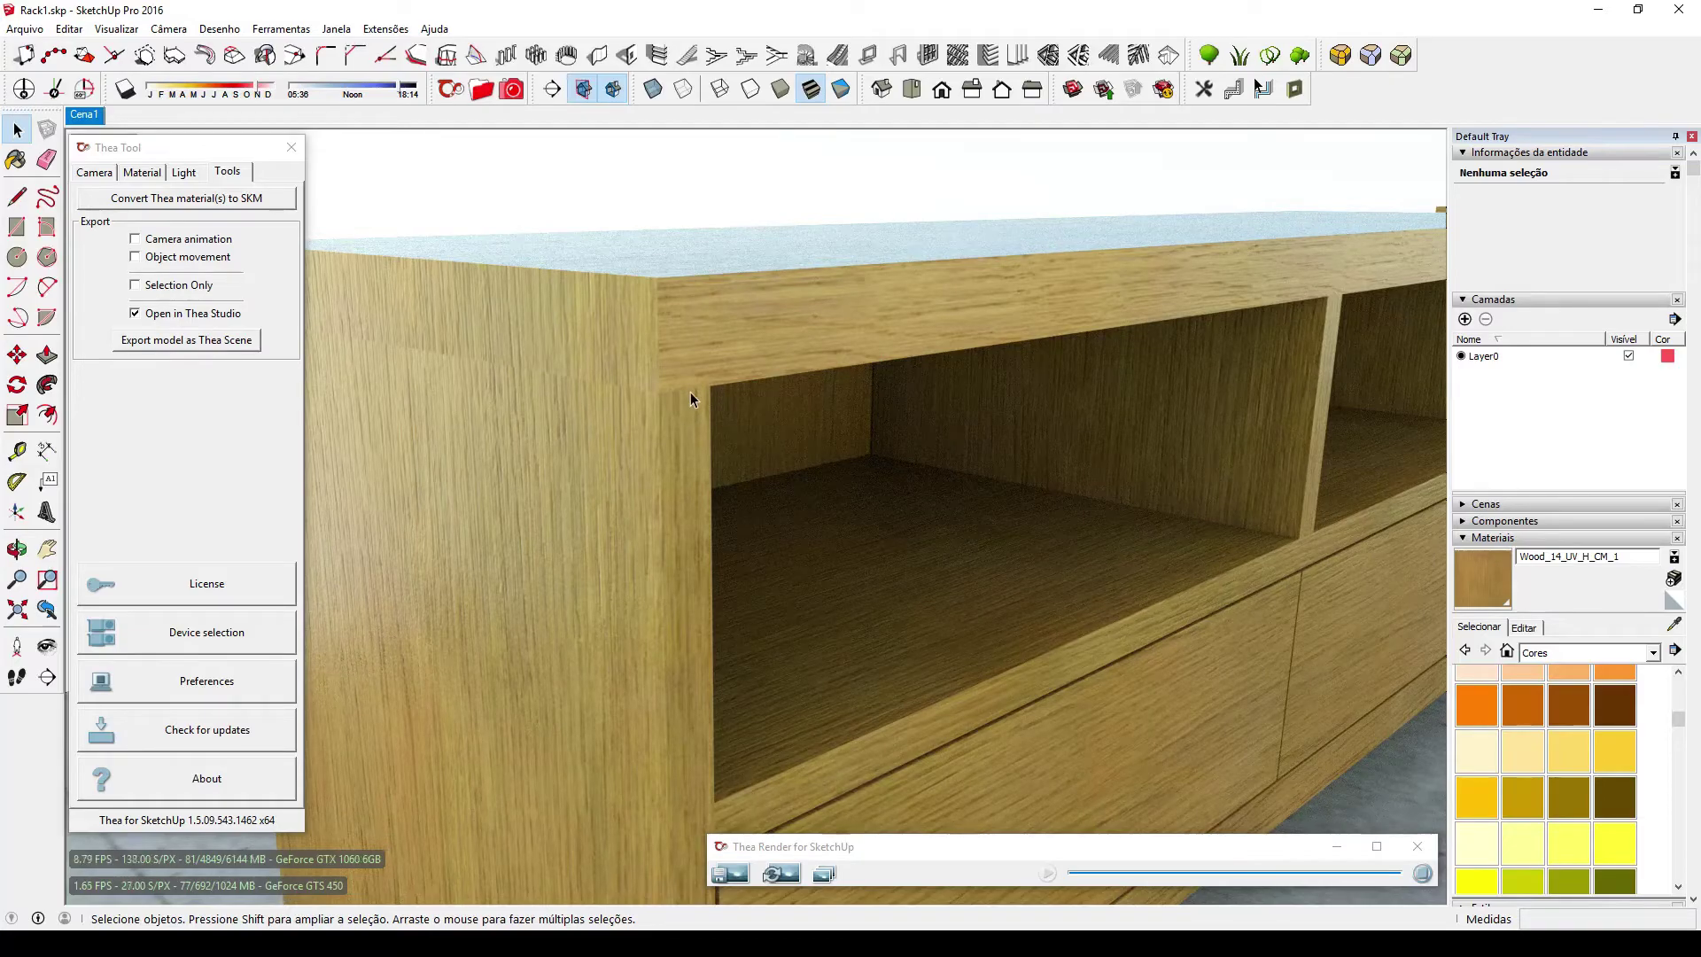
mouse_move(1131, 390)
middle_down()
mouse_move(798, 396)
mouse_move(1011, 319)
middle_up()
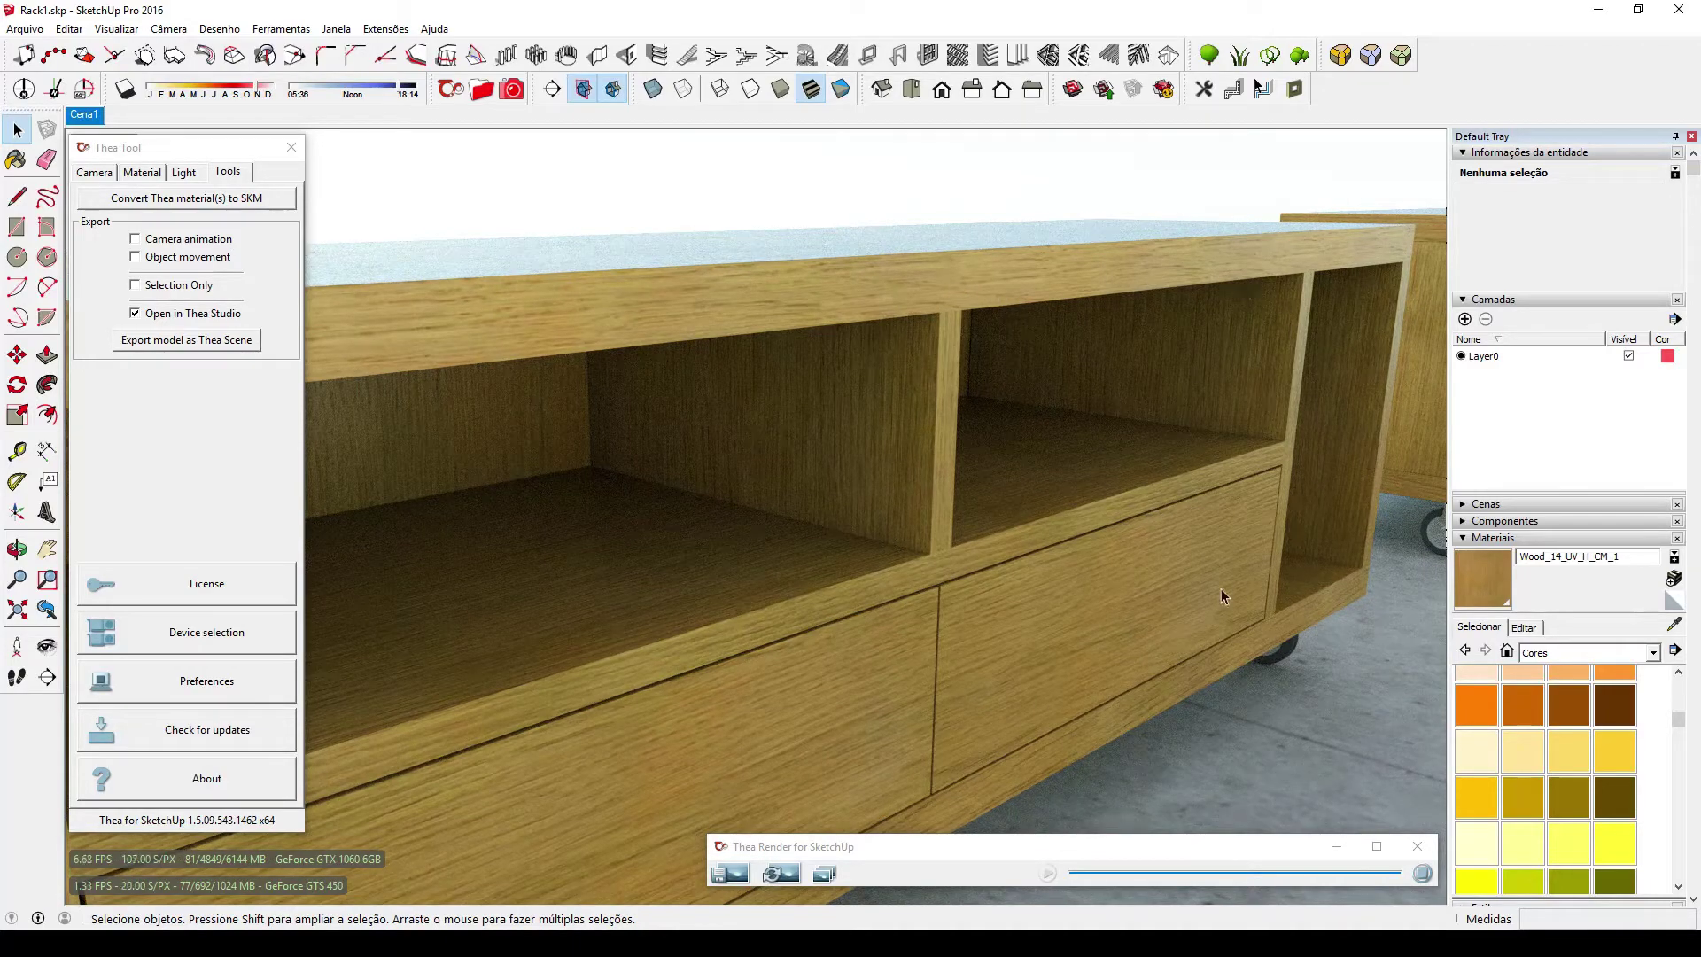
Examine in the render how the grain meets at the rack's side panel, center divider and board joints, and stop the render.
middle_drag(1270, 338, 222, 456)
scroll(665, 384, up, 5)
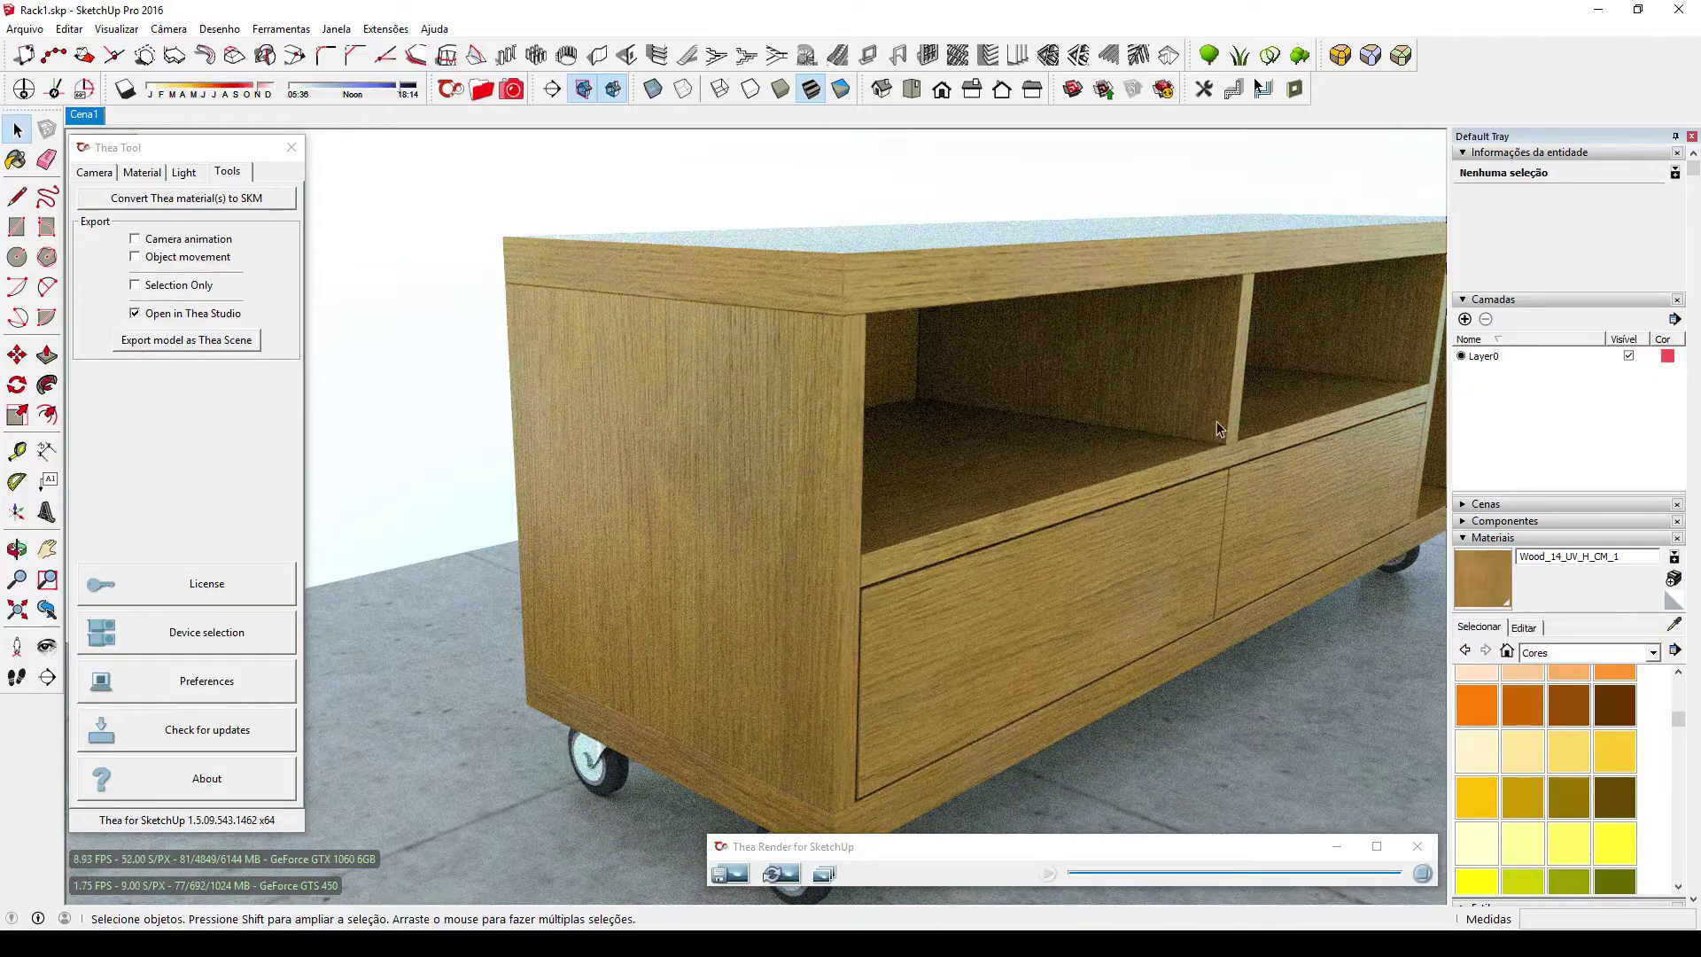
middle_drag(1217, 423, 842, 509)
scroll(829, 512, up, 5)
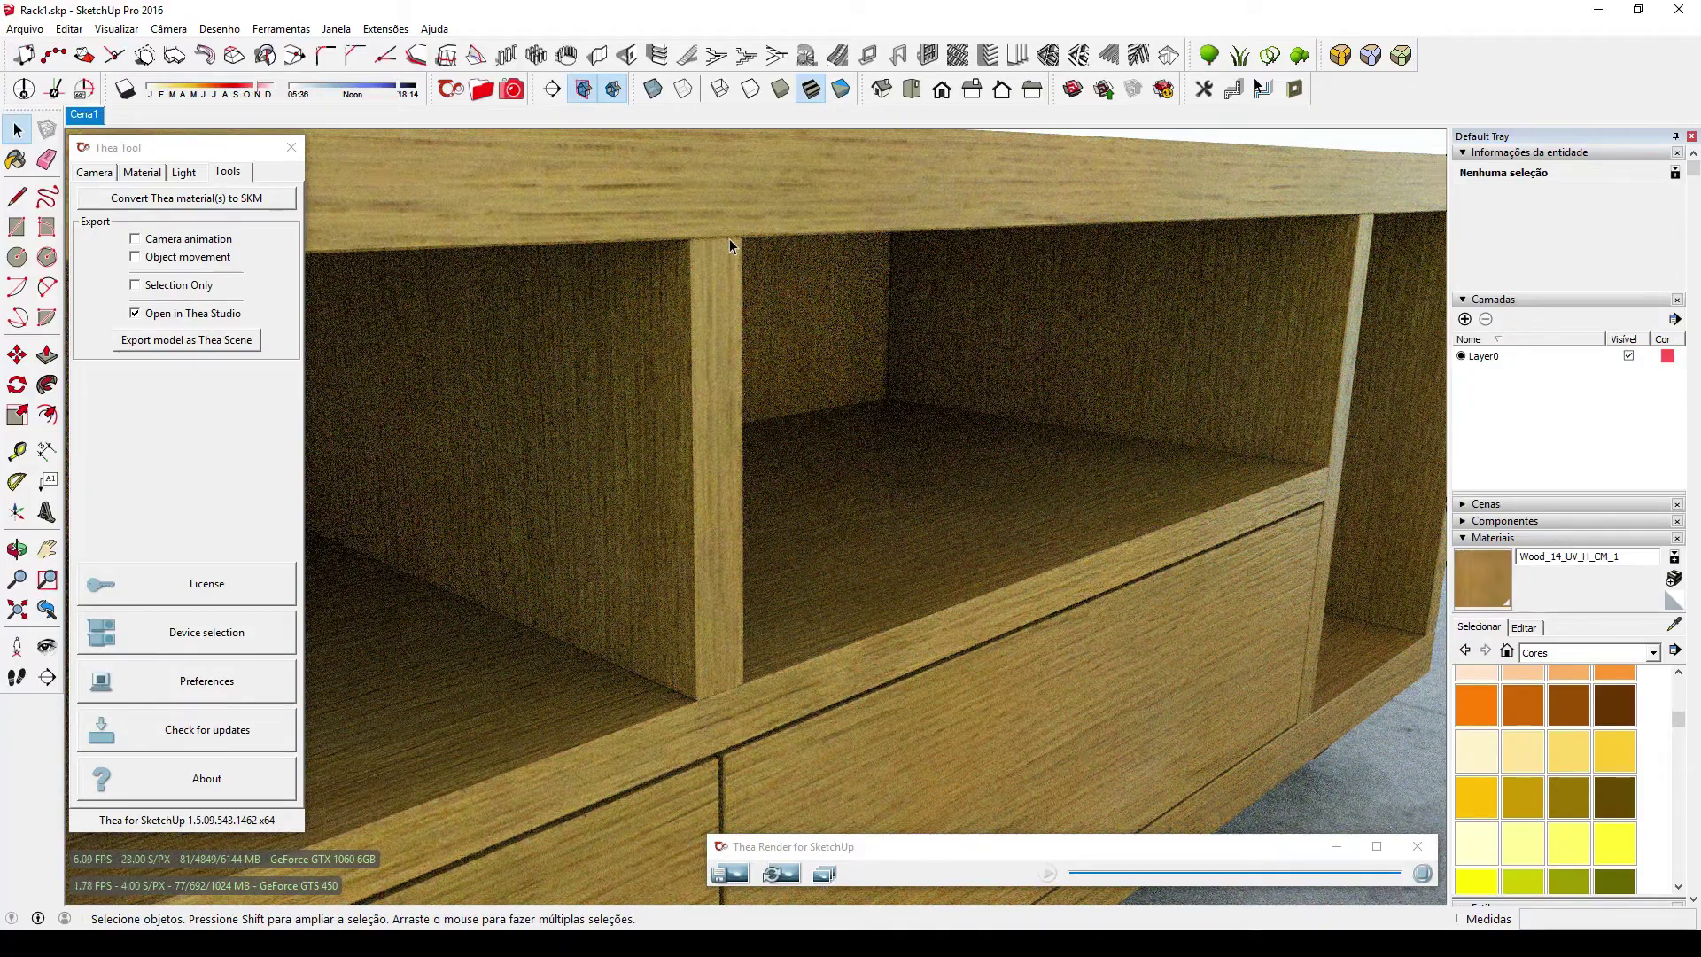
scroll(931, 415, down, 8)
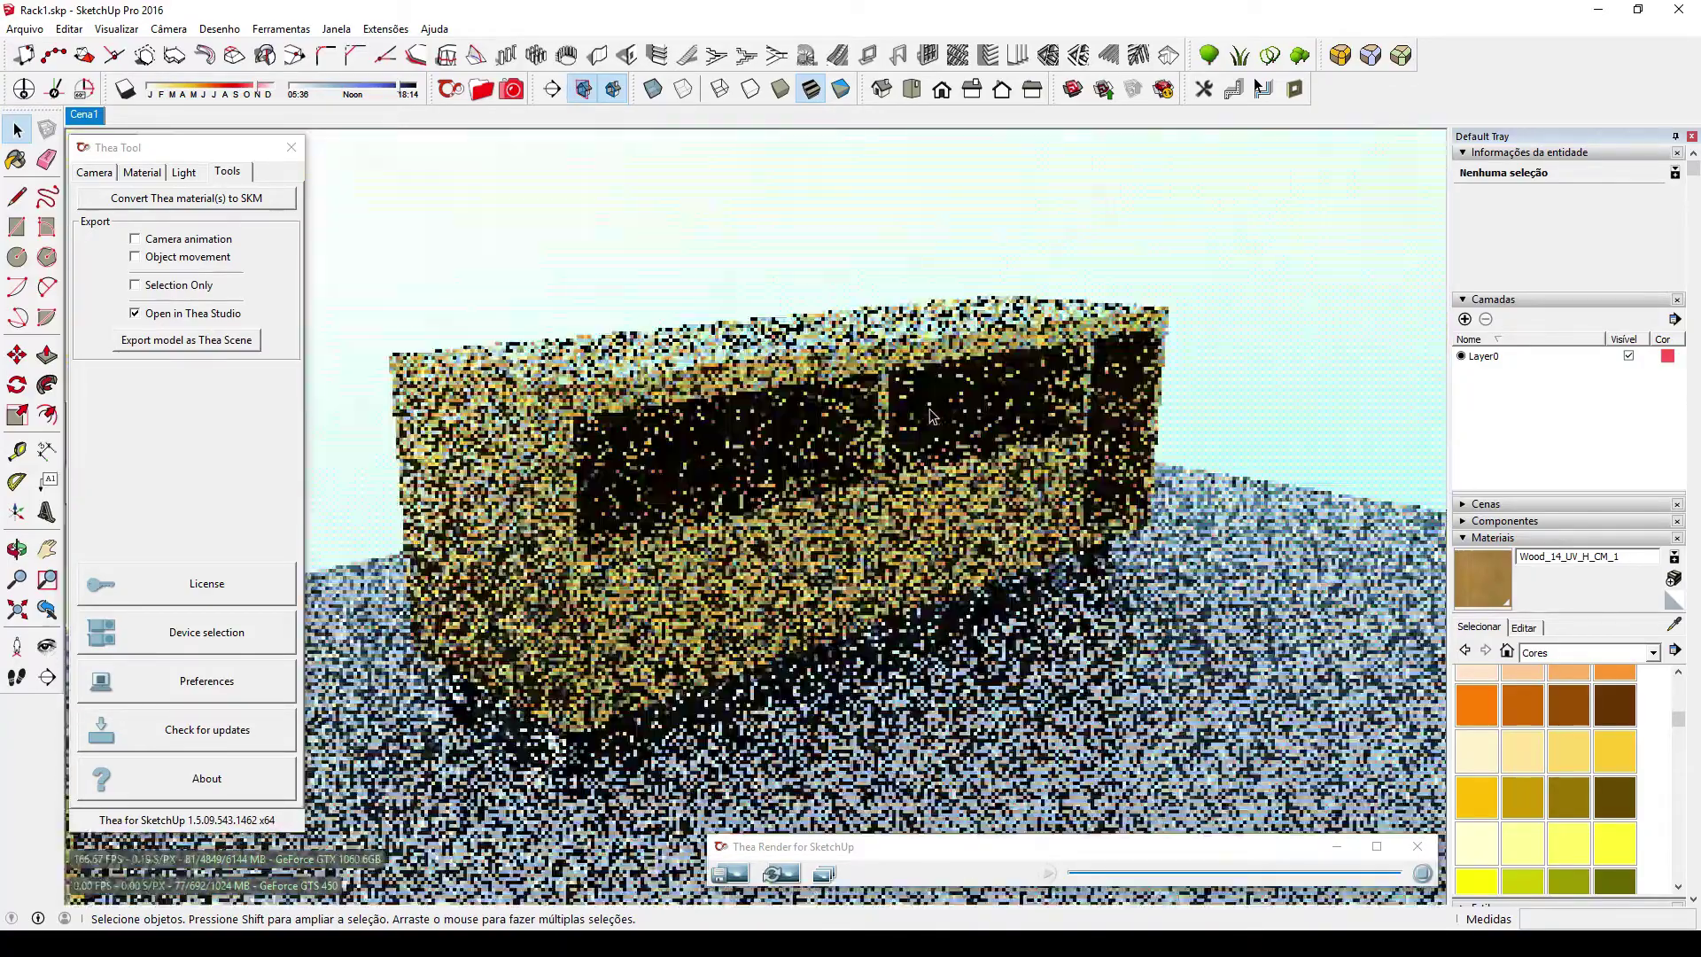
scroll(930, 414, down, 2)
middle_drag(930, 416, 980, 501)
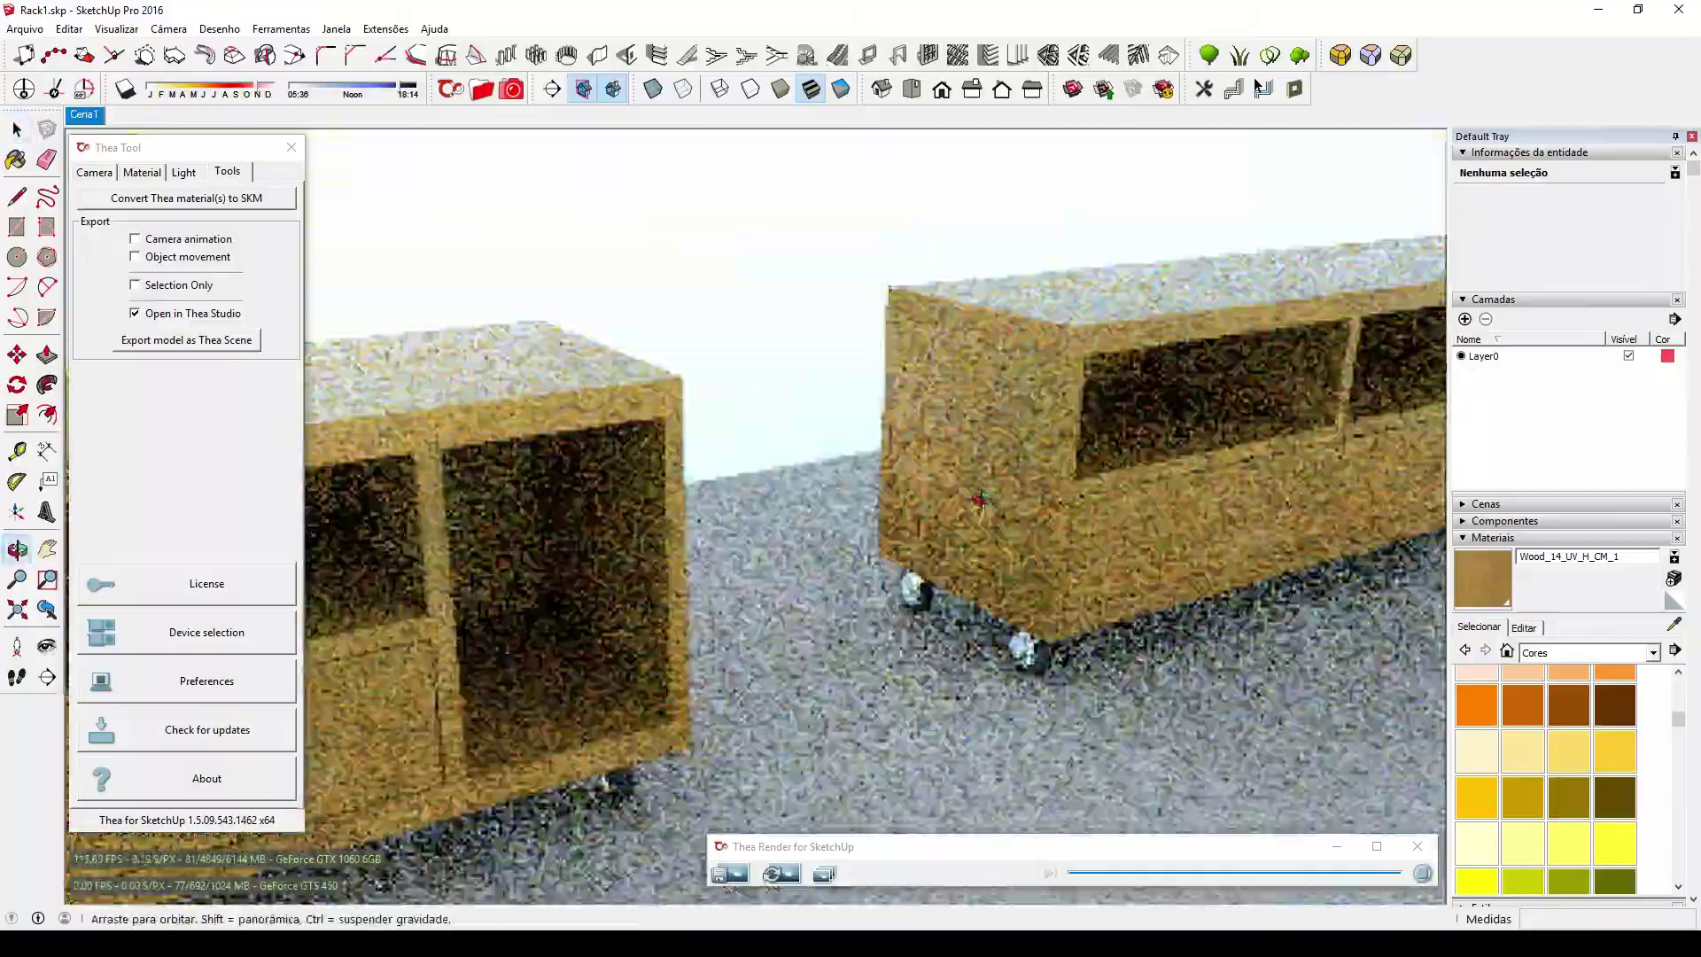
scroll(981, 501, up, 8)
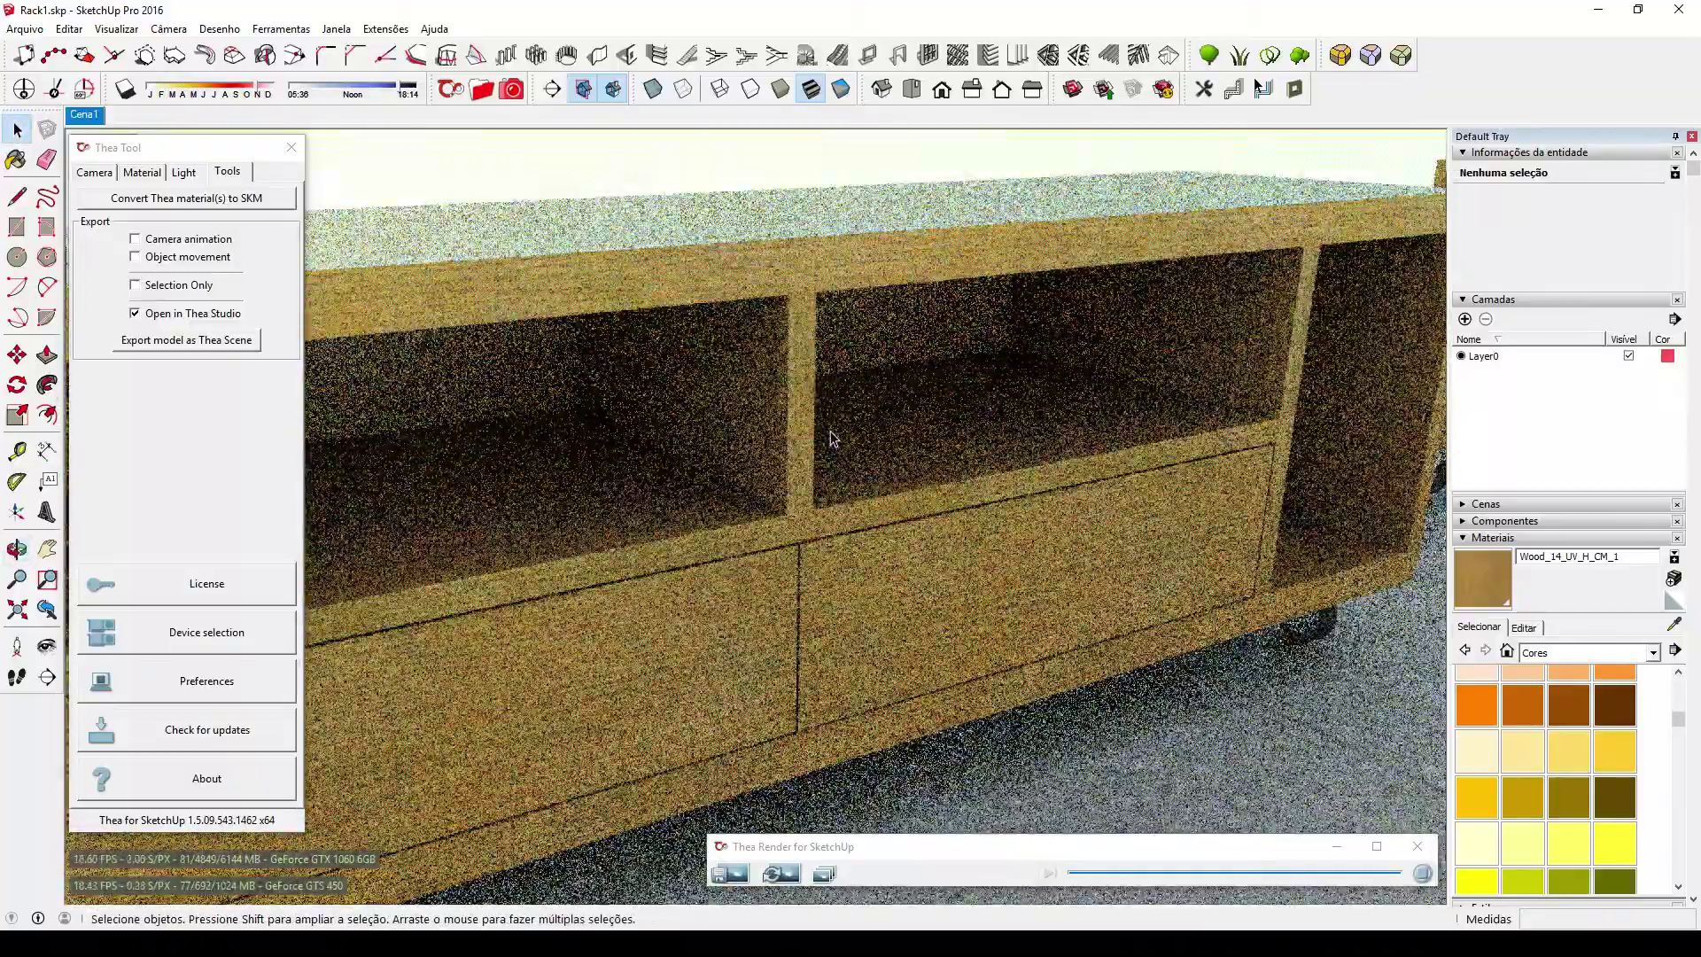
scroll(833, 438, down, 6)
middle_drag(832, 439, 852, 474)
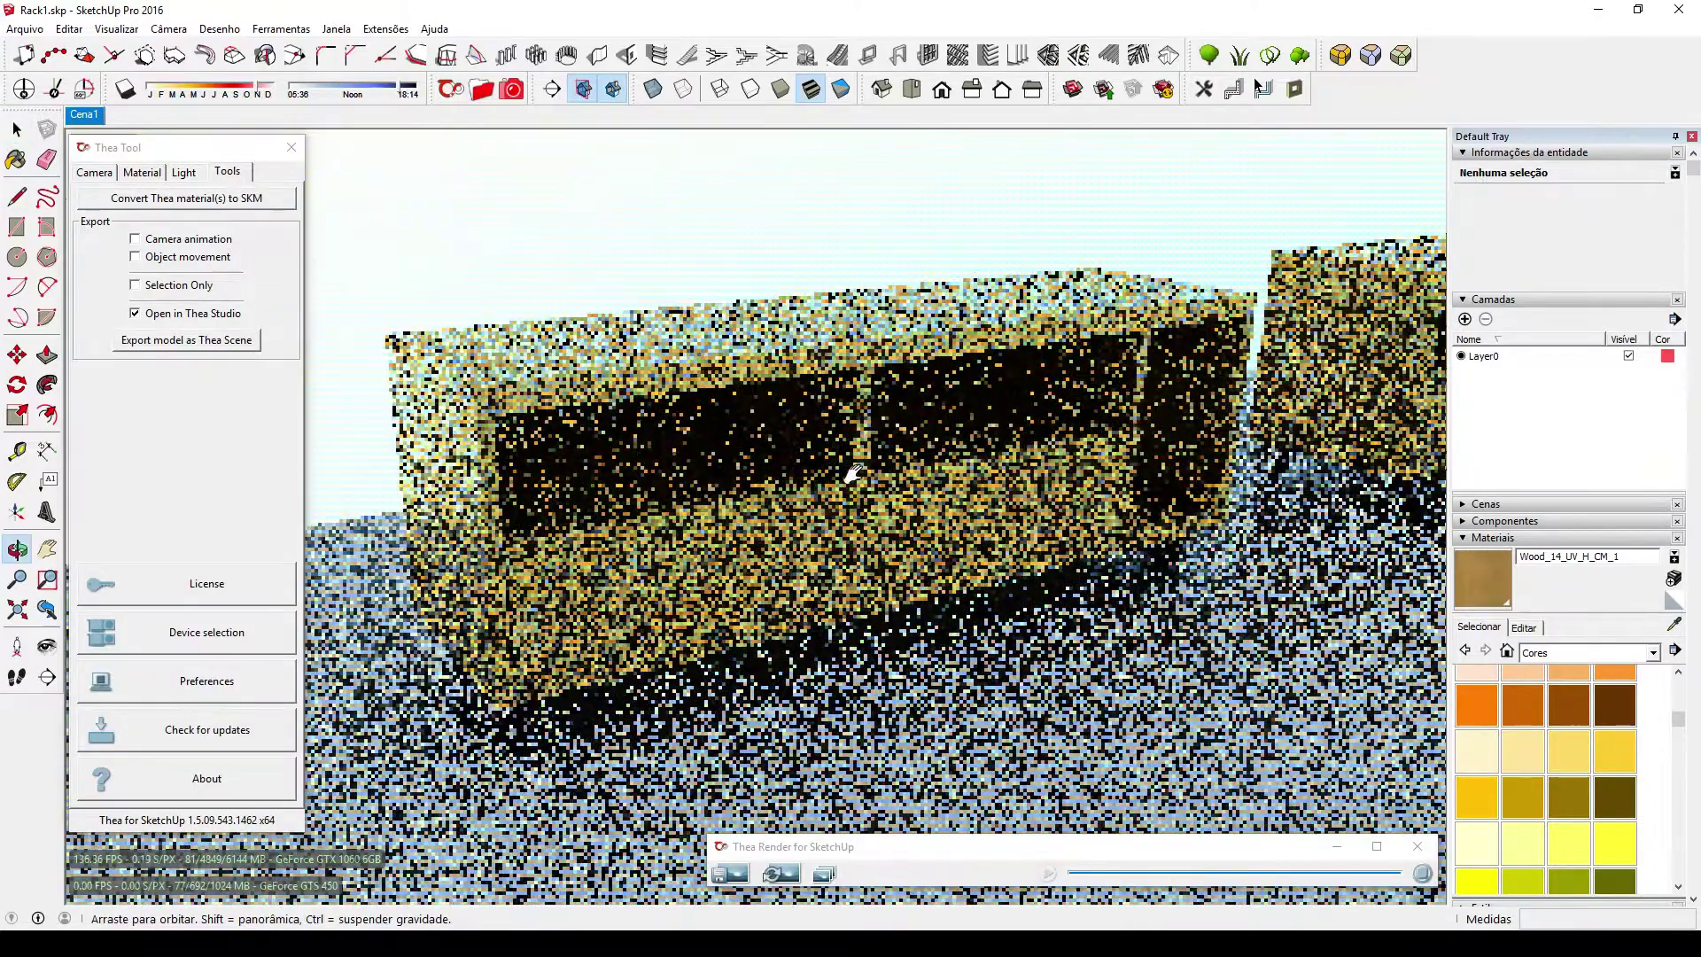
click(1422, 875)
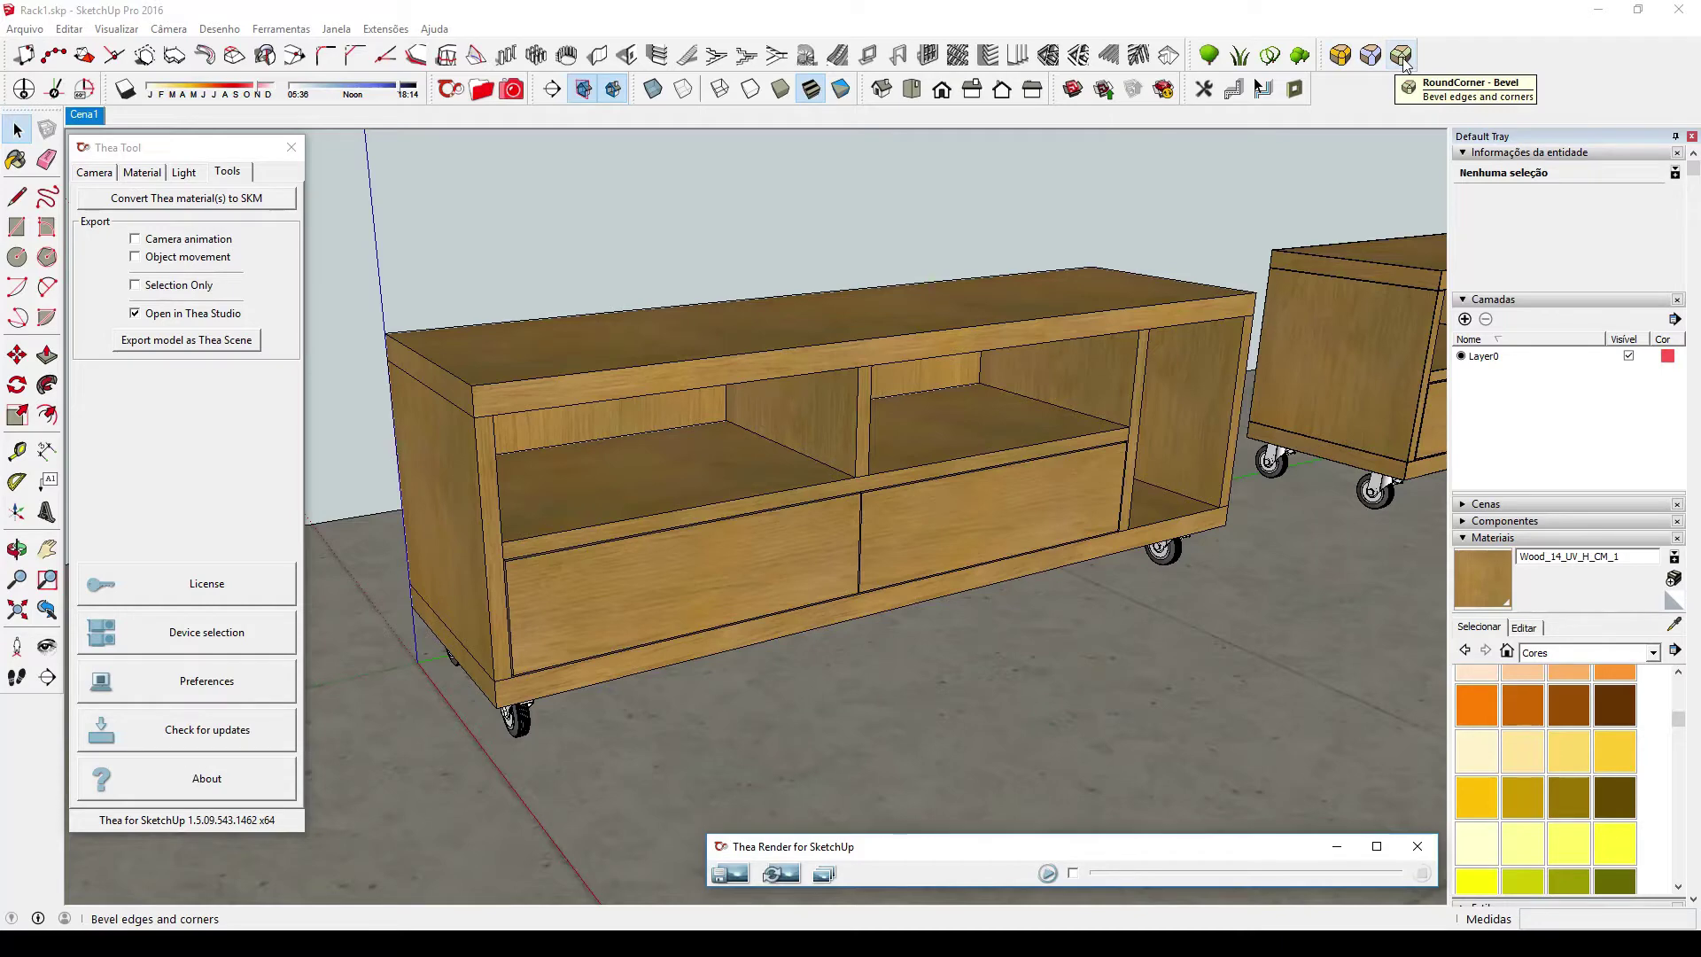
Open the front rack's horizontal board group for editing and bevel all edges of its three boards with a 0,001 m offset.
middle_drag(626, 409, 663, 405)
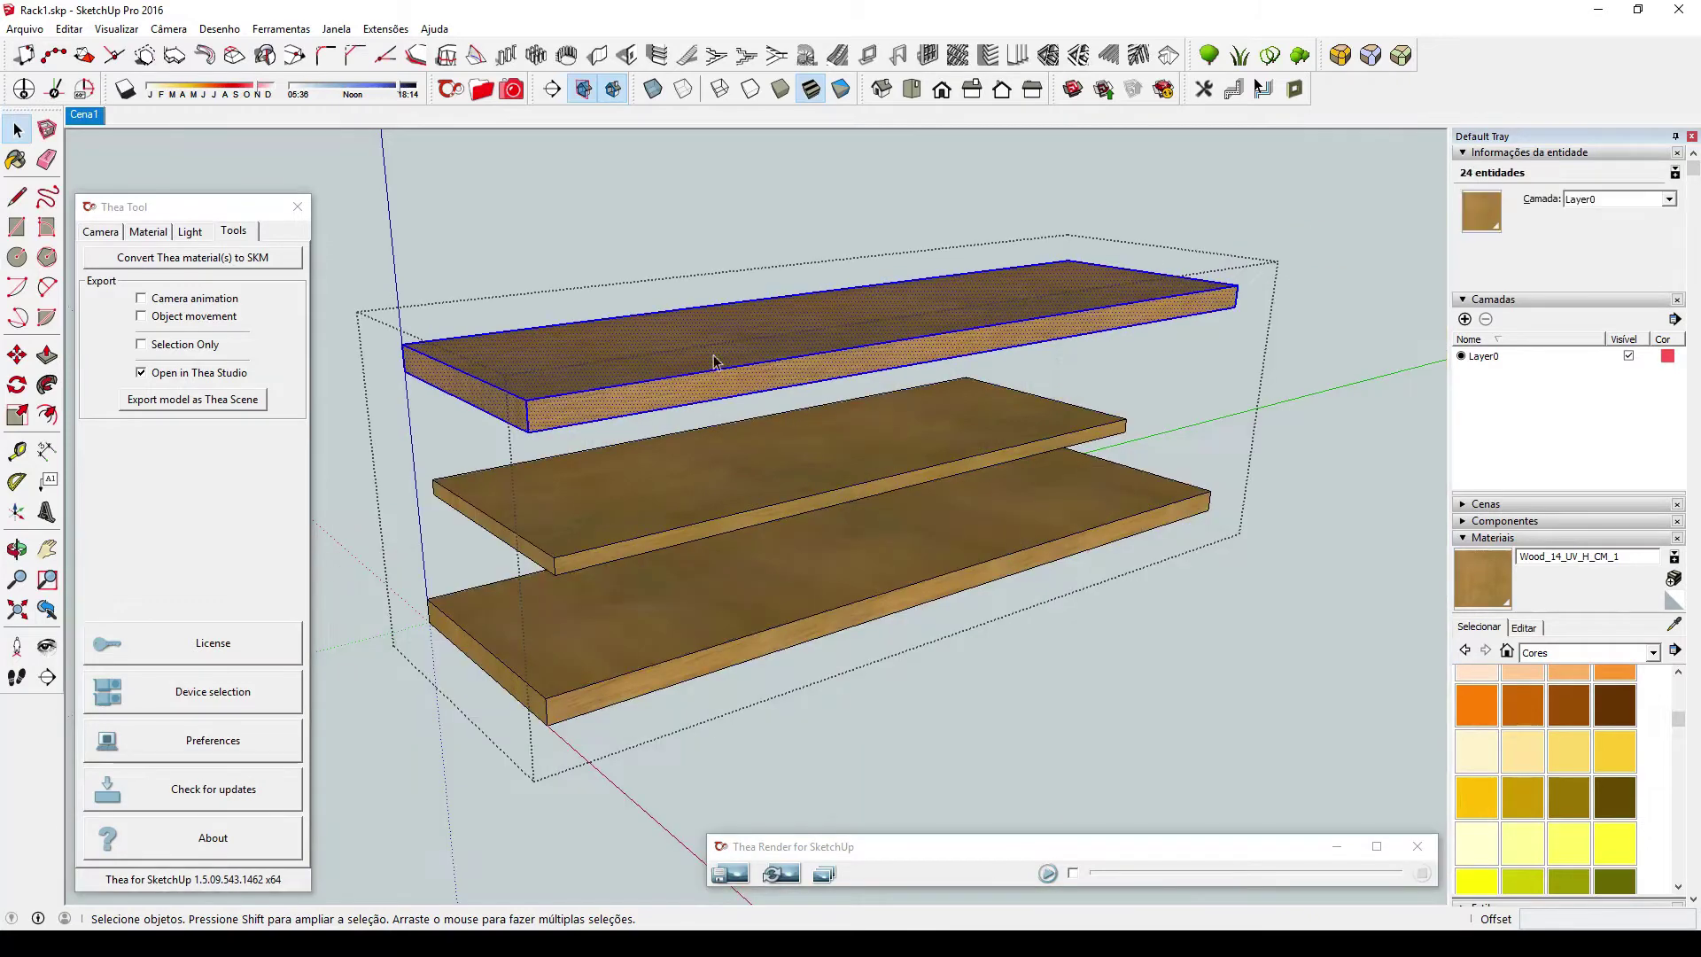
drag(359, 204, 1278, 768)
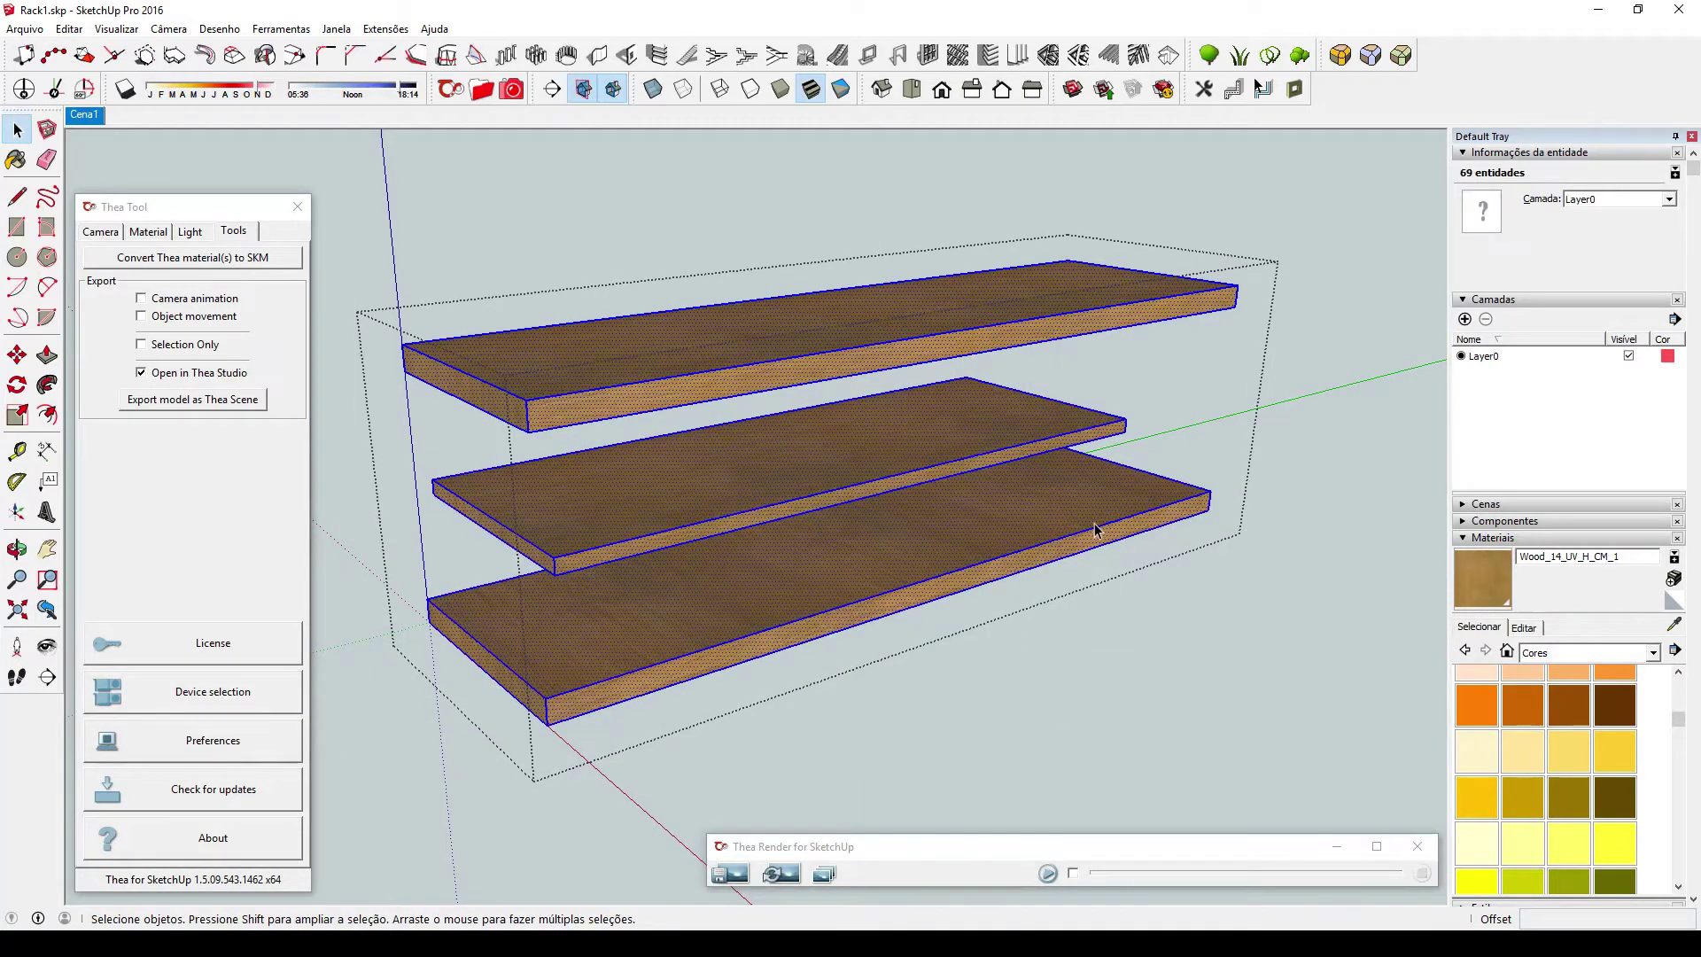
click(1401, 56)
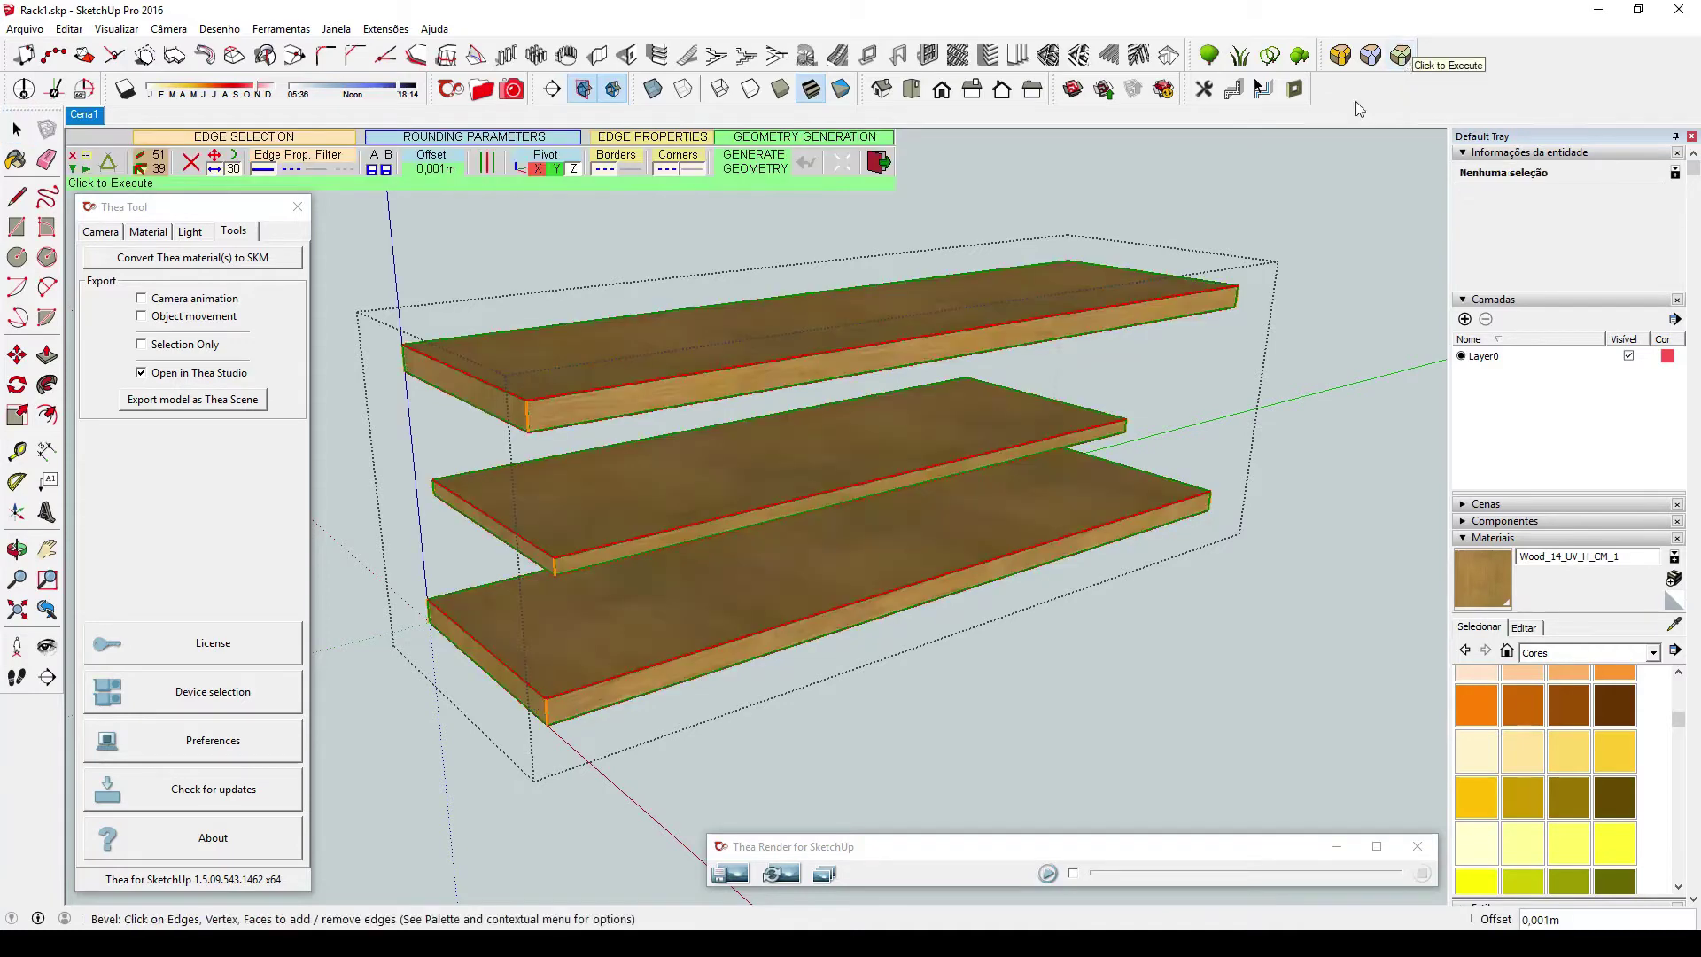
click(433, 169)
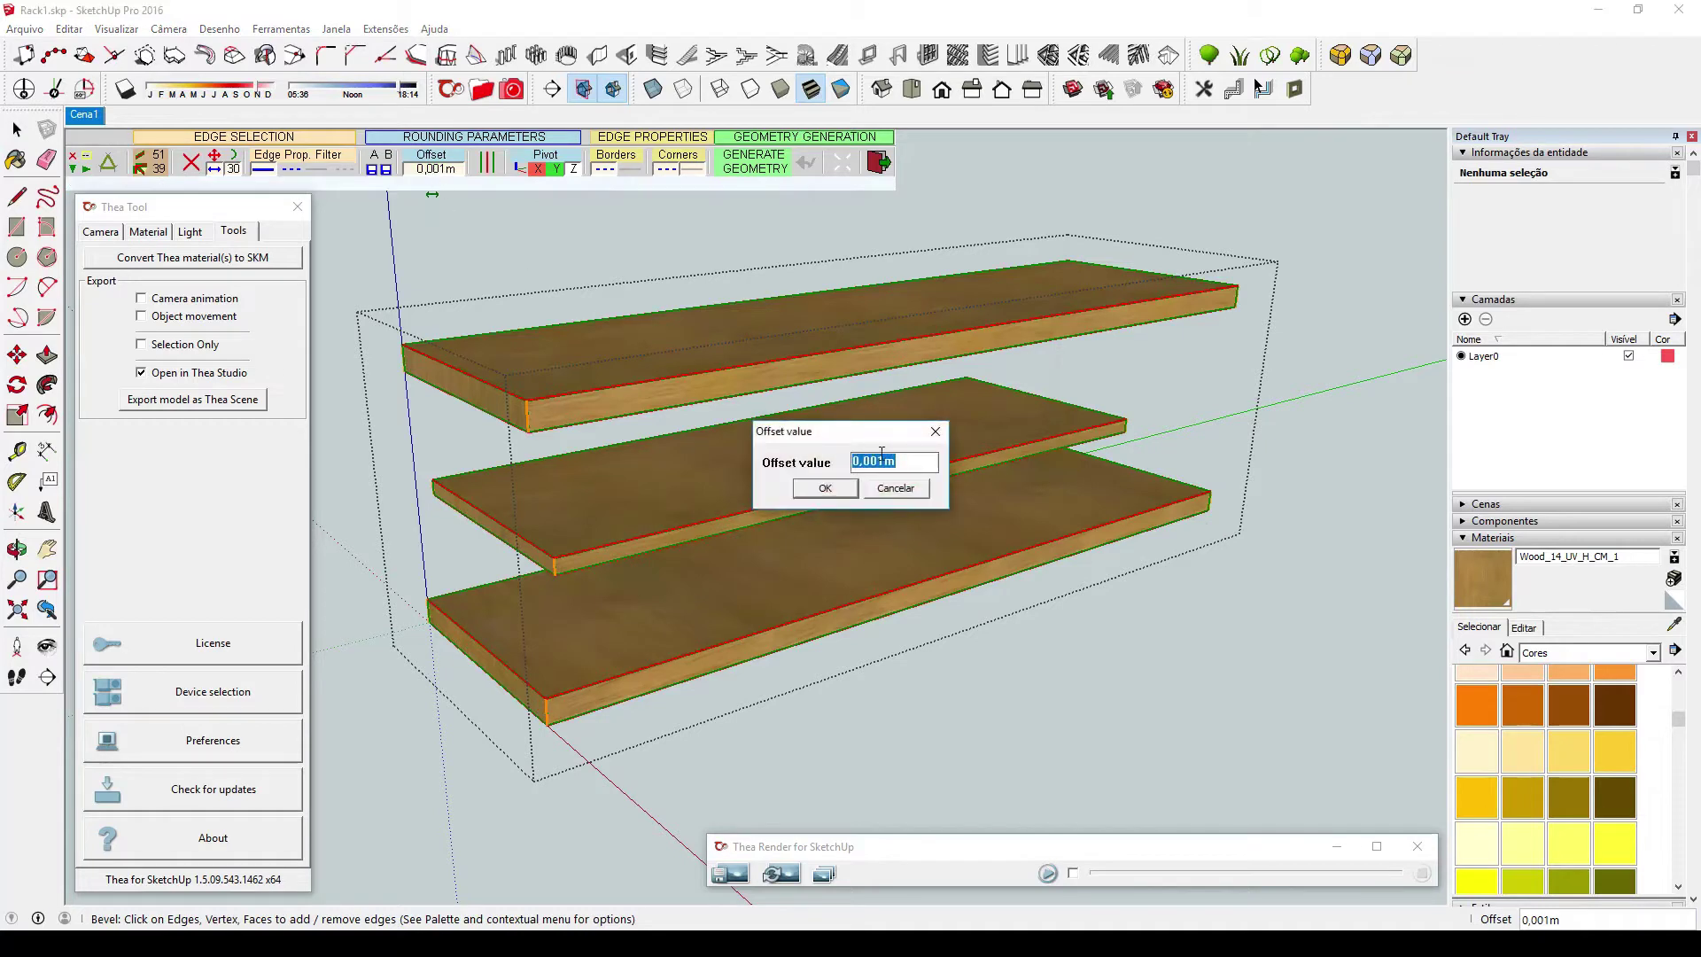
click(881, 461)
click(821, 490)
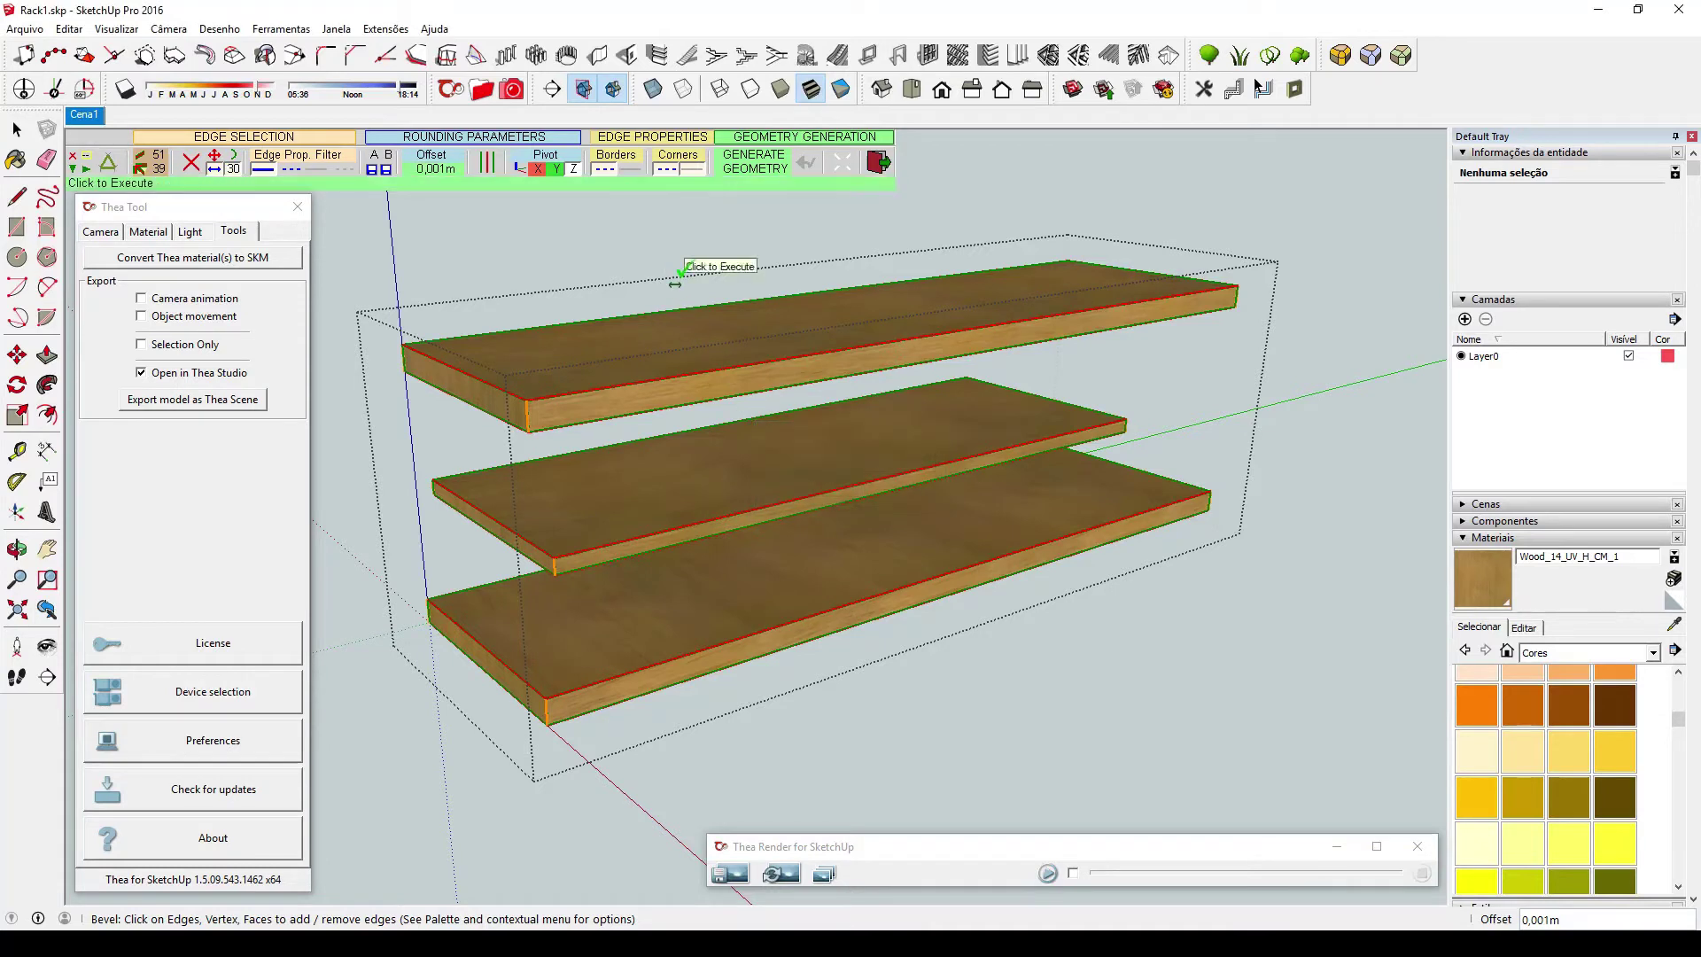
click(675, 281)
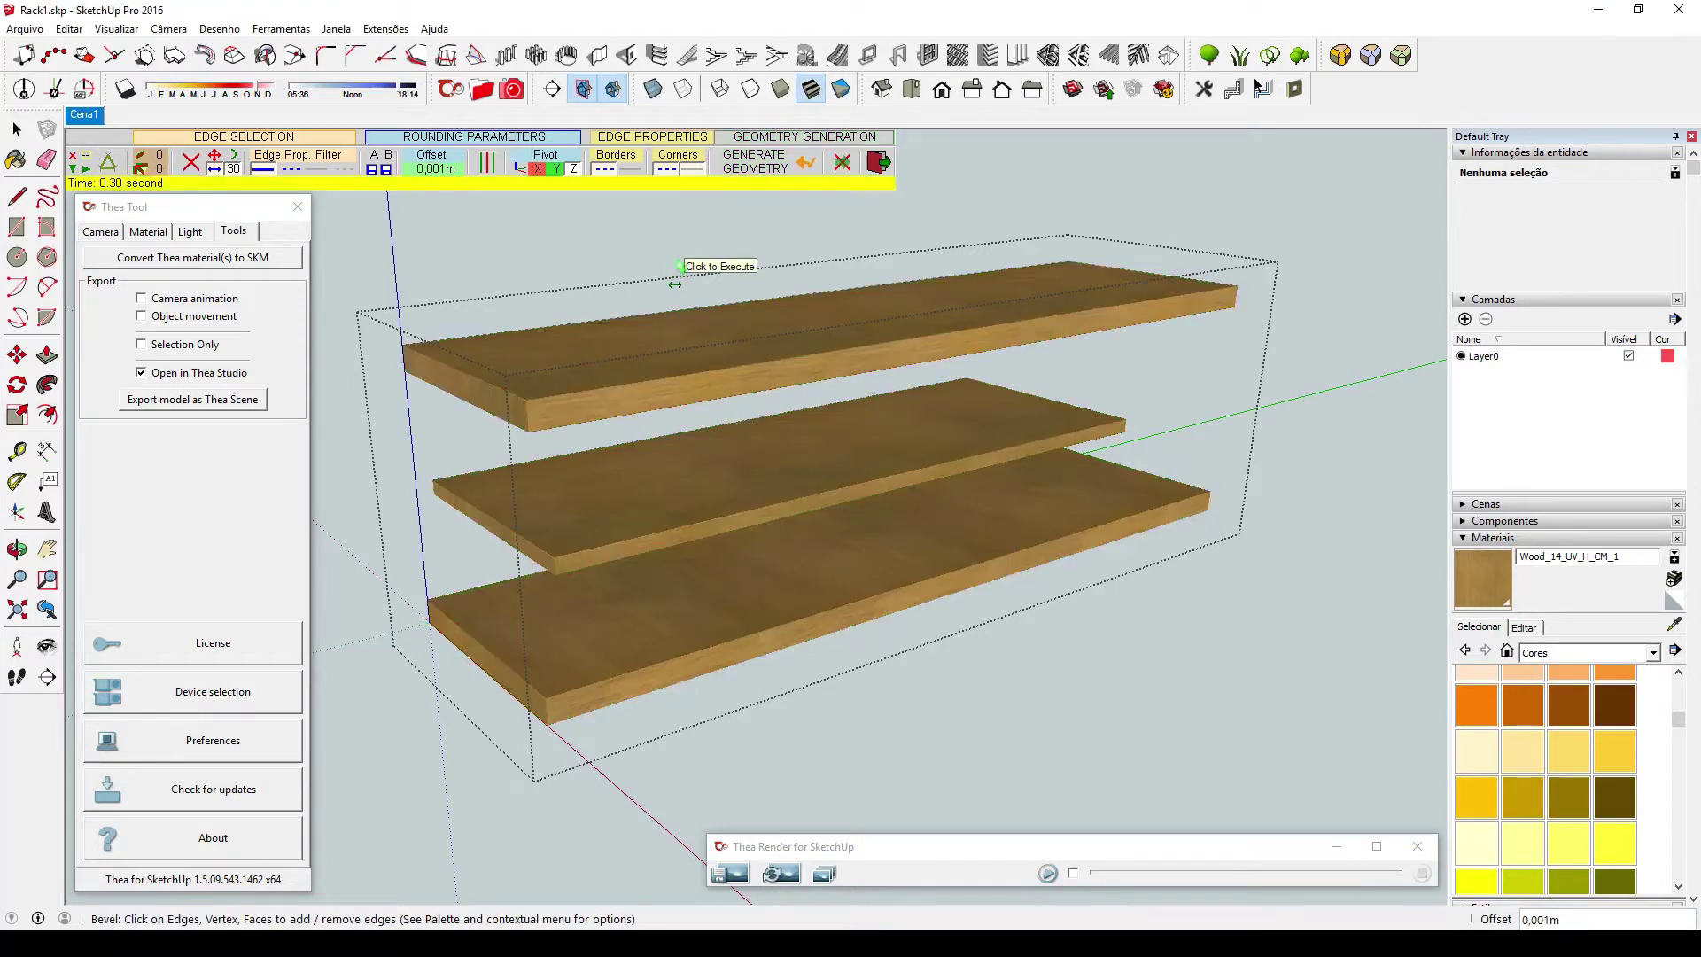
key(space)
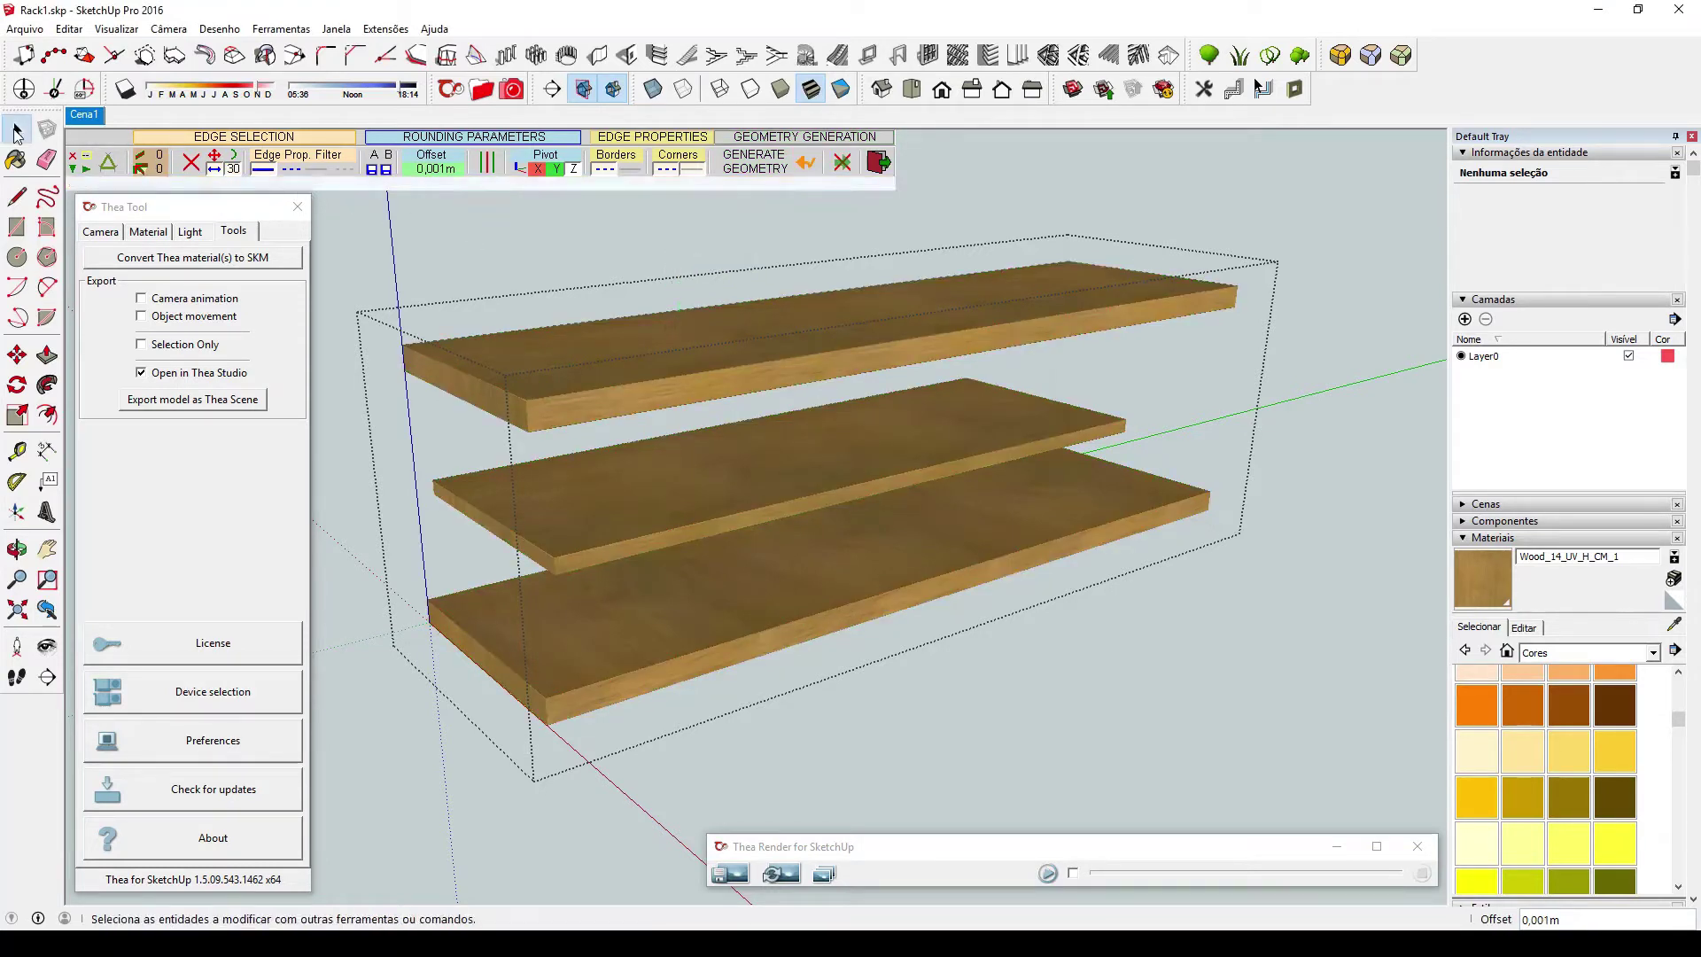
Examine the top board's bevelled corner up close, select the lower boards' surfaces to inspect their smoothing, and exit the group.
middle_drag(675, 283, 560, 414)
scroll(618, 464, up, 10)
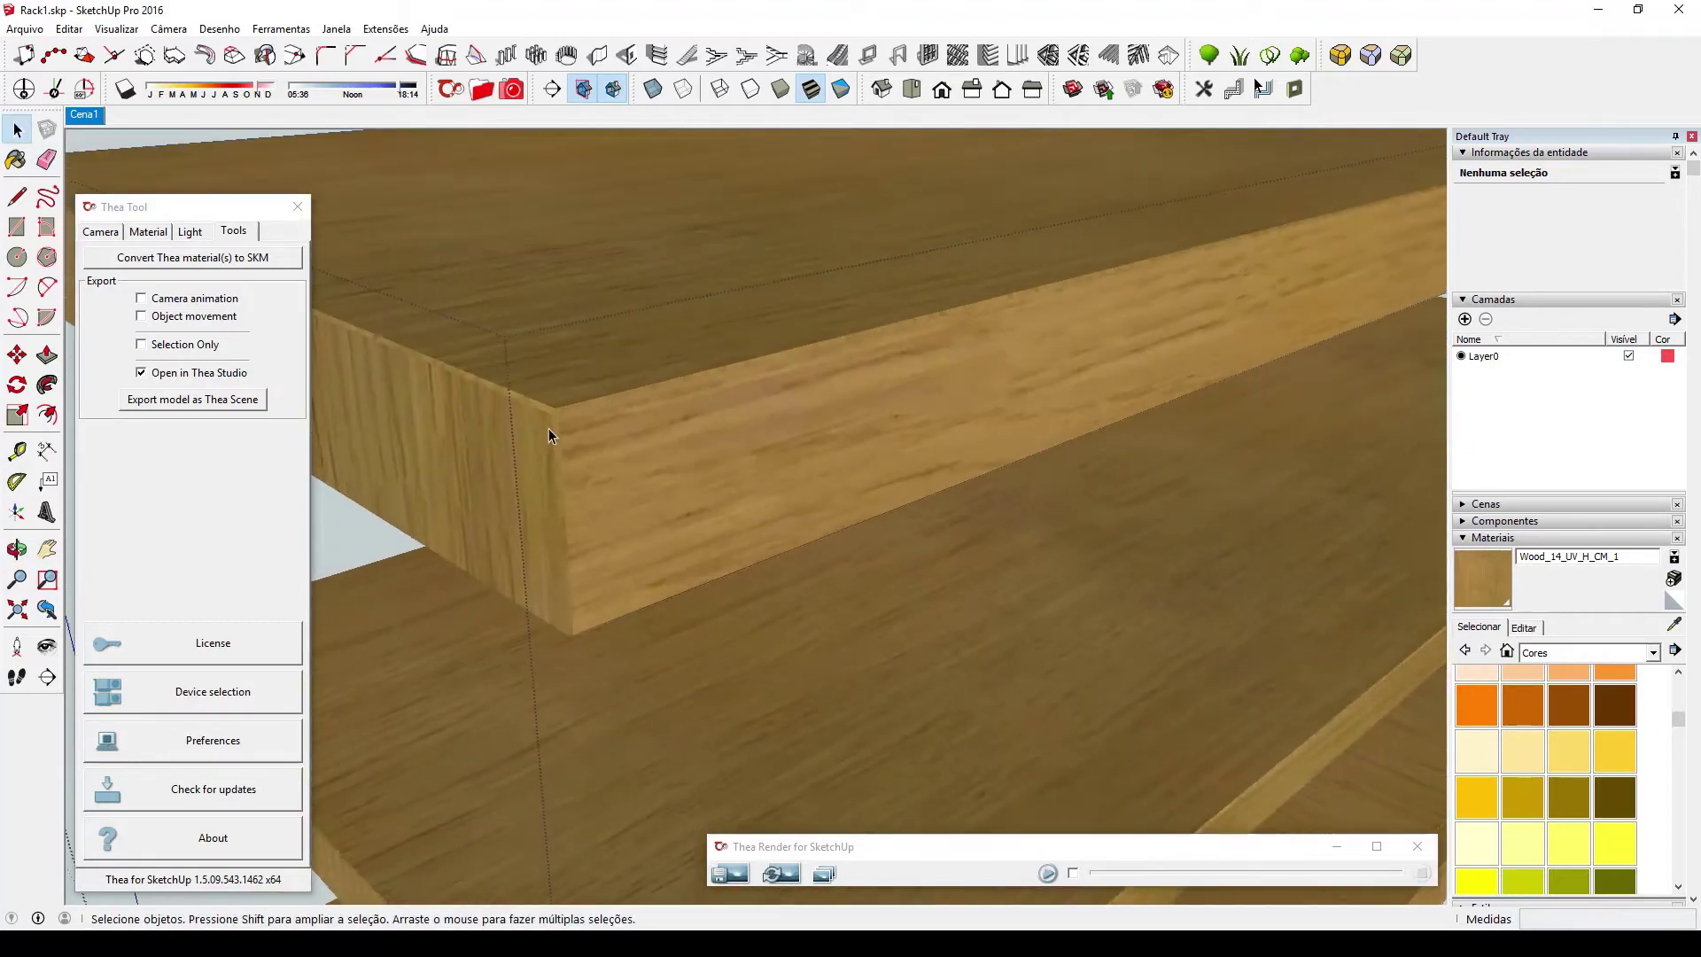
key(space)
scroll(558, 384, down, 10)
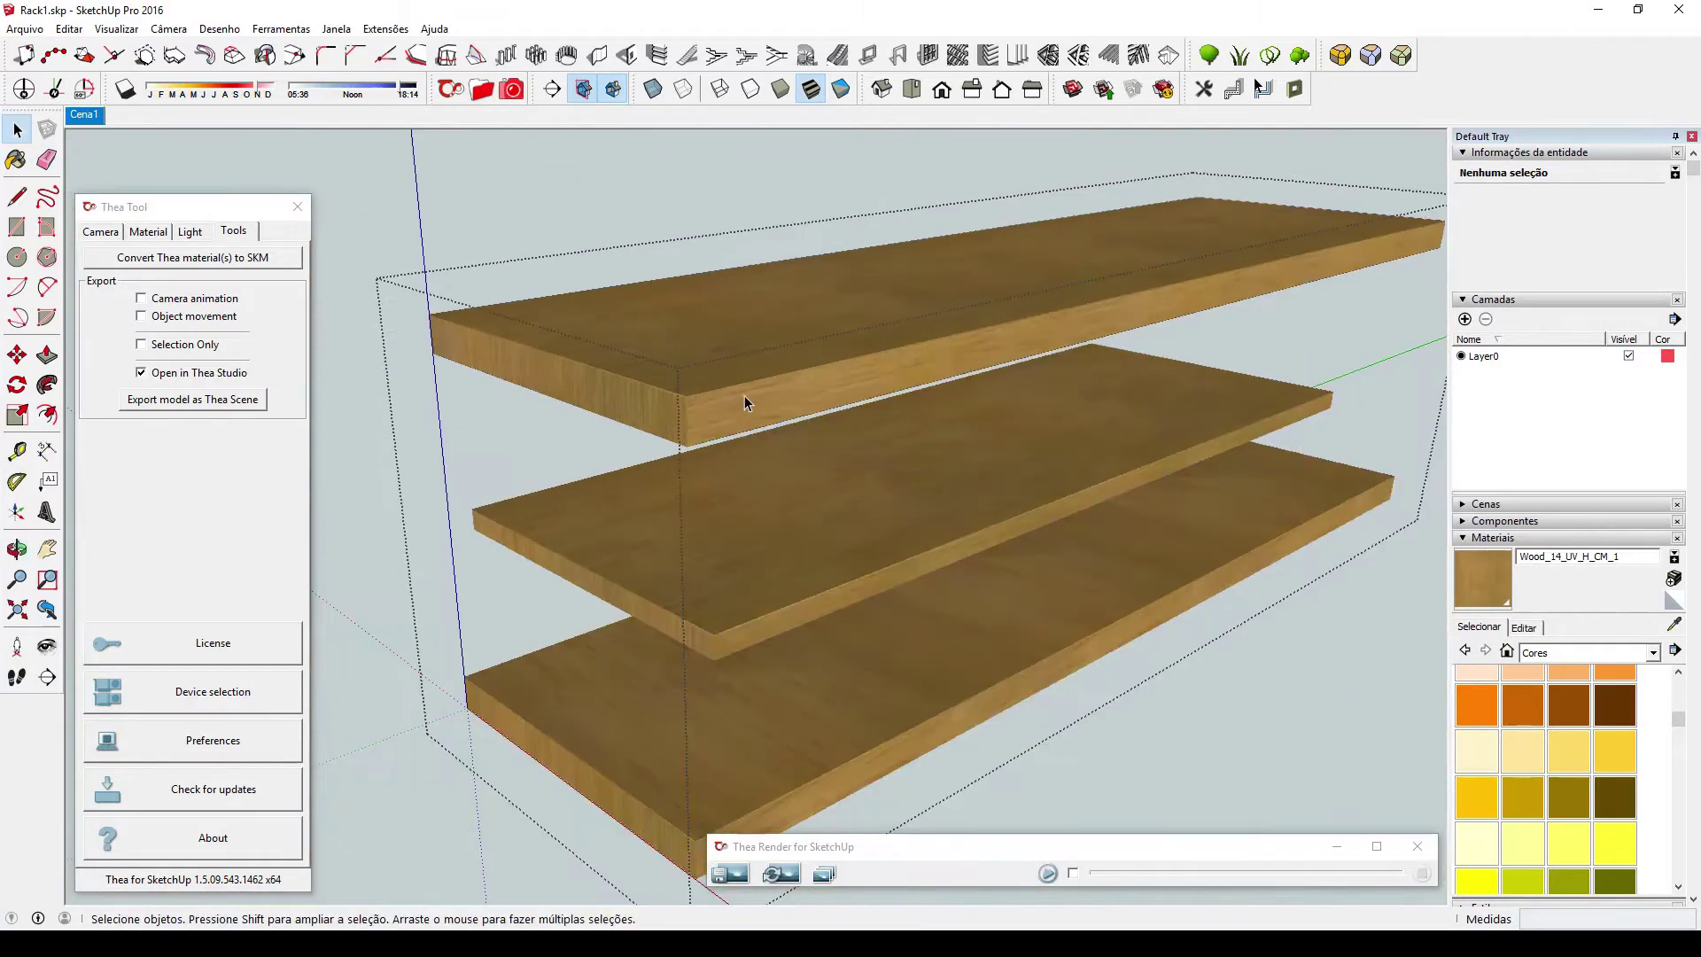
shift+middle_drag(954, 412, 886, 406)
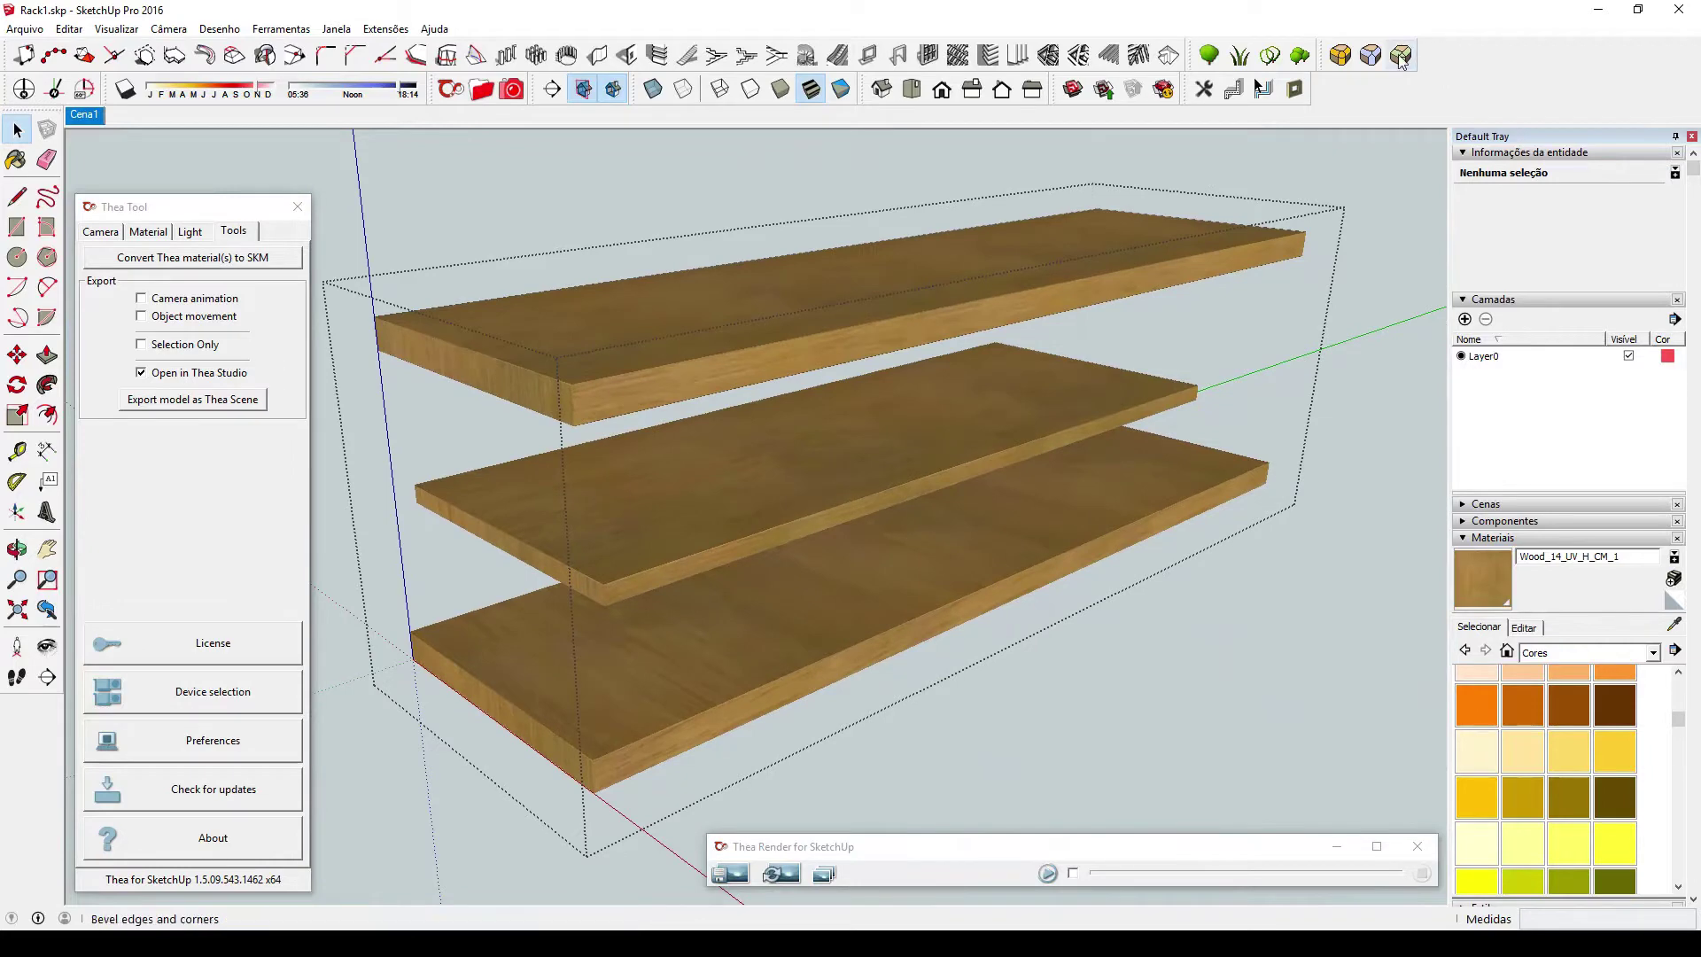
scroll(722, 485, up, 2)
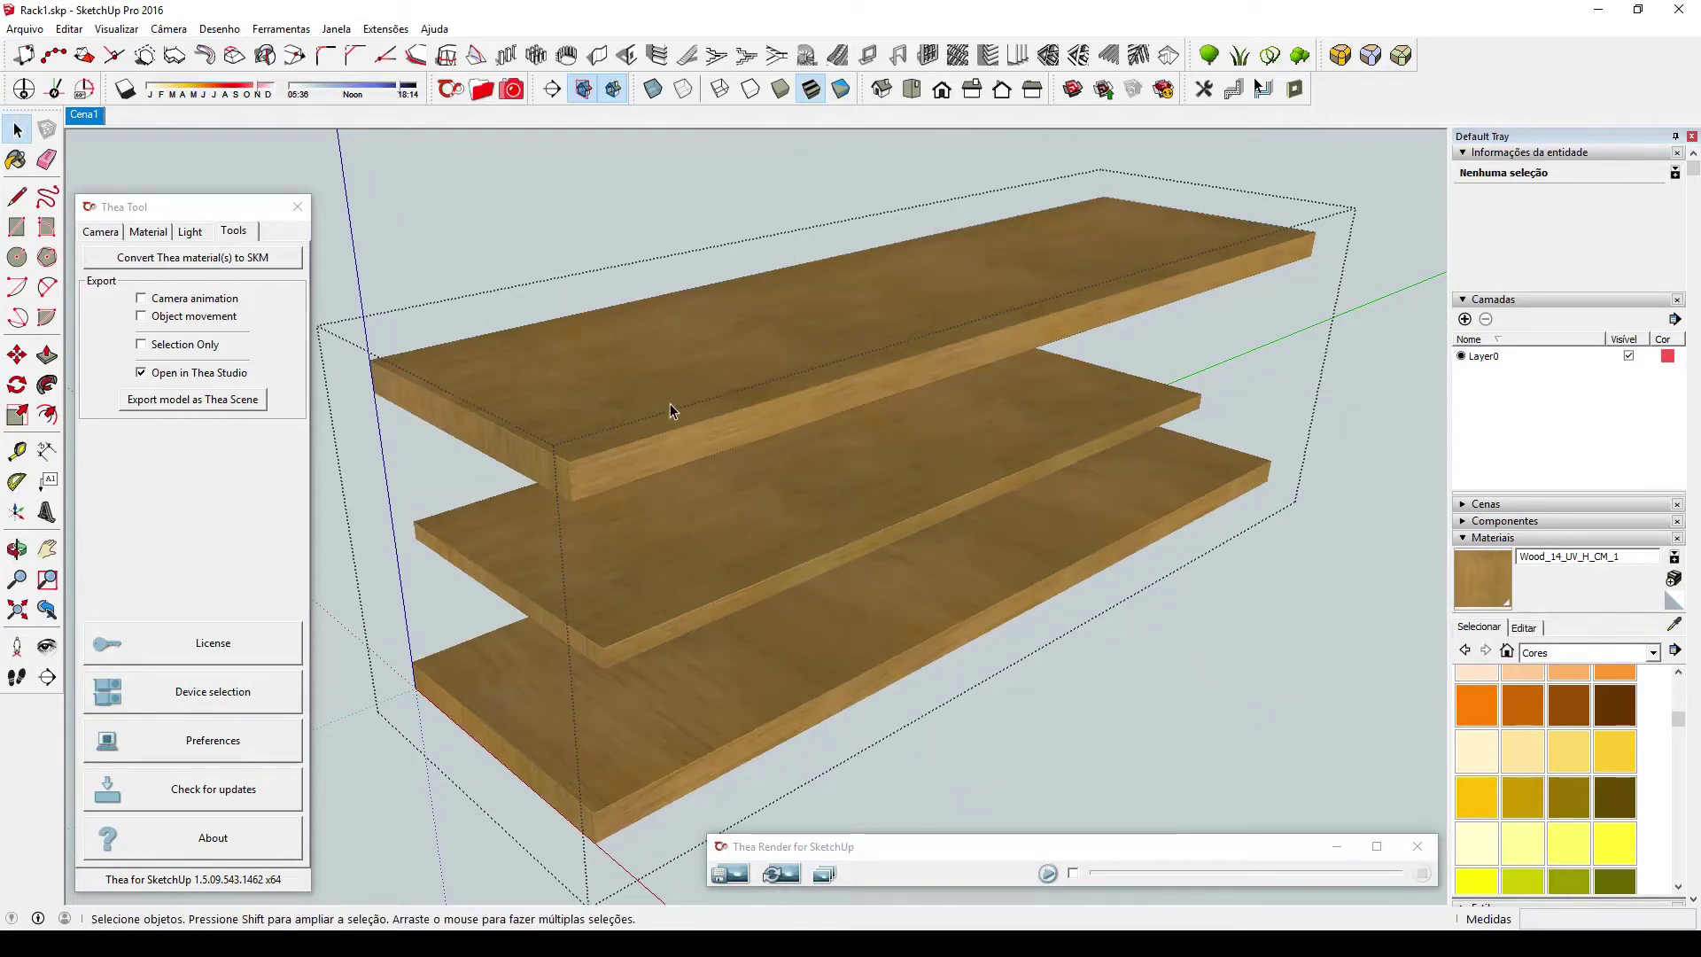
click(671, 448)
click(564, 709)
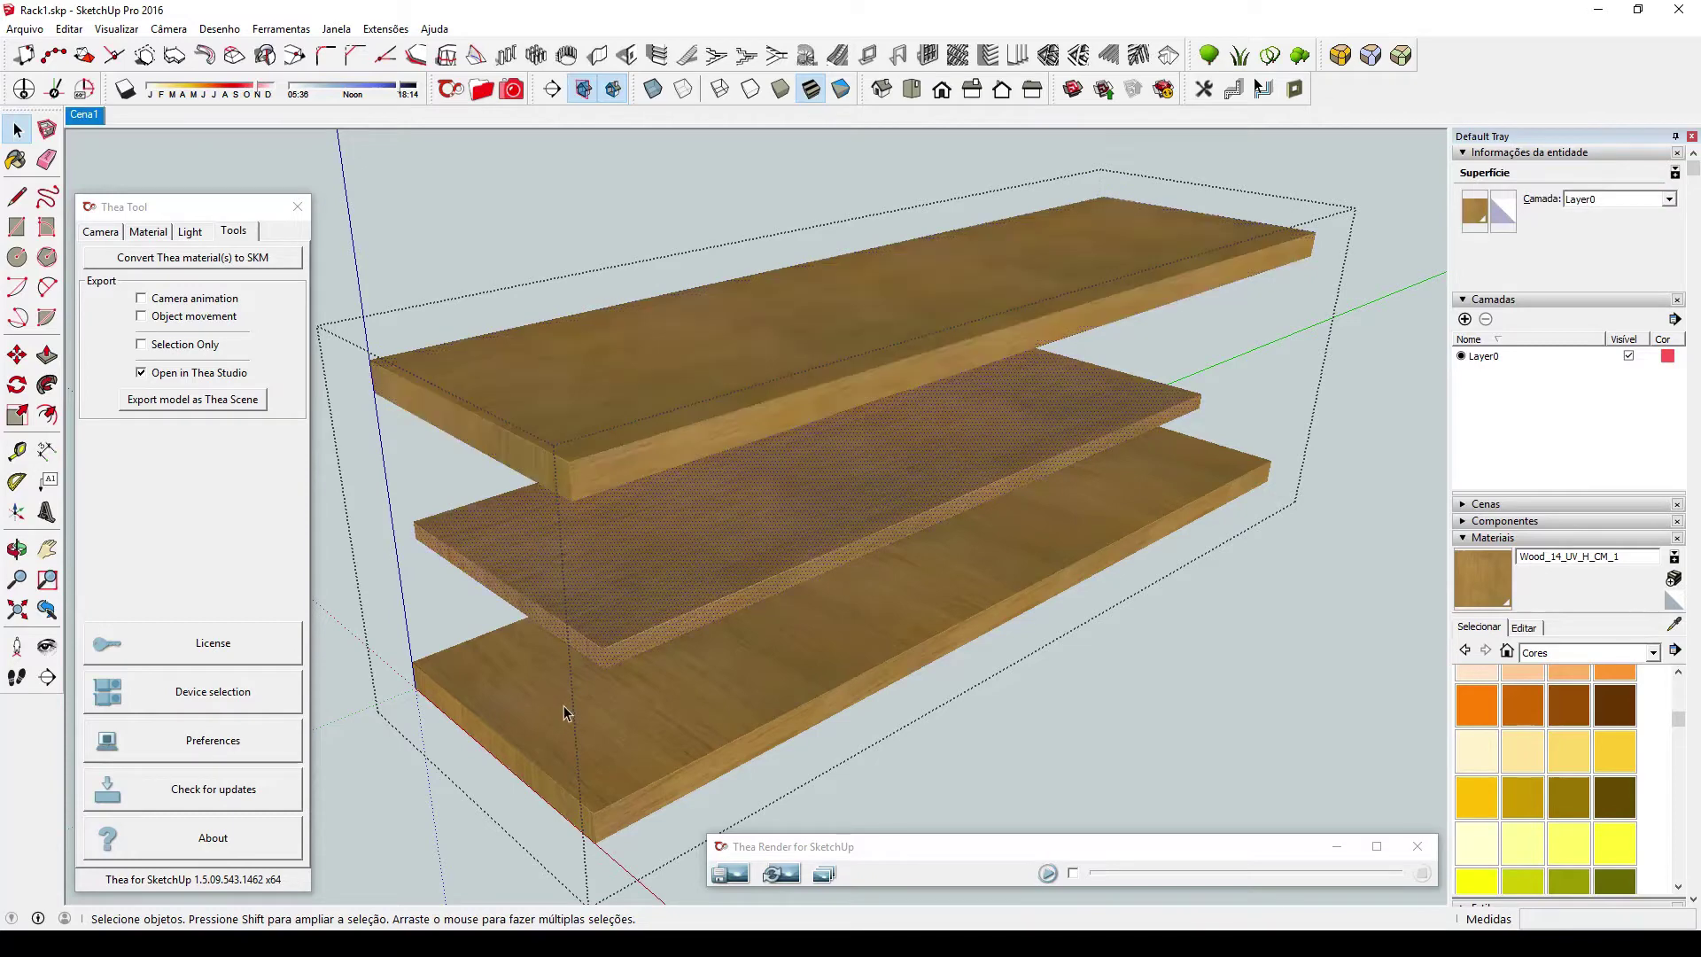
scroll(672, 561, down, 2)
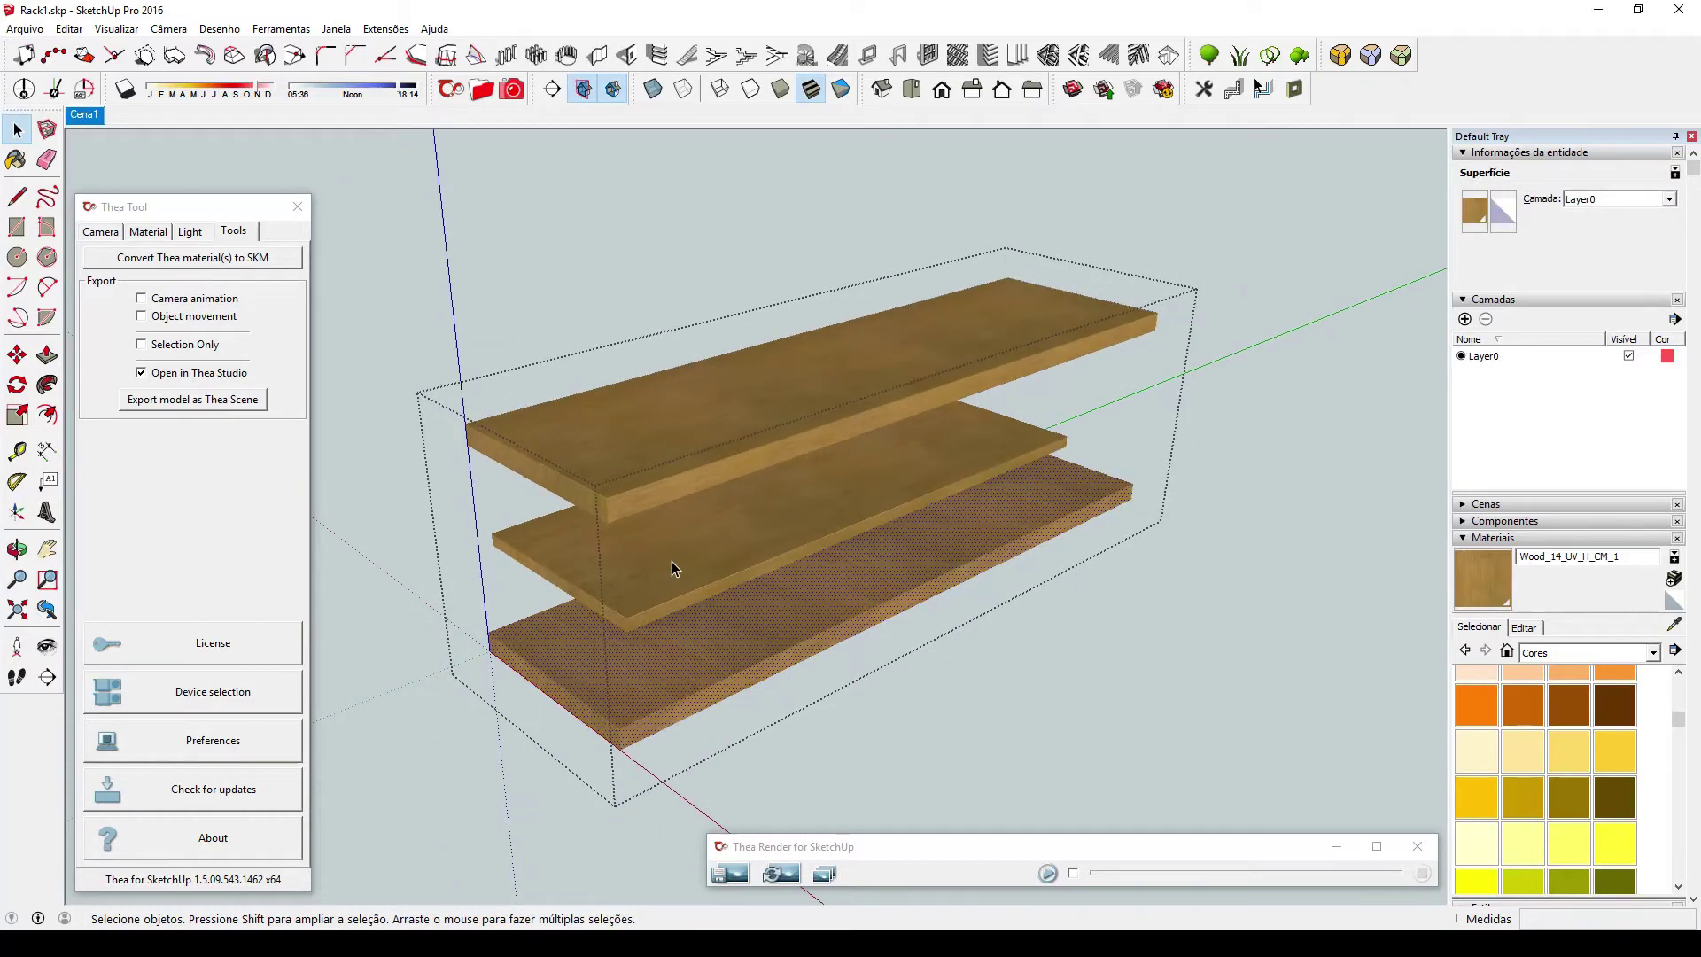
click(420, 471)
Turn off smooth normals (Suavizar normais) for the front rack's horizontal board group.
click(676, 495)
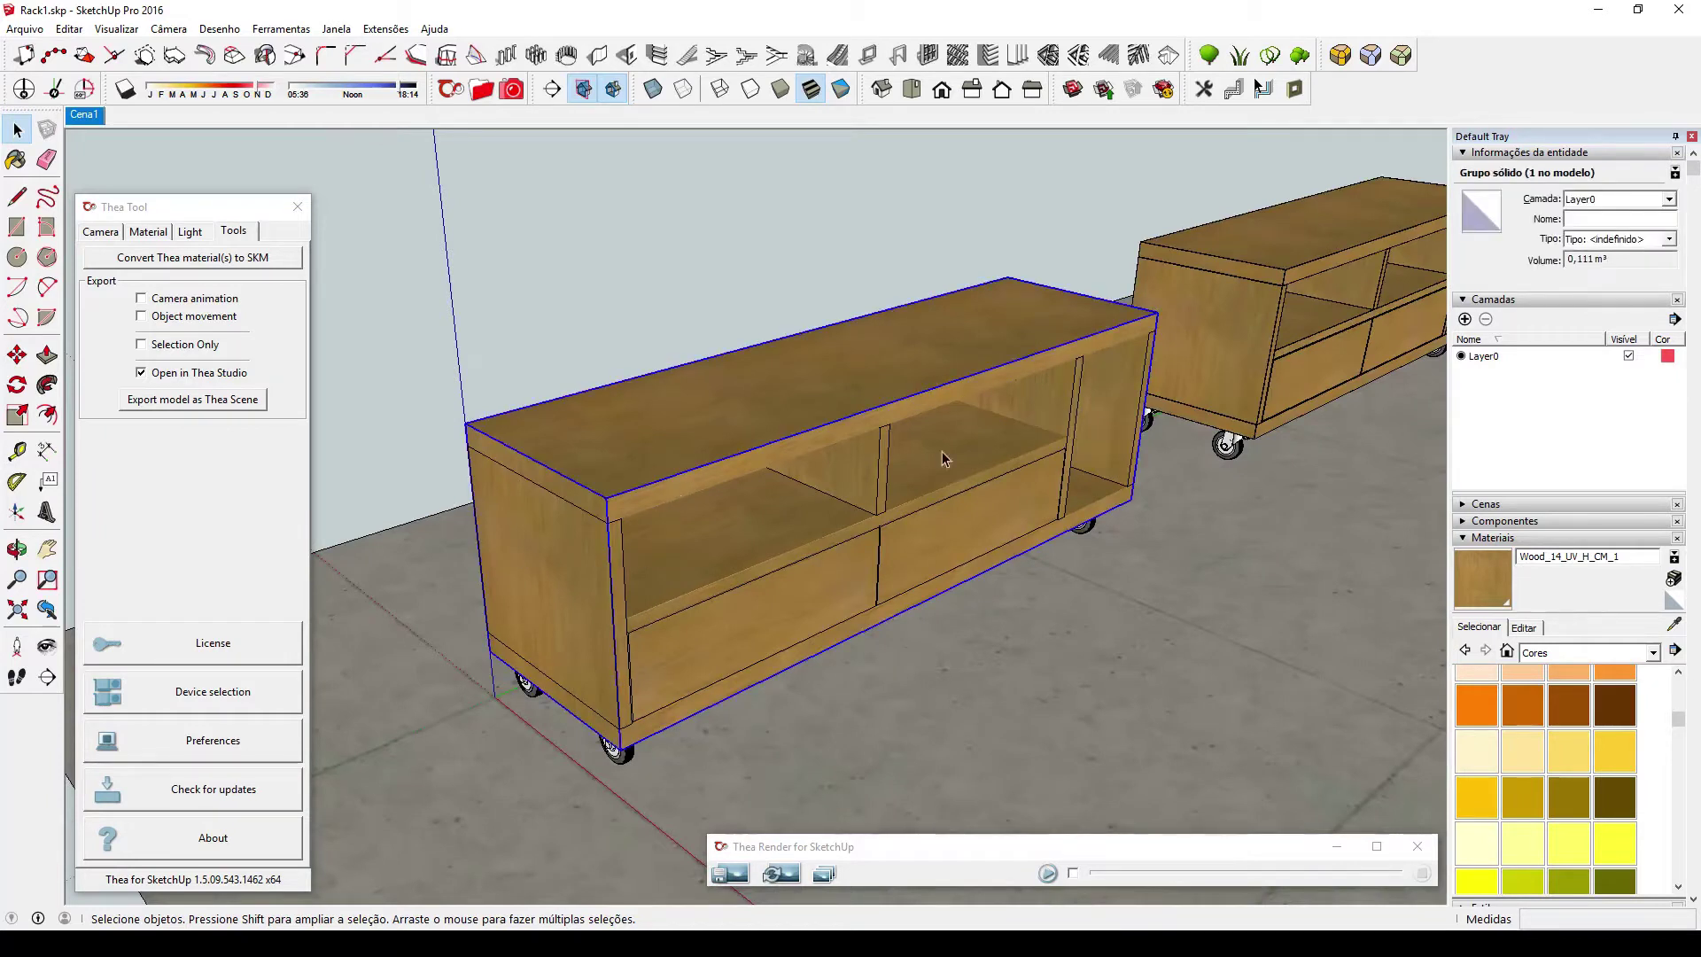
scroll(1546, 700, down, 10)
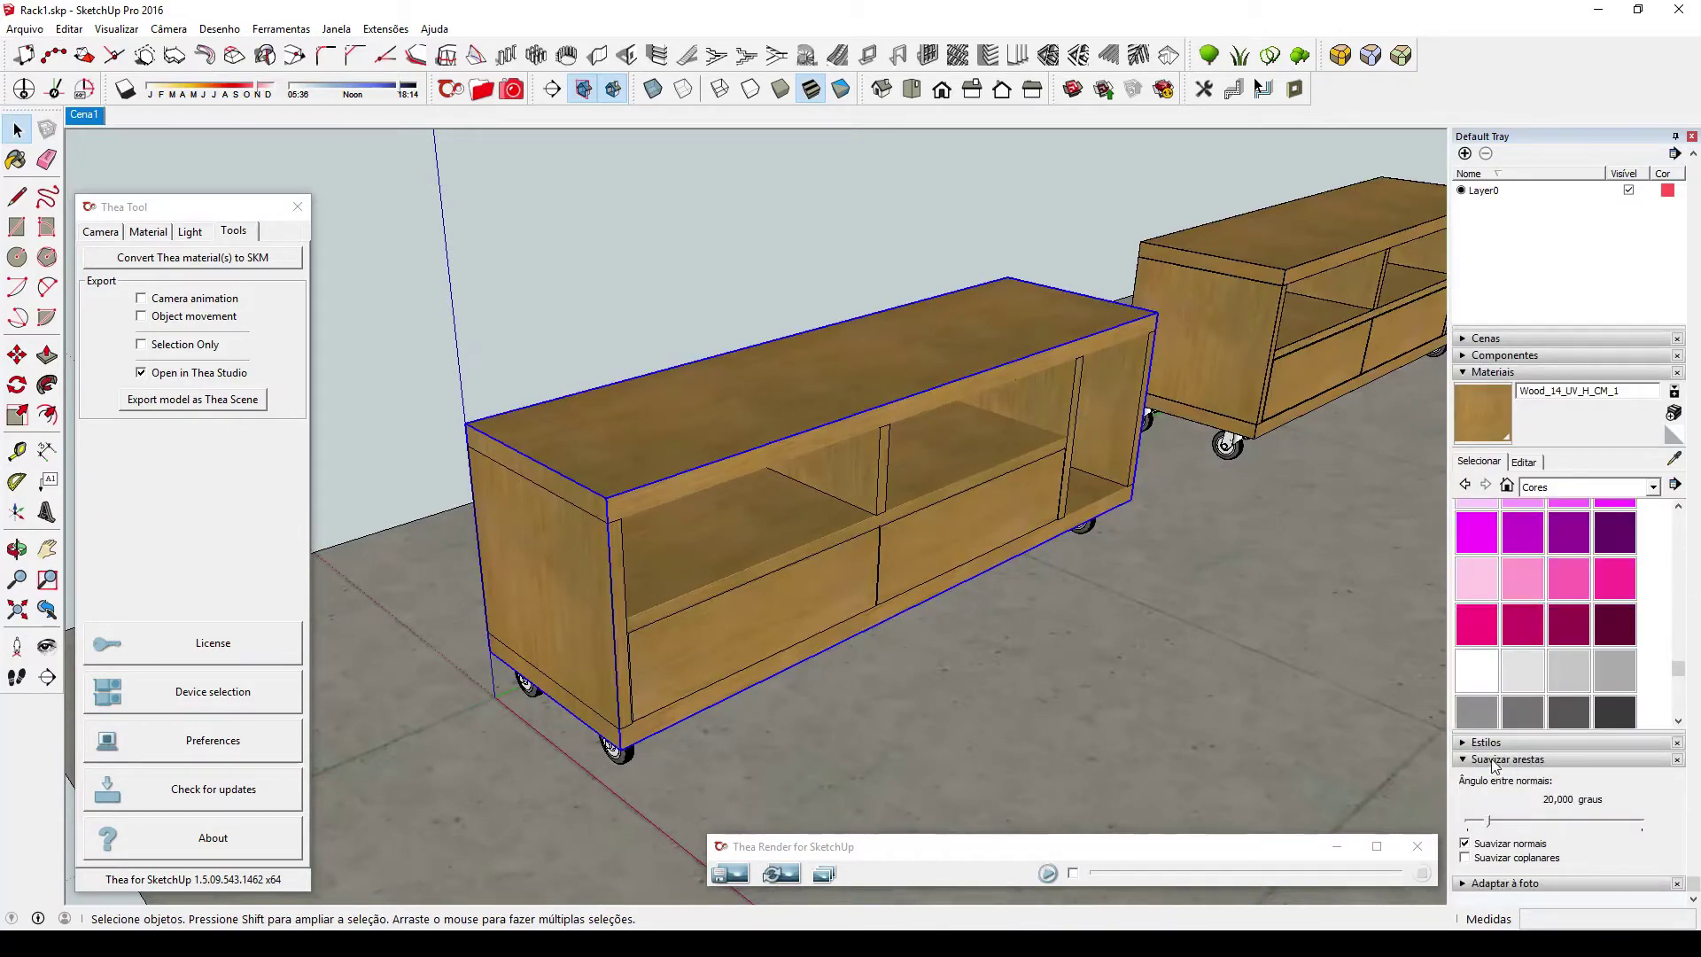
click(1466, 844)
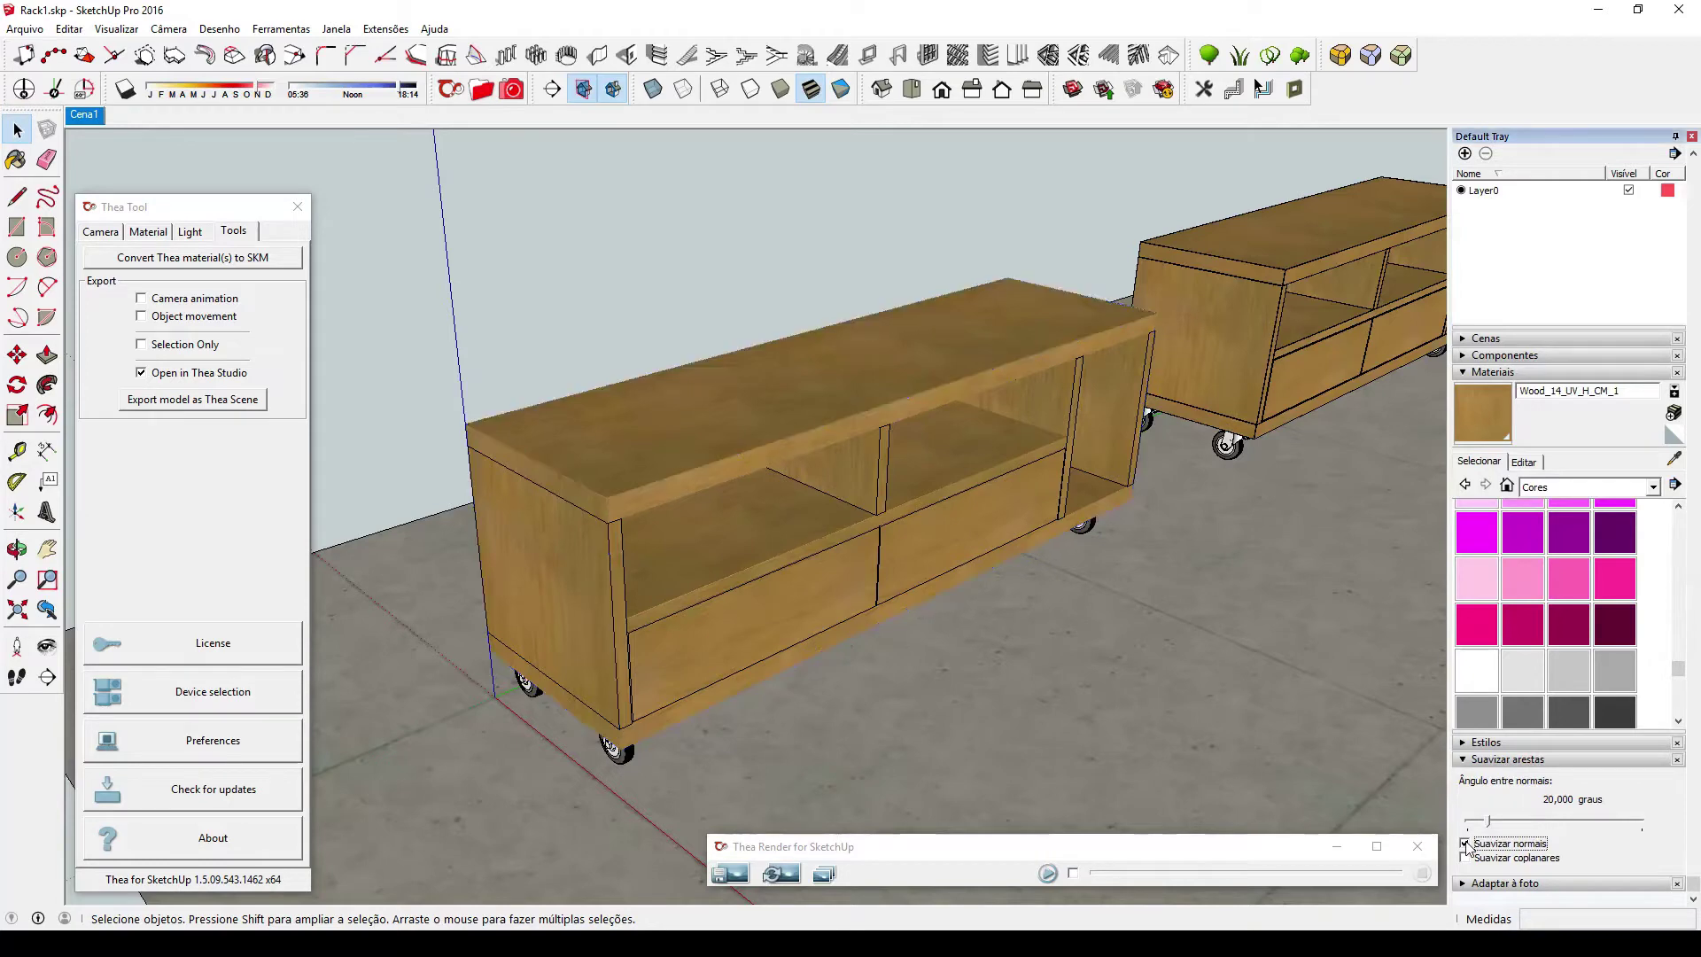
click(1466, 845)
Try to move the top board's near end and the middle board's back corner about 0,381 m along the green axis.
click(632, 520)
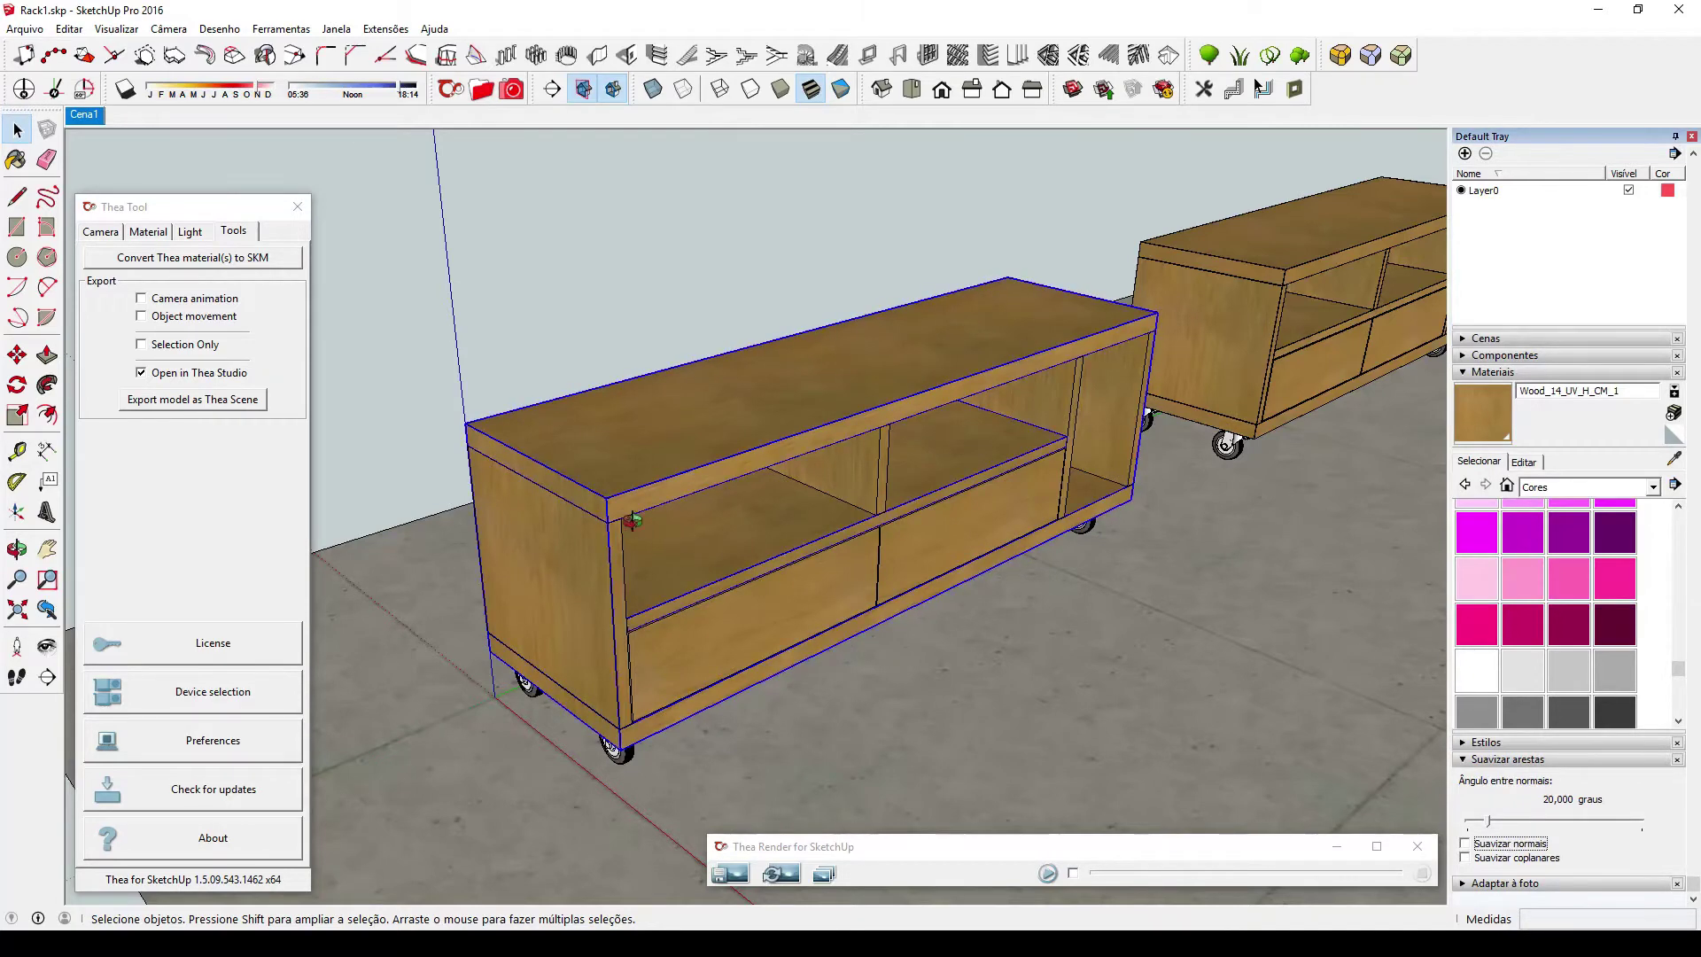
double_click(704, 449)
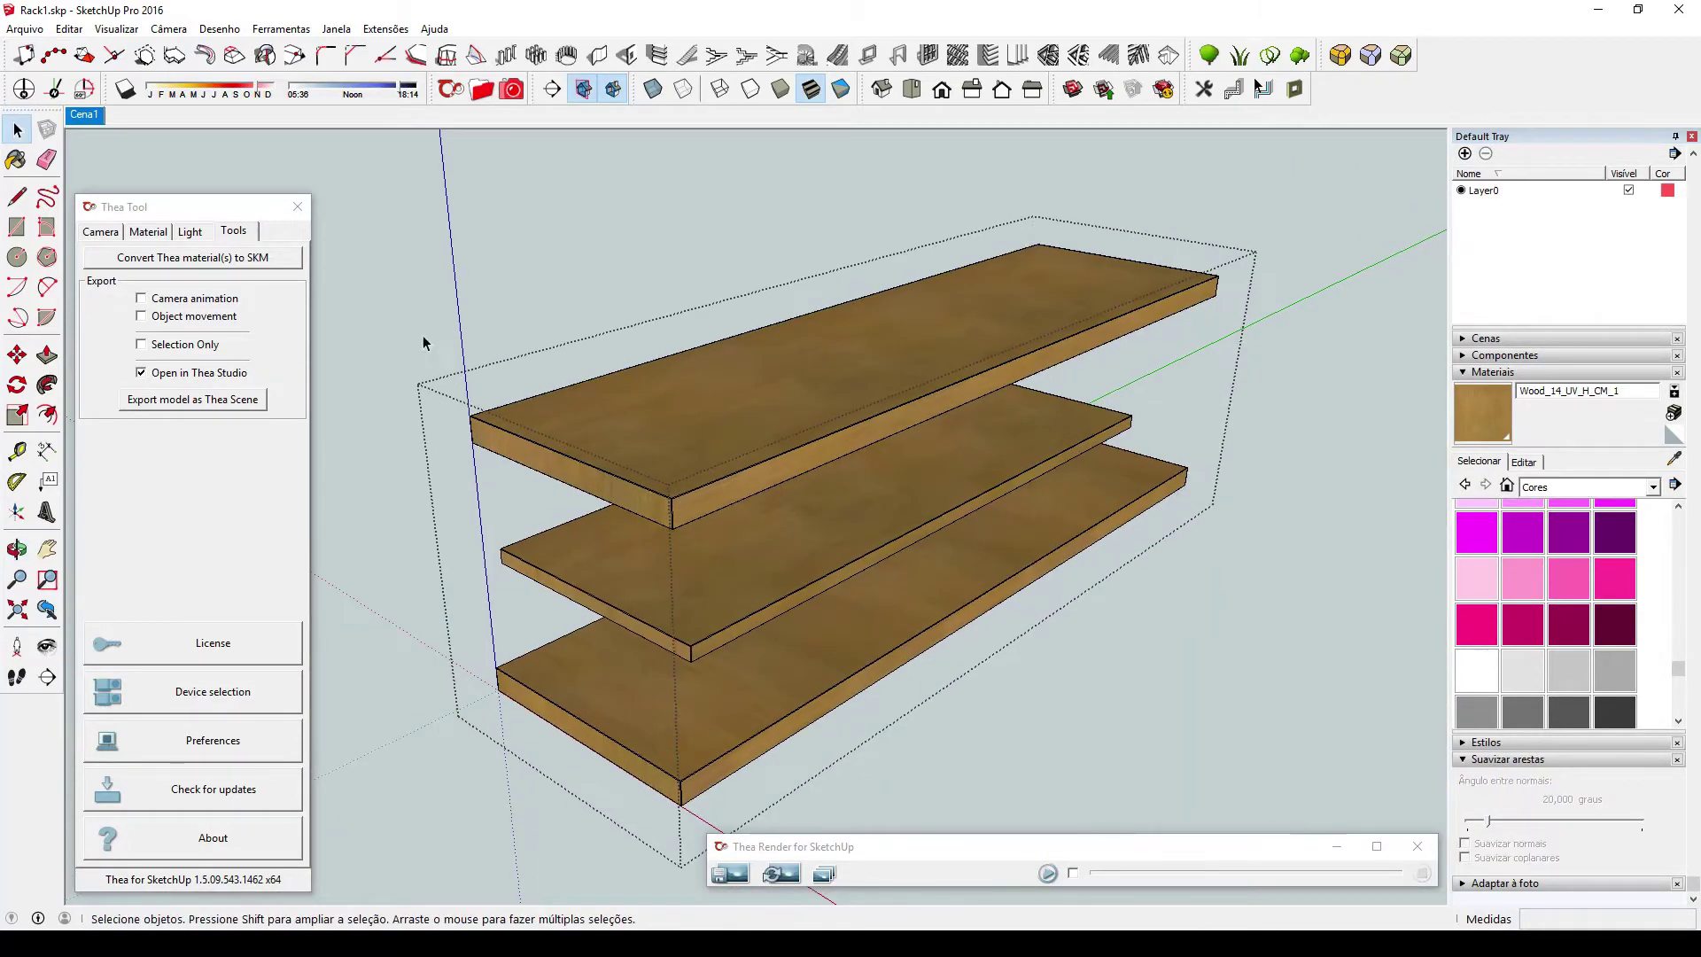
drag(424, 343, 807, 624)
key(m)
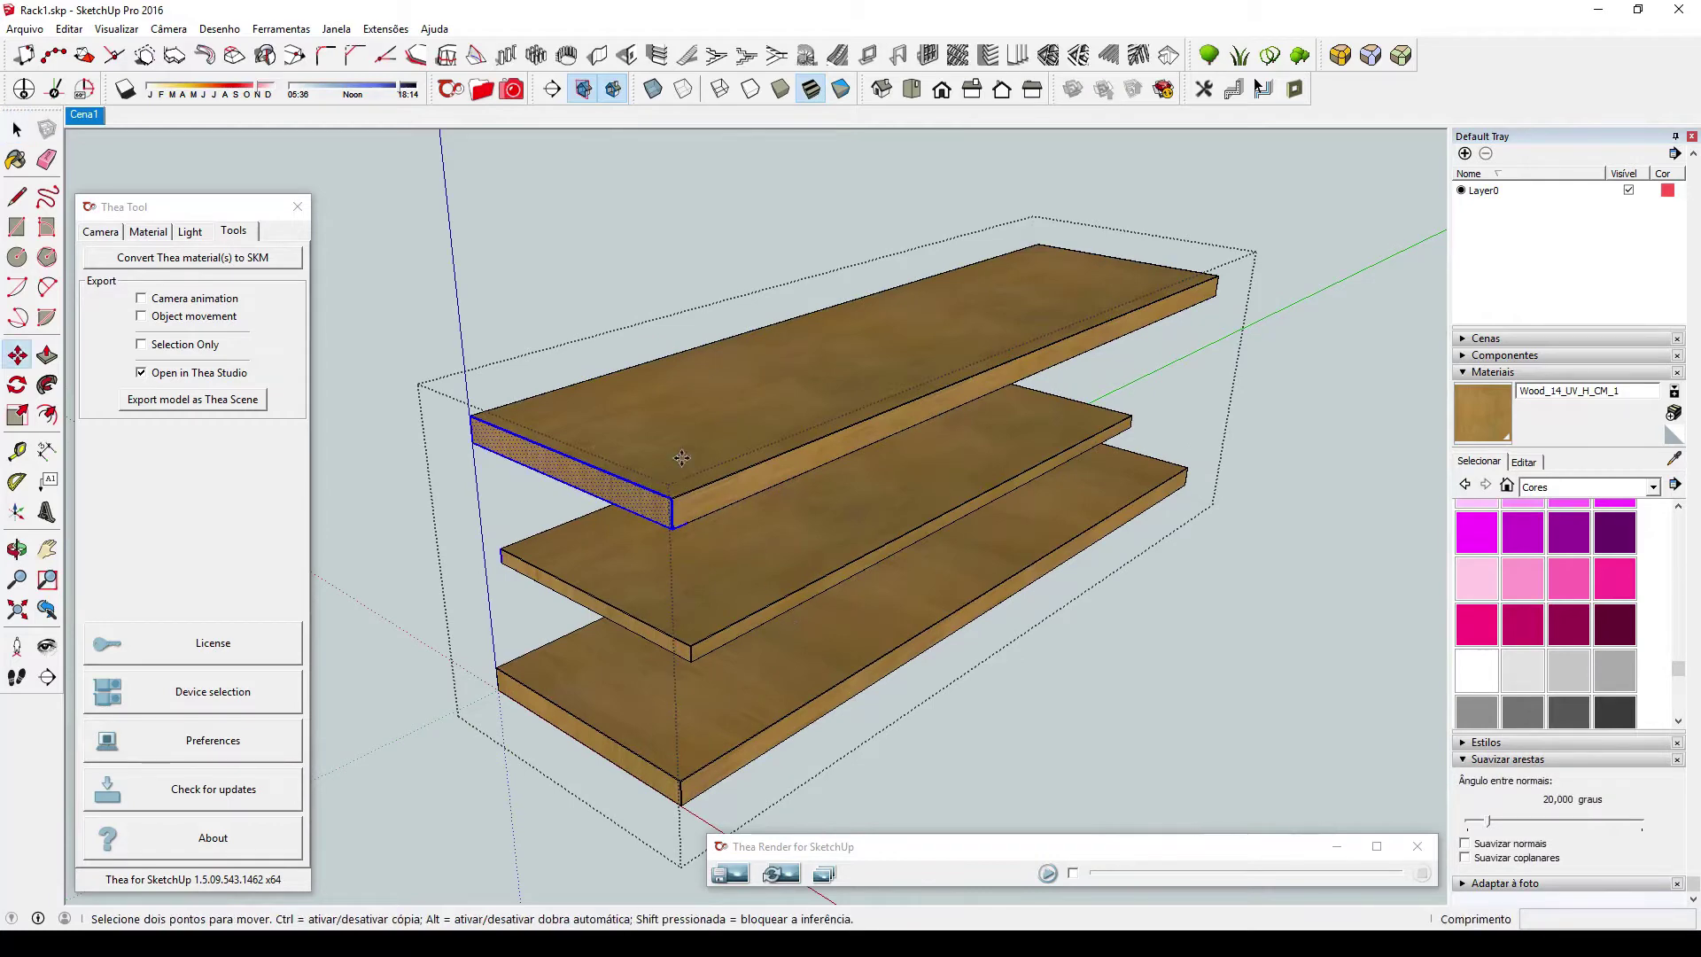
click(681, 457)
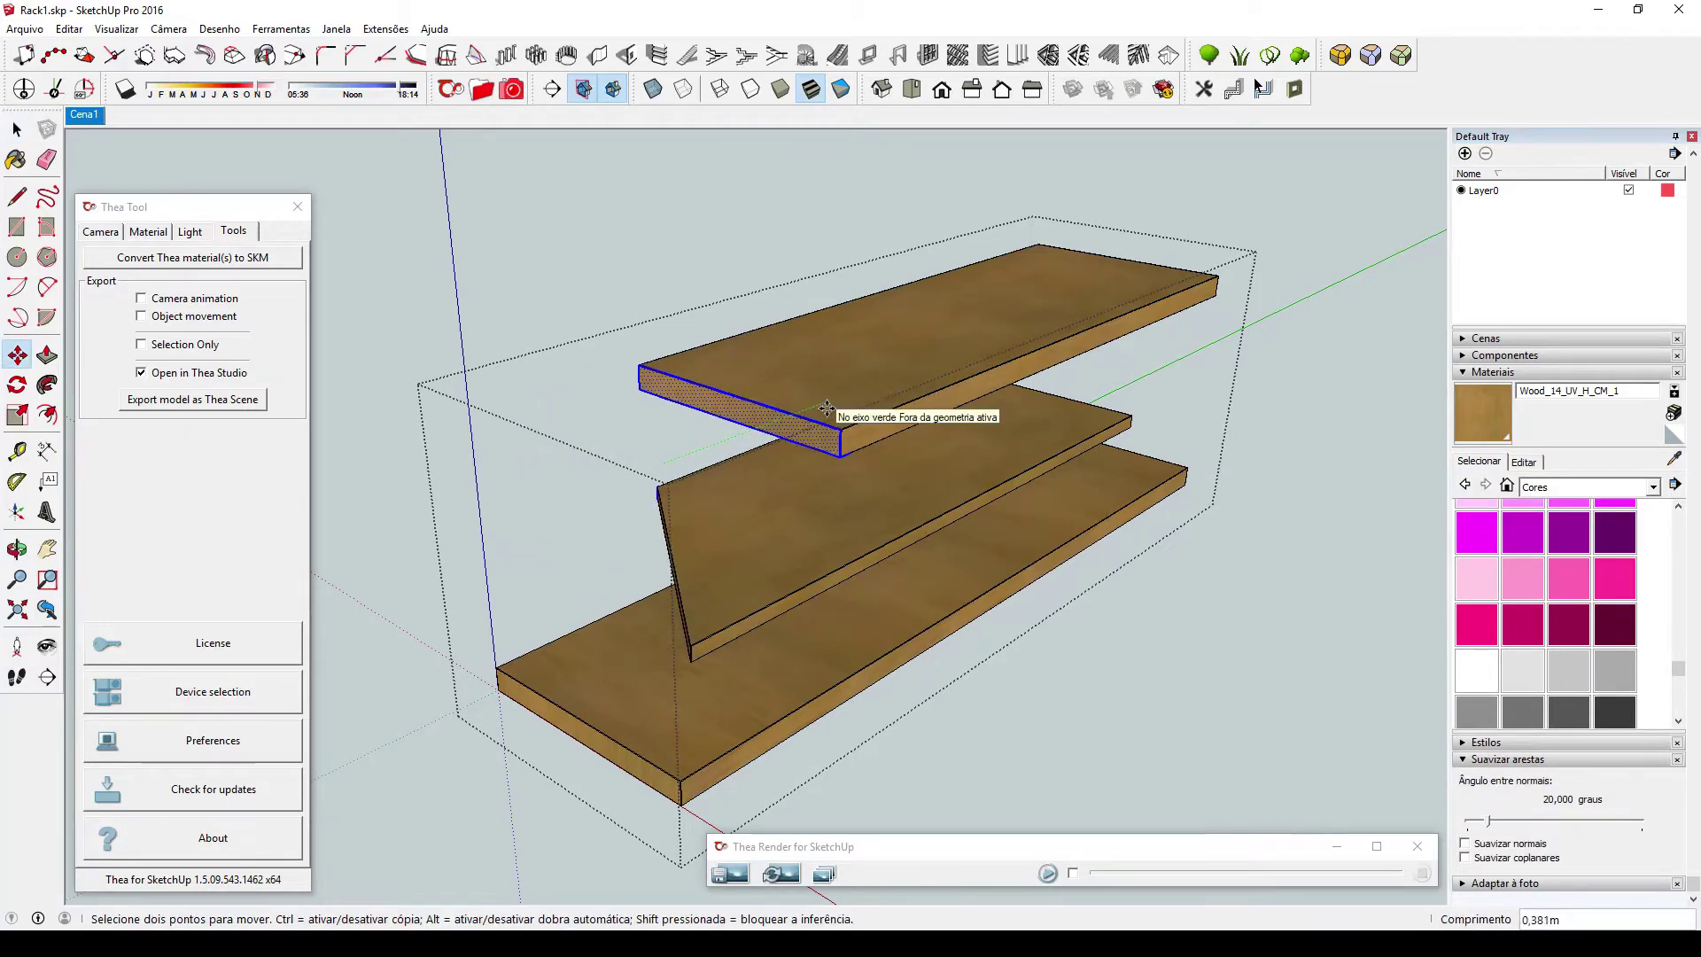
click(827, 409)
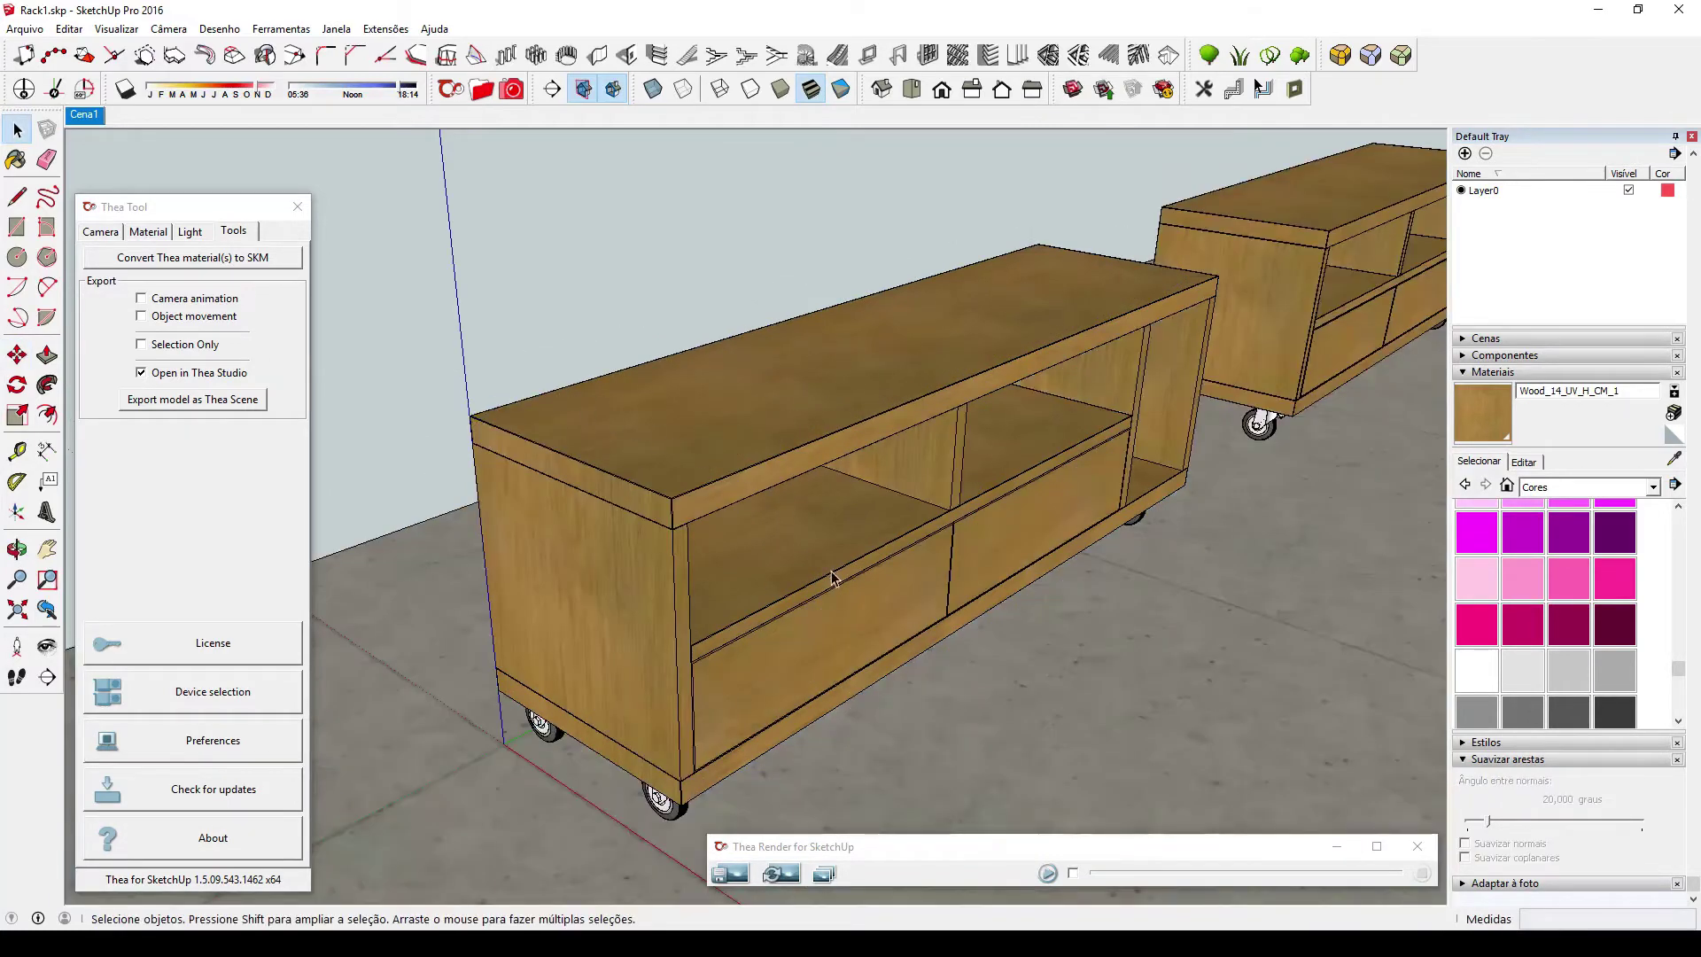
Open the front rack's vertical panel group for editing, bevel all panel edges with a 0,001 m offset, and exit the group.
middle_drag(630, 423, 805, 540)
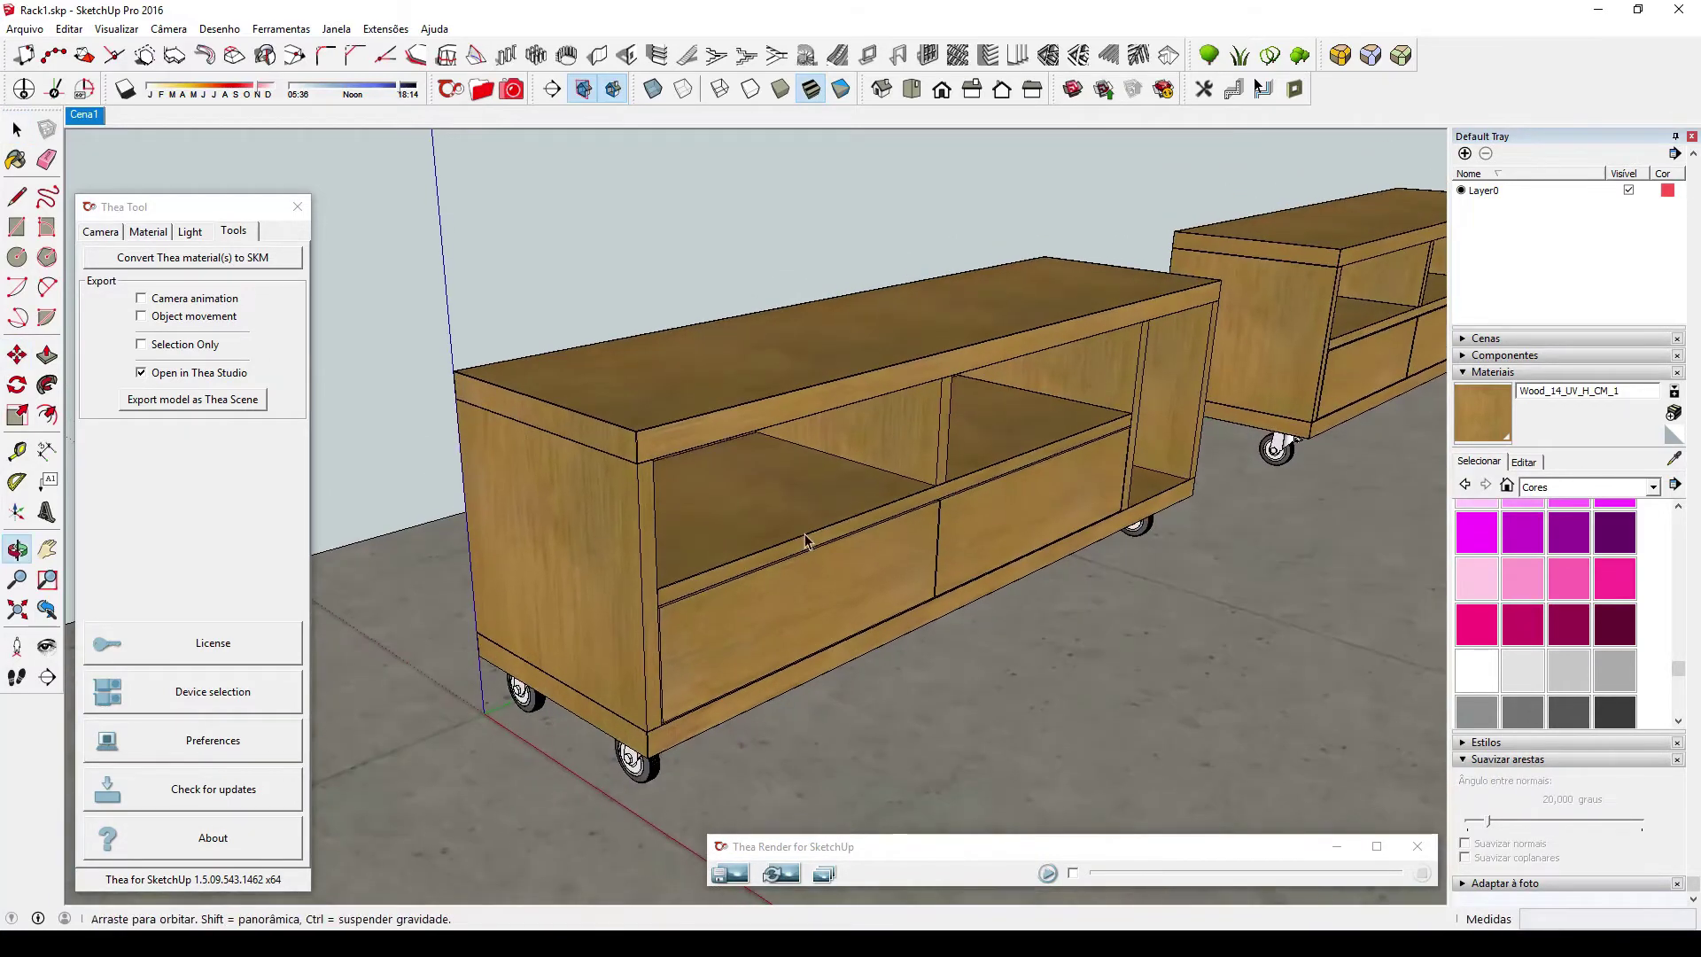
key(space)
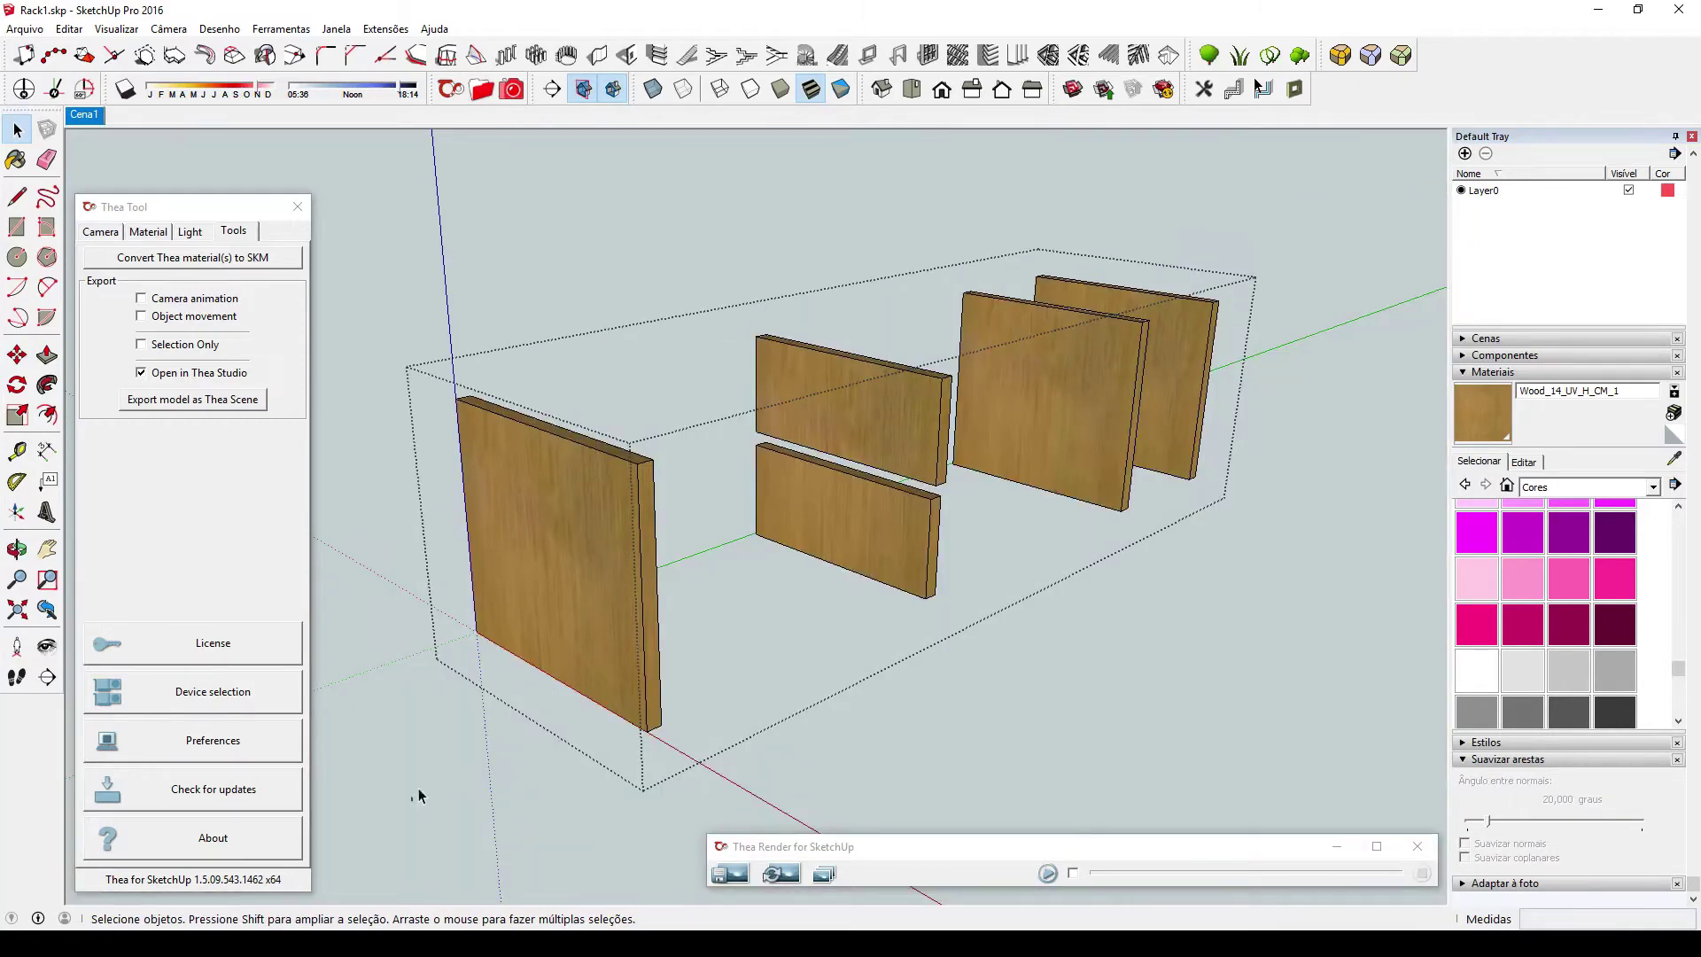
drag(419, 795, 1274, 184)
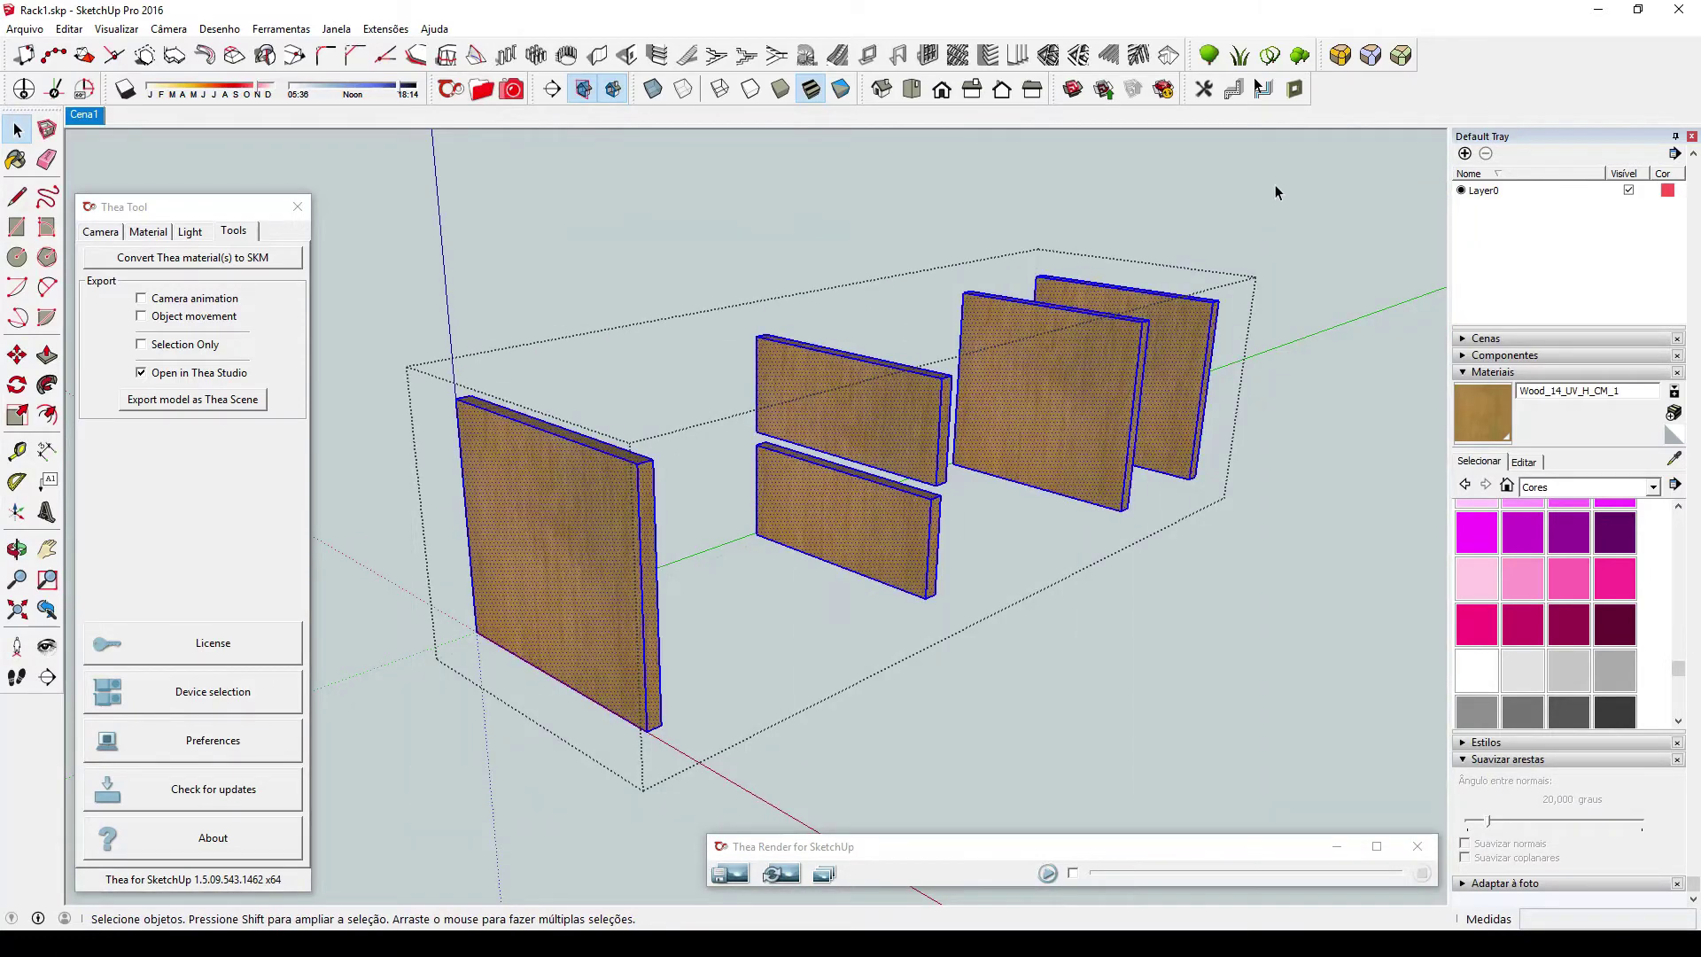
click(1401, 56)
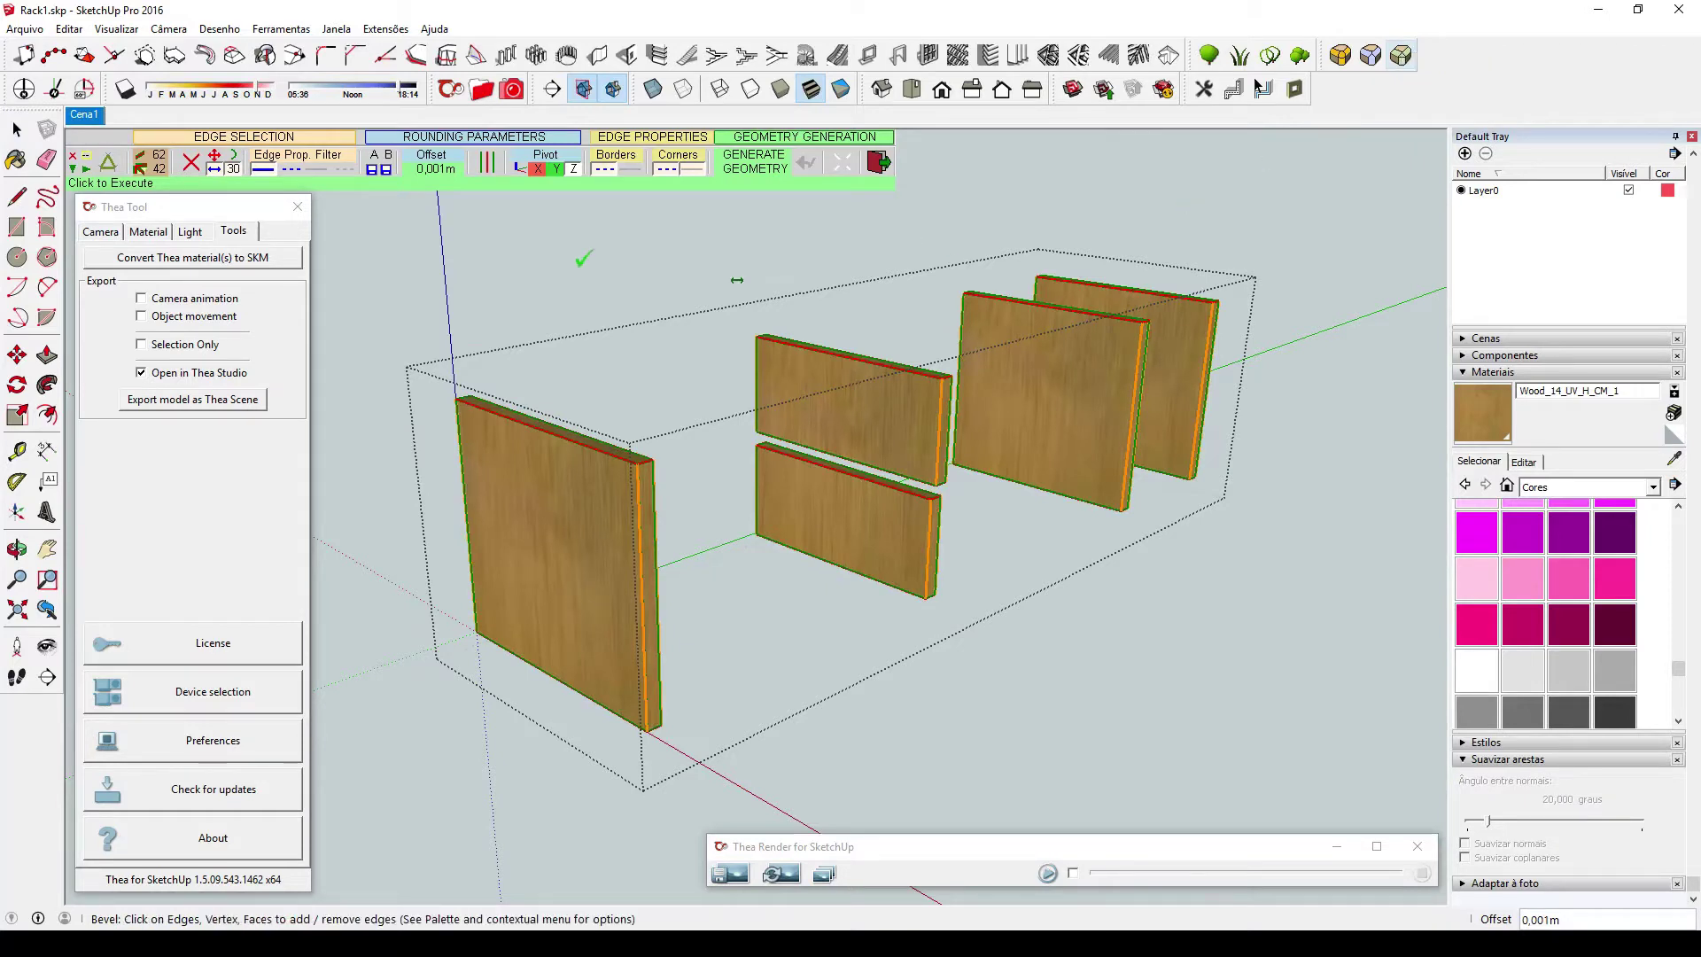
click(508, 342)
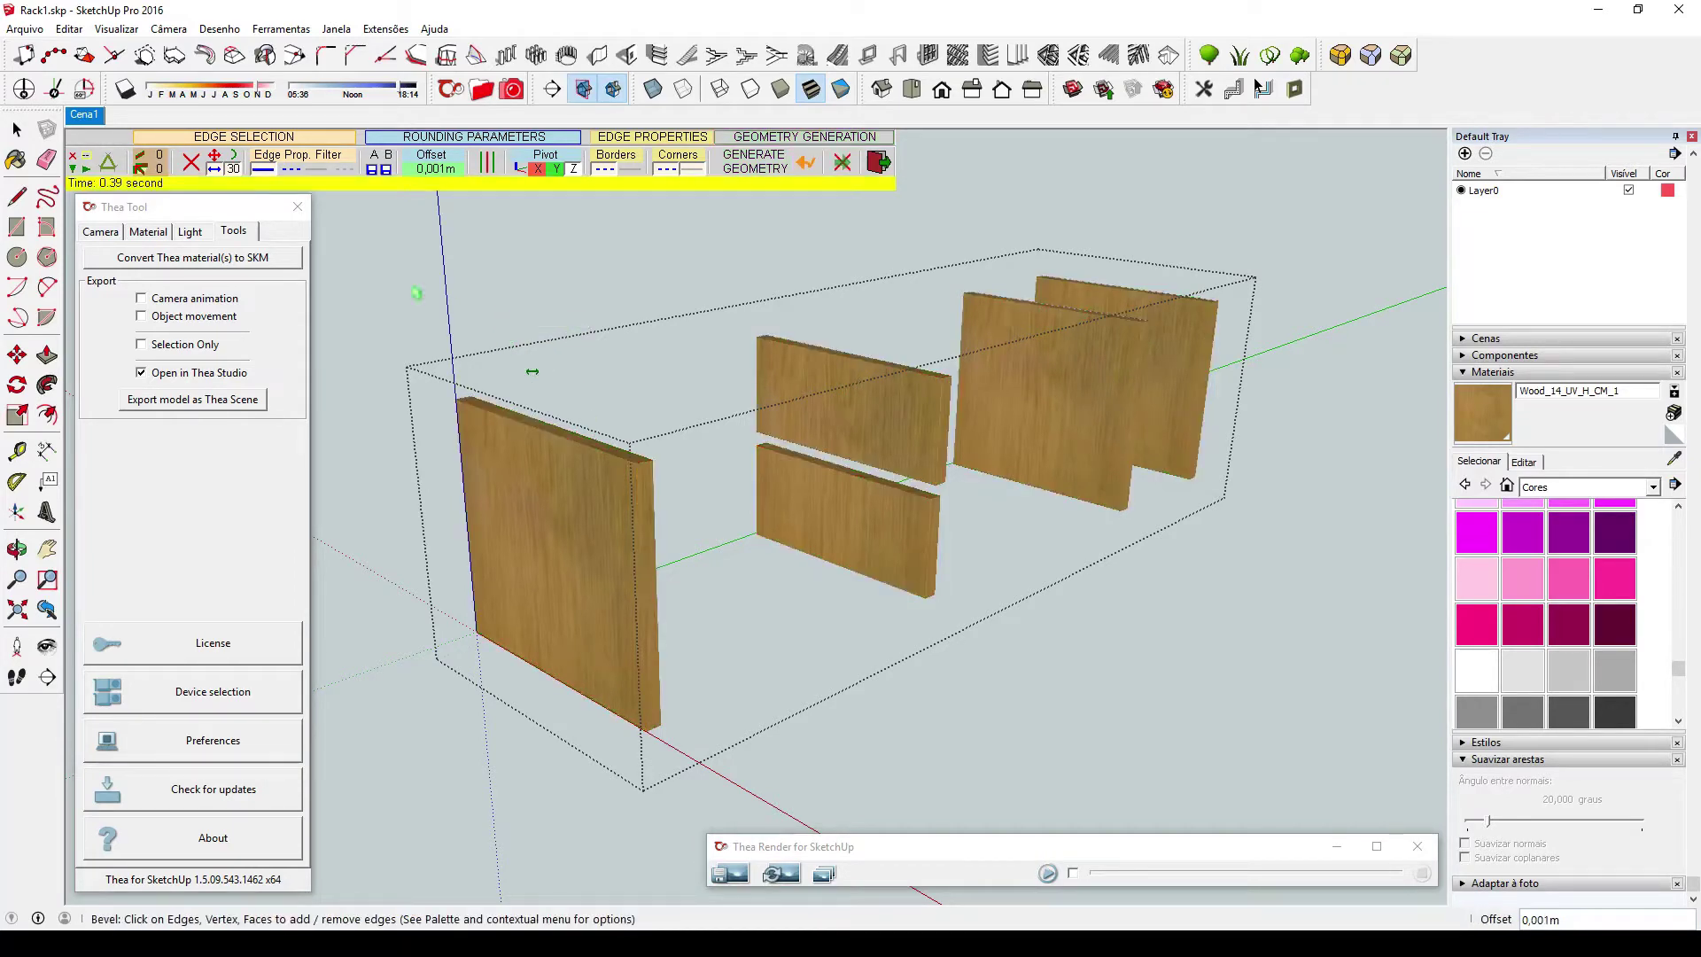
key(space)
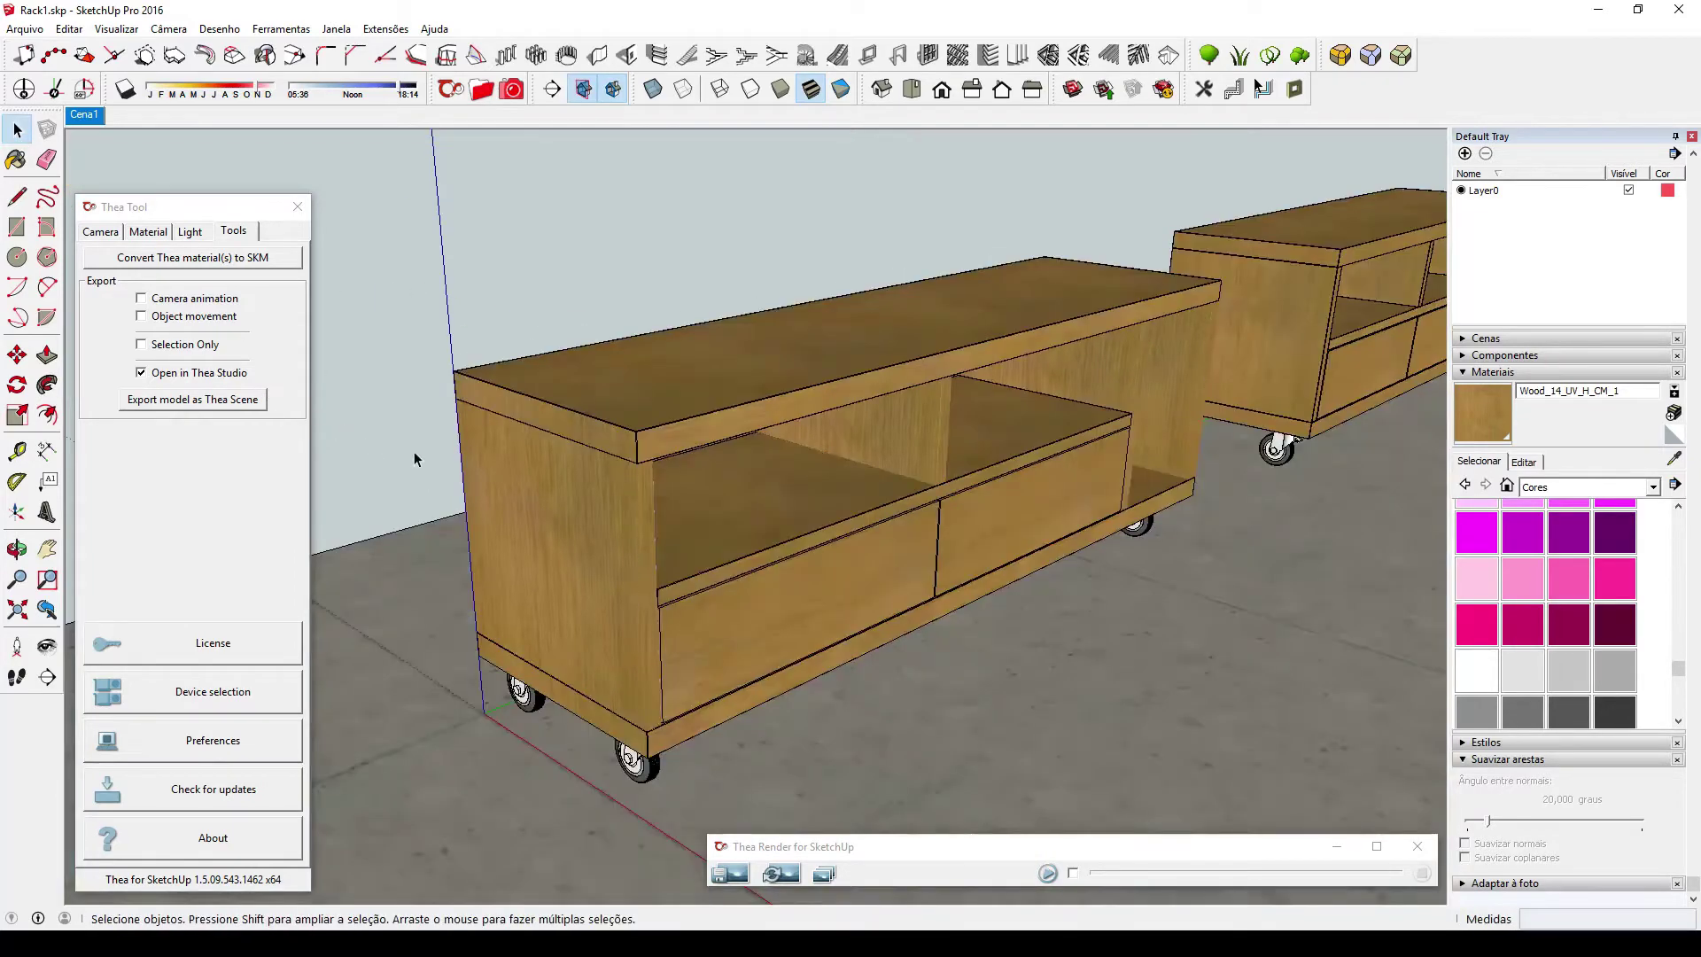
Turn off smooth normals (Suavizar normais) for the vertical panel group and deselect it.
click(794, 524)
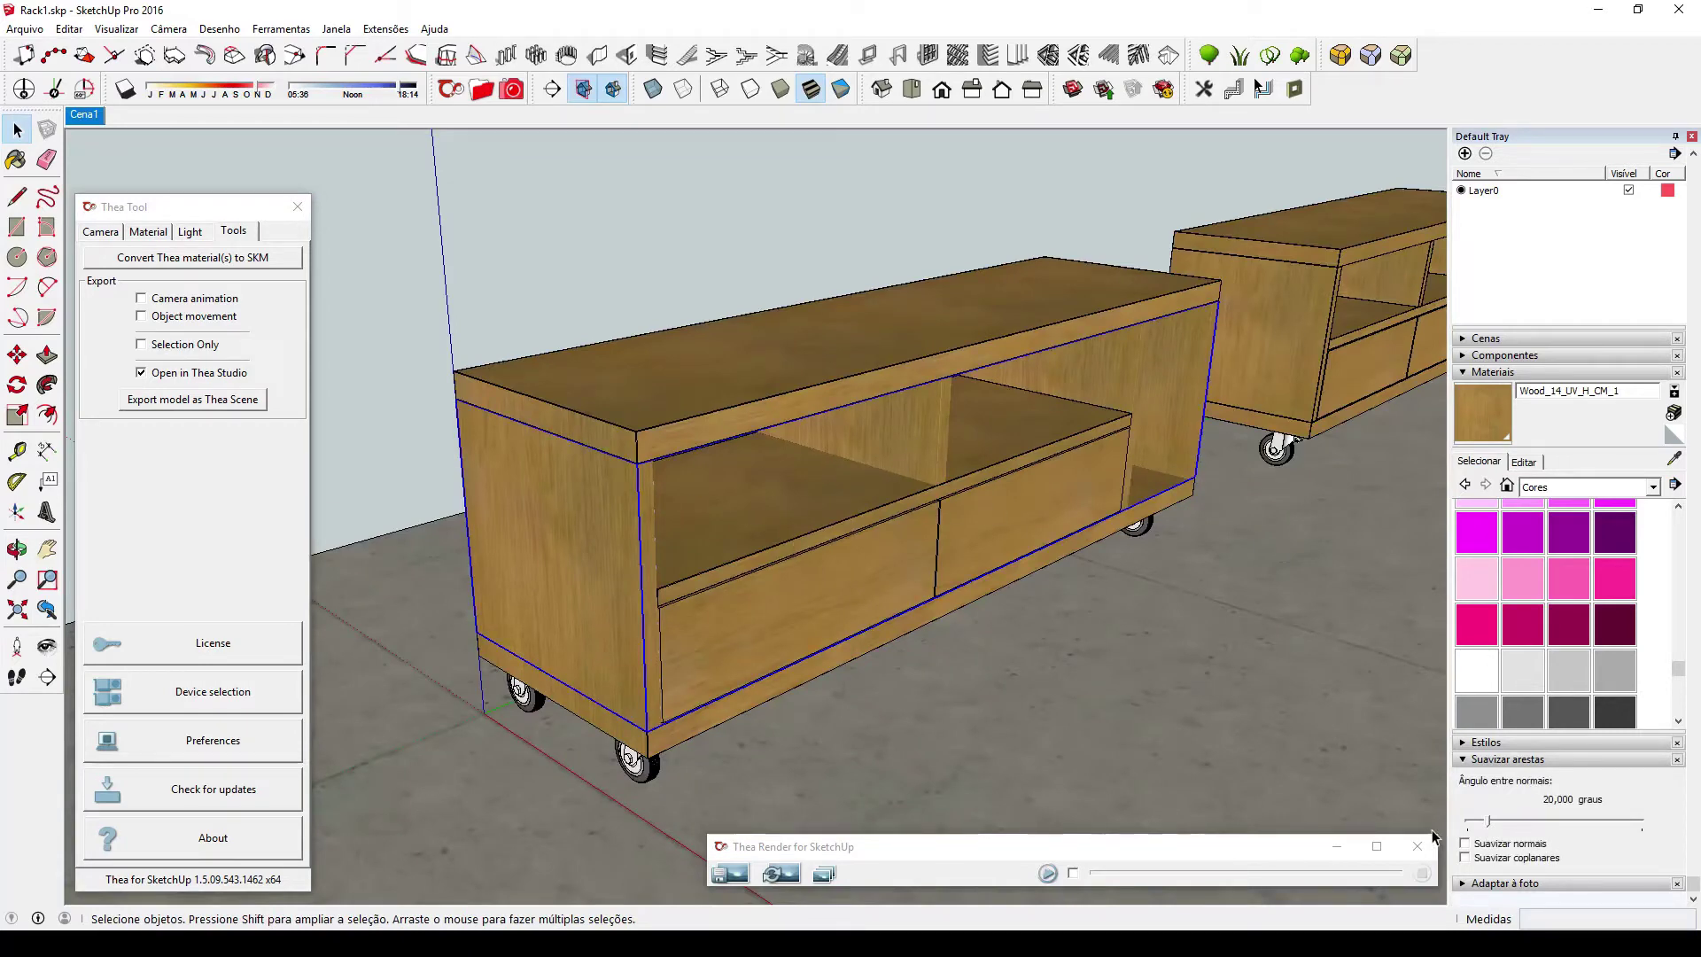
click(1465, 843)
click(1466, 844)
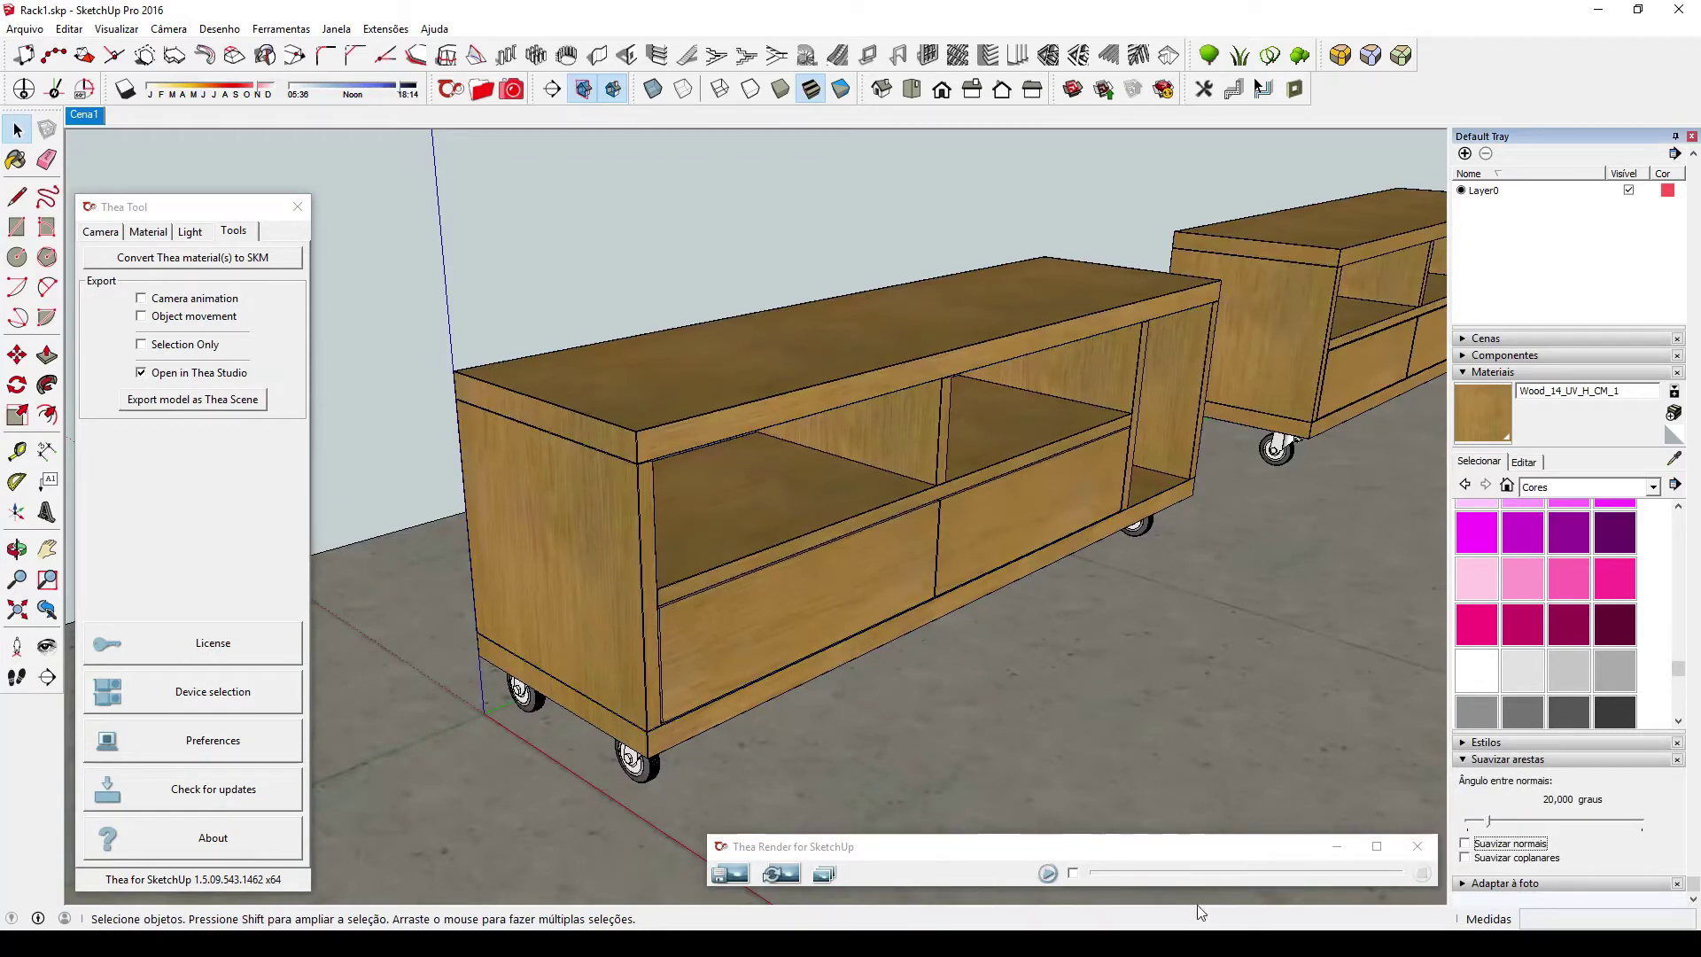
click(874, 731)
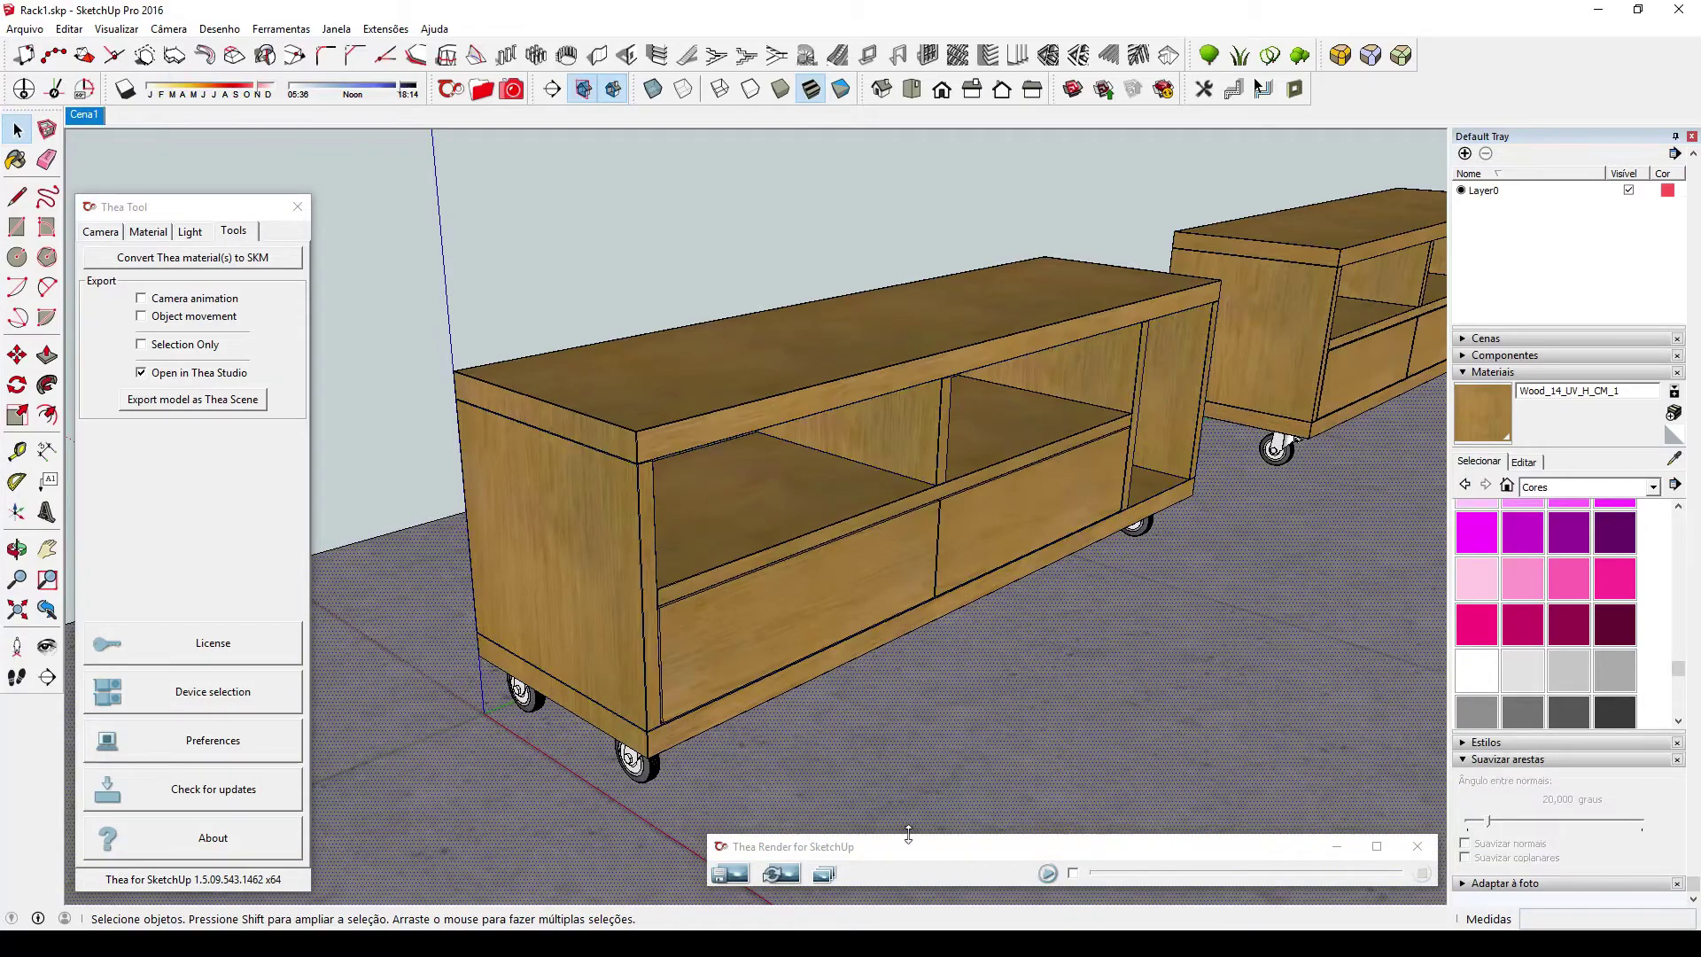
Run the interactive render, examine the front rack's bevelled edges and board joints from a lower angle, and stop the render.
click(1048, 874)
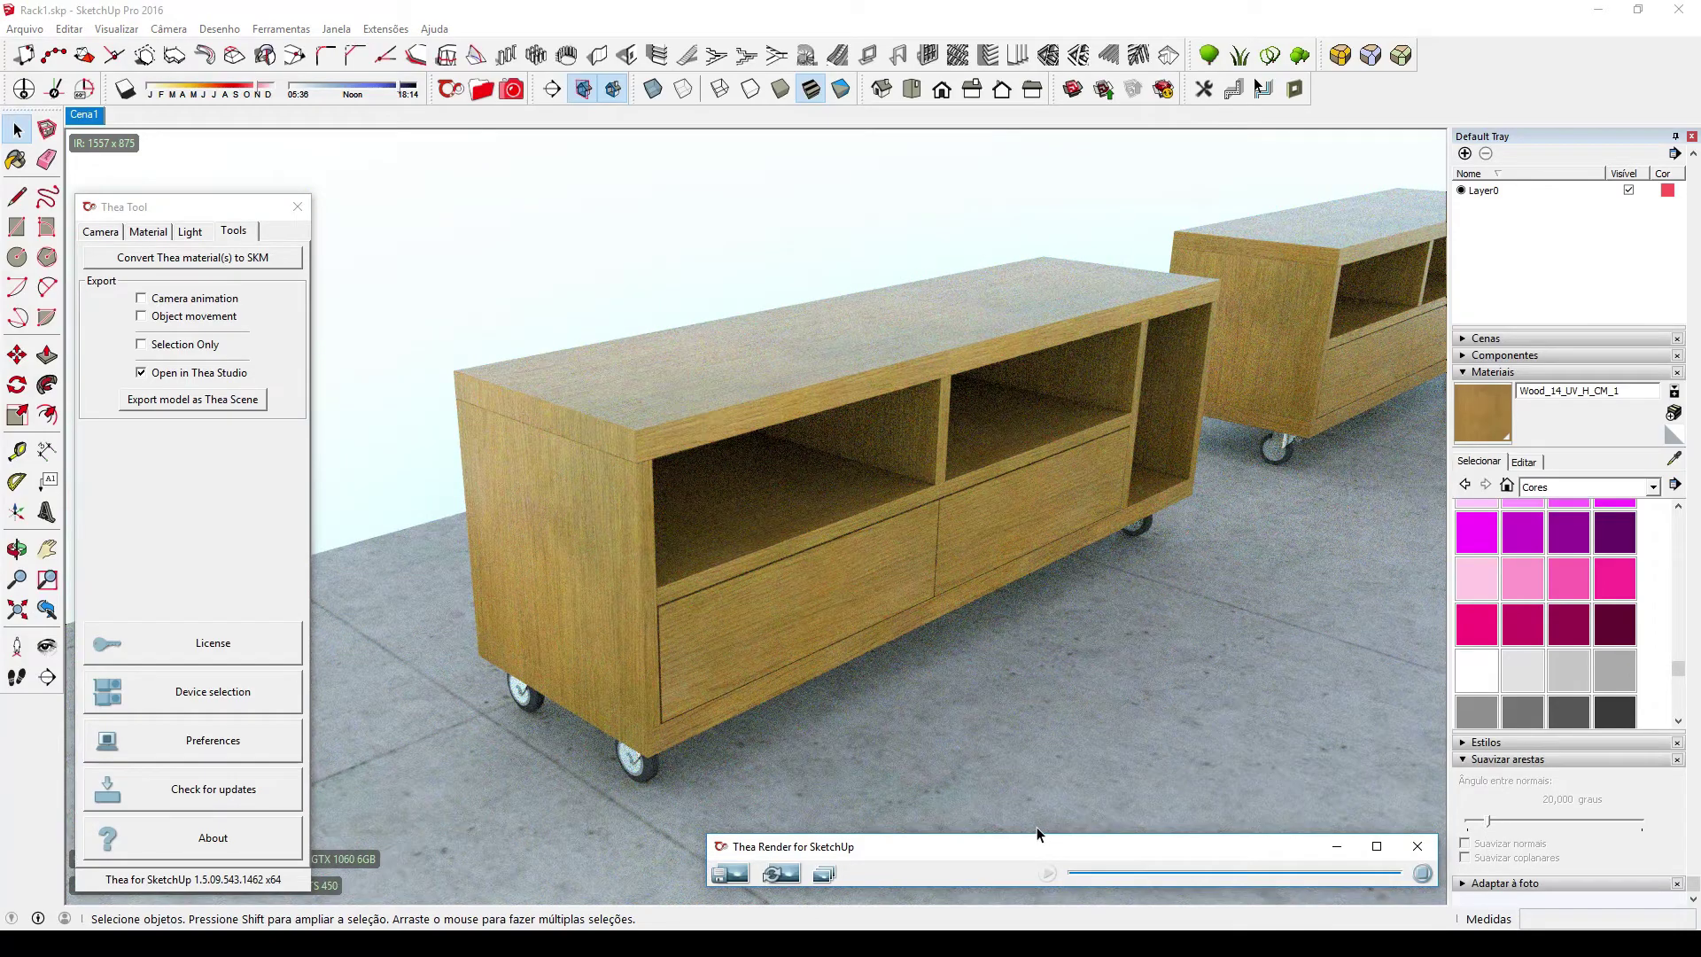
middle_drag(1000, 715, 1304, 417)
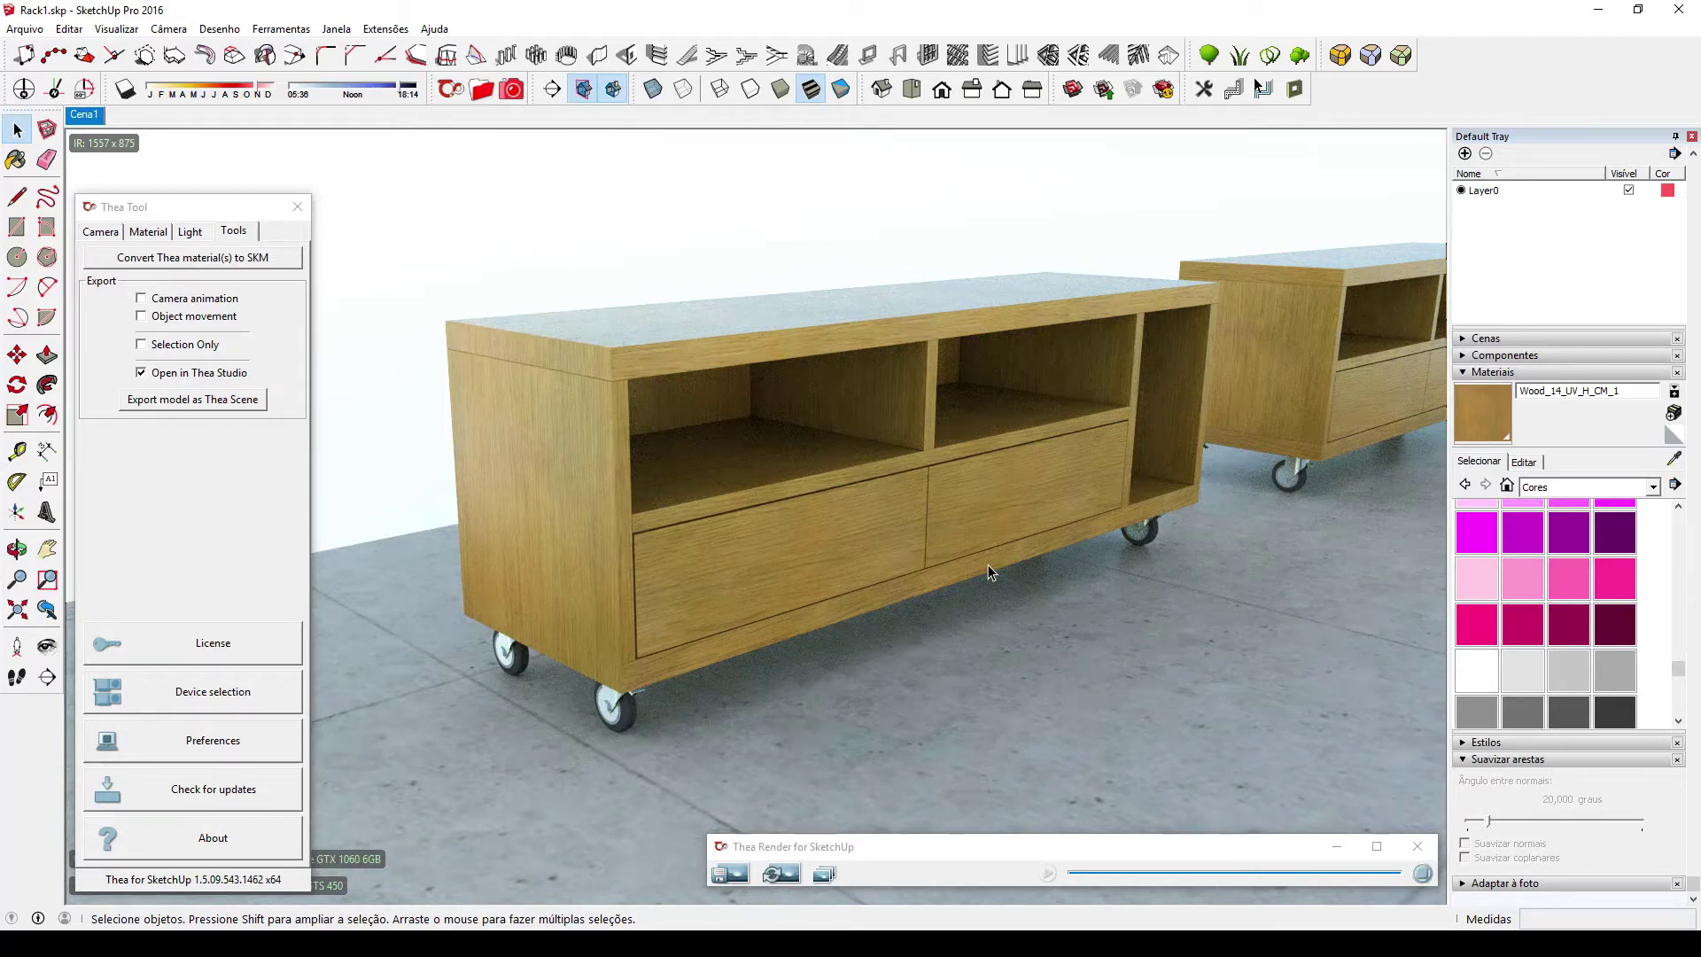
click(1422, 874)
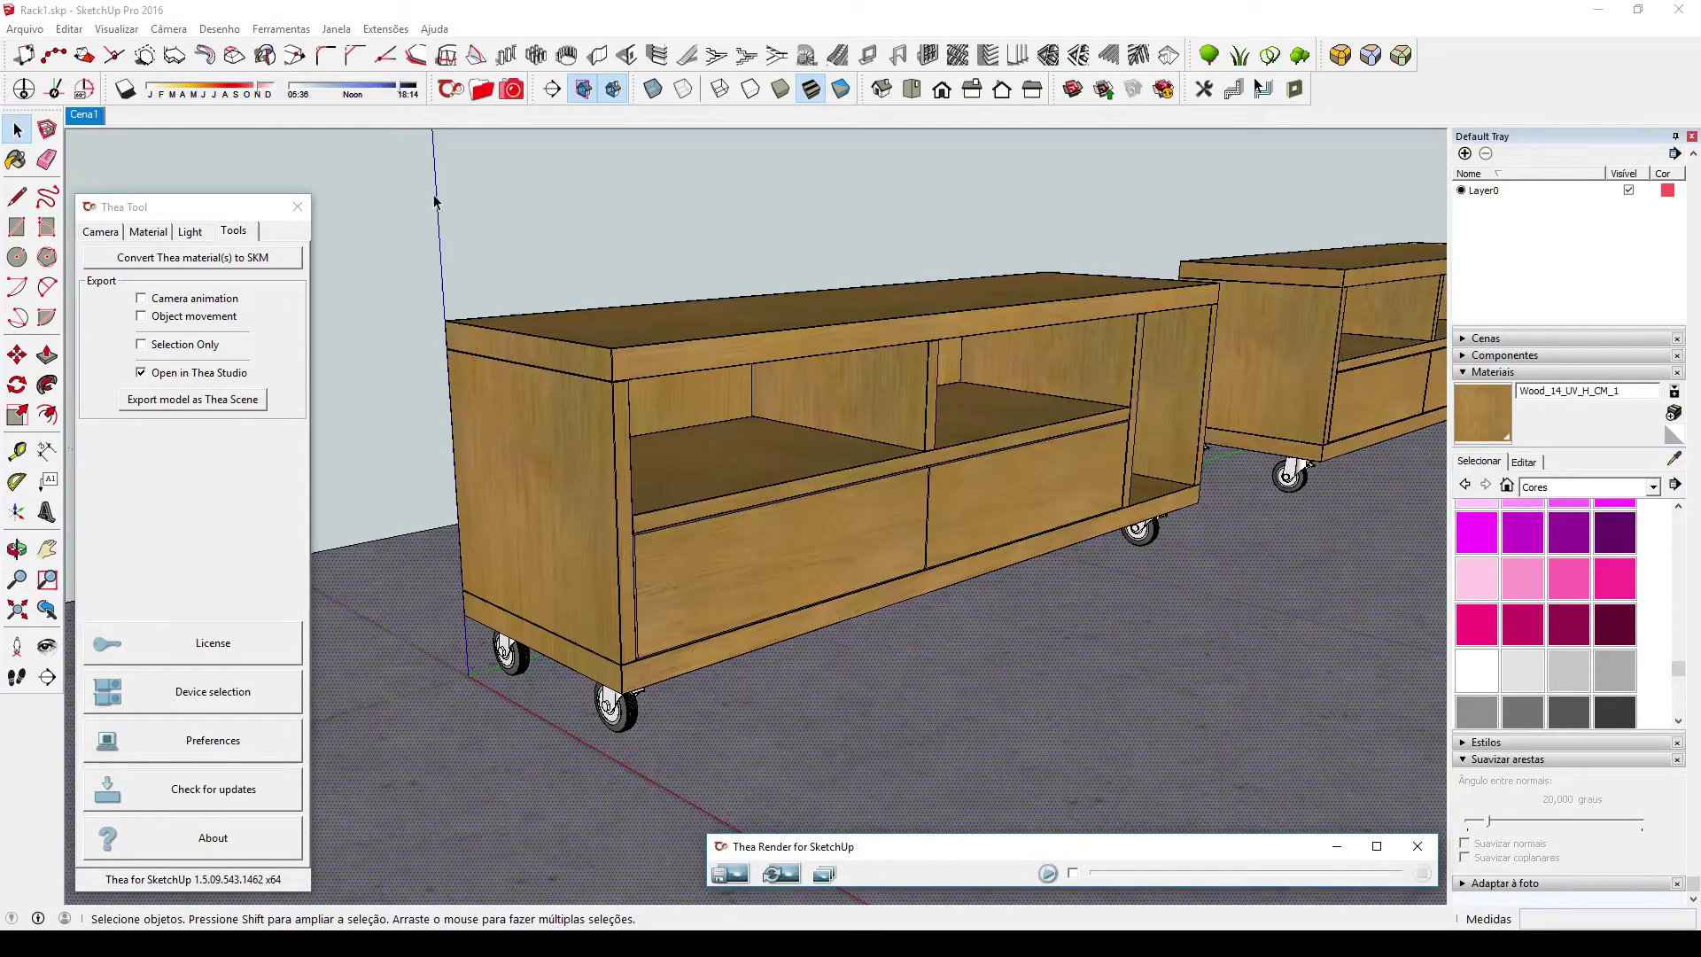
Open the recent model contemporary+island-b.skp in place of the rack model.
click(25, 28)
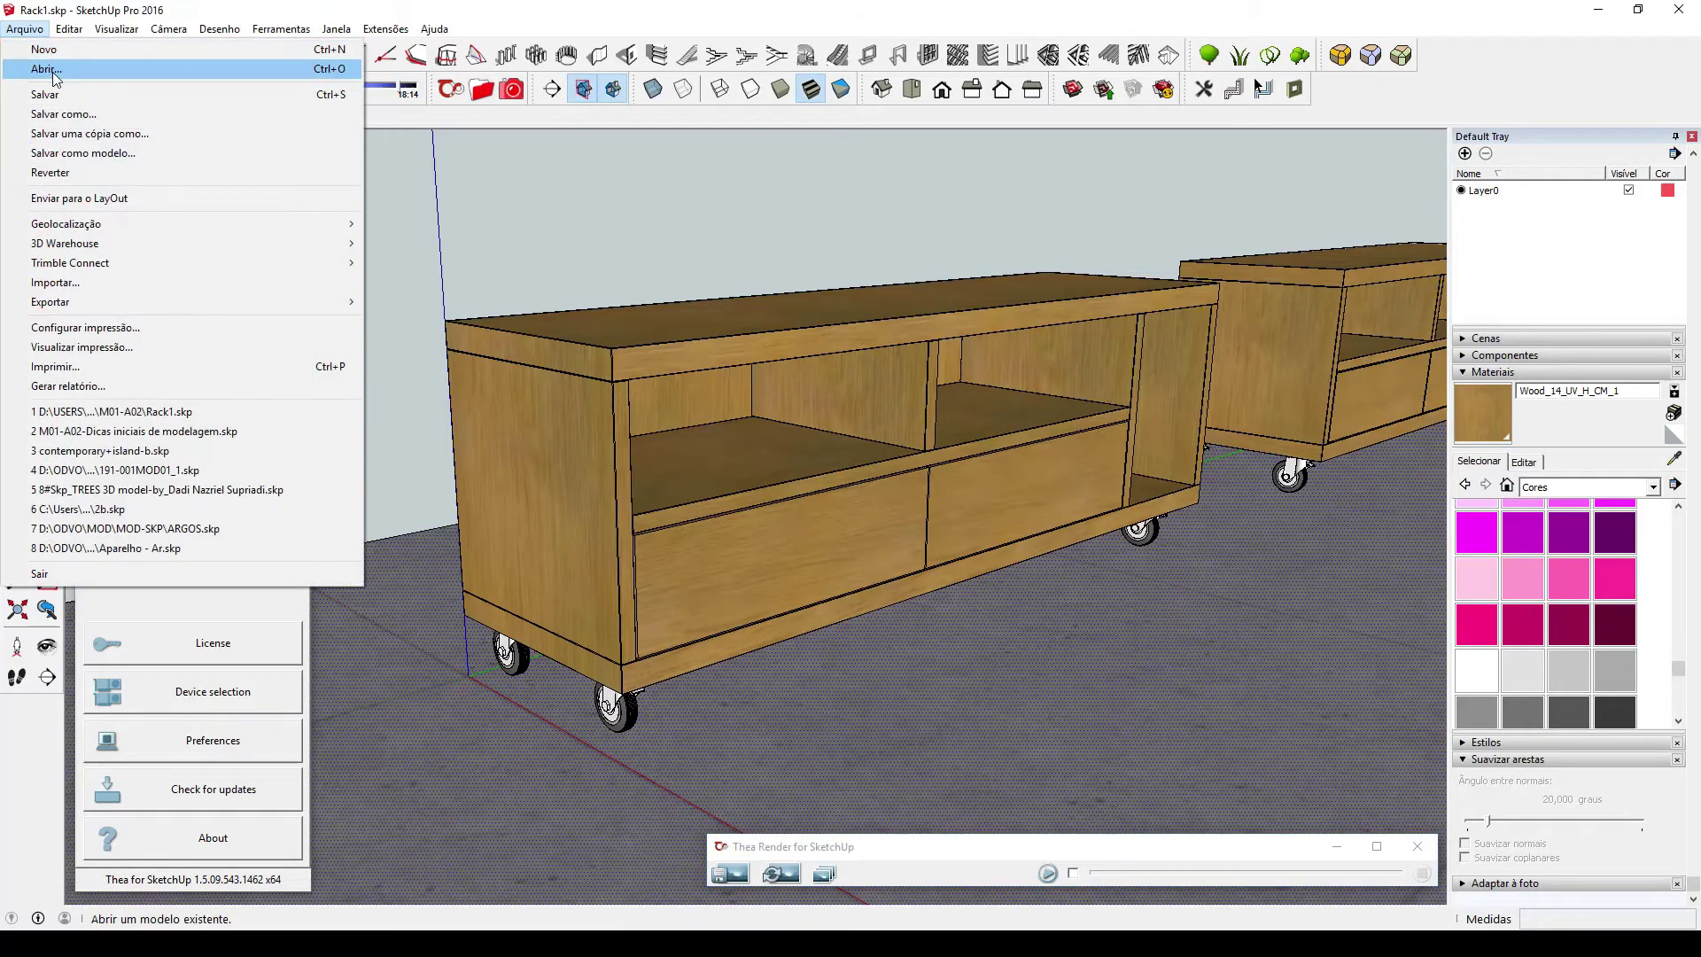
click(85, 457)
click(864, 514)
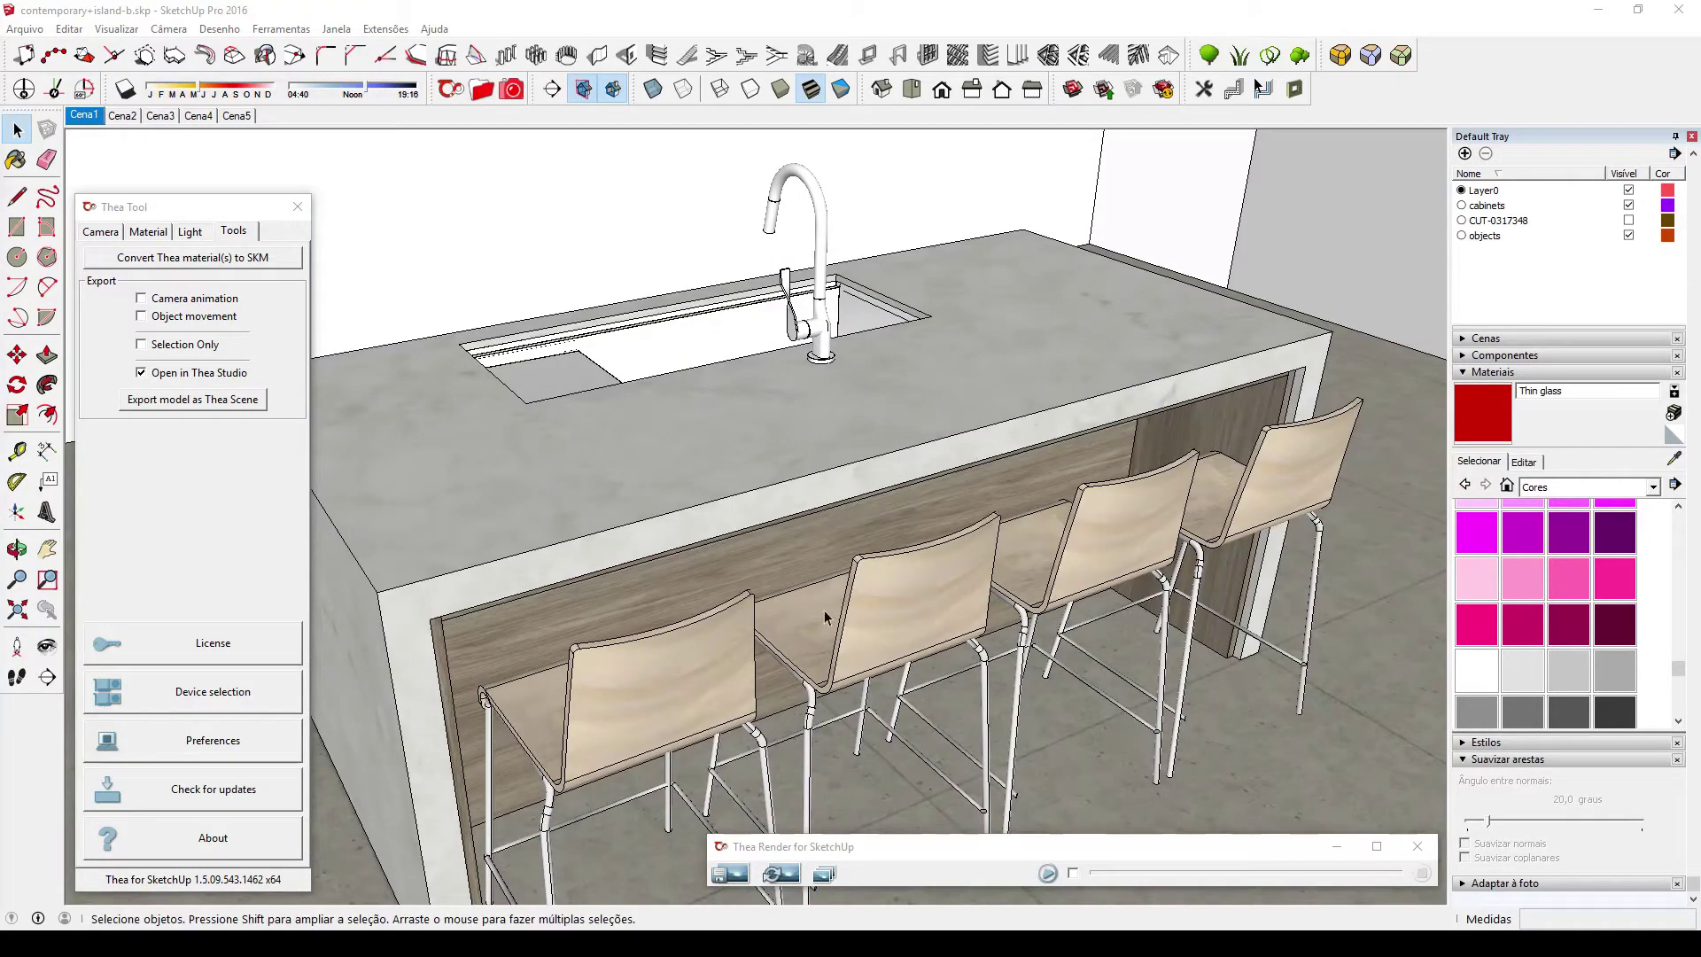
Run the interactive Thea render, examine the island's sharp countertop edges from the stool side and the drawer side, and stop the render.
click(966, 867)
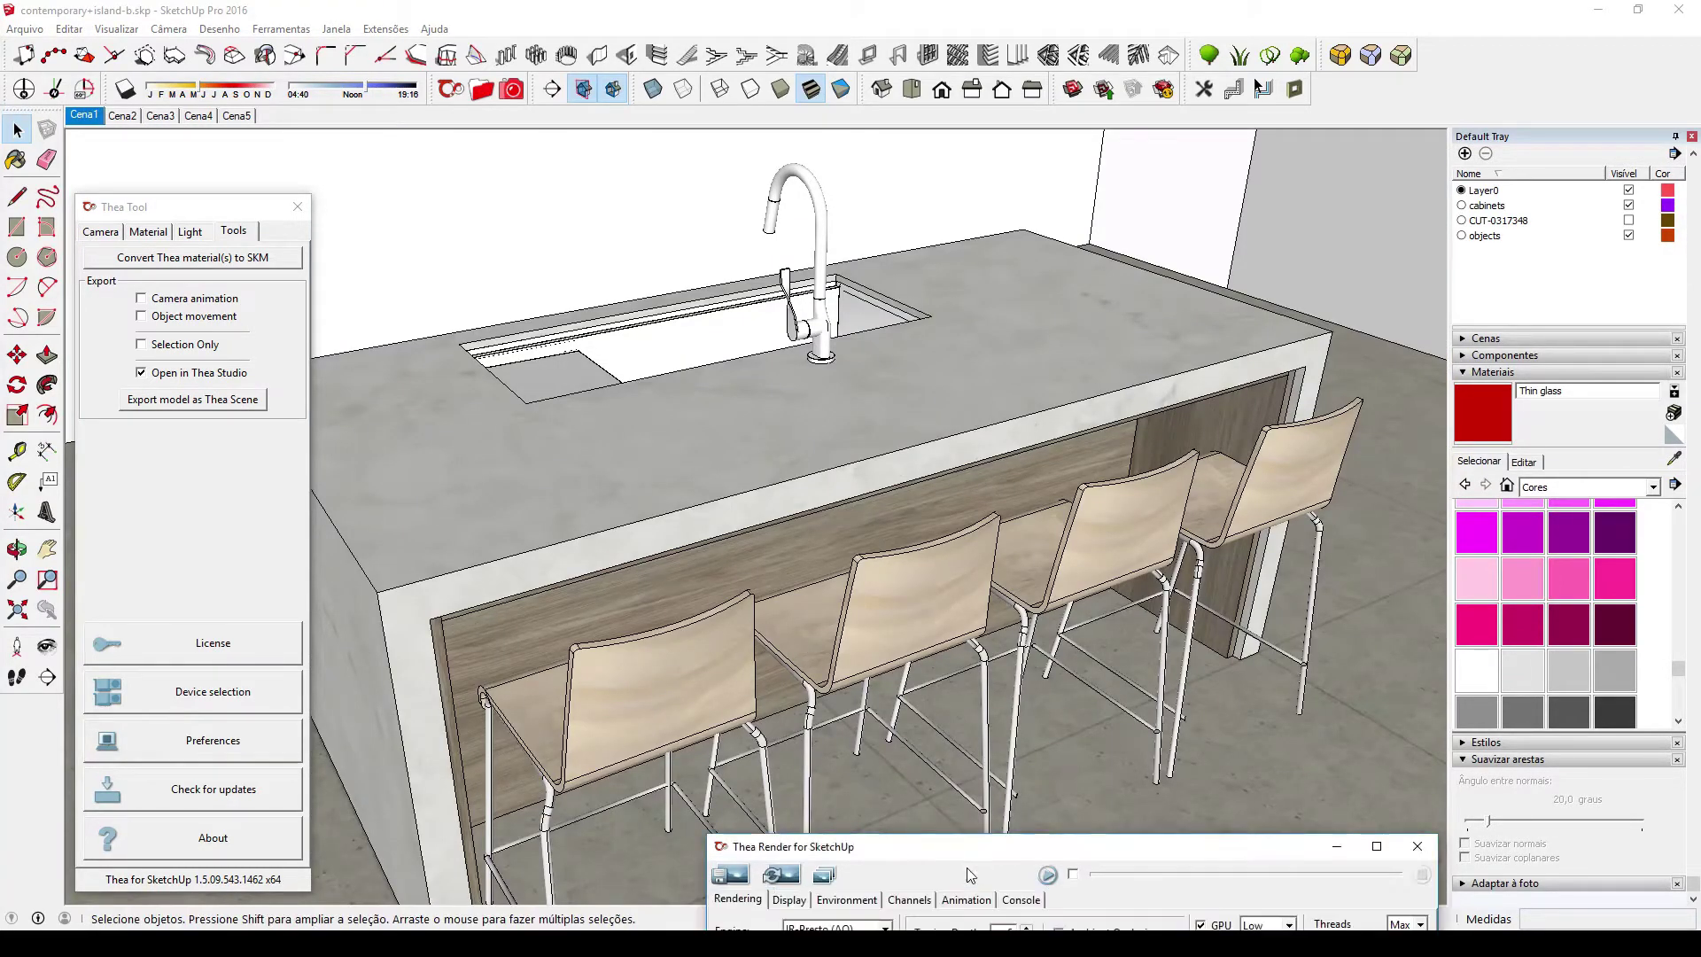
drag(969, 849, 951, 752)
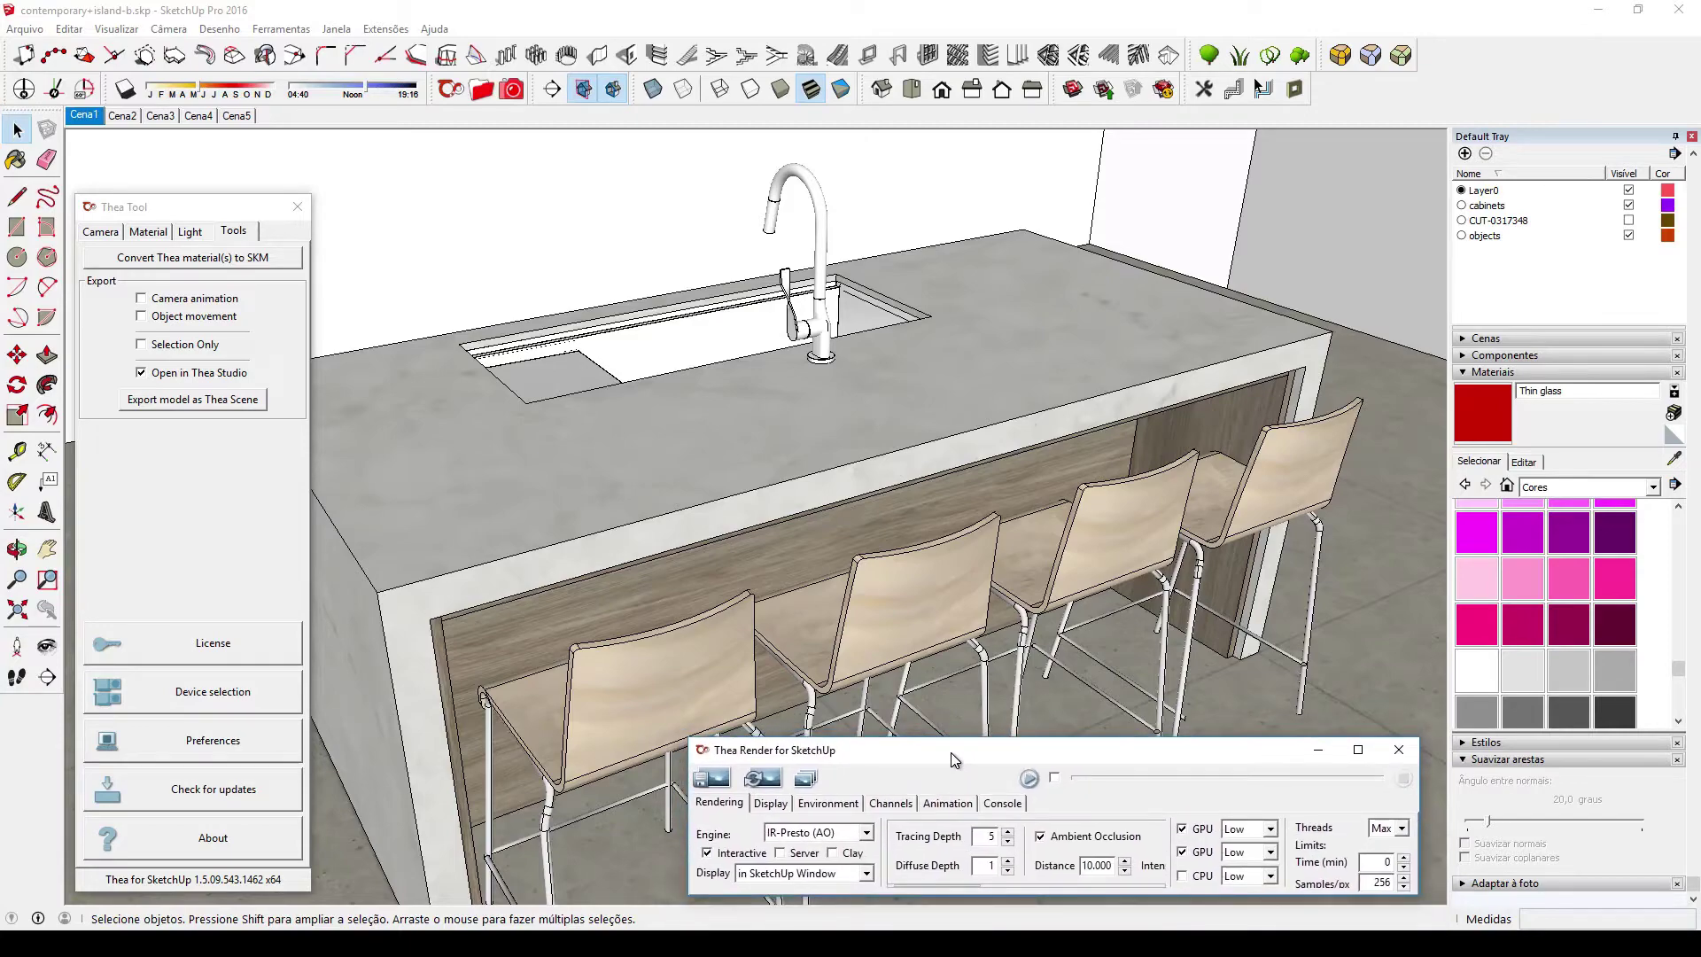
click(1029, 777)
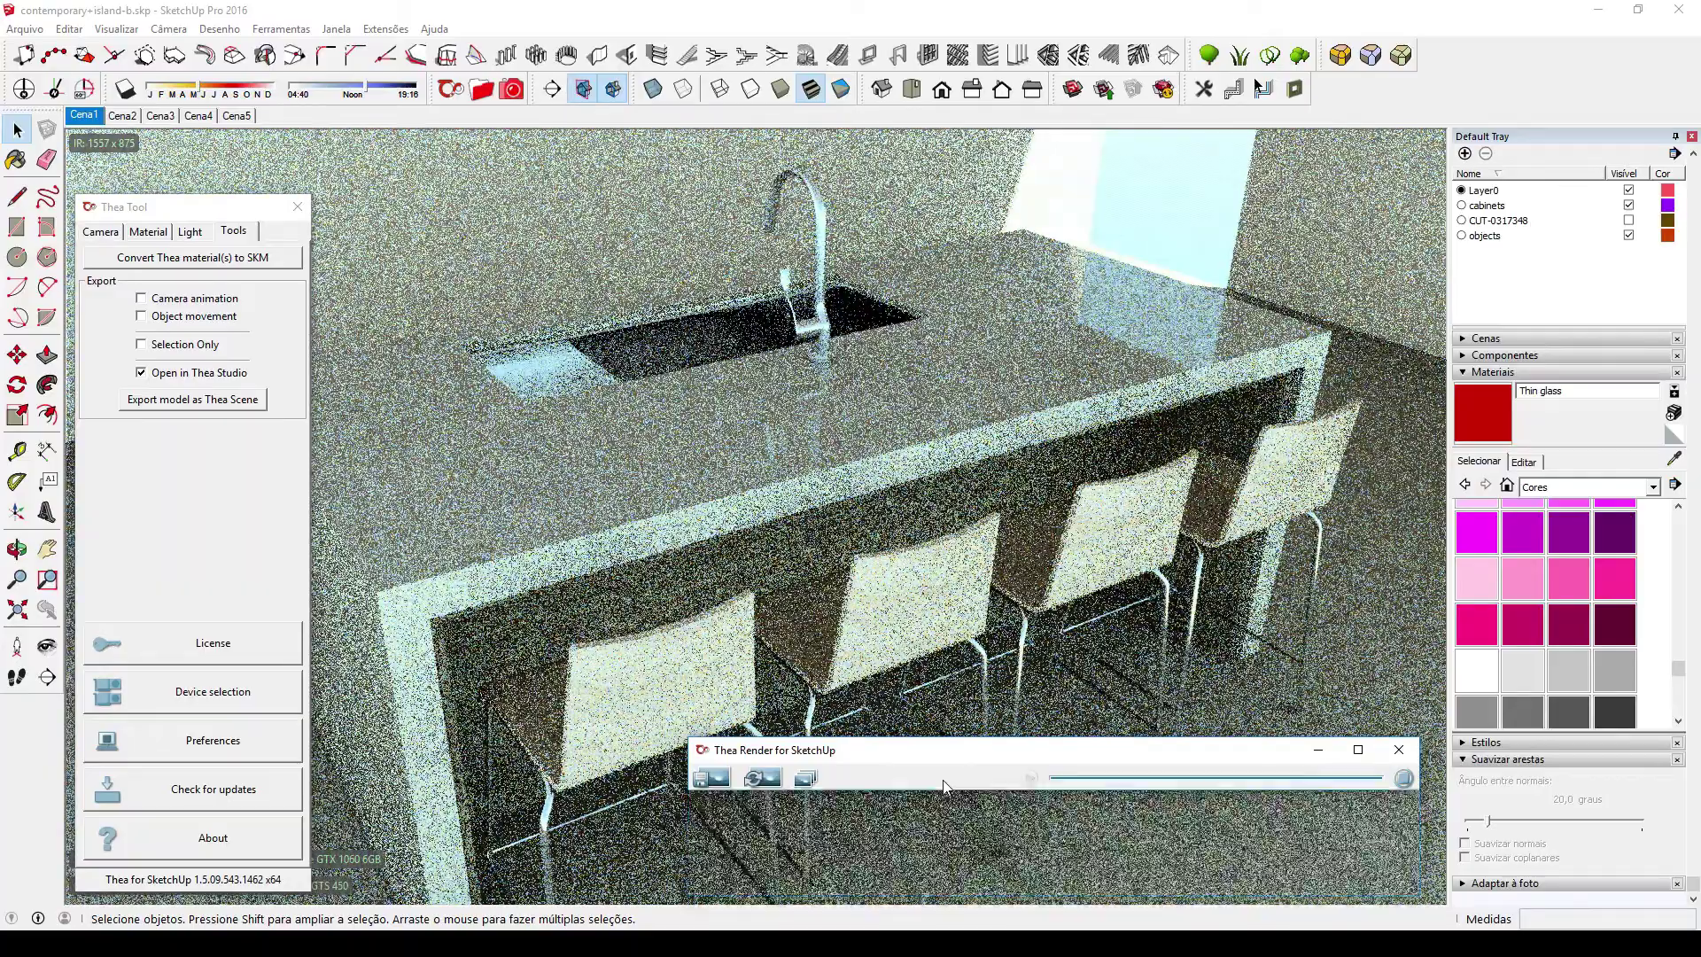
drag(975, 757, 990, 852)
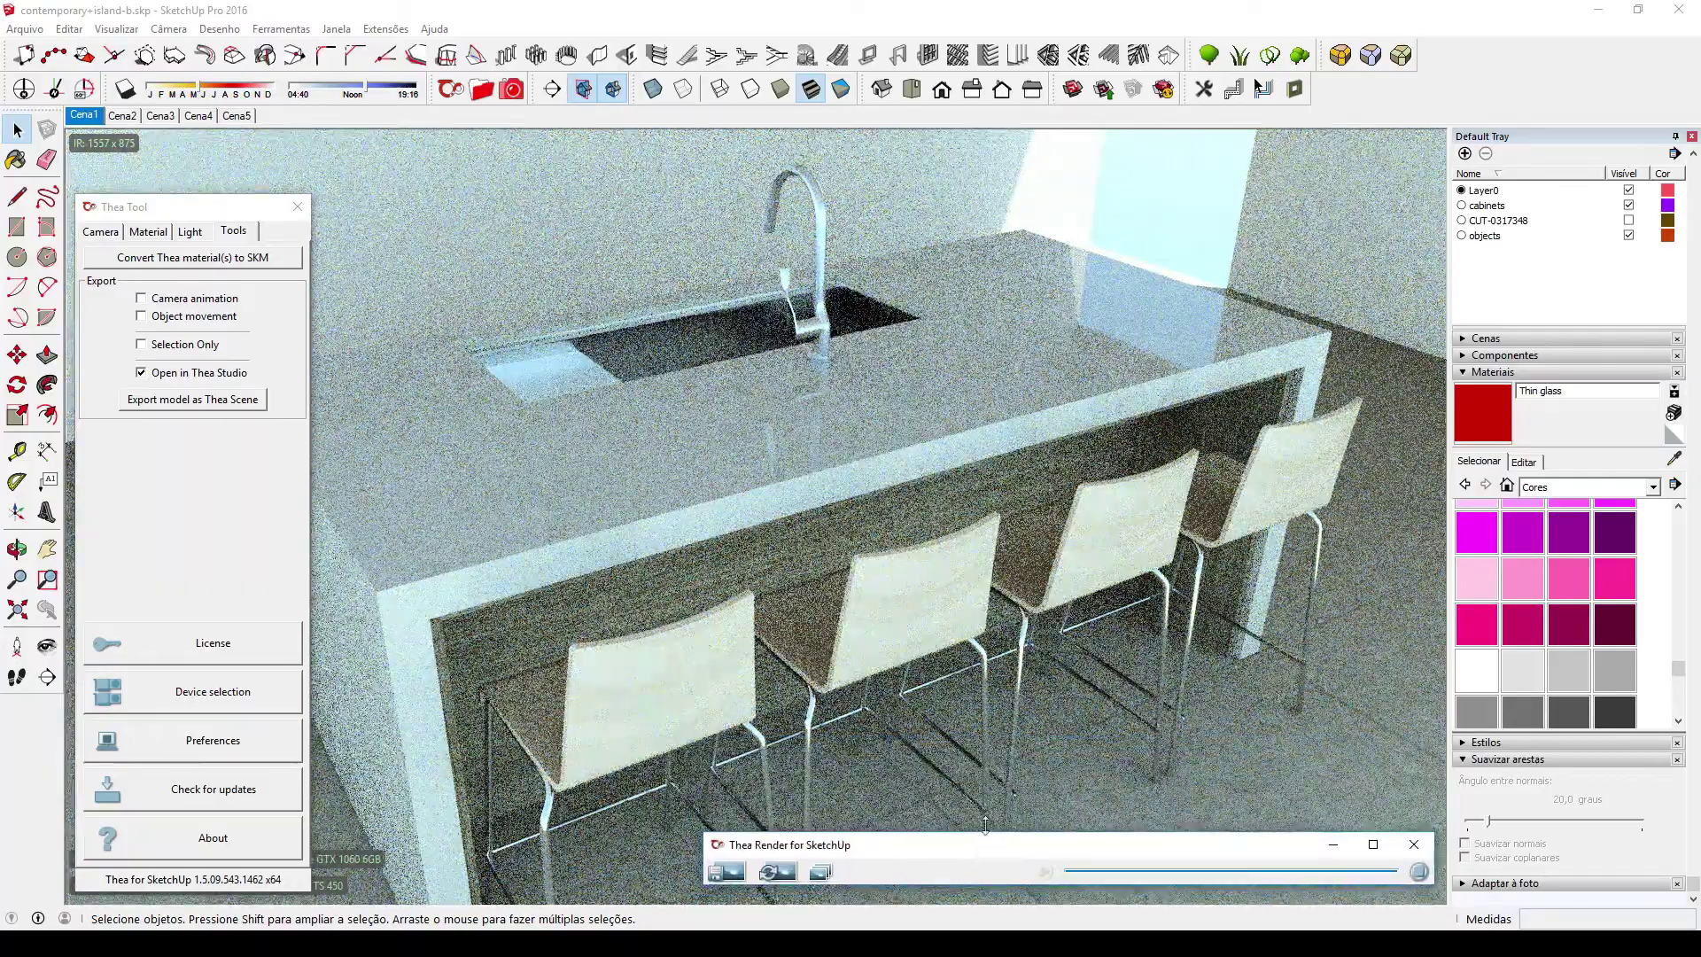
key(o)
drag(826, 644, 890, 585)
key(space)
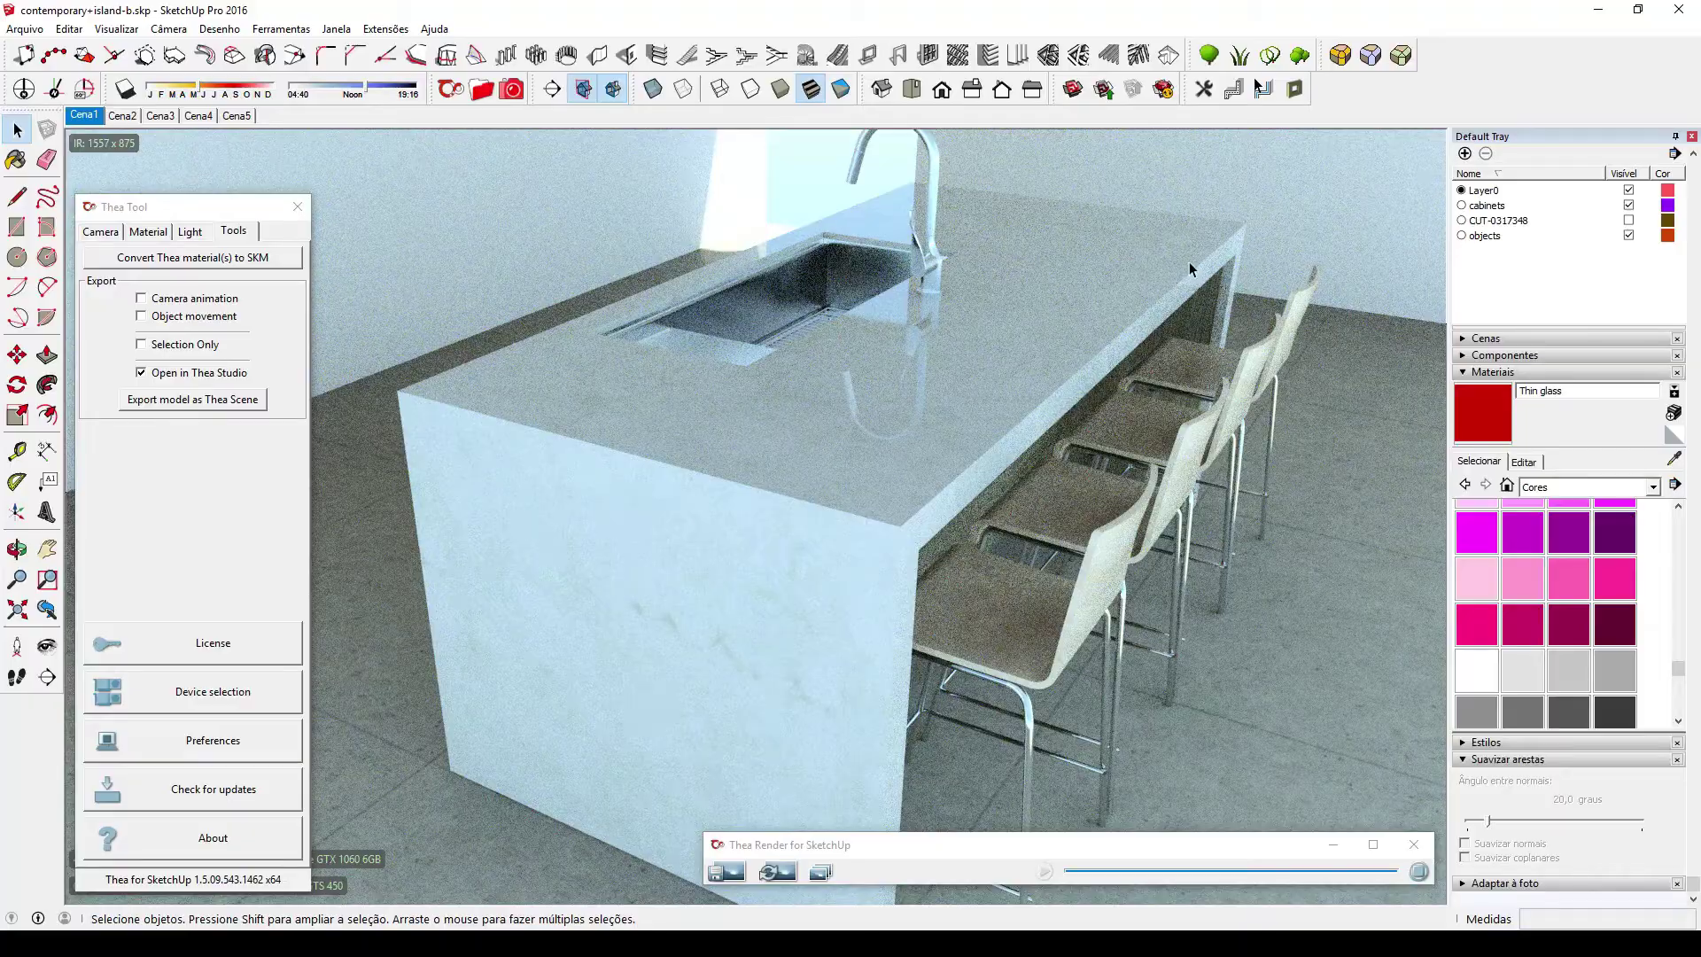
middle_drag(590, 433, 1002, 403)
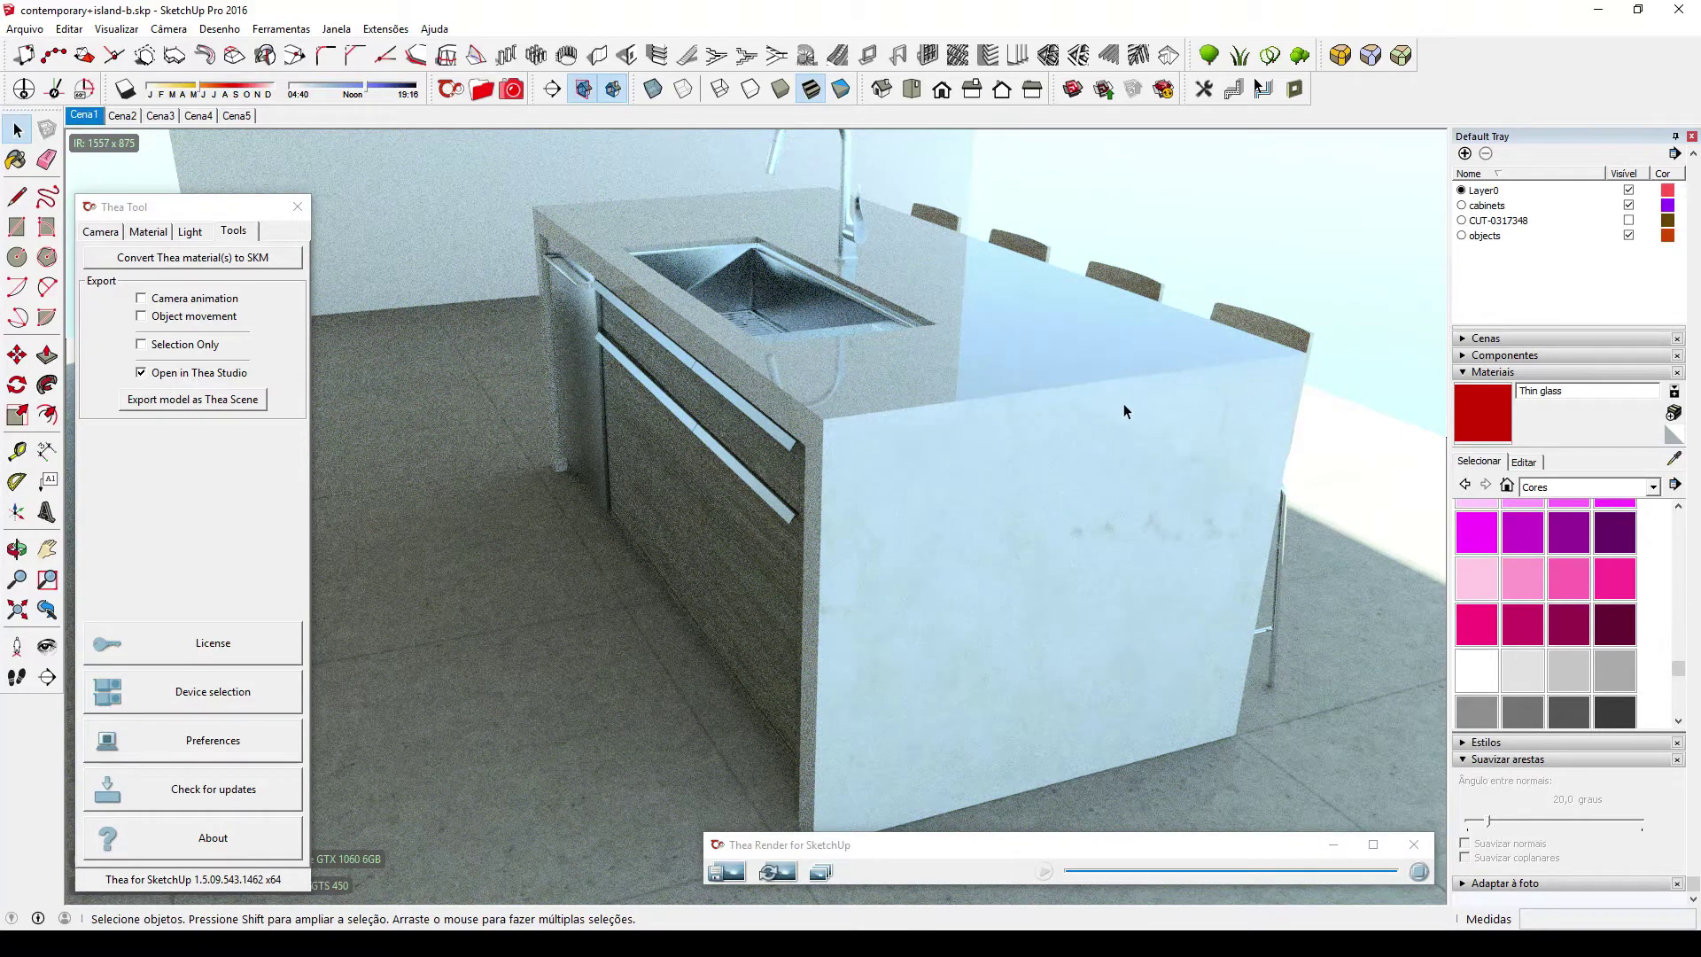
click(1418, 873)
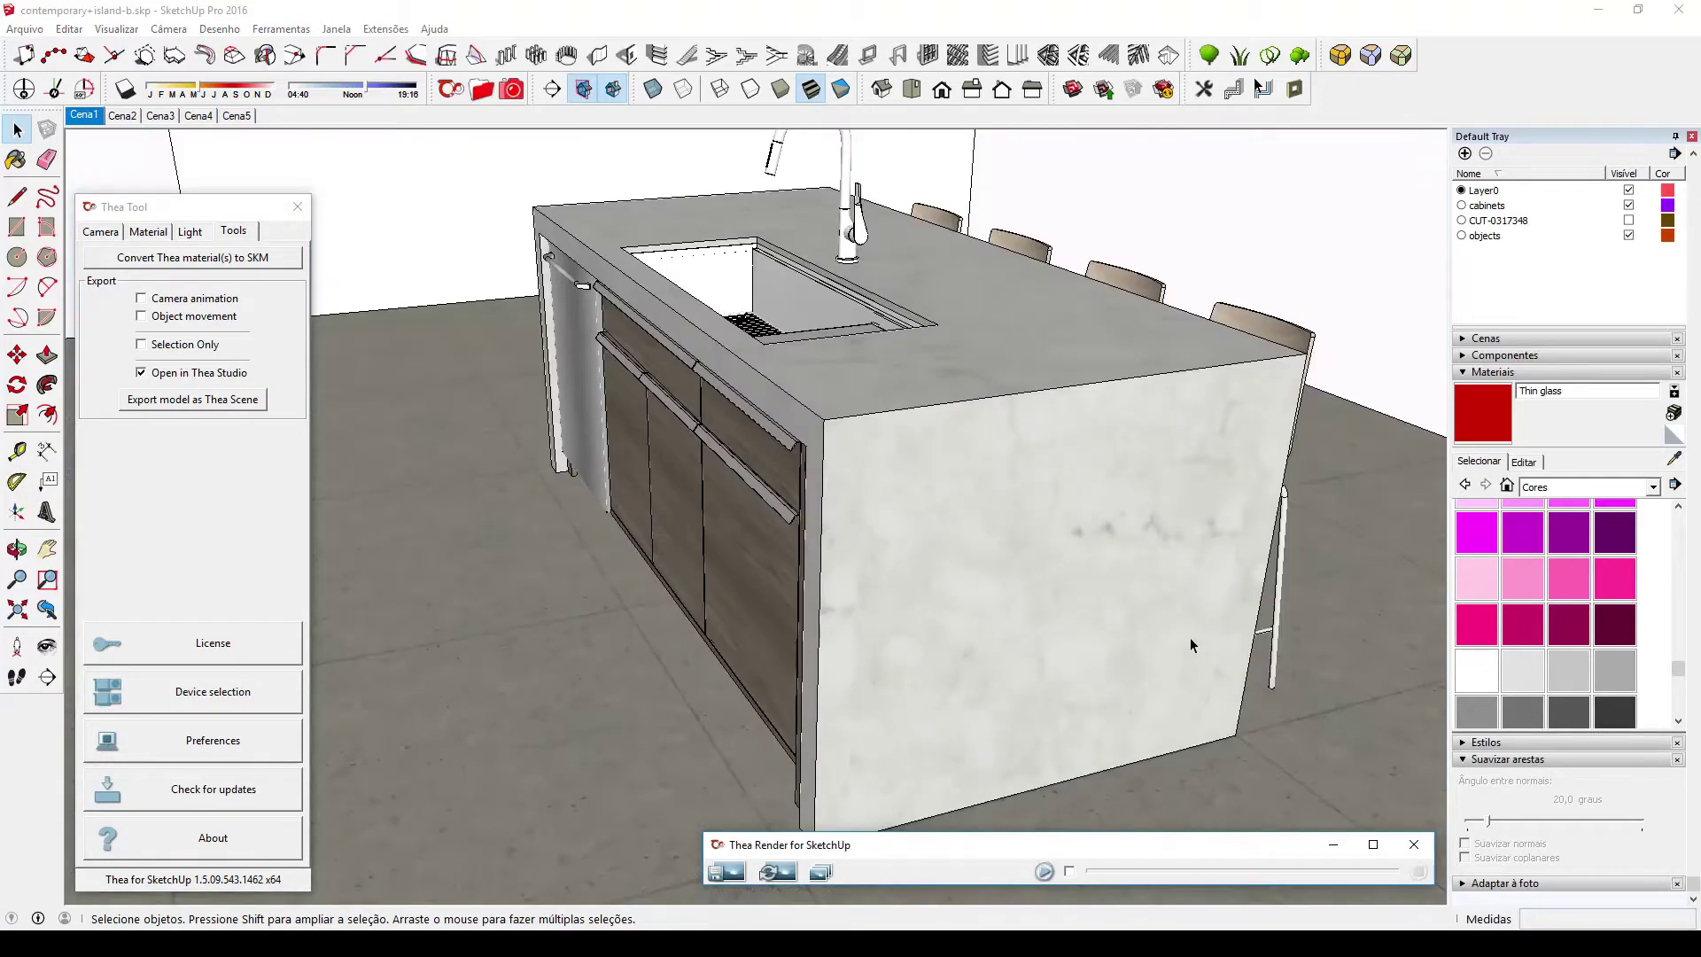
Open the island's countertop group for editing, bevel all its edges with a 0,003 m offset, and exit the group.
click(959, 466)
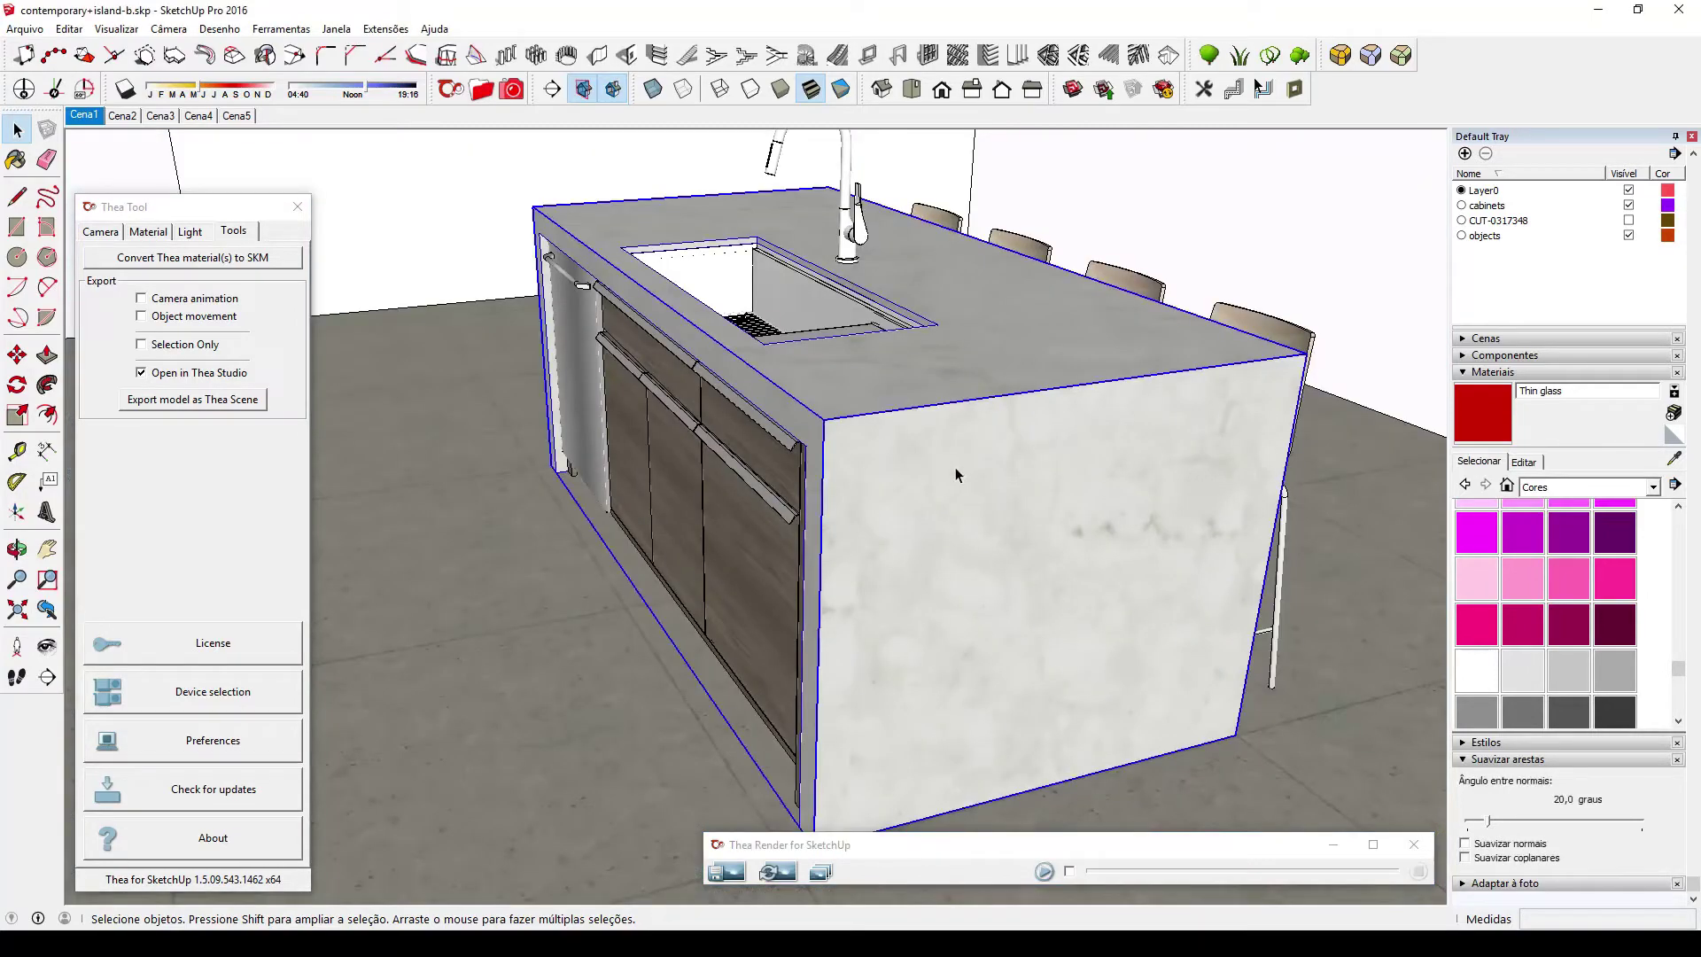
triple_click(955, 466)
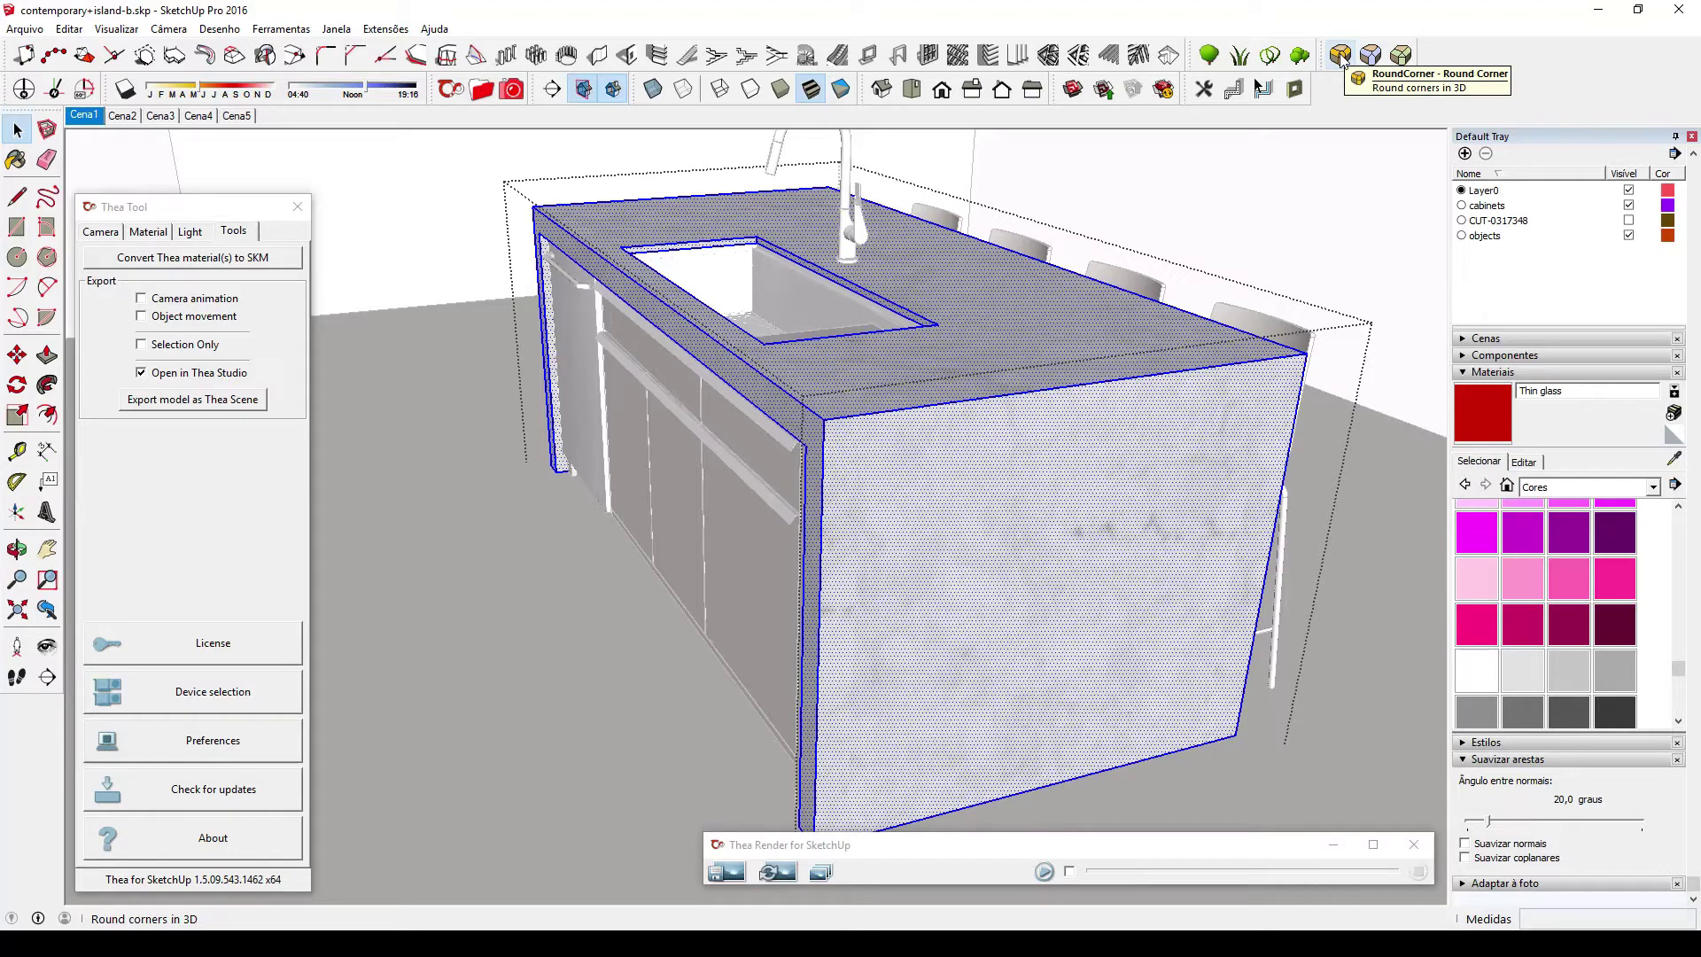
click(1400, 57)
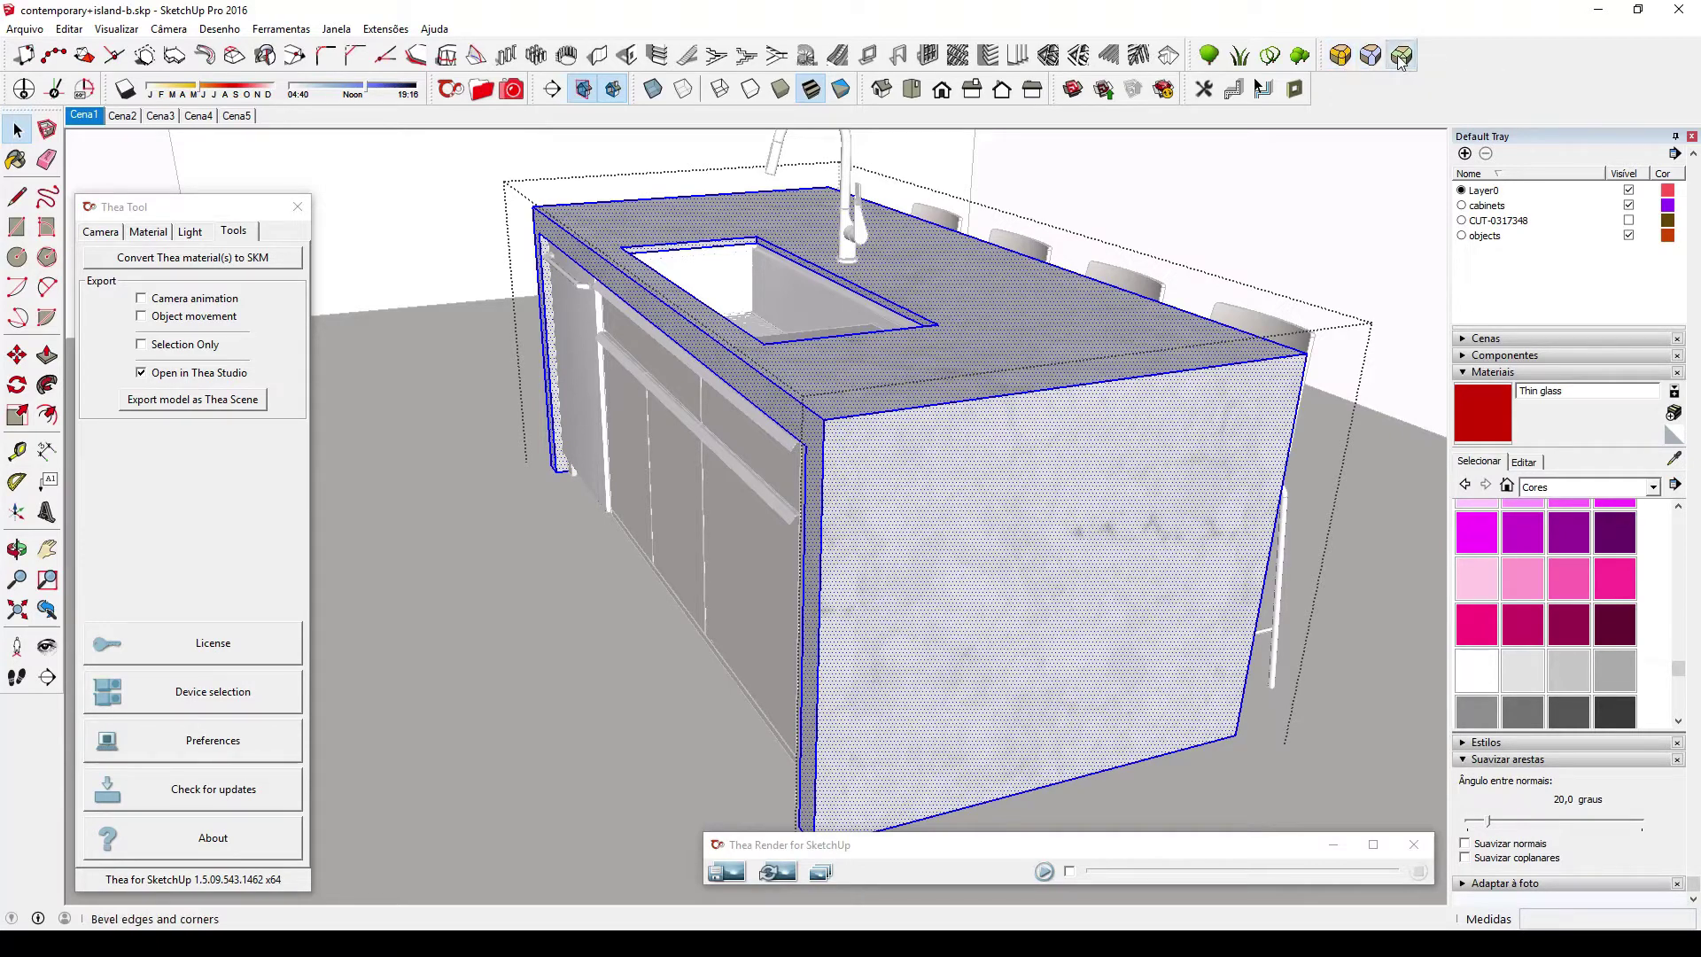
click(434, 170)
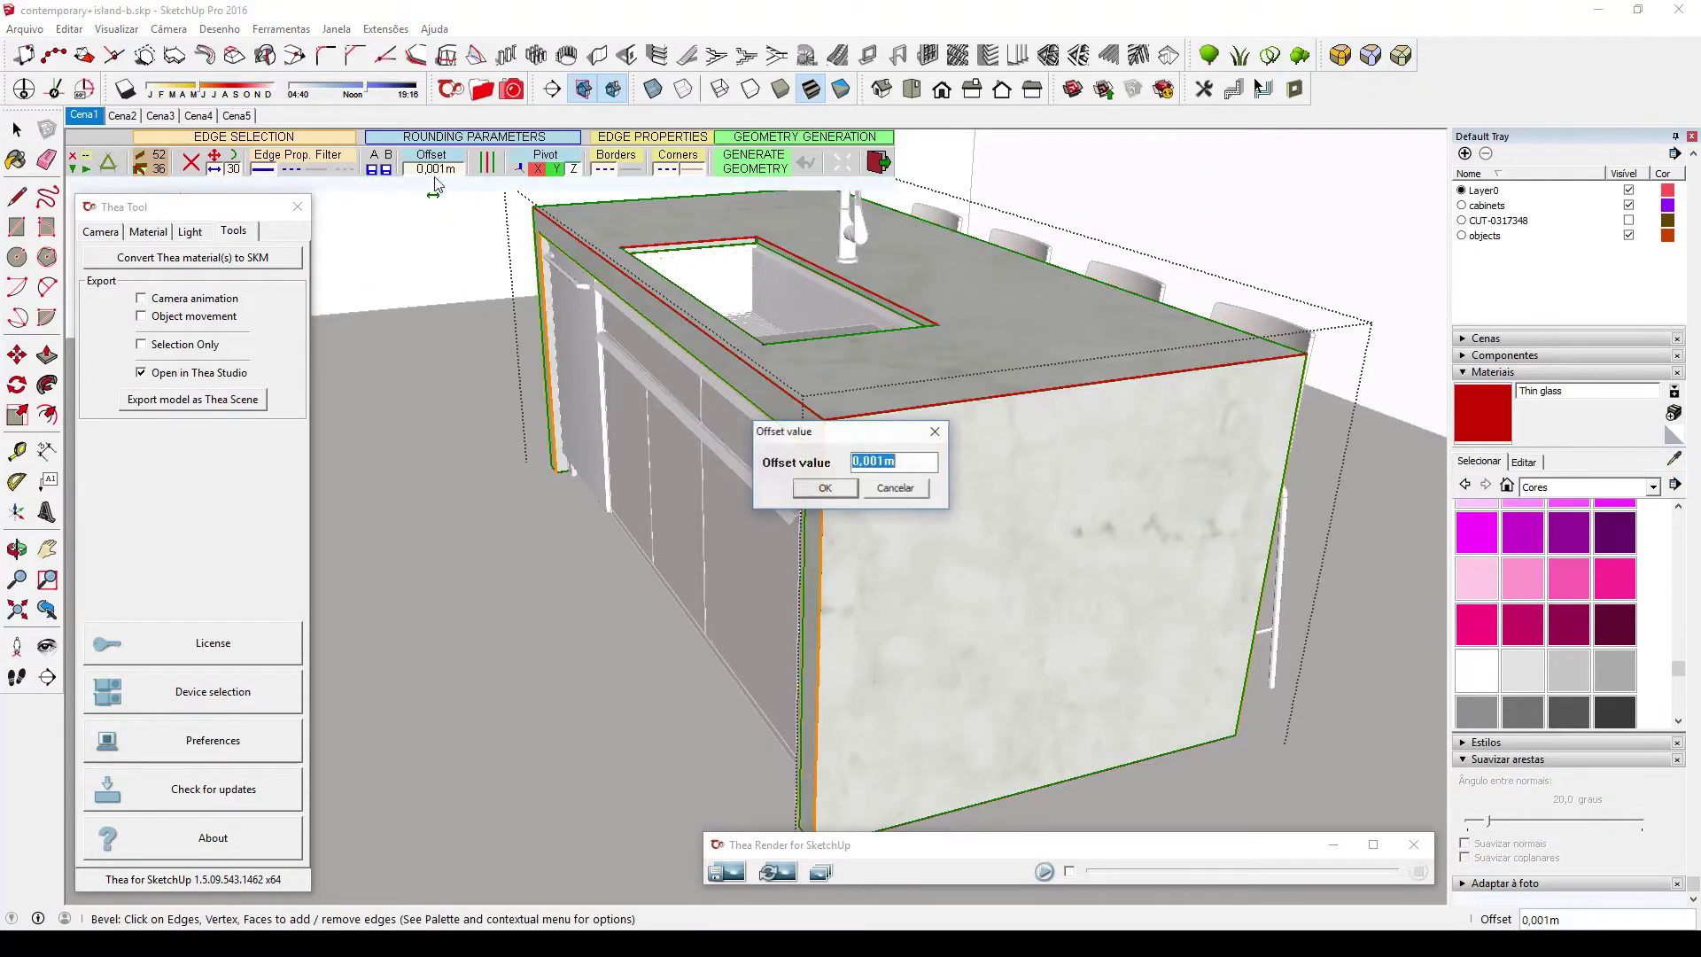
click(881, 461)
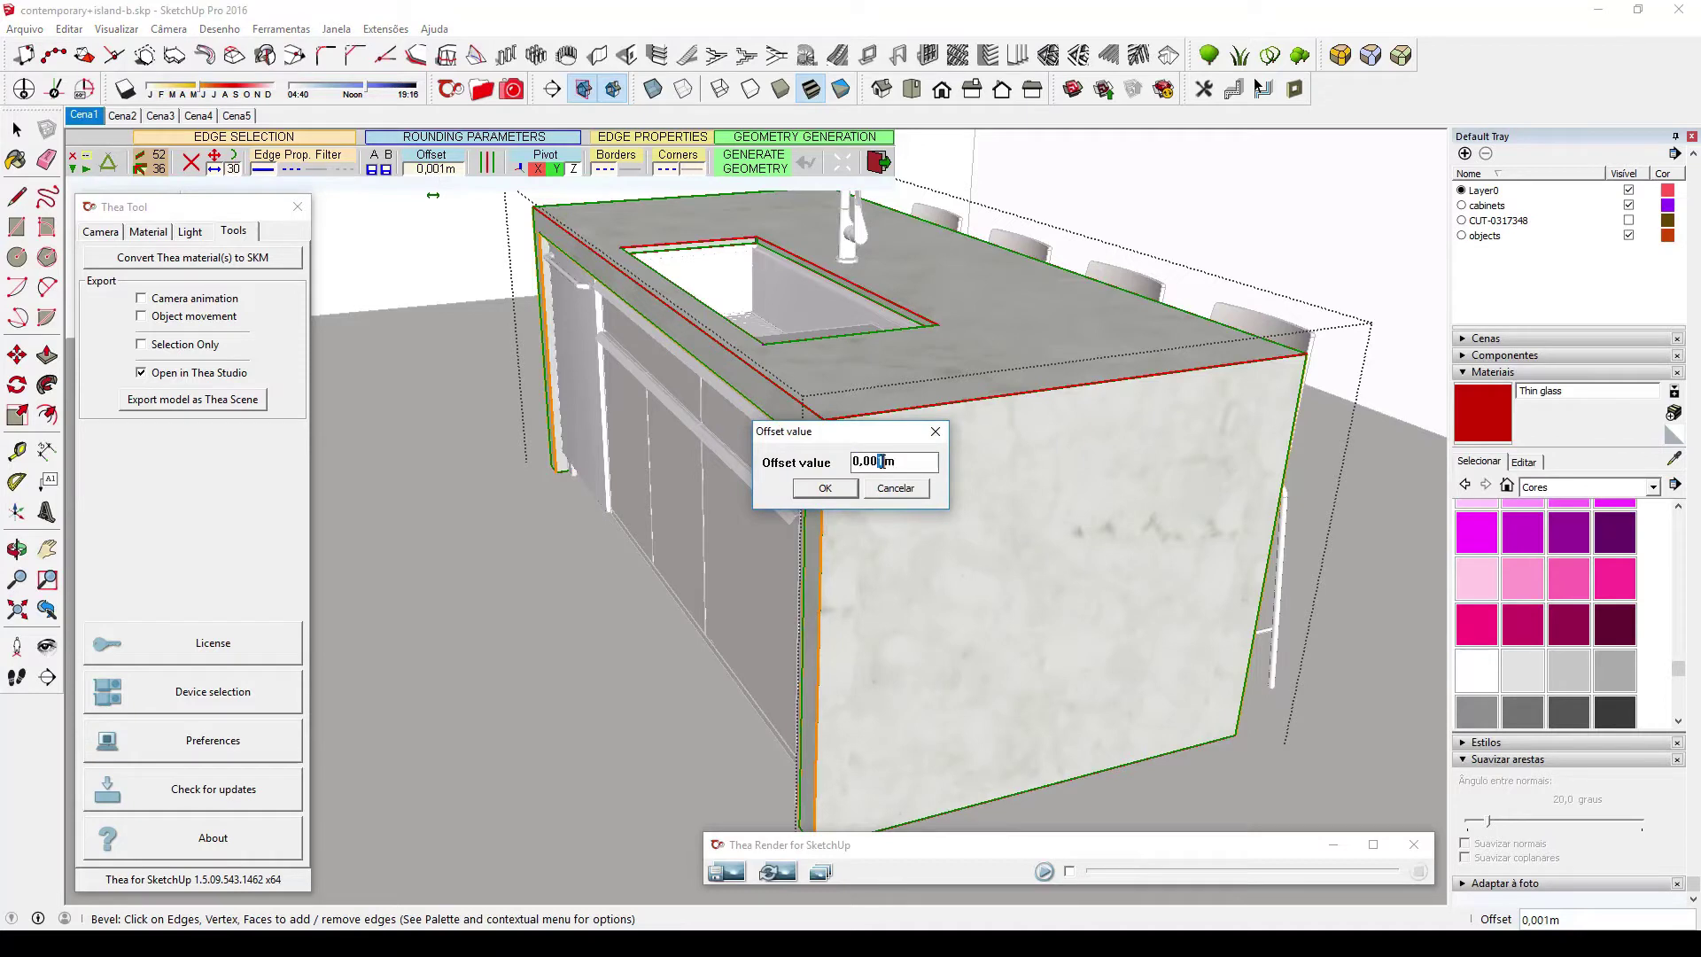
click(846, 495)
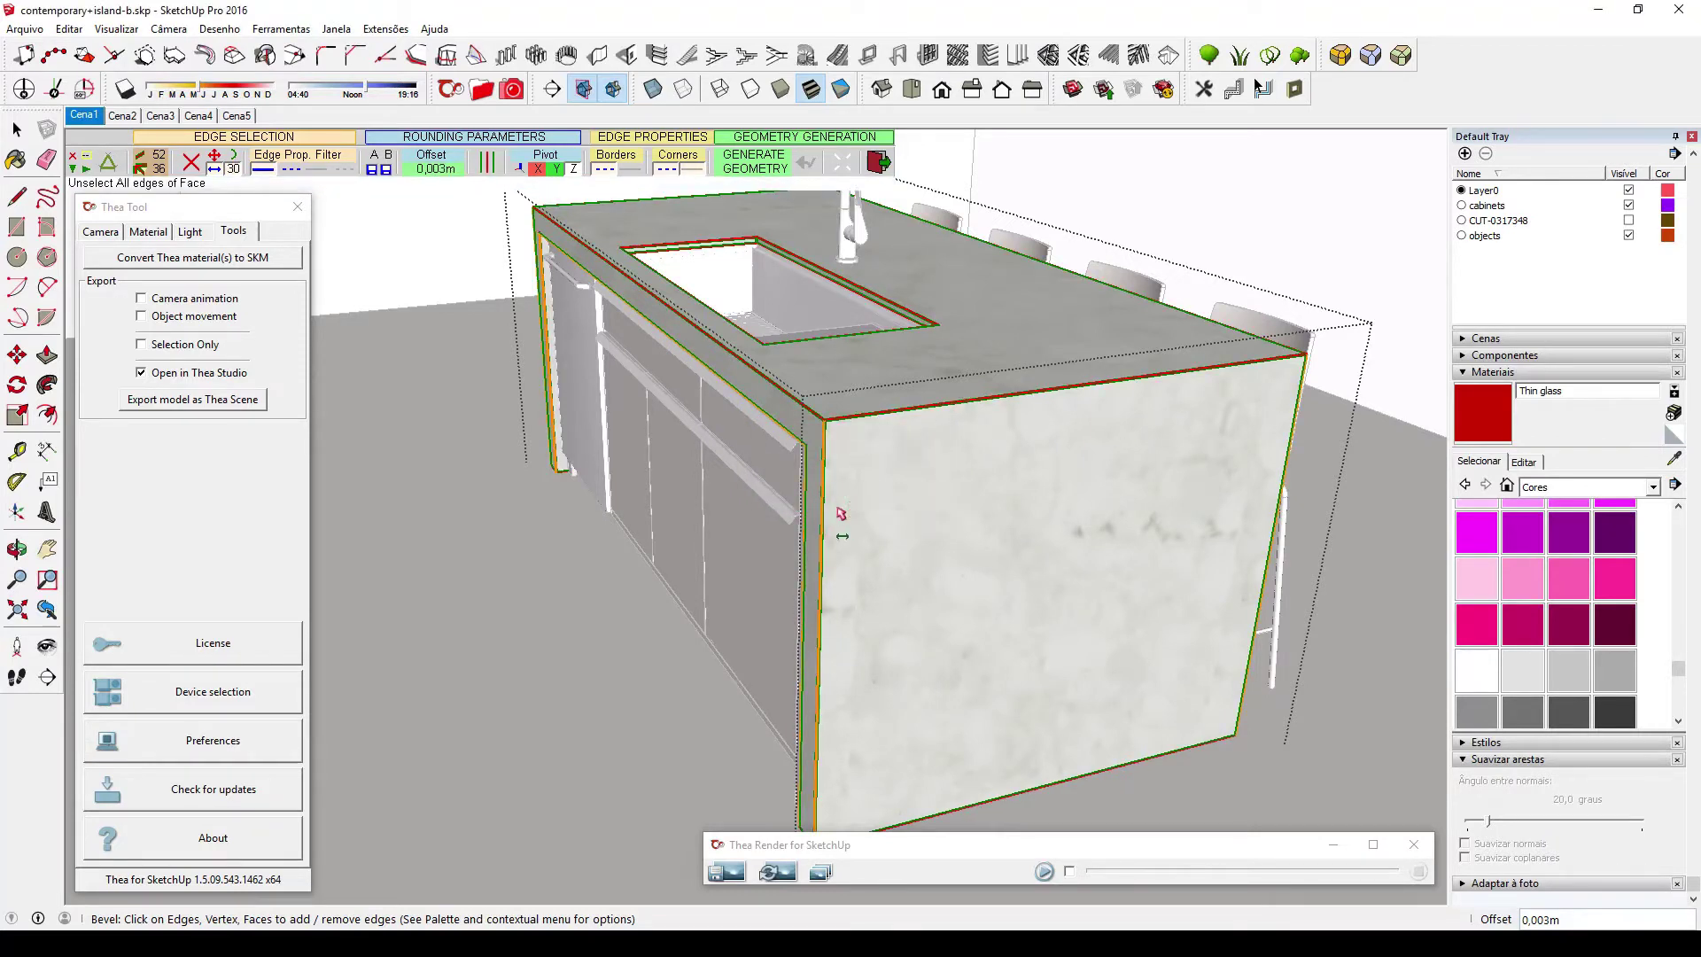
click(834, 510)
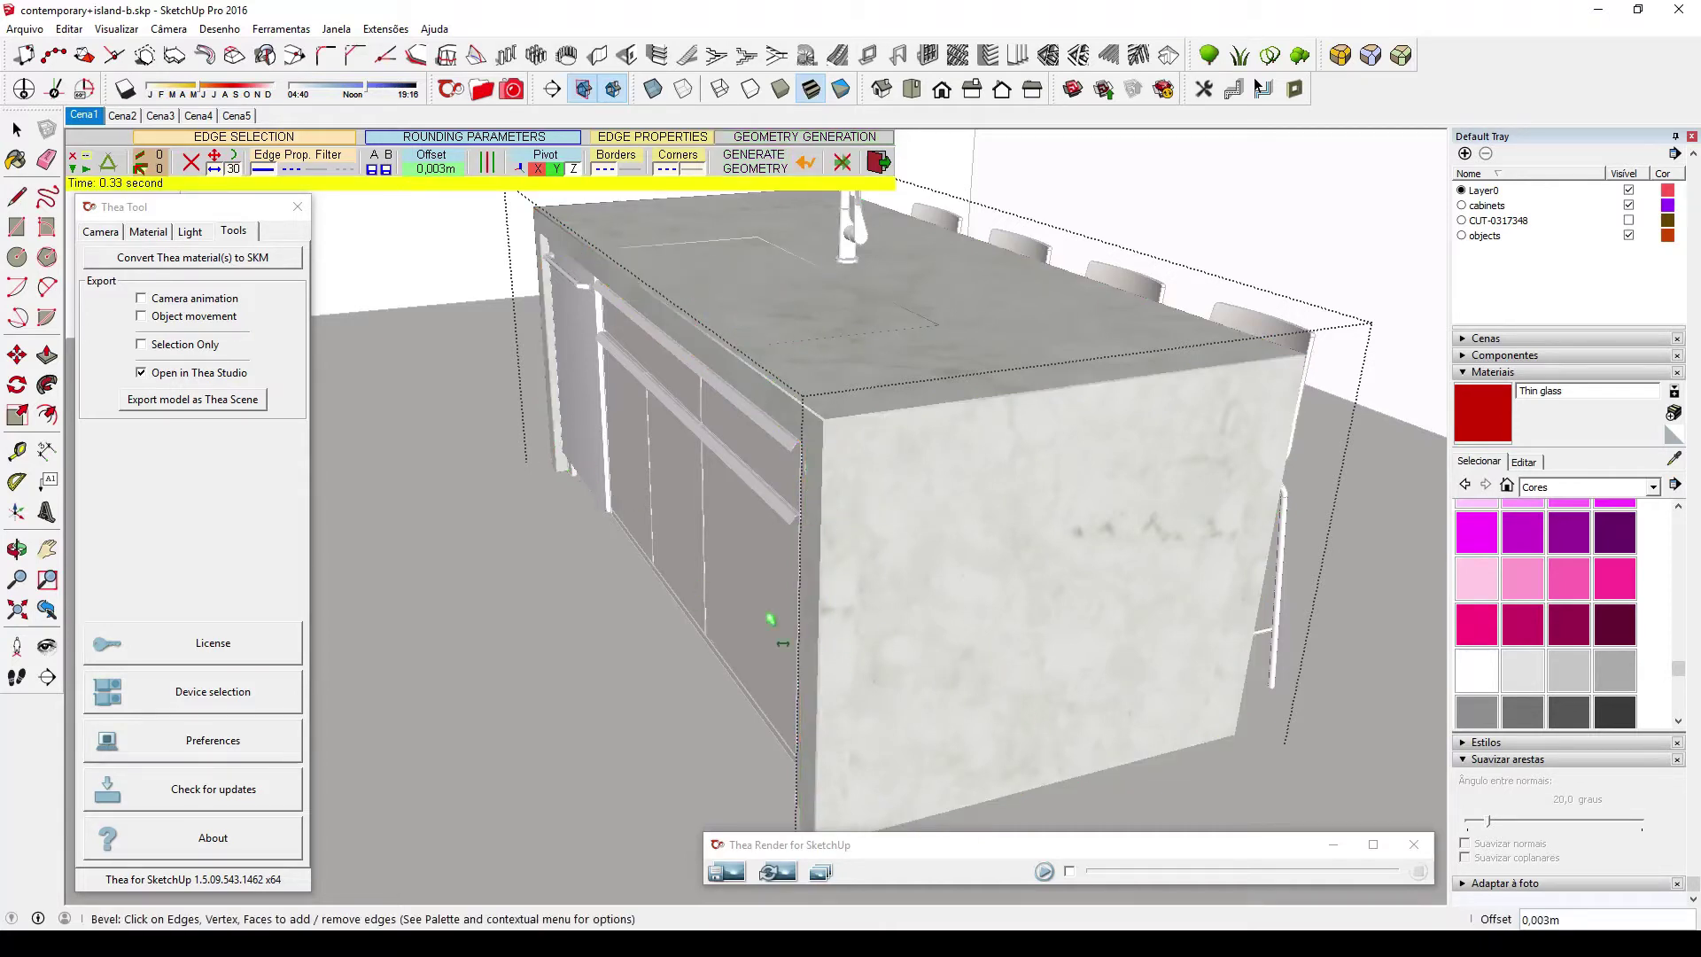
key(space)
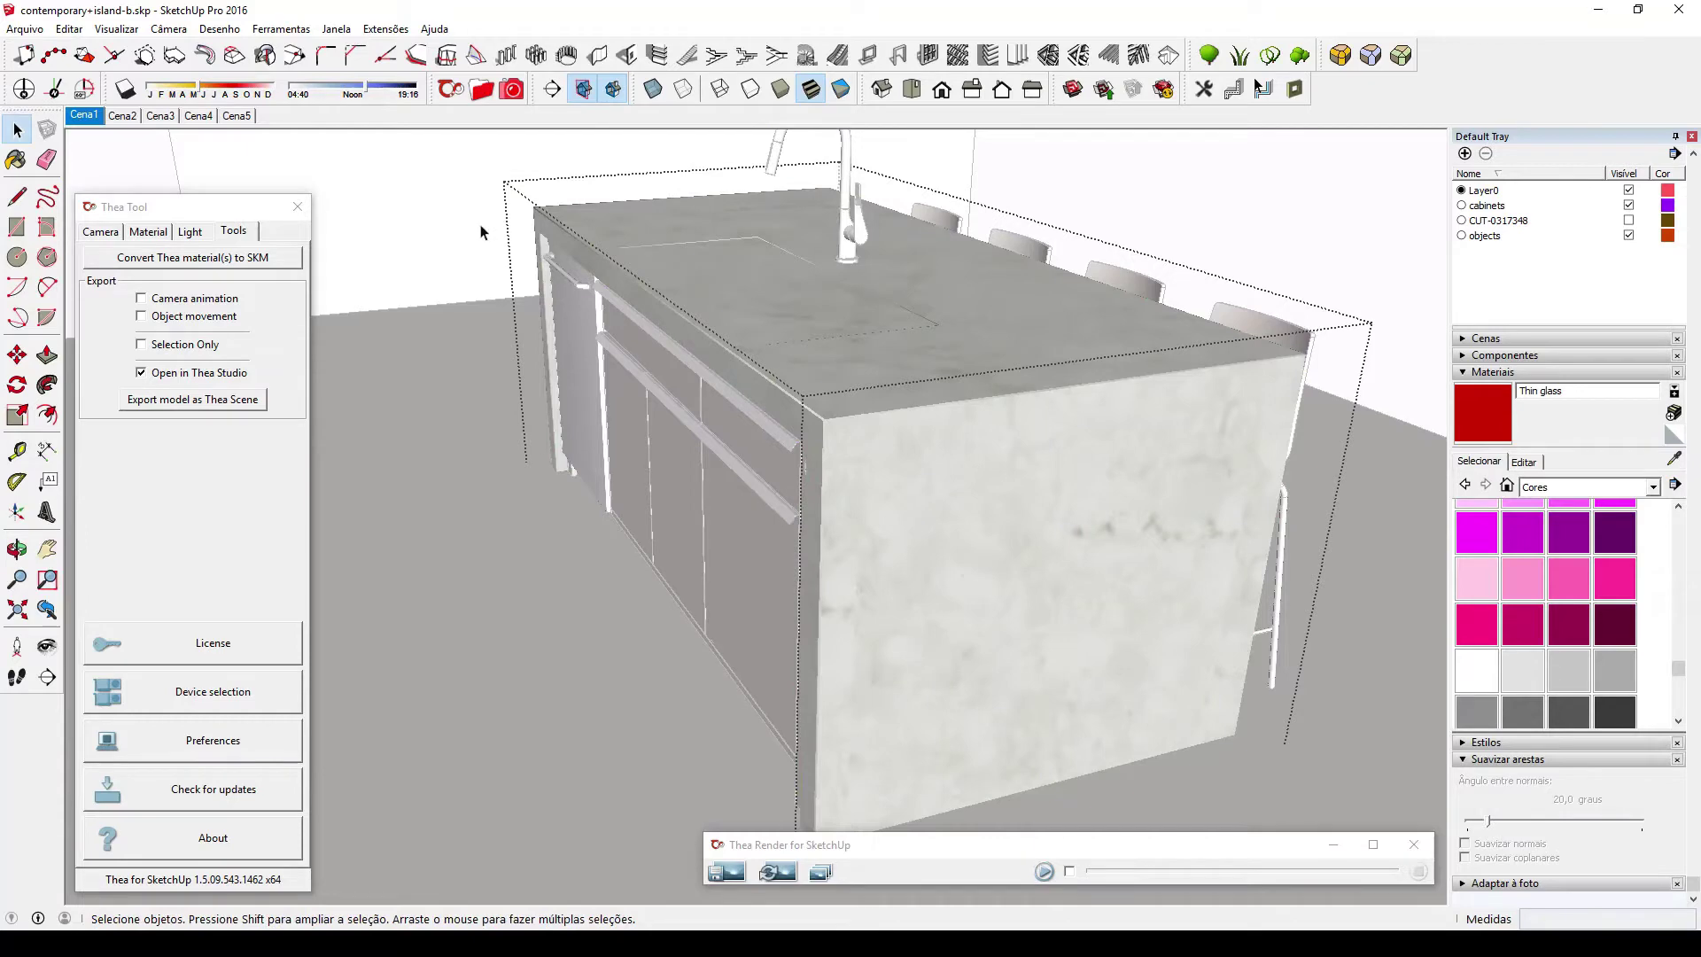
click(450, 213)
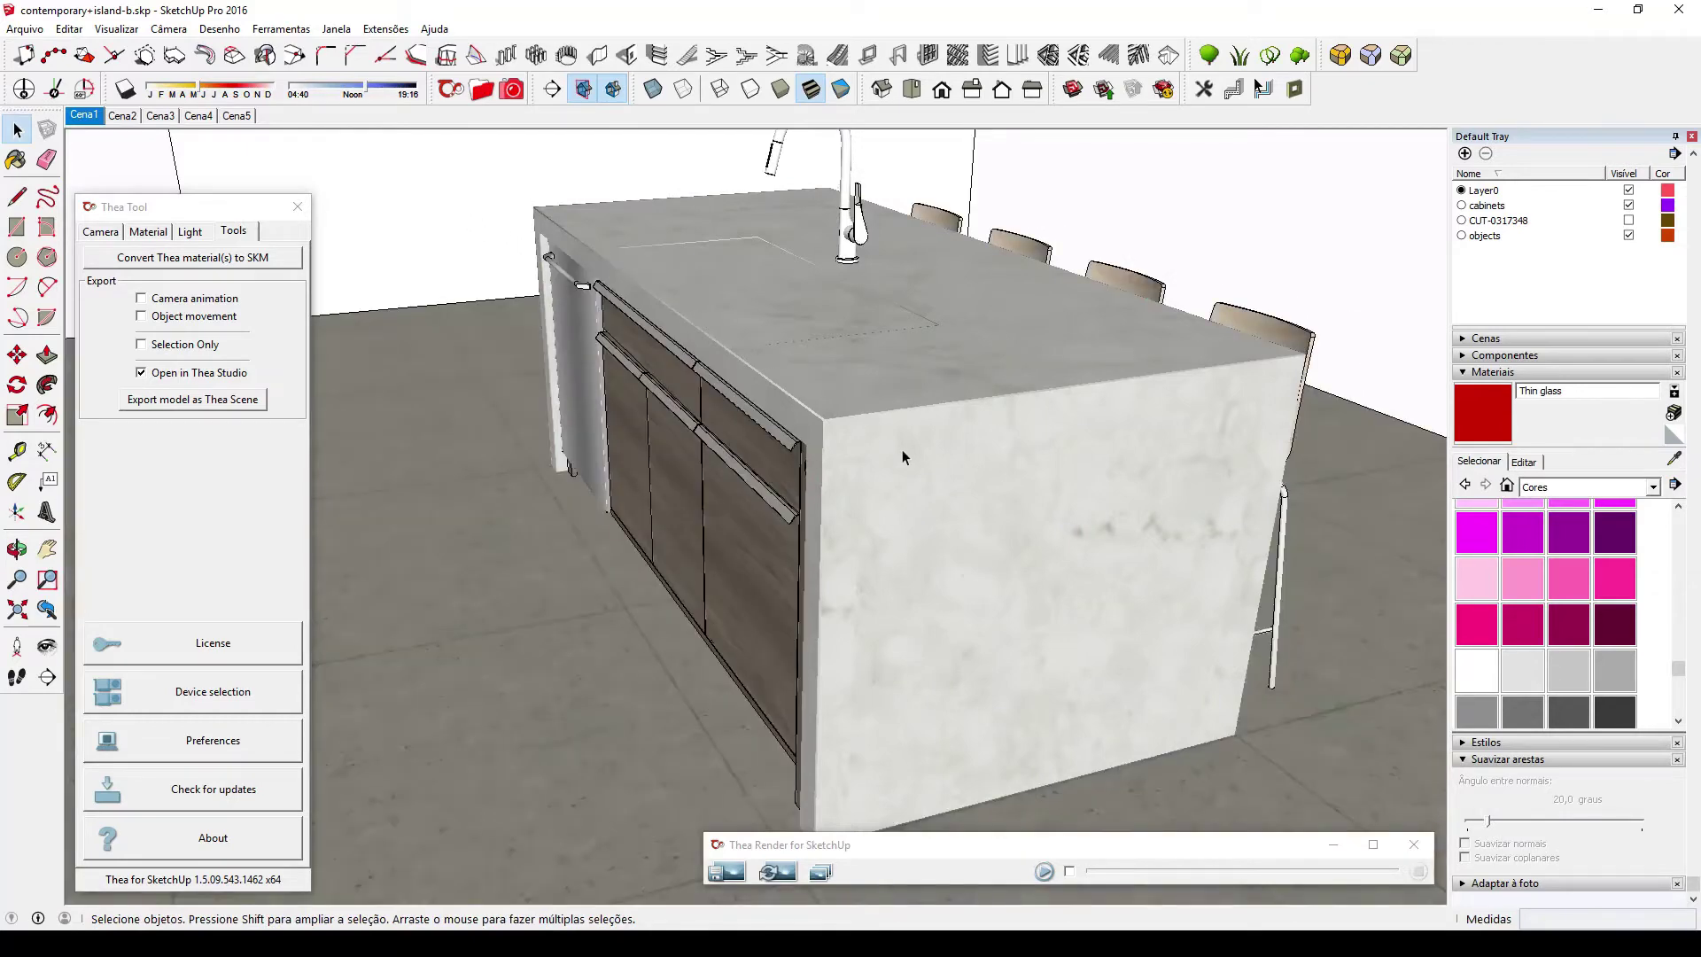
Reopen the countertop group, delete the face covering the sink opening, and exit the group.
click(837, 422)
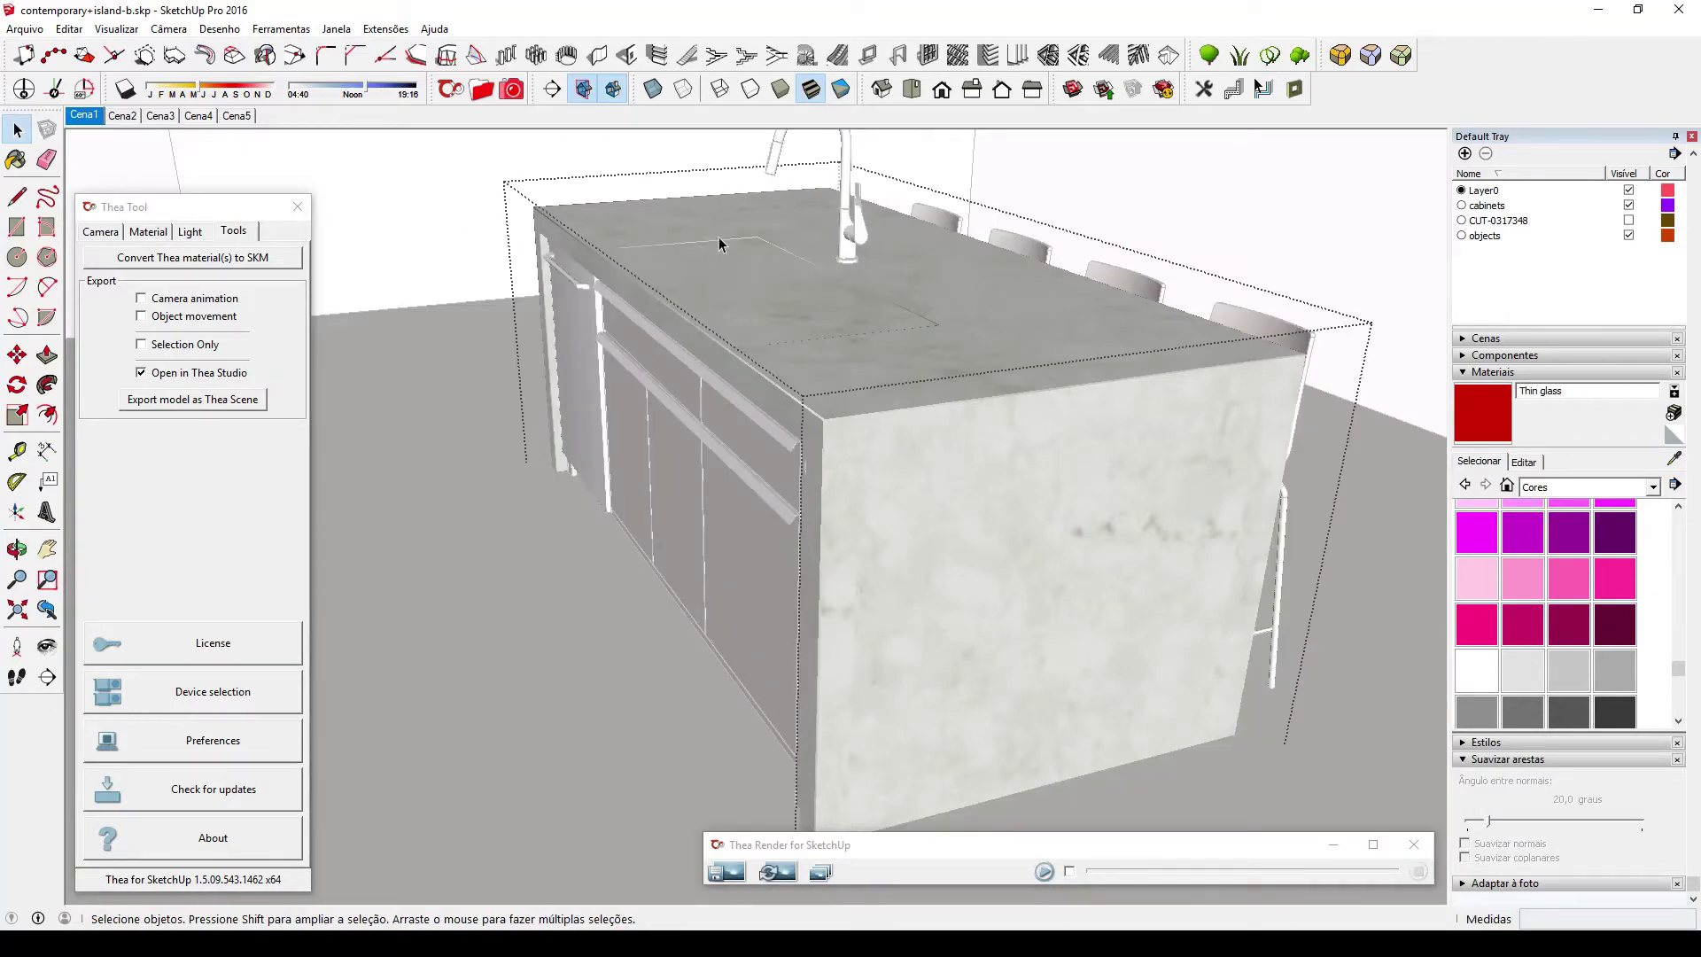
click(753, 303)
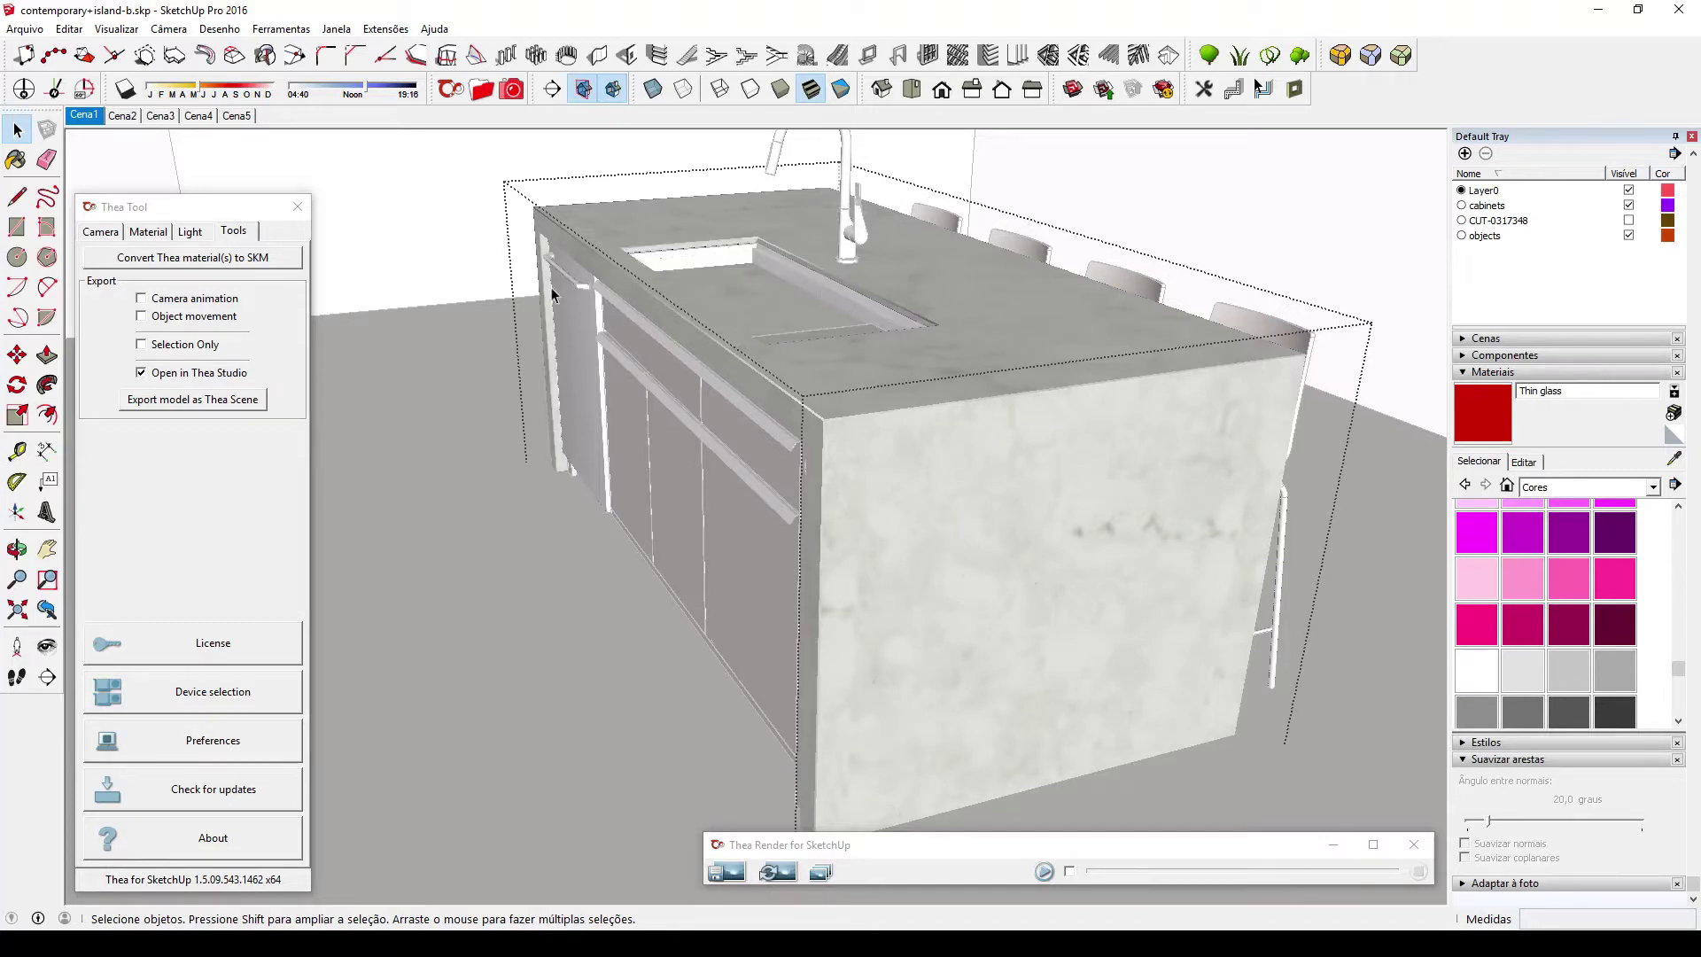
click(486, 268)
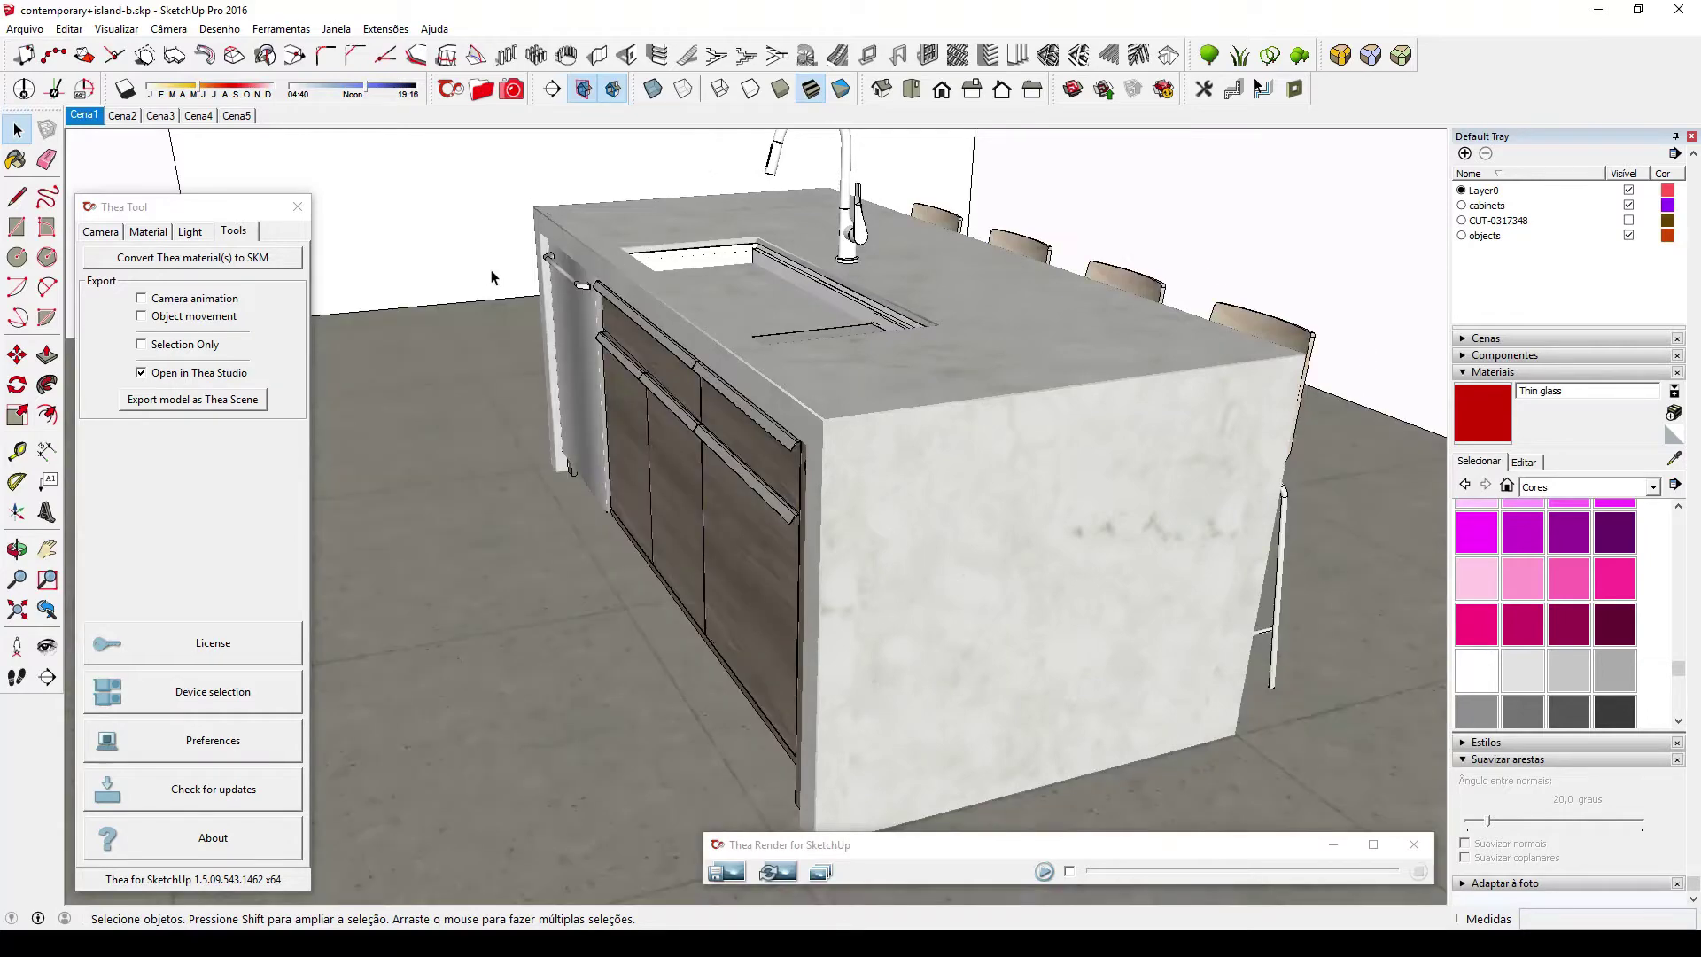
Turn off smooth normals (Suavizar normais) for the countertop group and deselect it.
click(953, 507)
click(1468, 846)
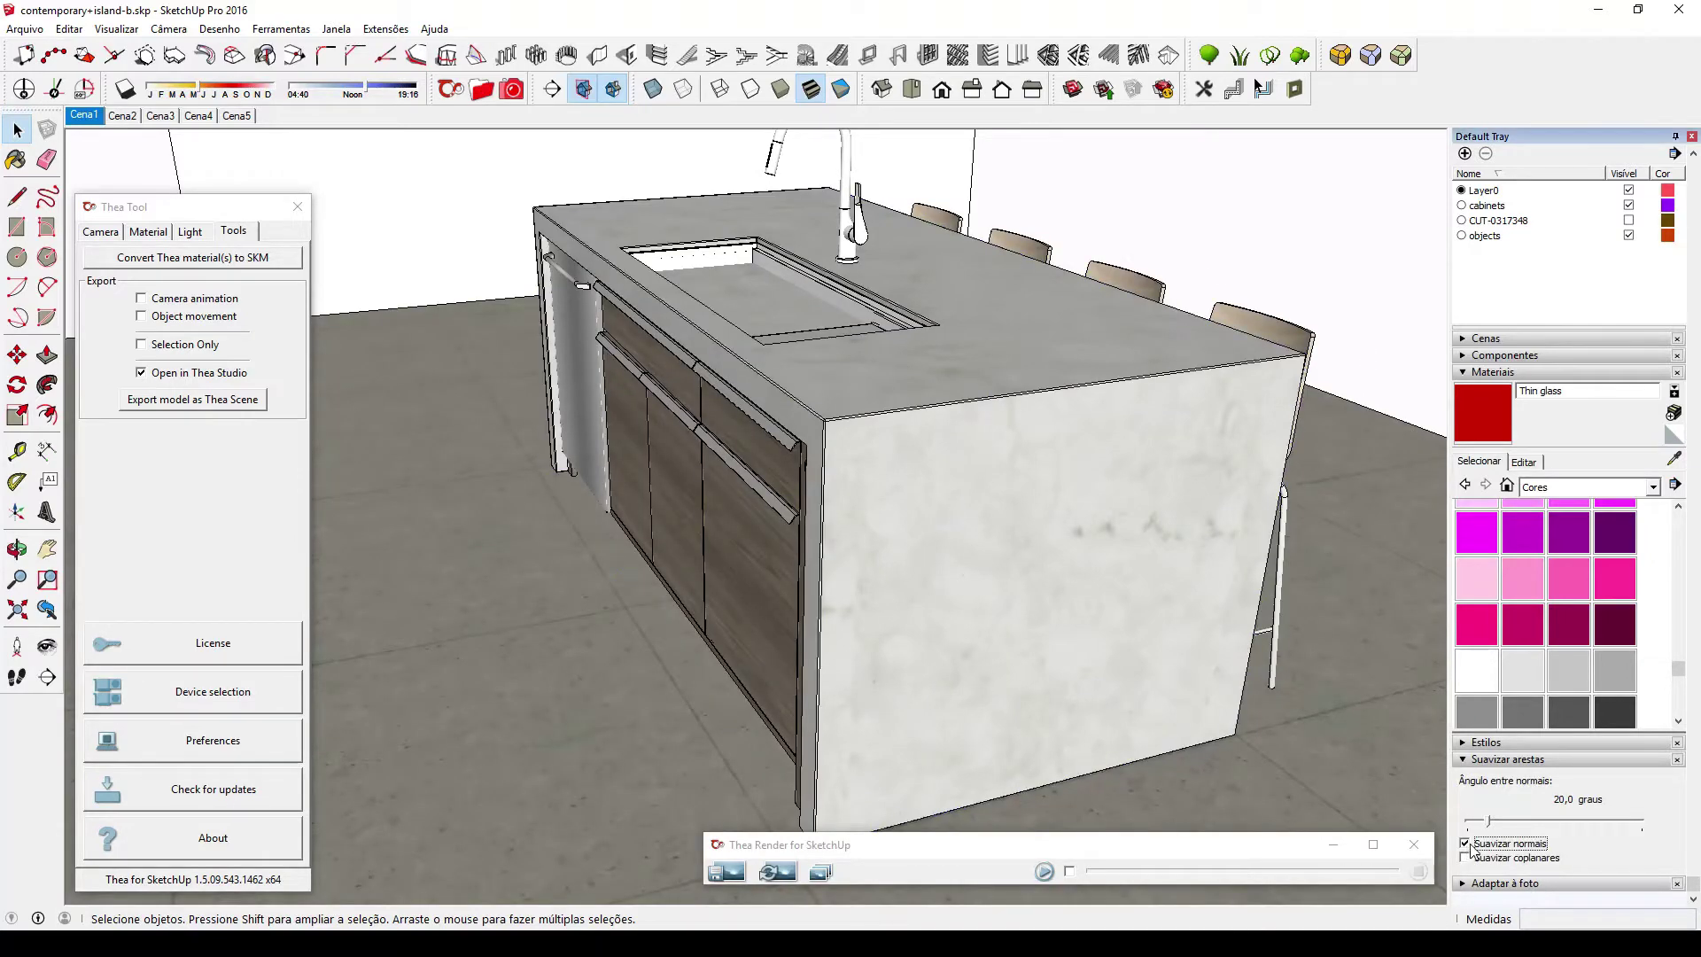
click(869, 447)
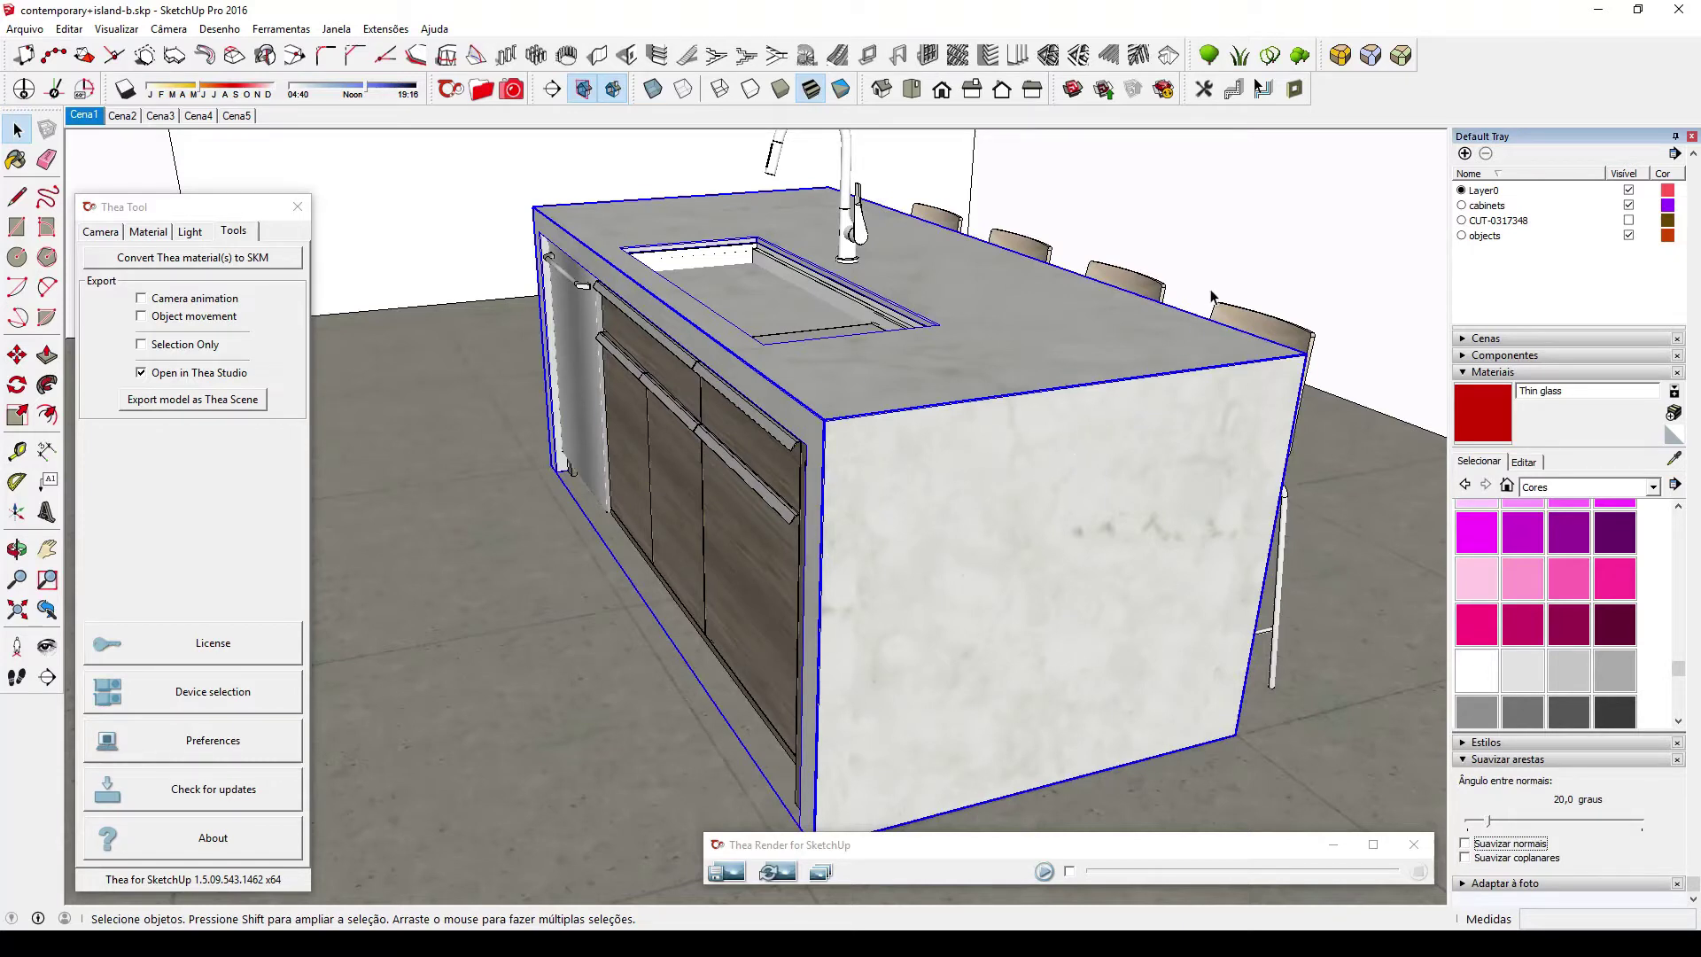
click(1254, 263)
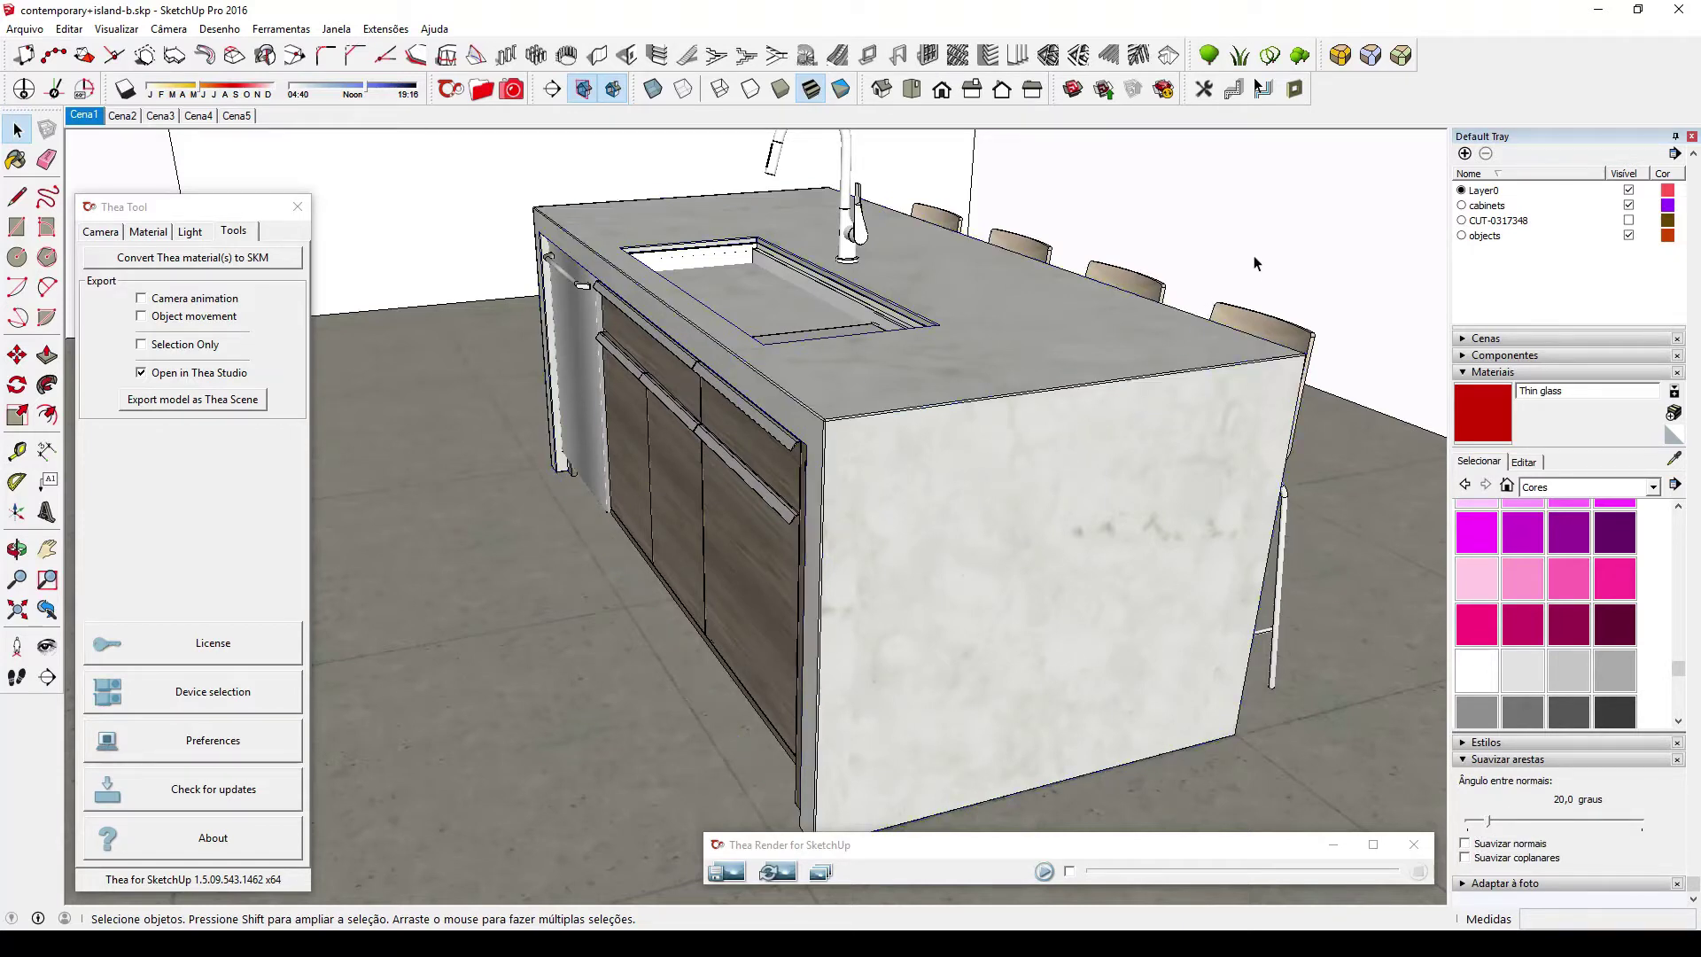
Run the interactive render, examine the bevelled countertop edge near the stools up close, and stop the render.
click(1044, 872)
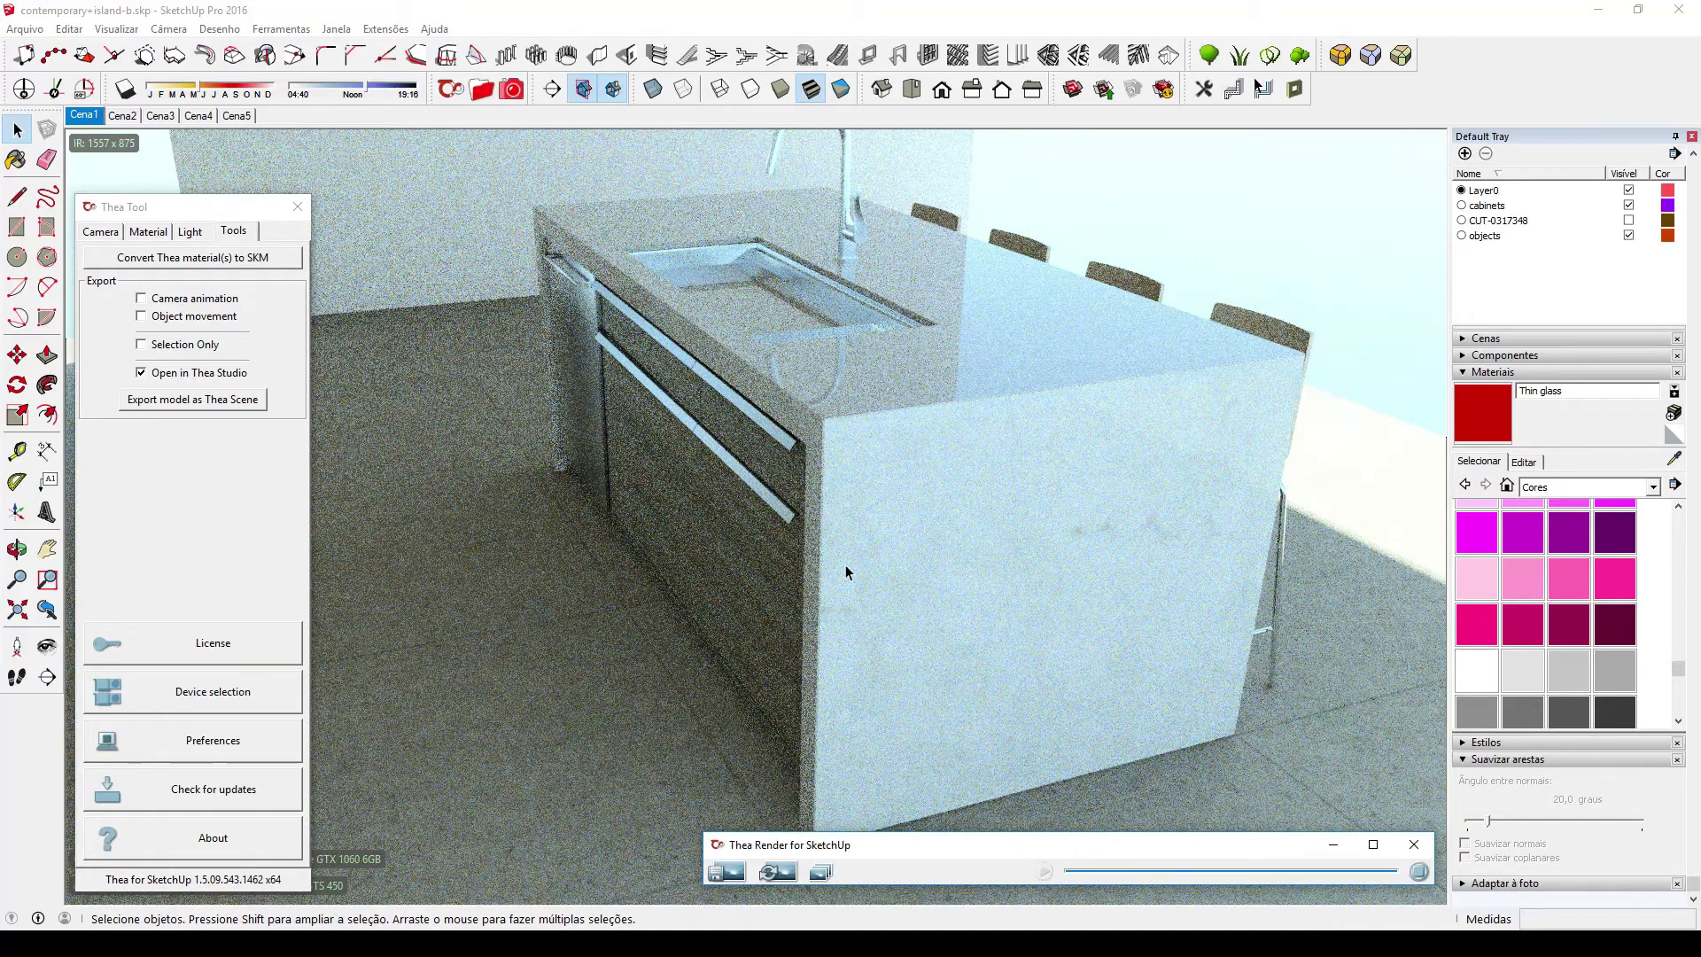
click(450, 90)
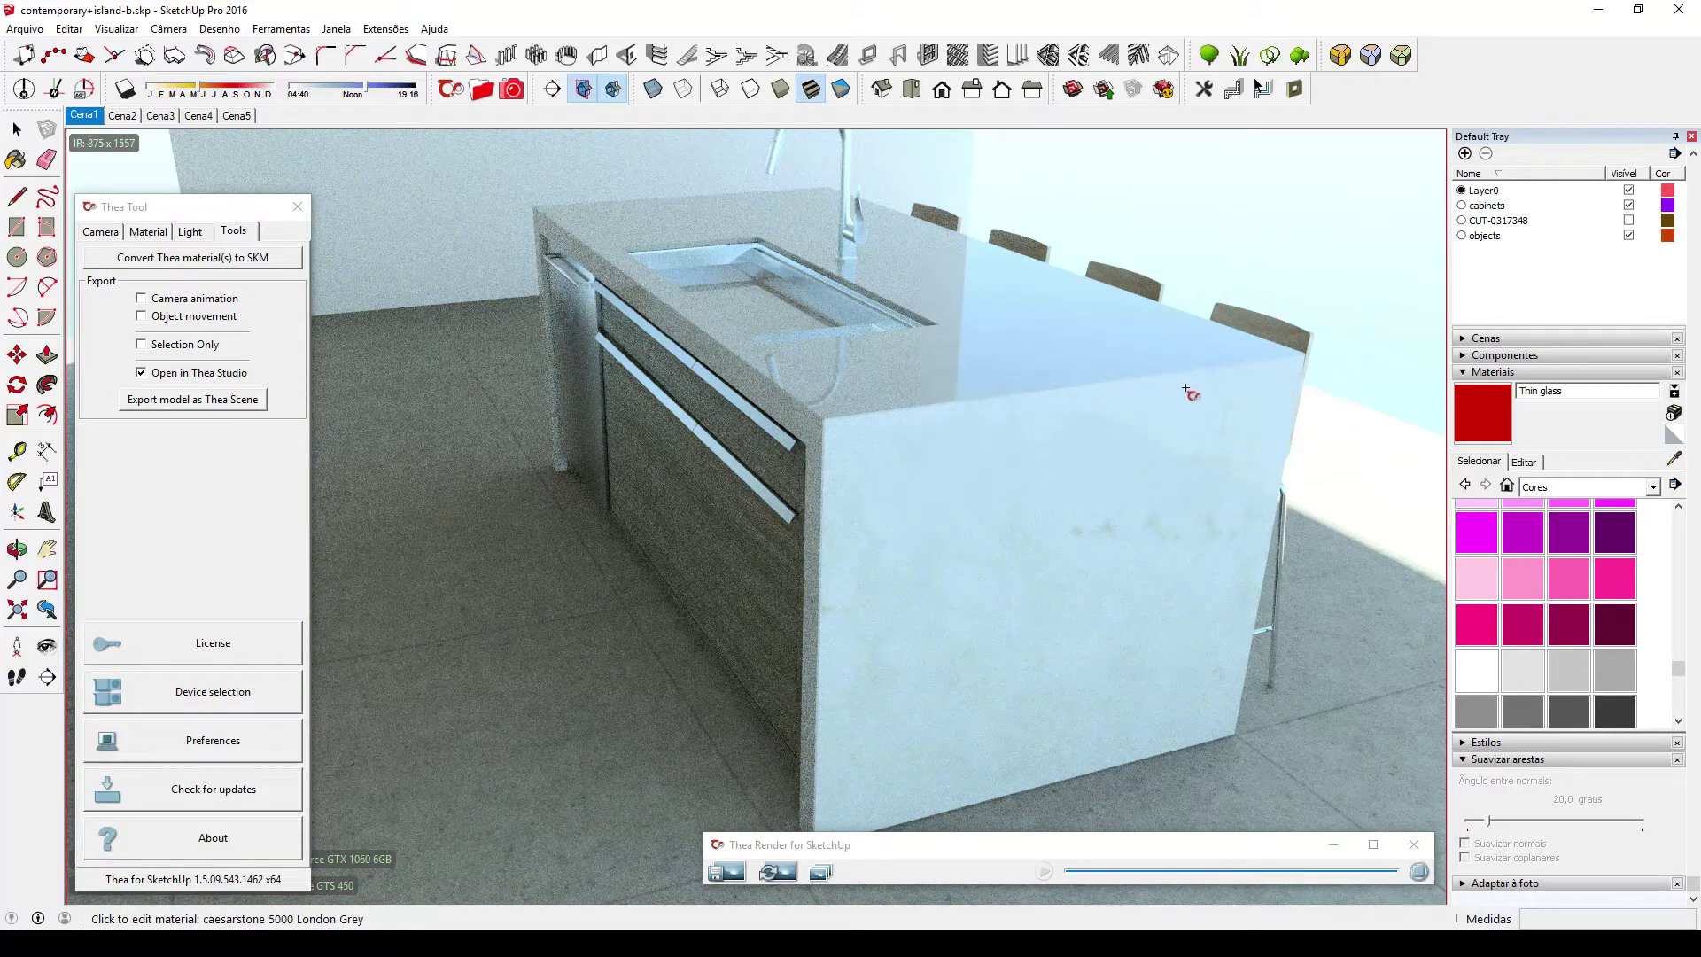
middle_drag(1189, 390, 763, 369)
shift+middle_drag(1059, 239, 1110, 366)
scroll(1112, 368, up, 6)
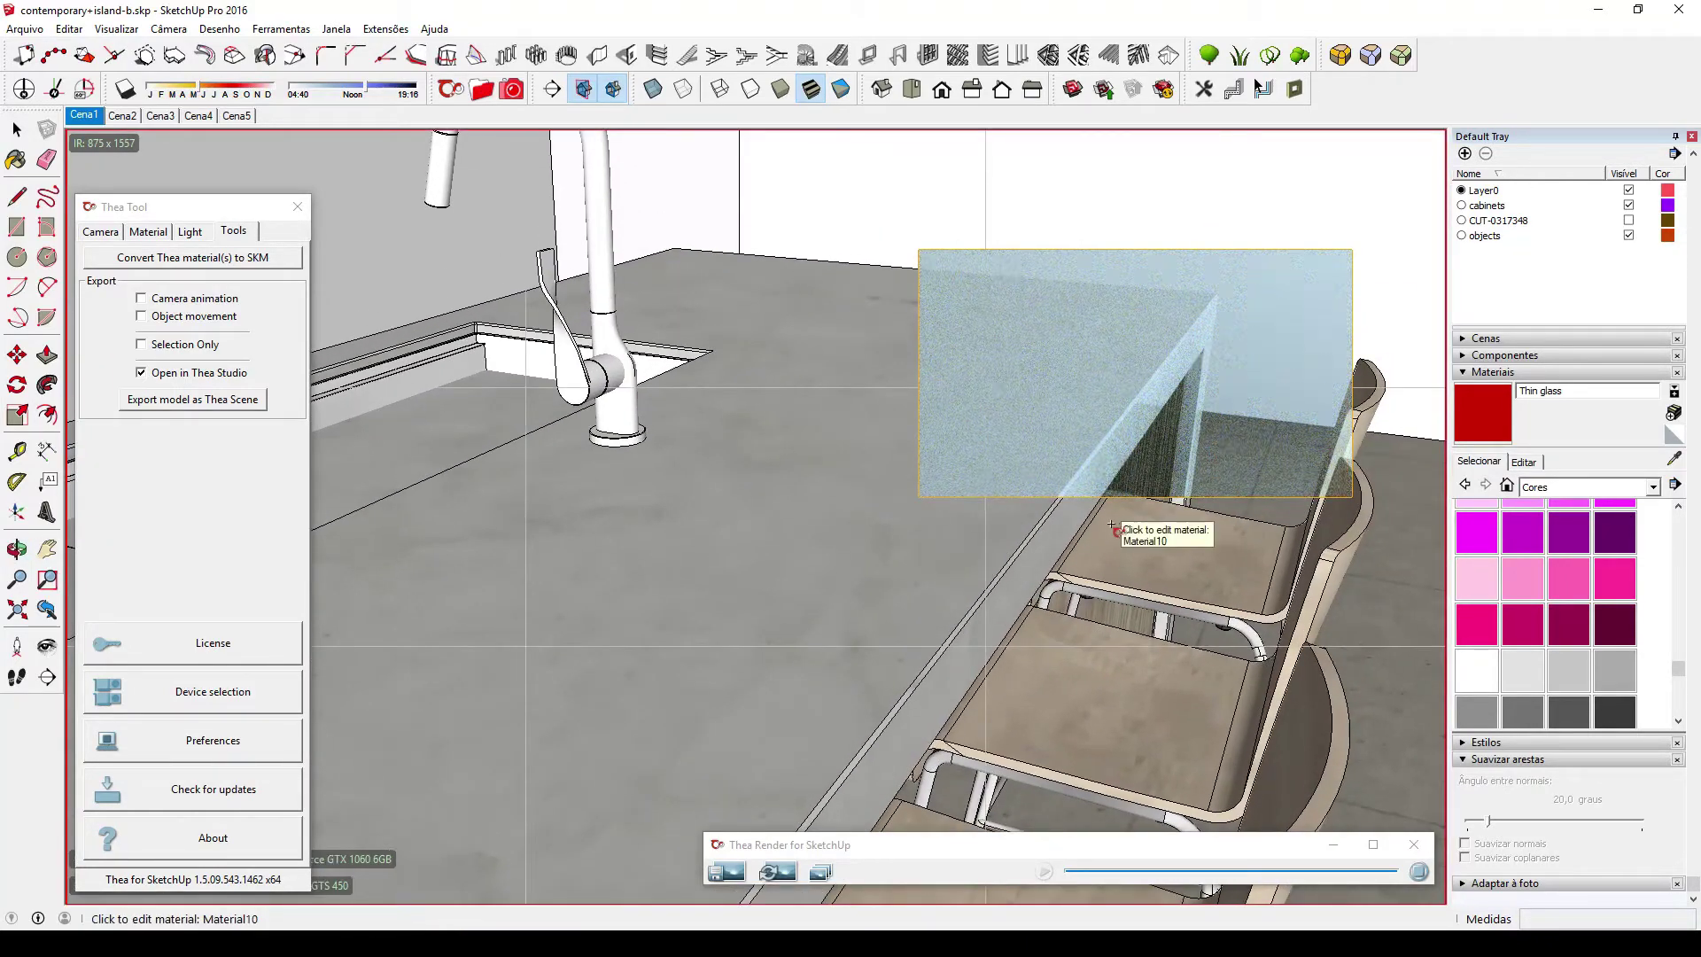
click(1418, 876)
Undo the normals change, the sink face deletion and the countertop bevel, returning to the open countertop group.
click(69, 28)
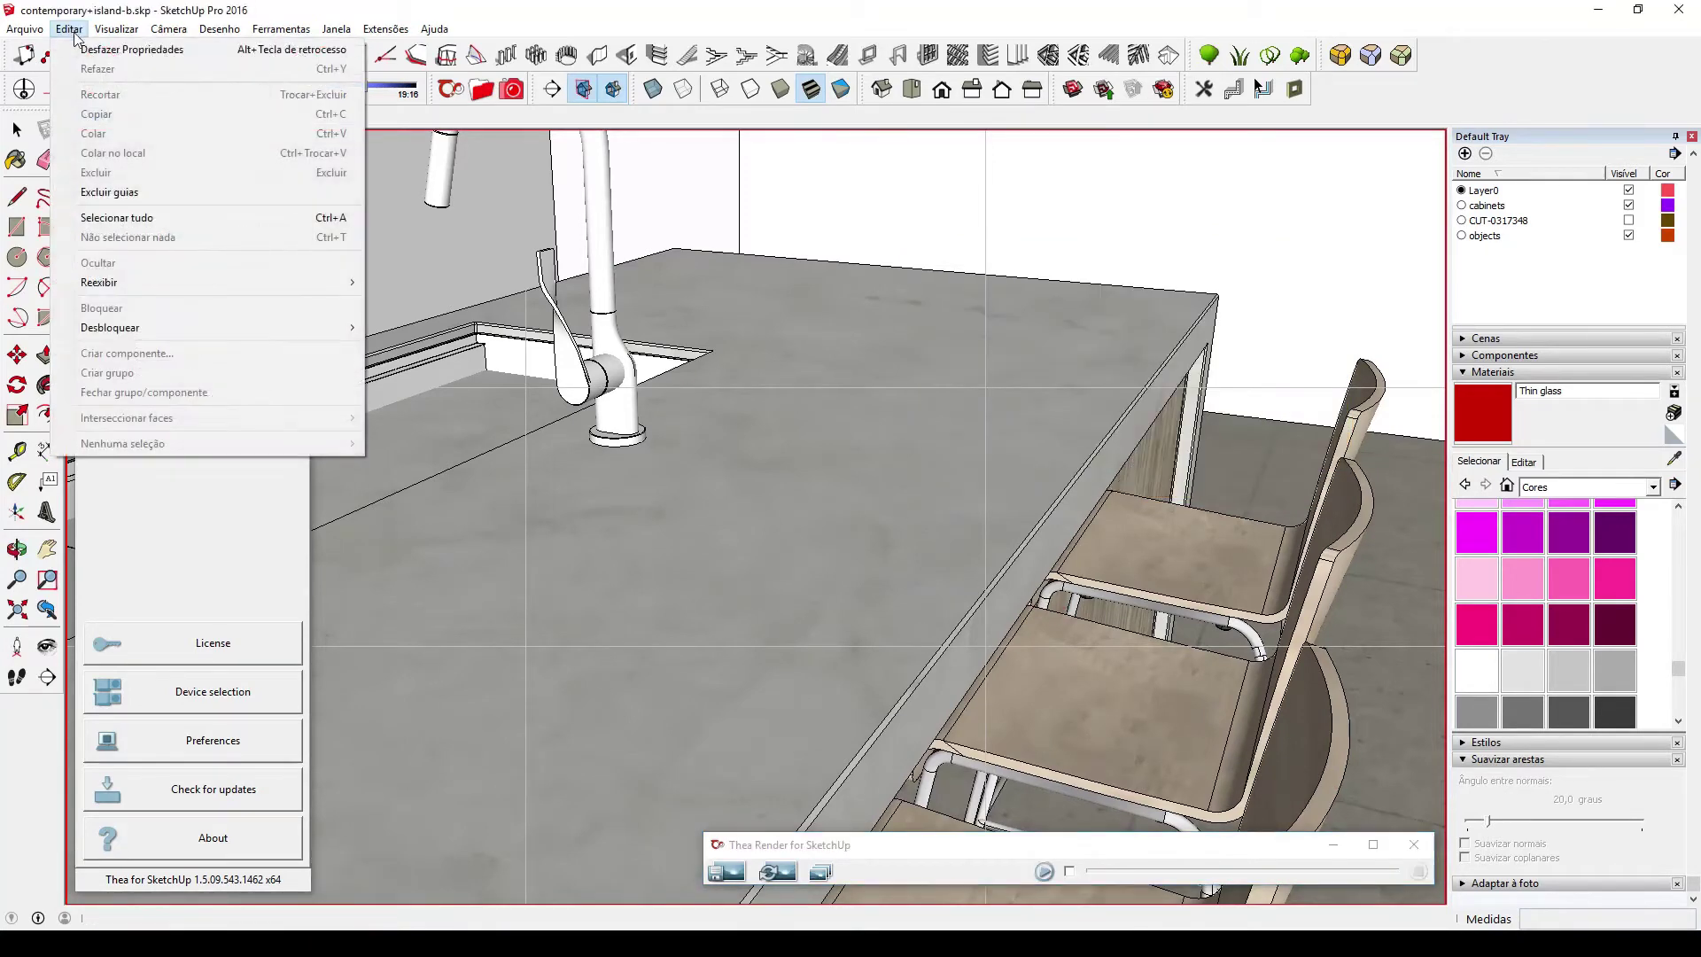
click(86, 49)
key(space)
double_click(926, 434)
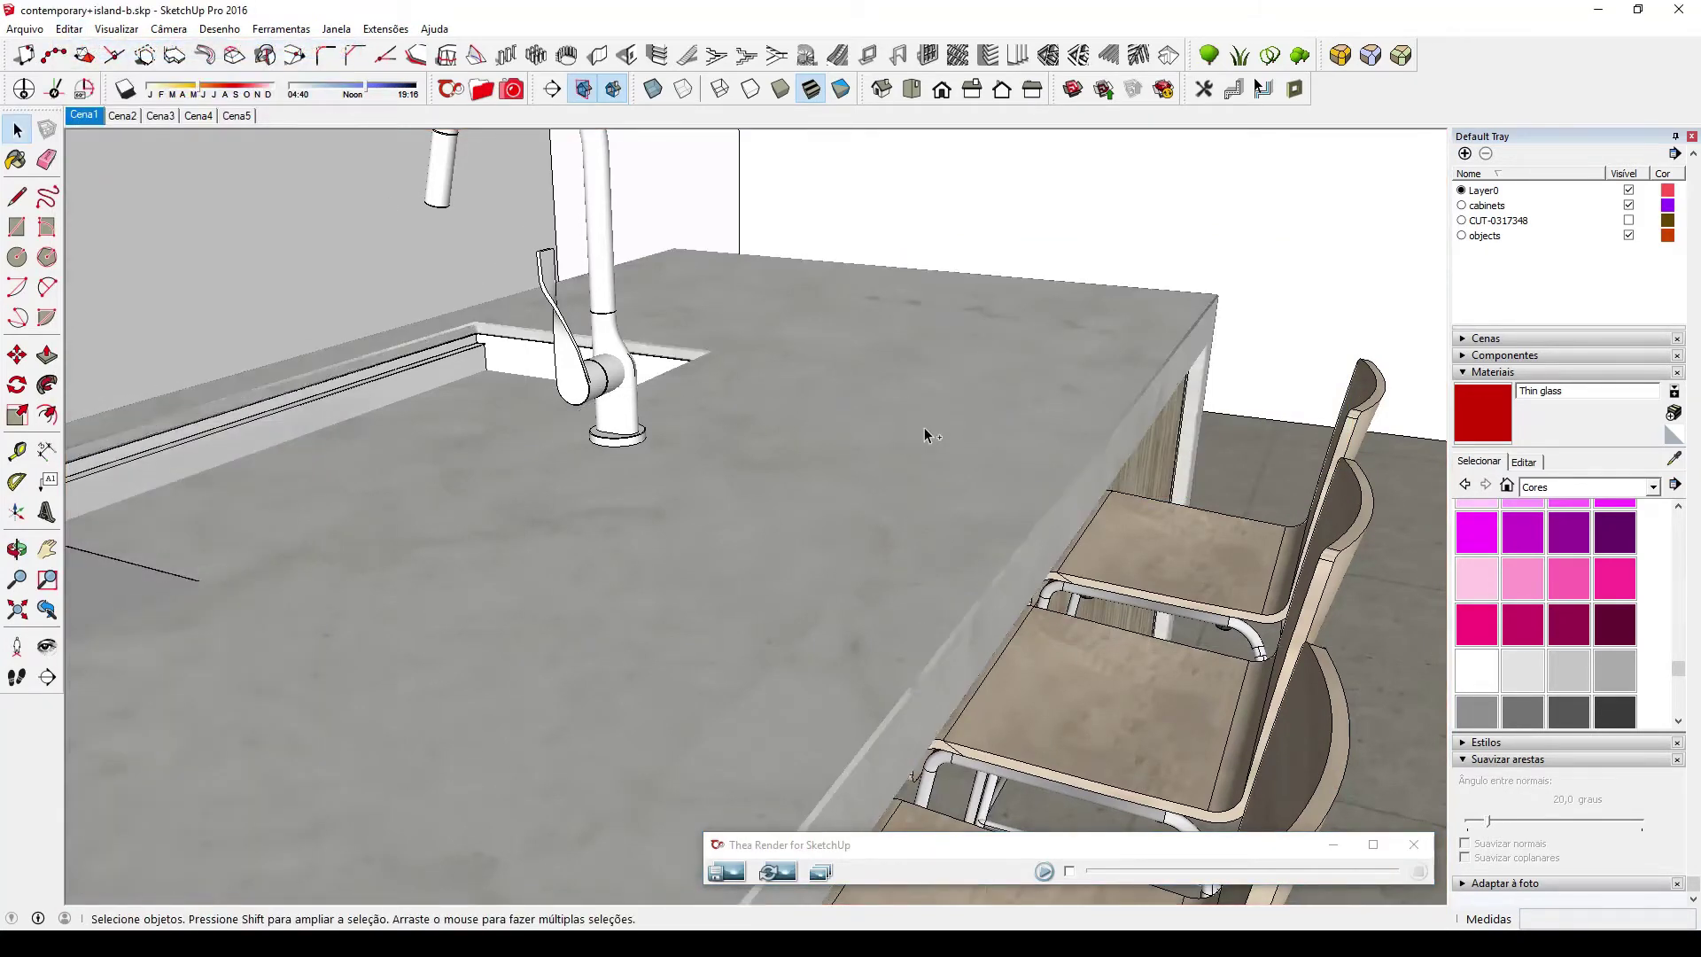
key(ctrl+z)
key(ctrl+z)
key(ctrl+z)
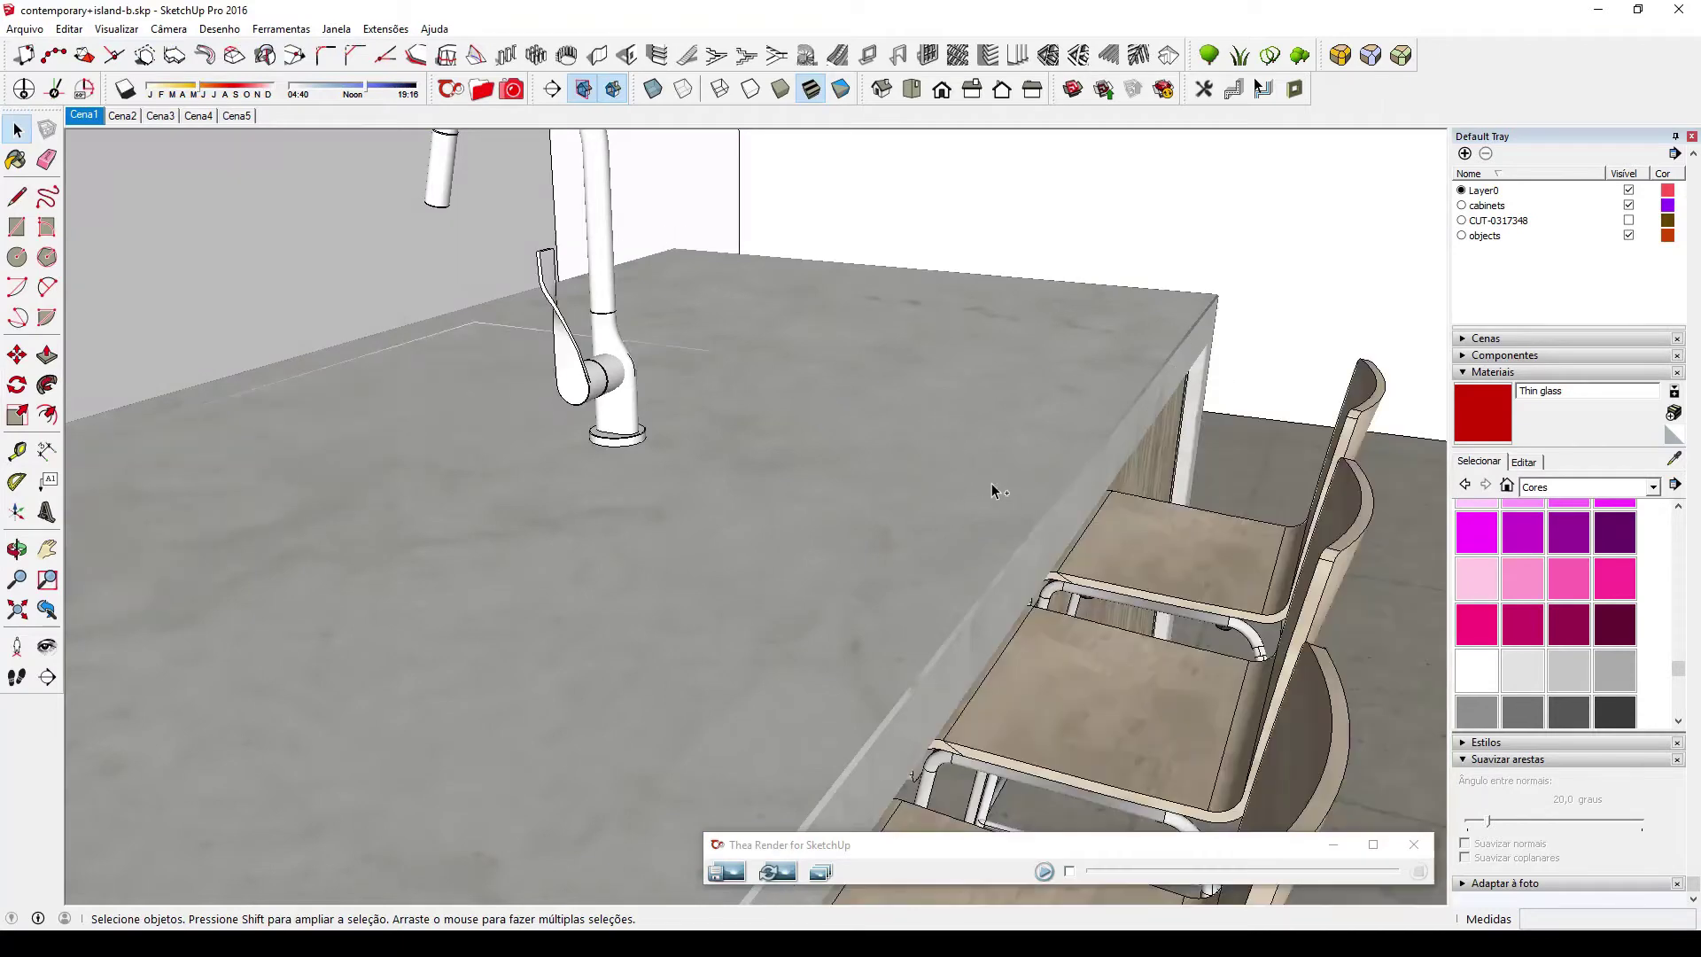
key(ctrl+z)
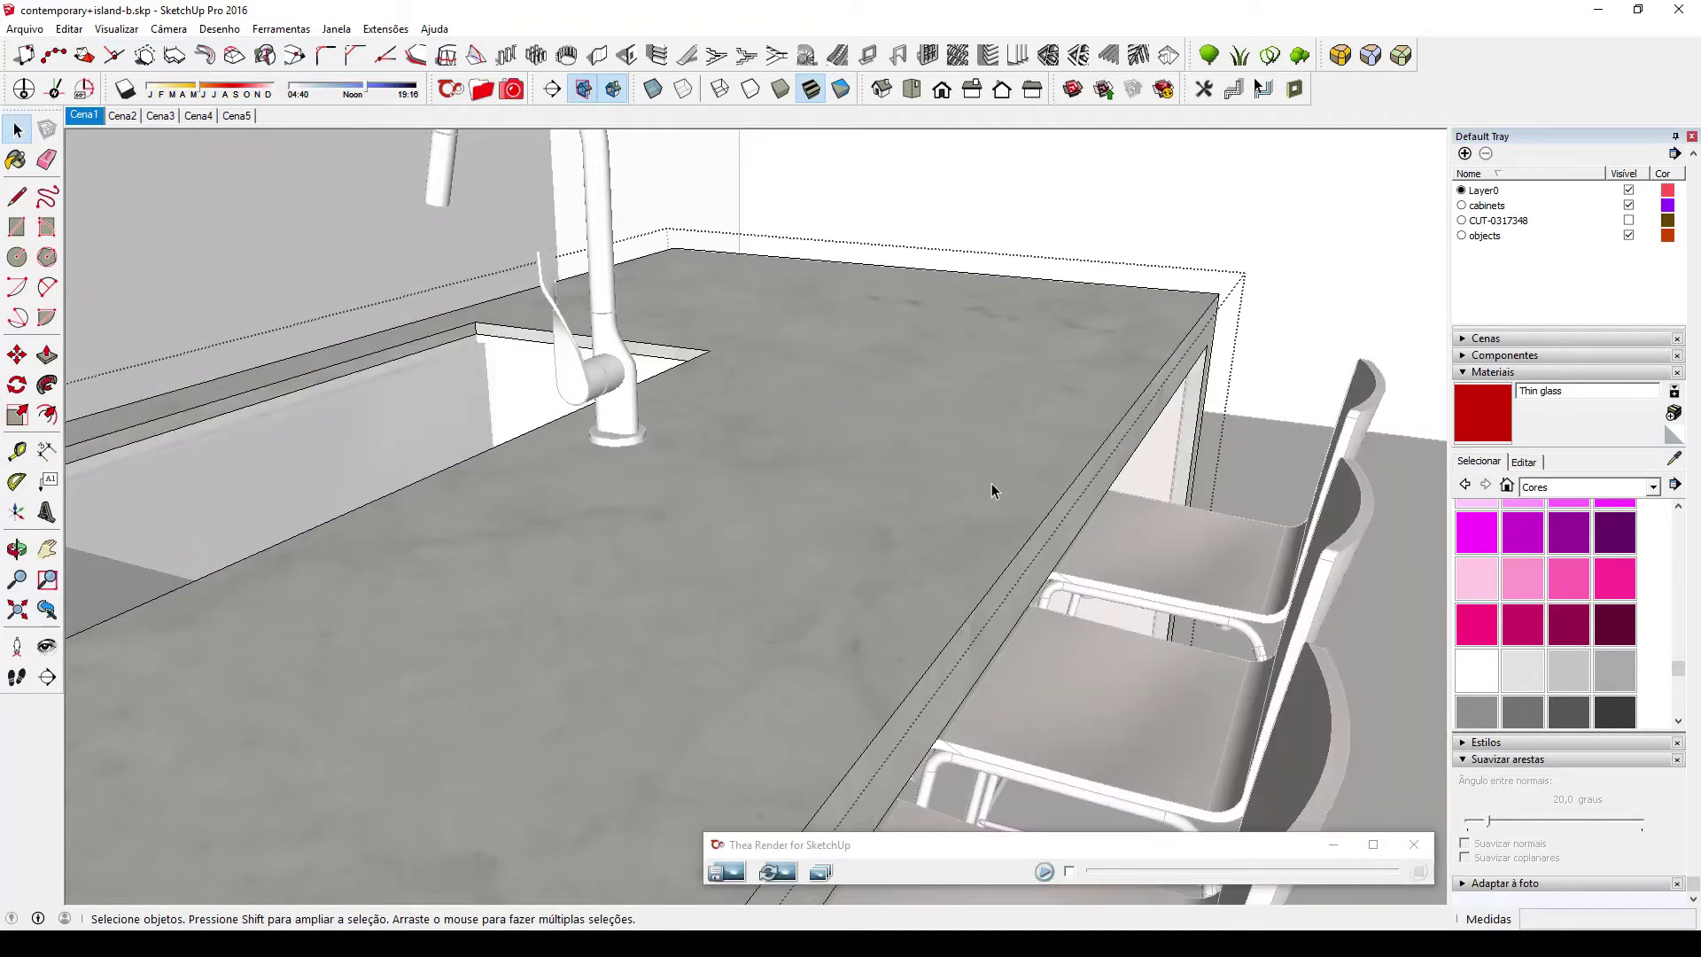
Select all the countertop geometry inside its group and round its edges with RoundCorner using a 0,003 m offset.
triple_click(977, 404)
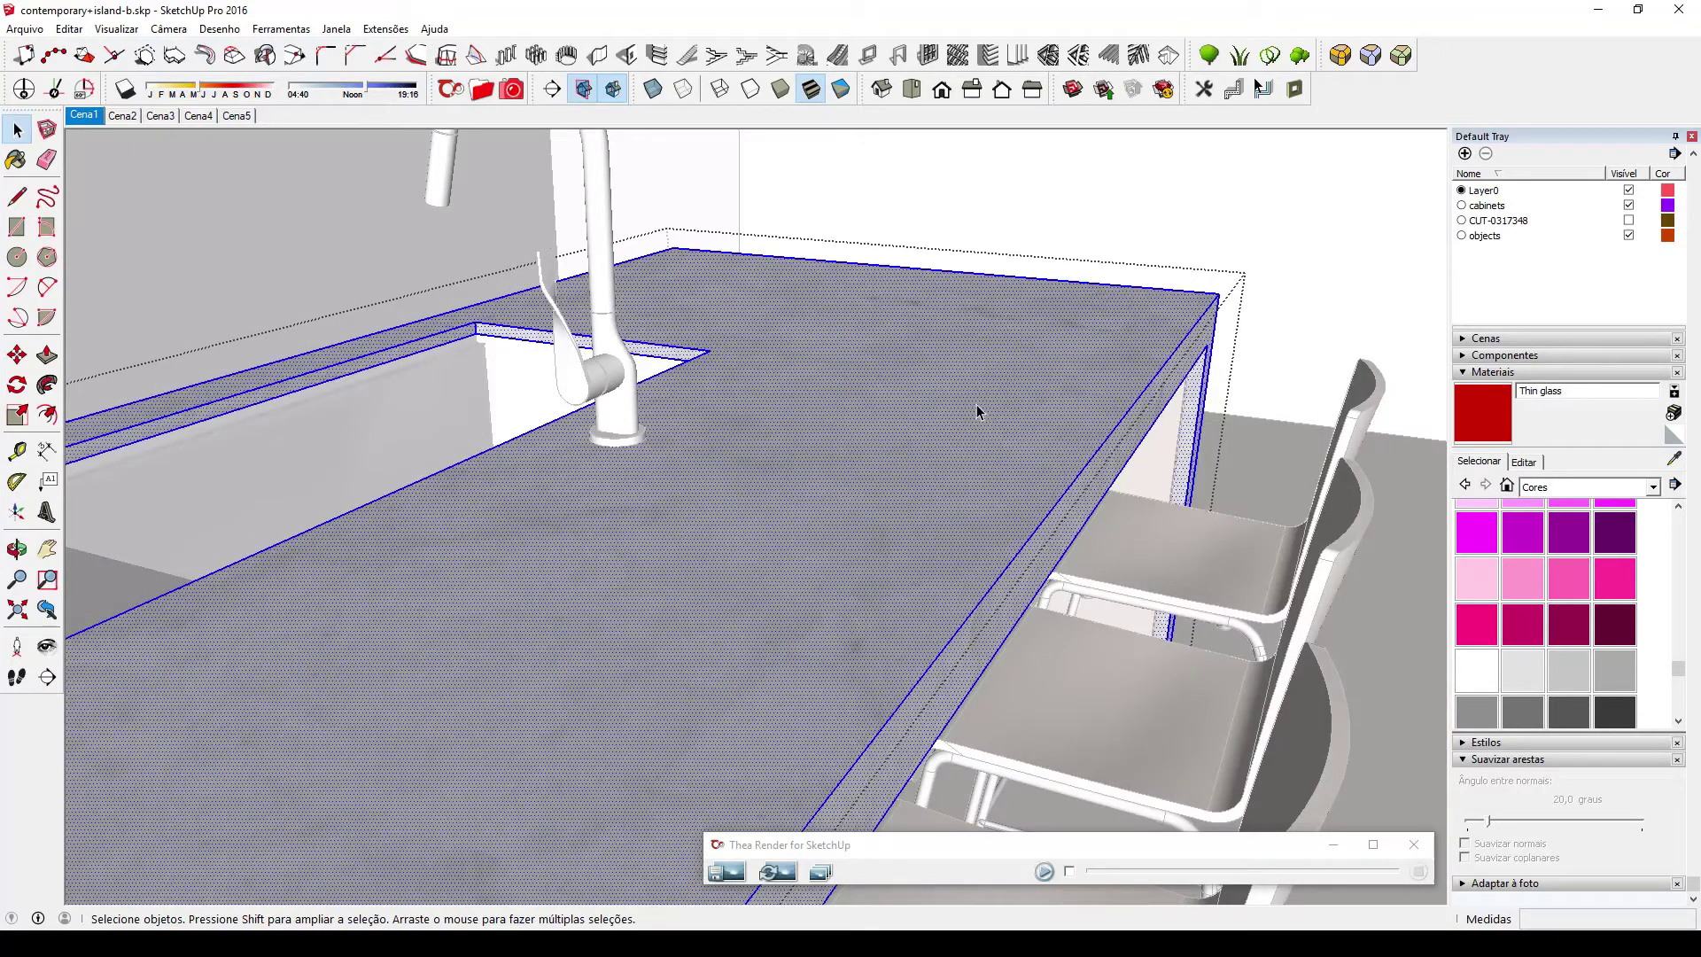
click(1337, 60)
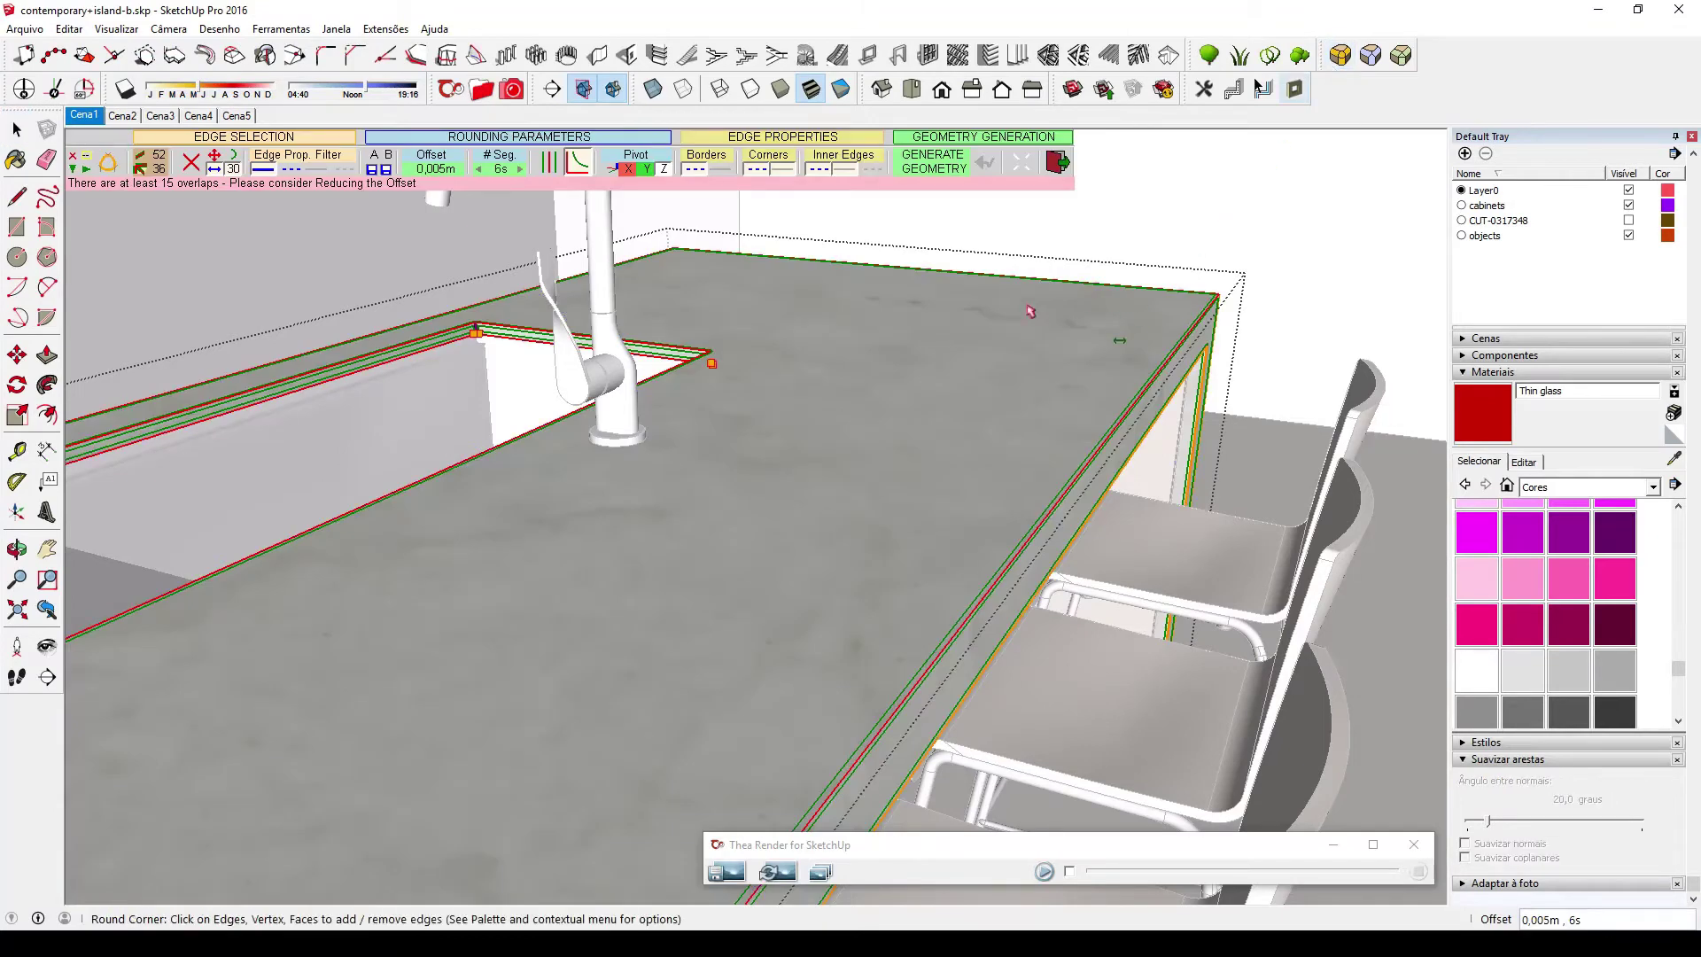
click(438, 168)
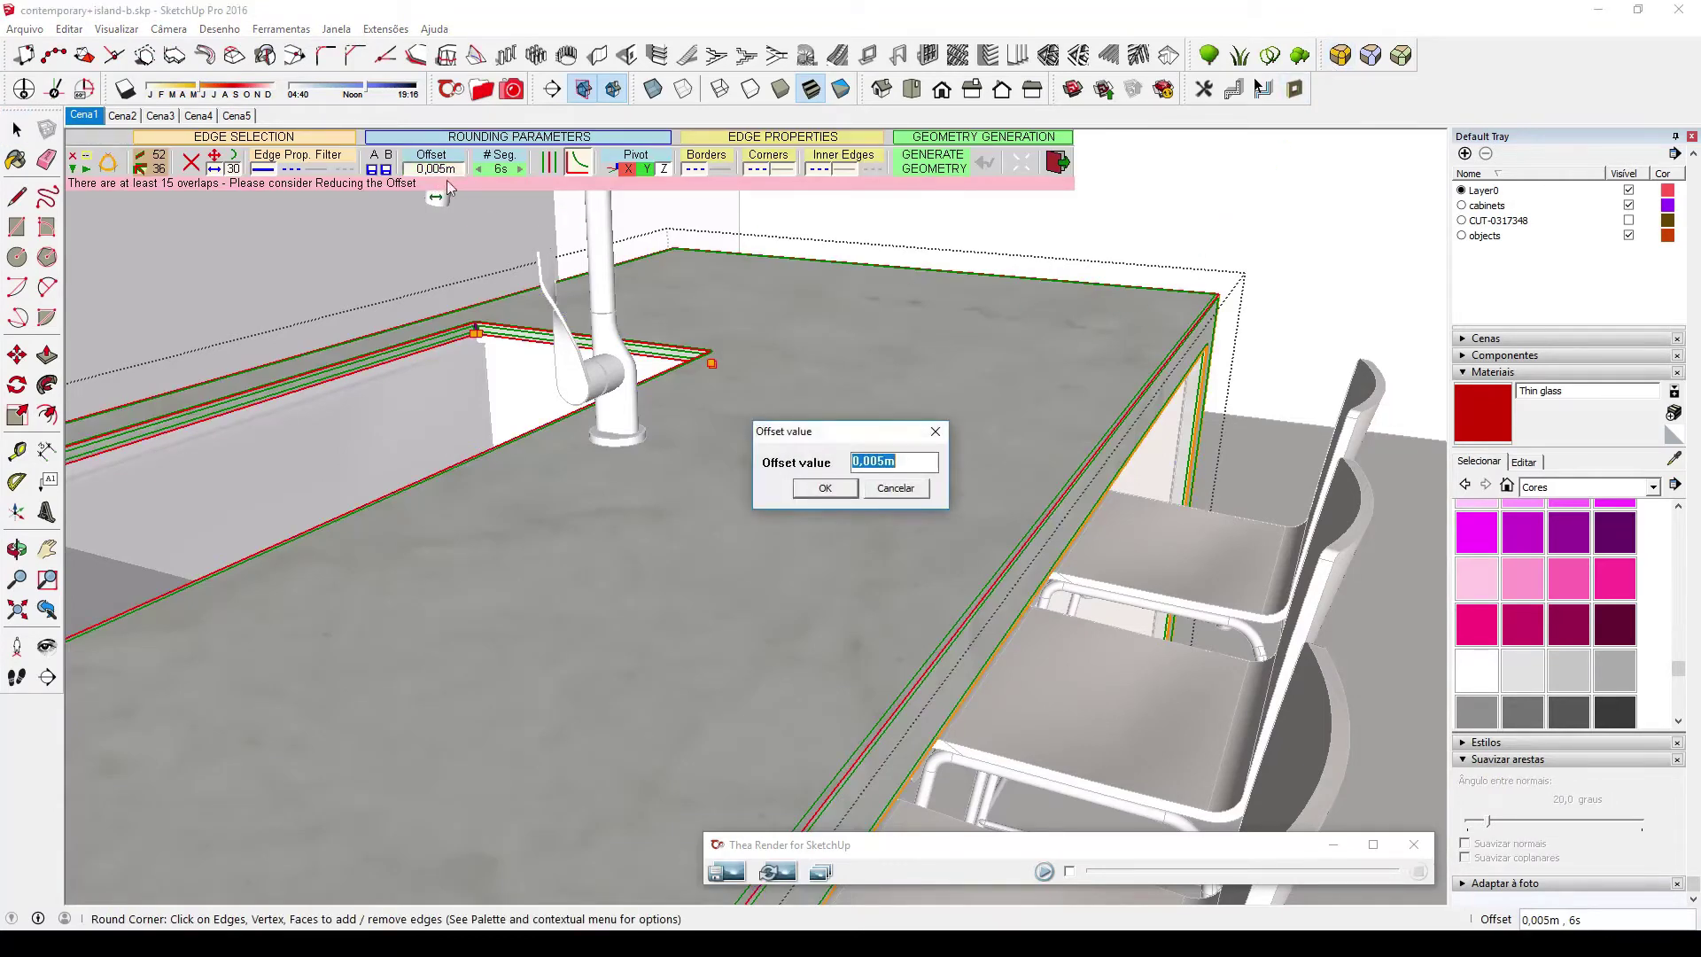
drag(880, 460, 883, 455)
text(3)
click(825, 489)
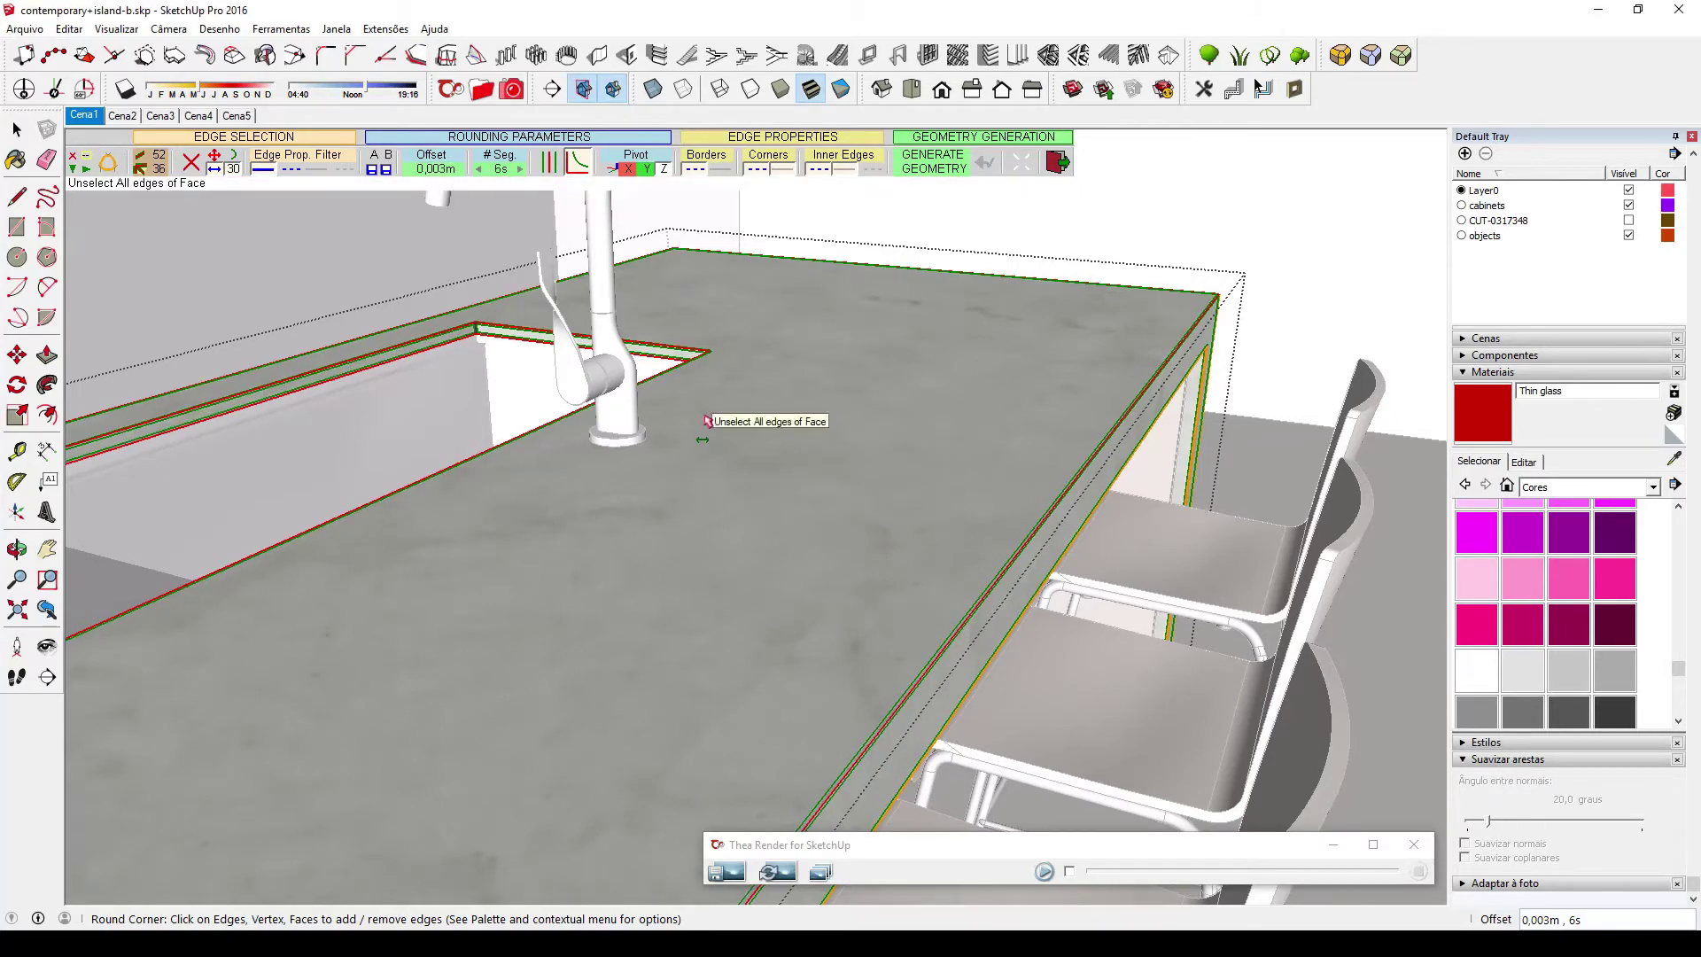
key(Return)
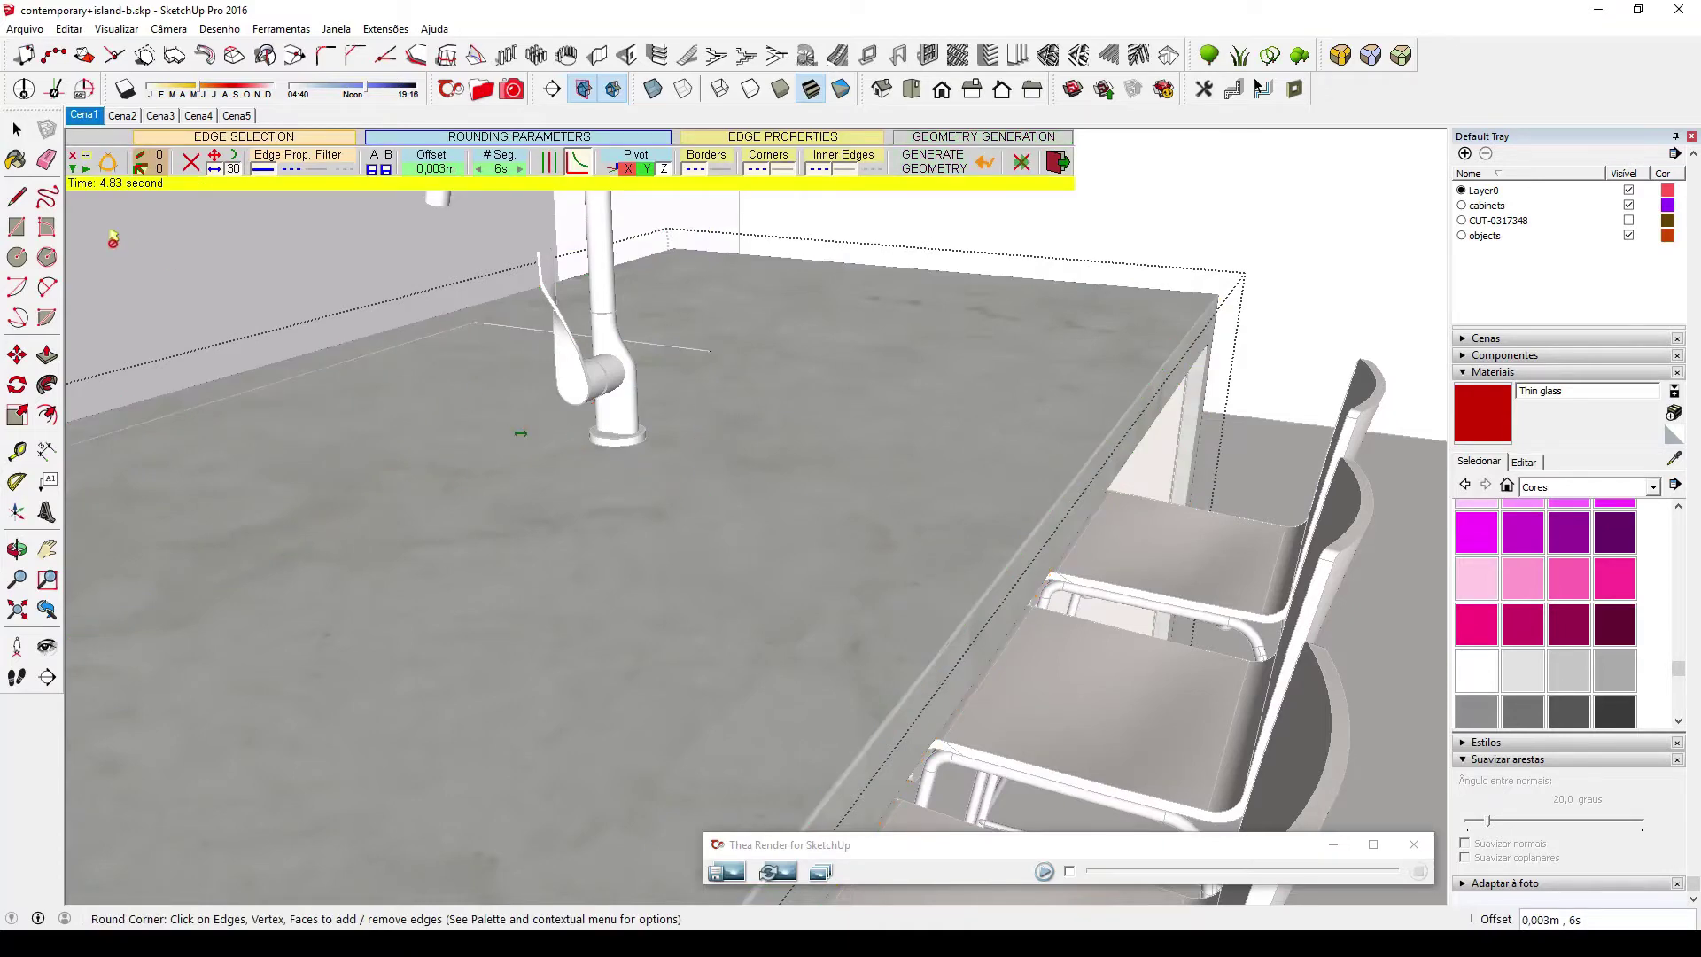
key(space)
Delete the face covering the sink opening in the rounded countertop and select the whole countertop group.
click(420, 423)
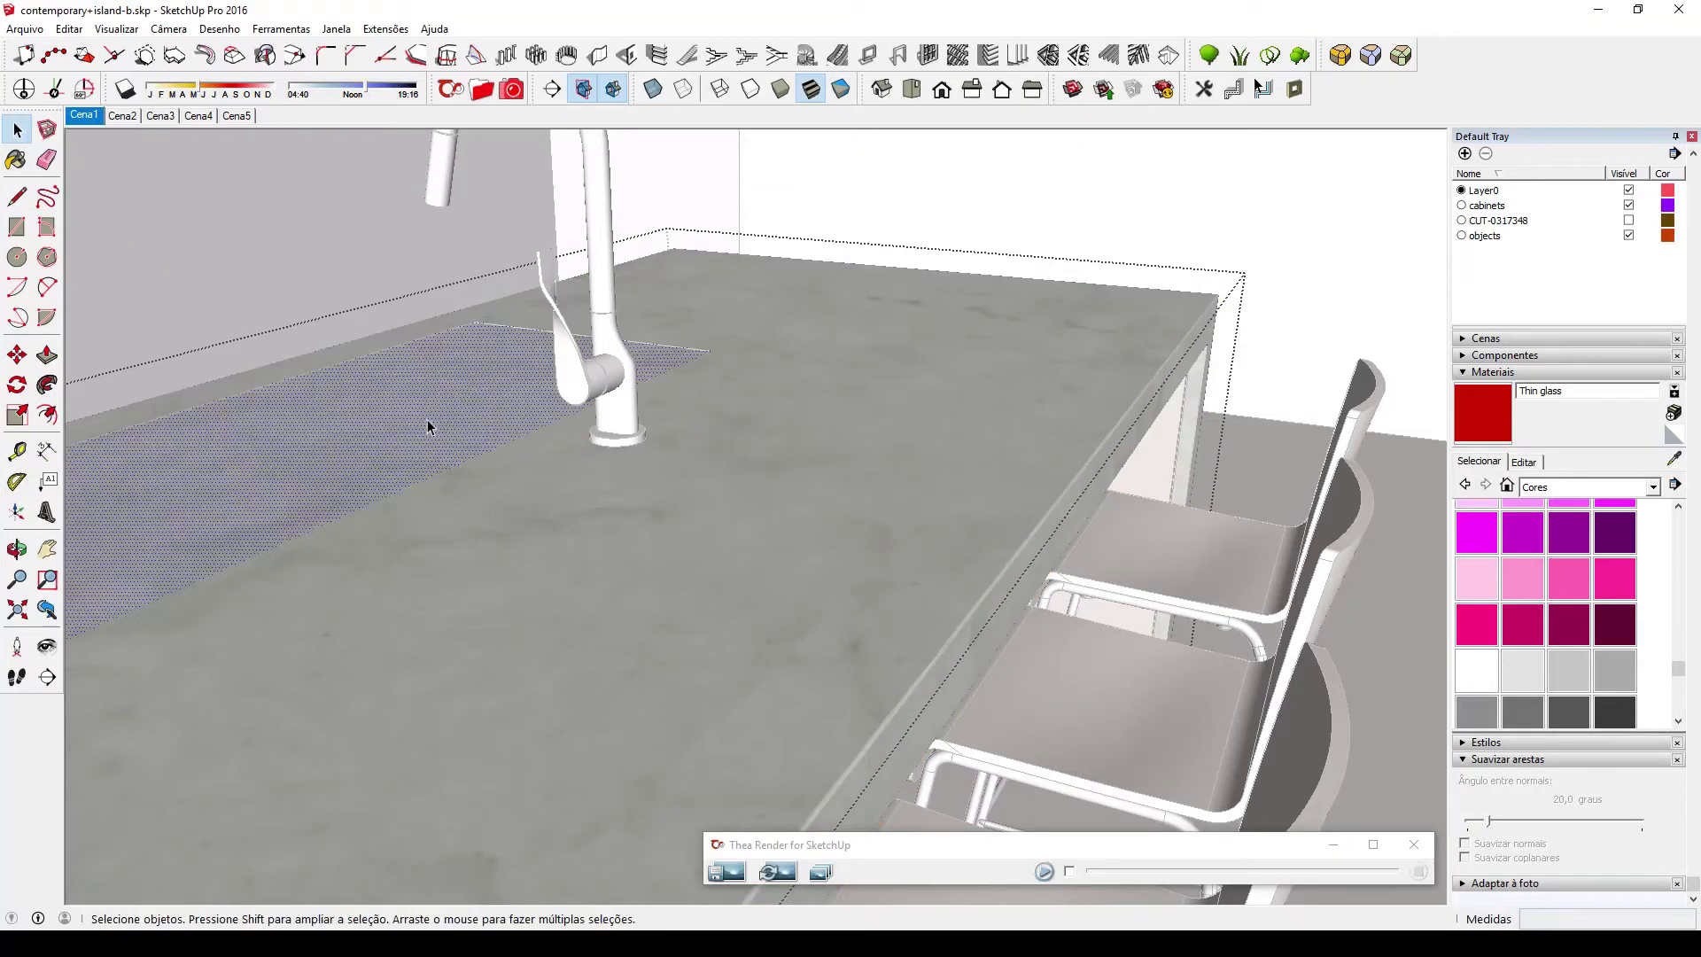
key(Delete)
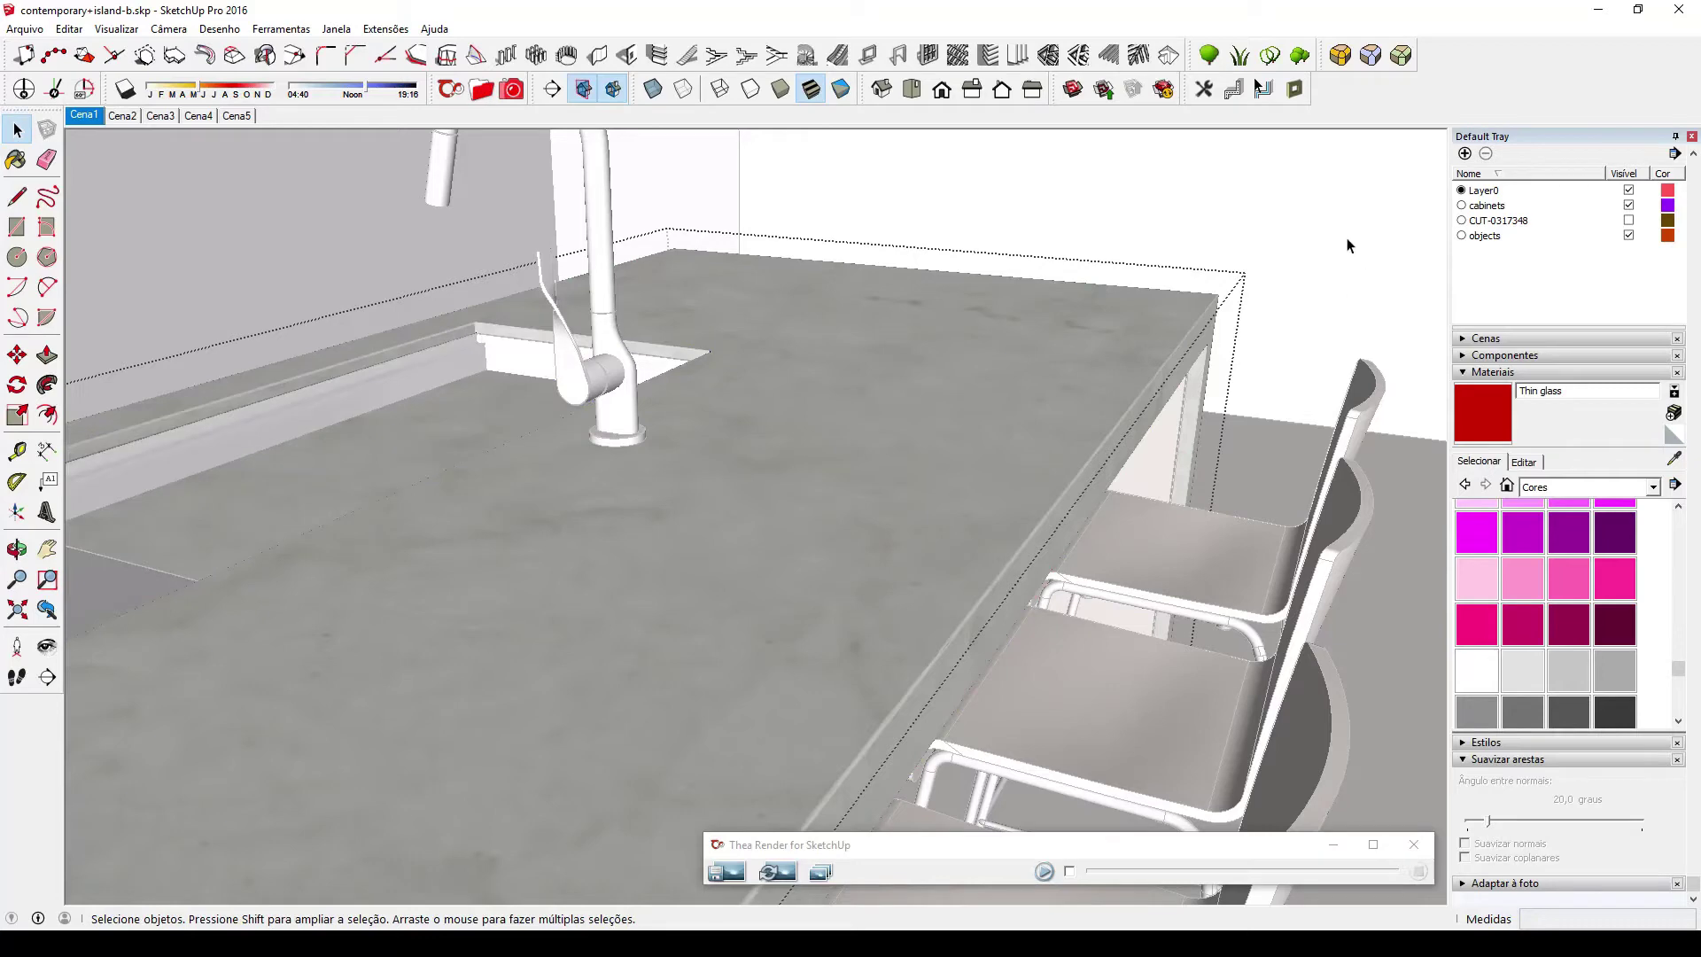
middle_drag(868, 507, 1118, 489)
scroll(605, 457, down, 5)
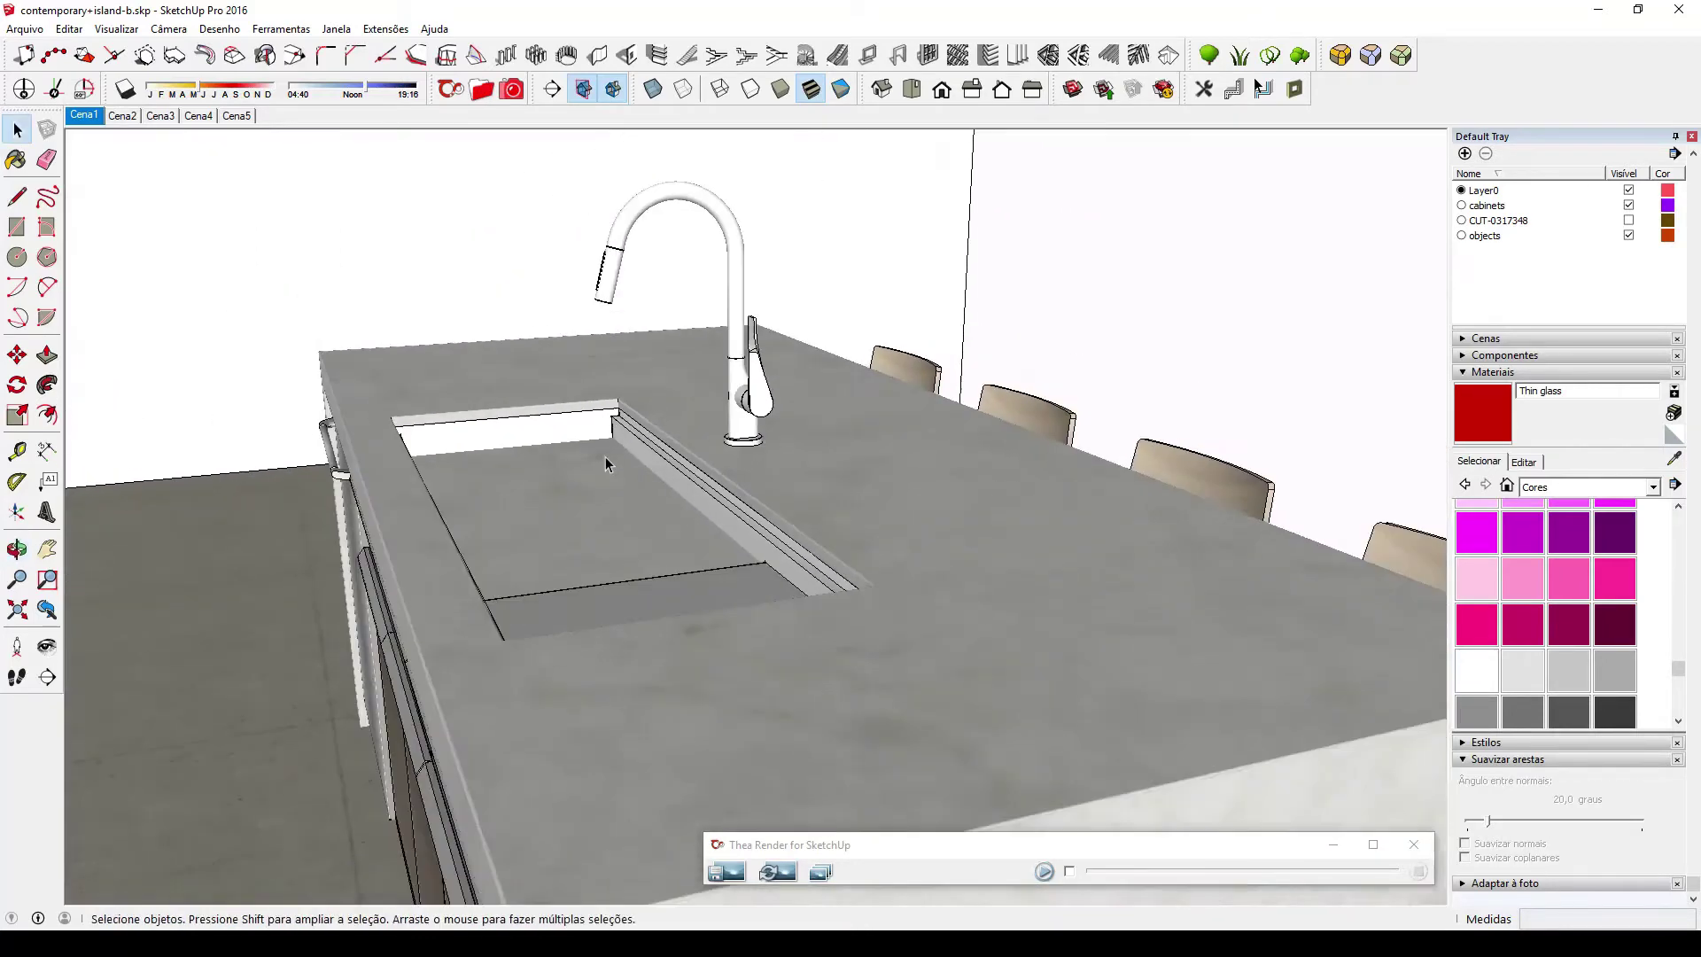
middle_drag(625, 607, 939, 689)
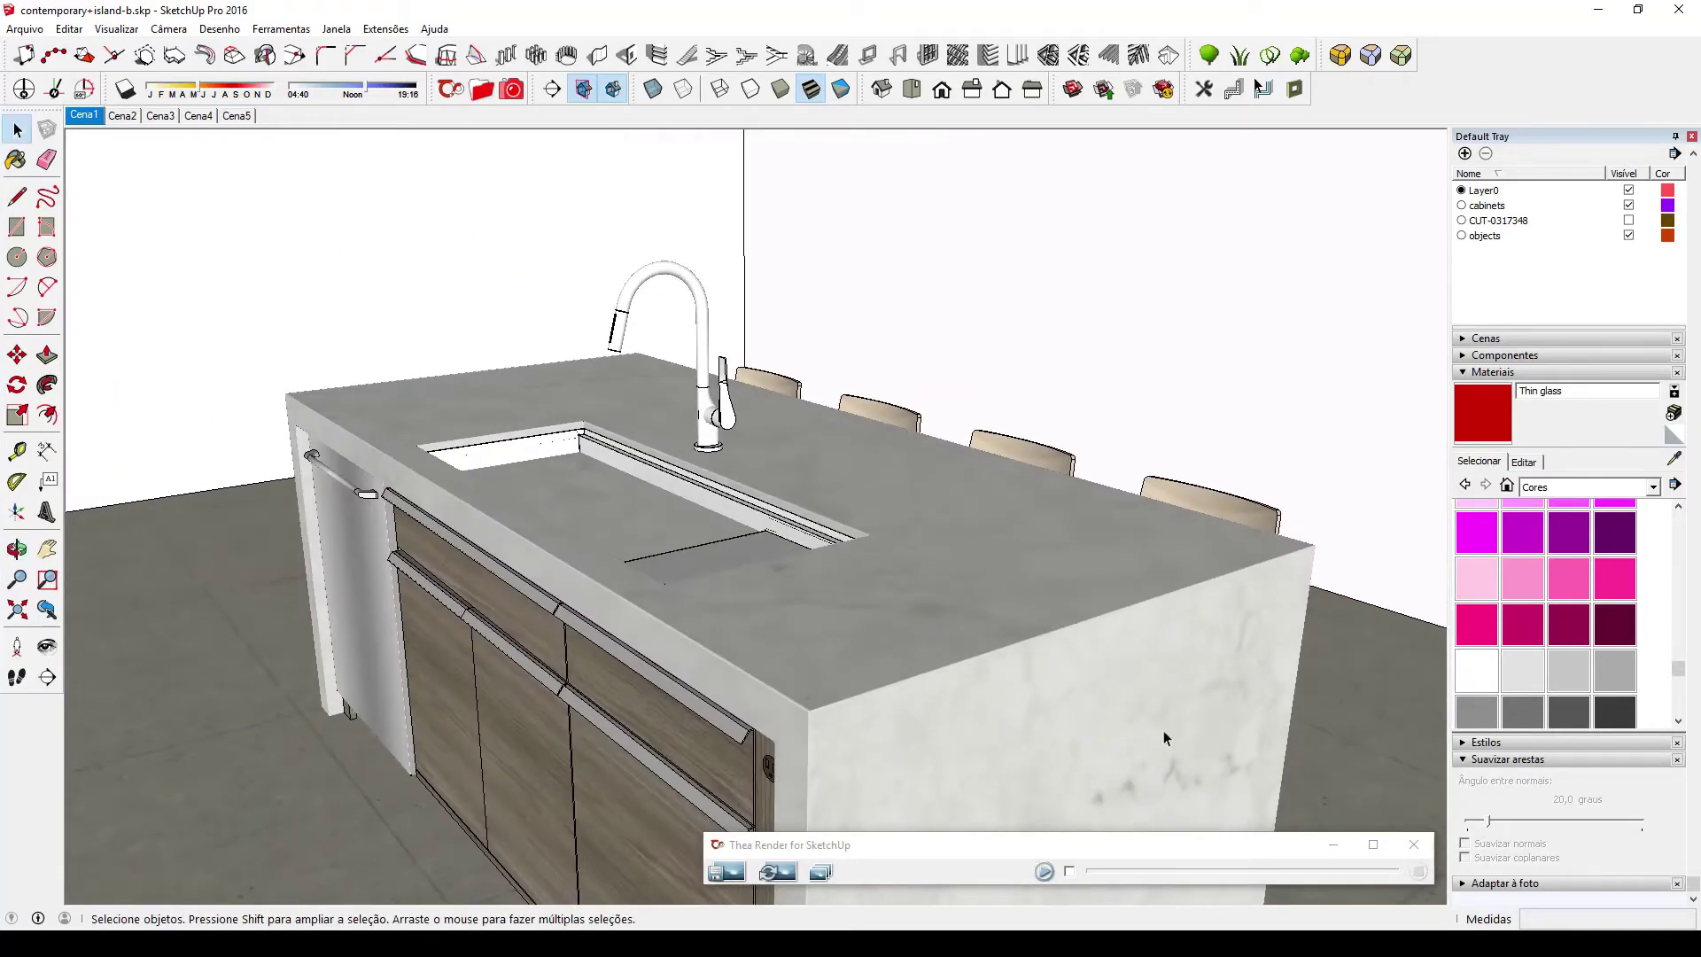
click(1032, 689)
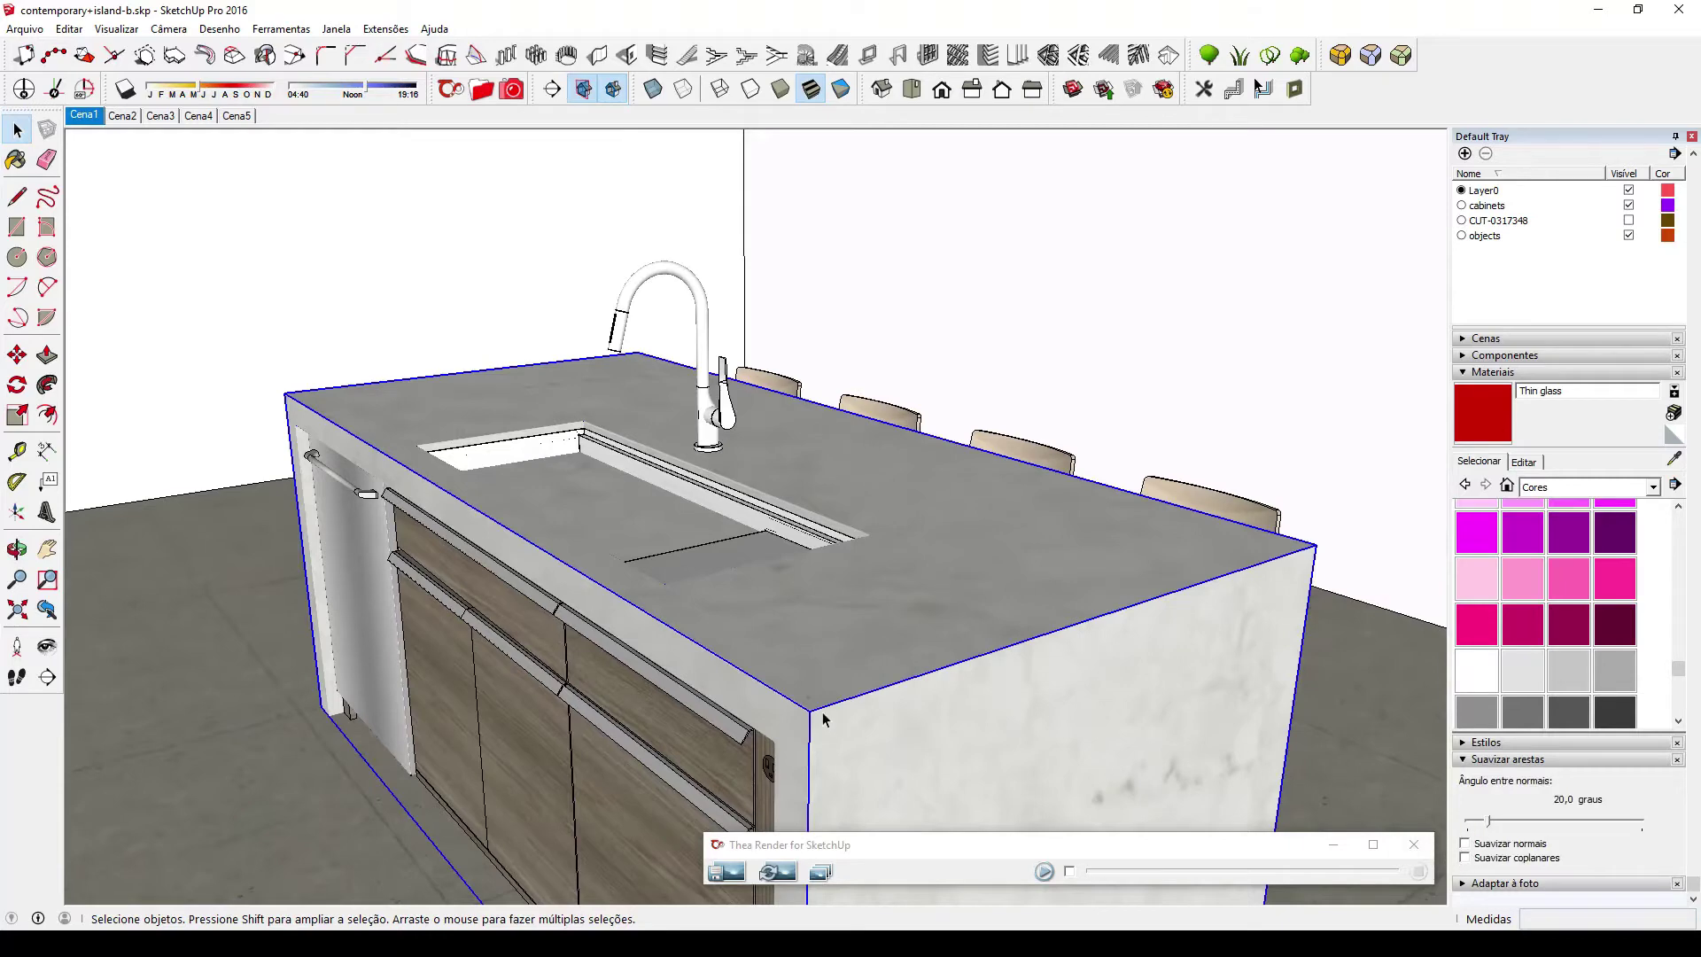
Start the interactive Thea render with a close view of the rounded countertop corner beside the wooden drawers.
scroll(872, 707, up, 3)
scroll(873, 707, up, 2)
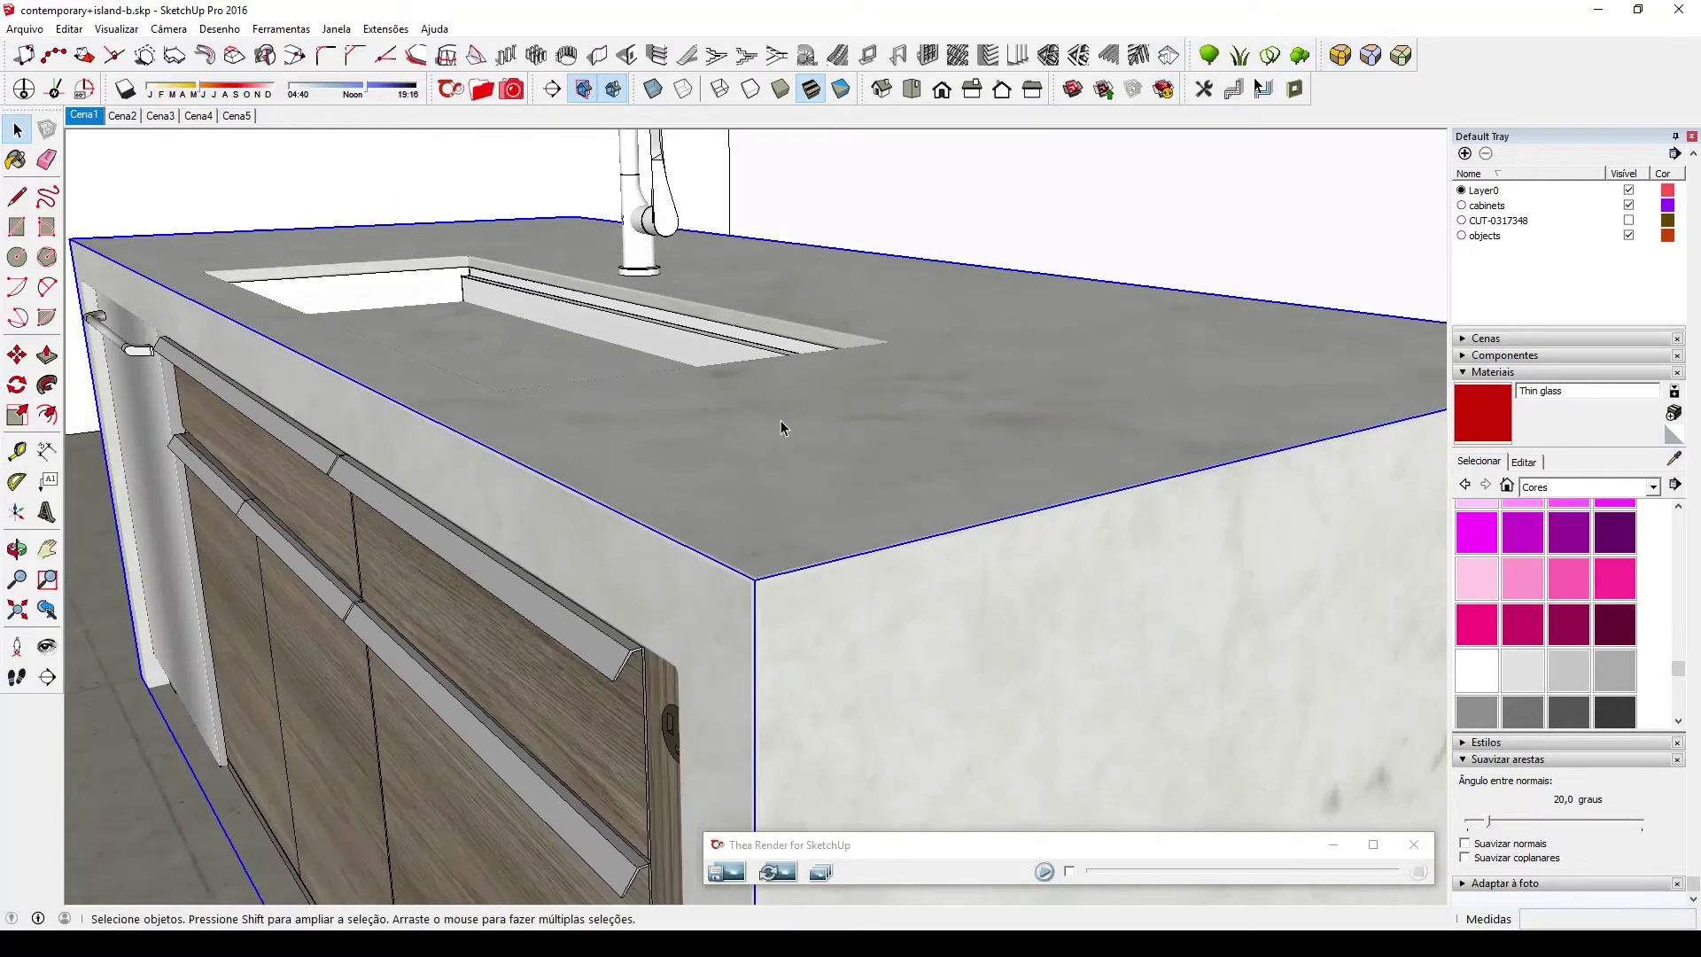
scroll(899, 620, up, 3)
click(1048, 875)
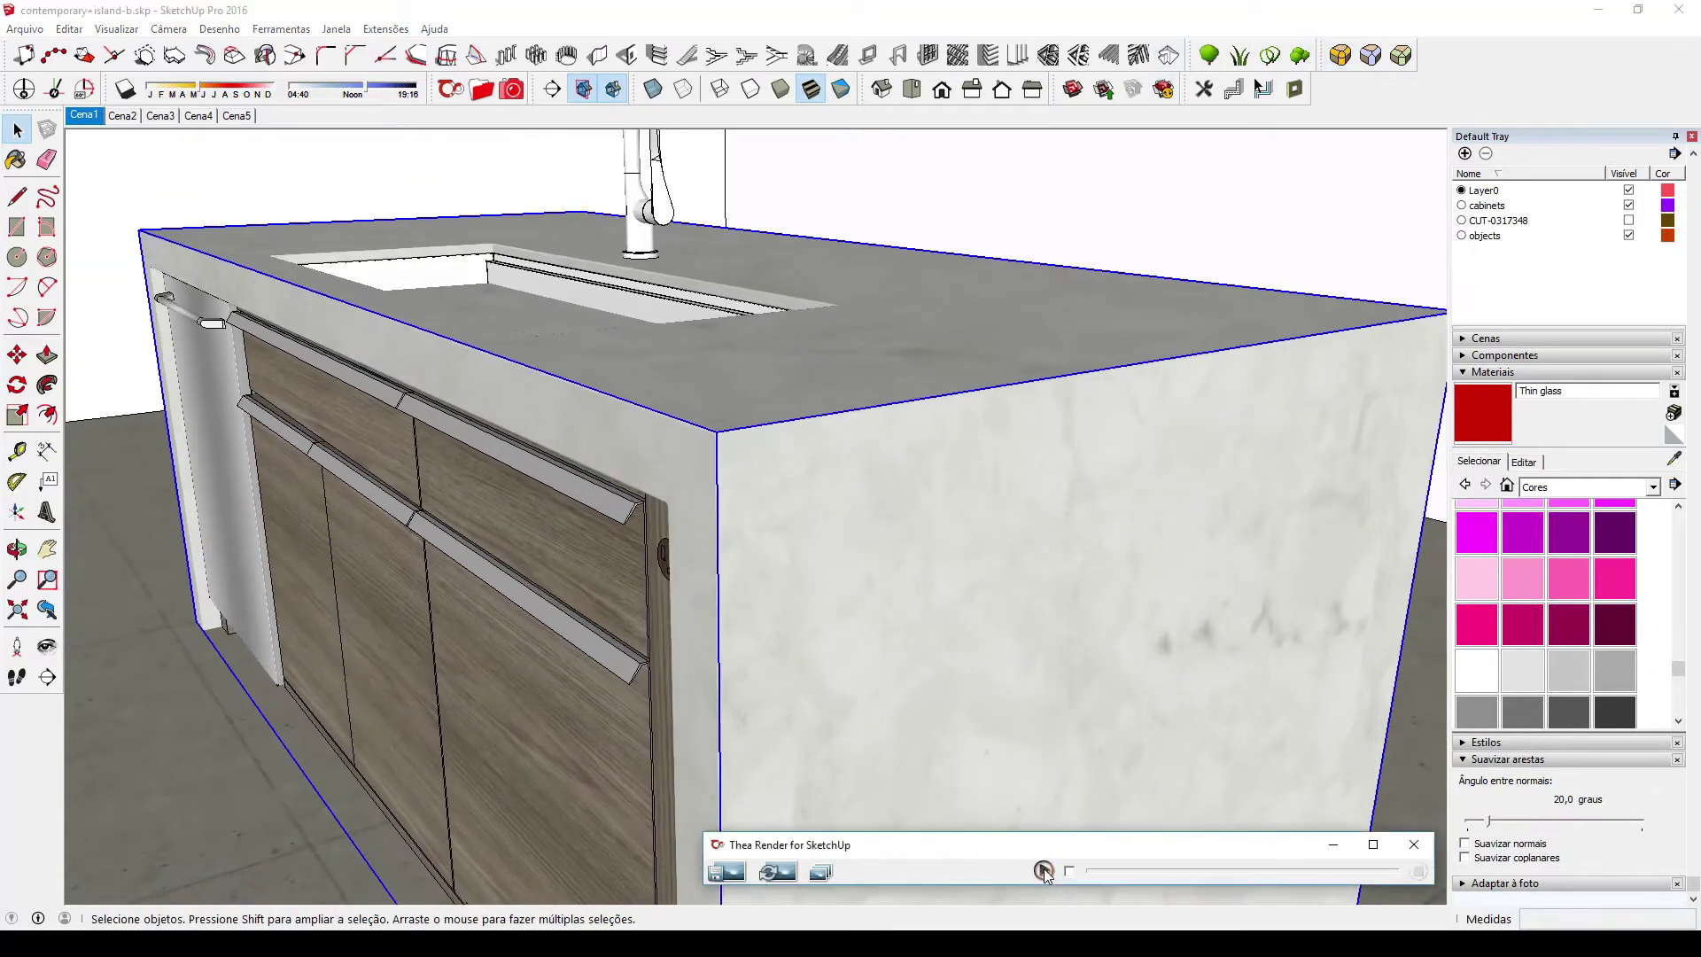